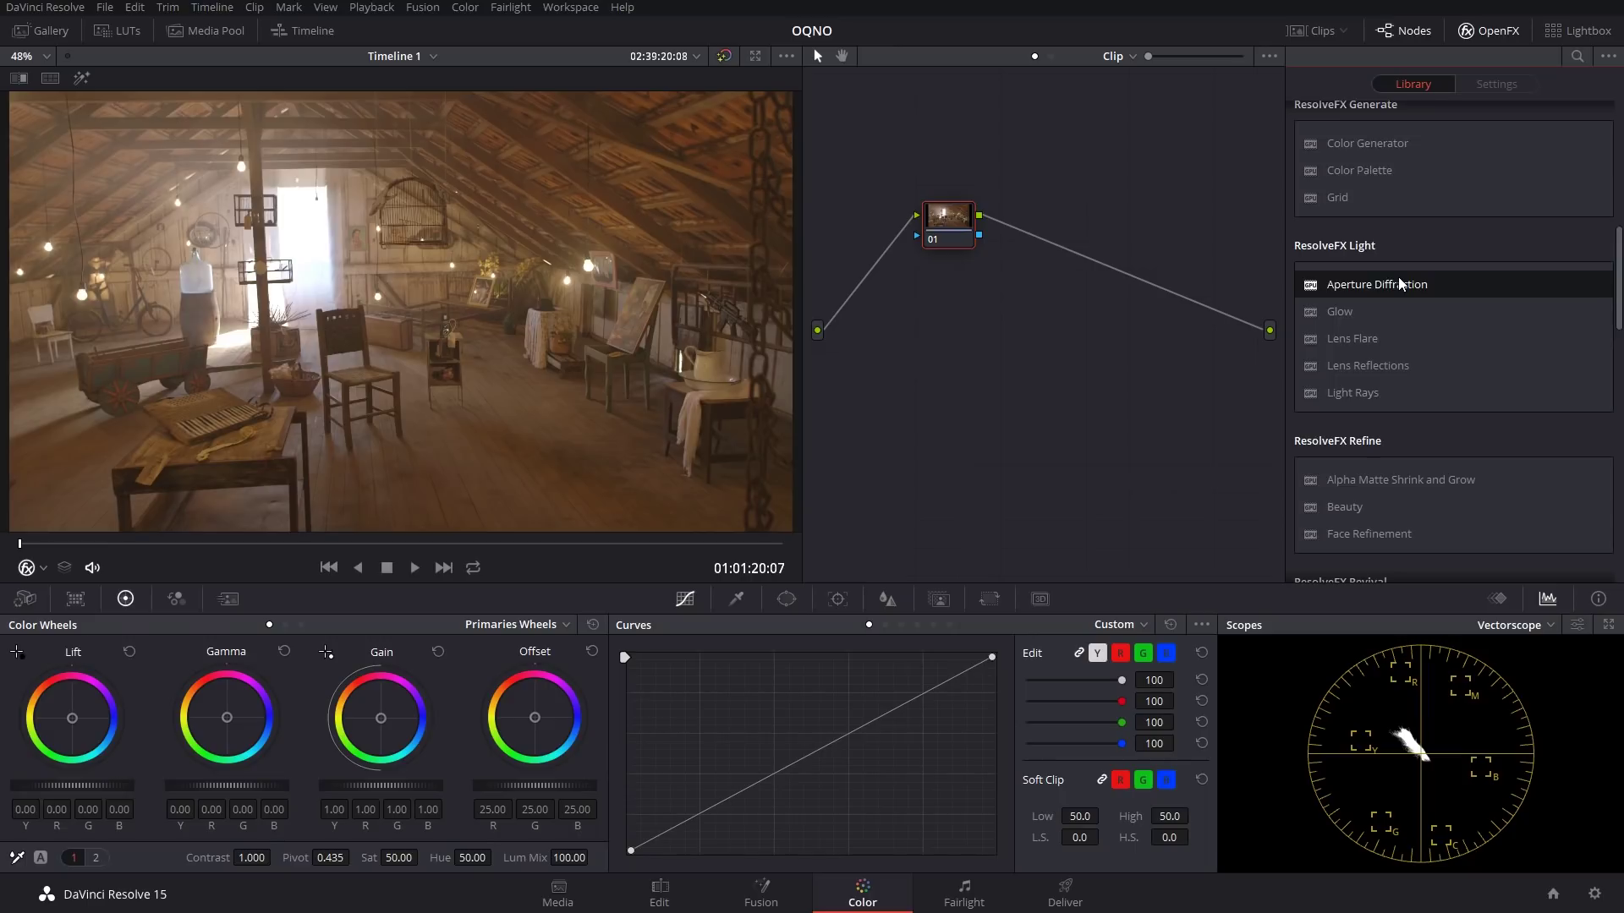
Apply the Aperture Diffraction effect to node 01.
left_click_drag(1377, 288, 1010, 252)
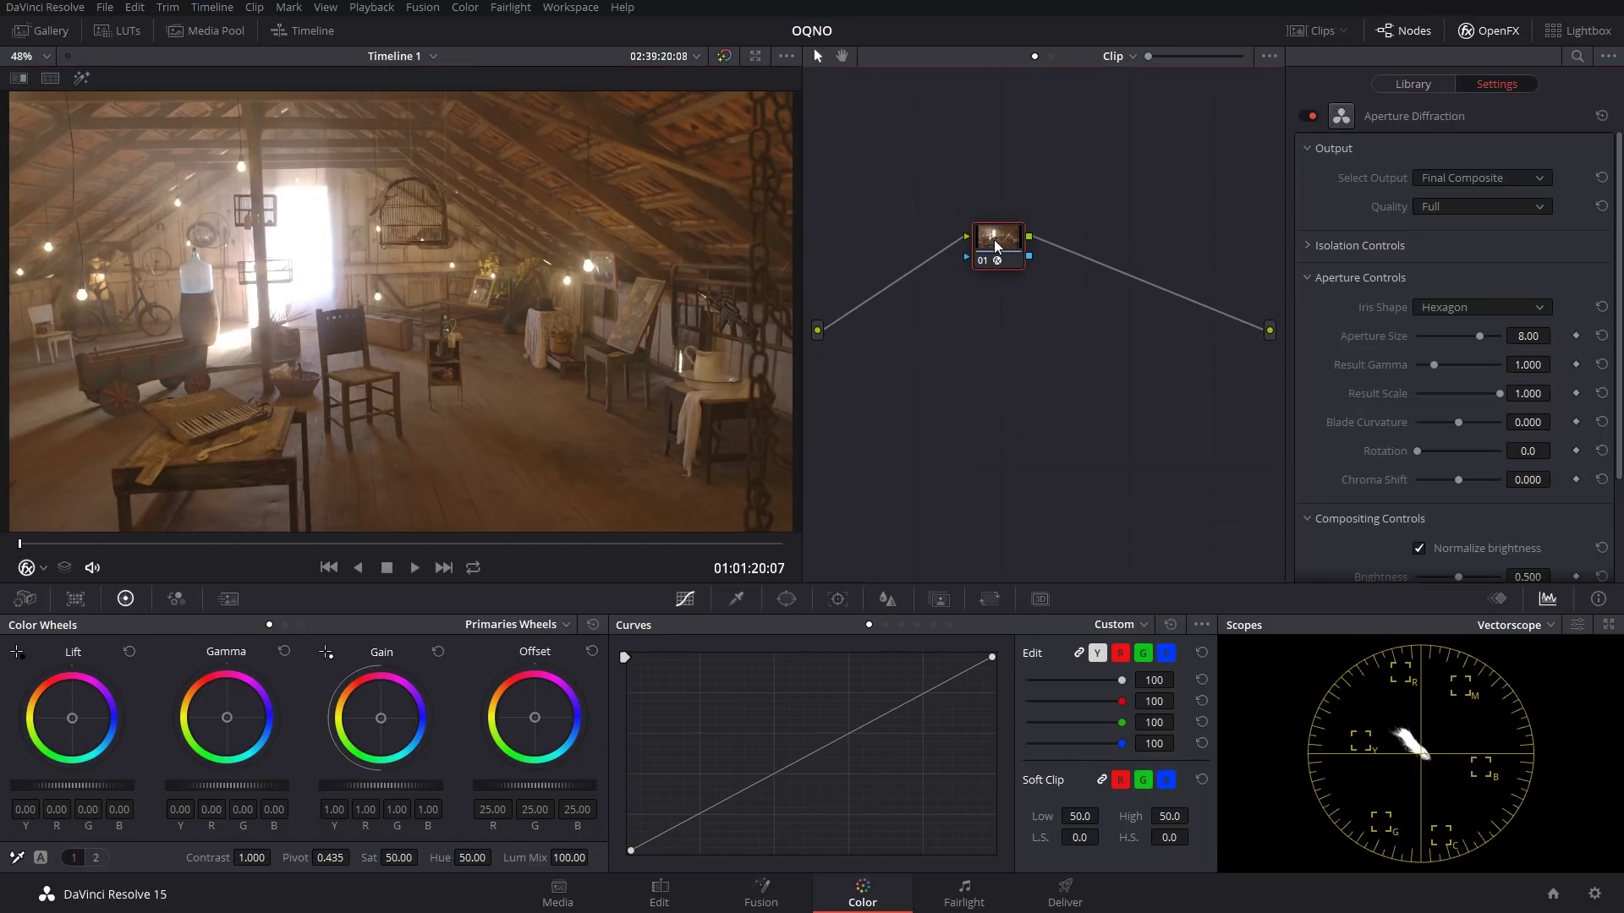
Toggle node 01 off and on repeatedly to compare the image with and without the Aperture Diffraction effect.
left_click(981, 262)
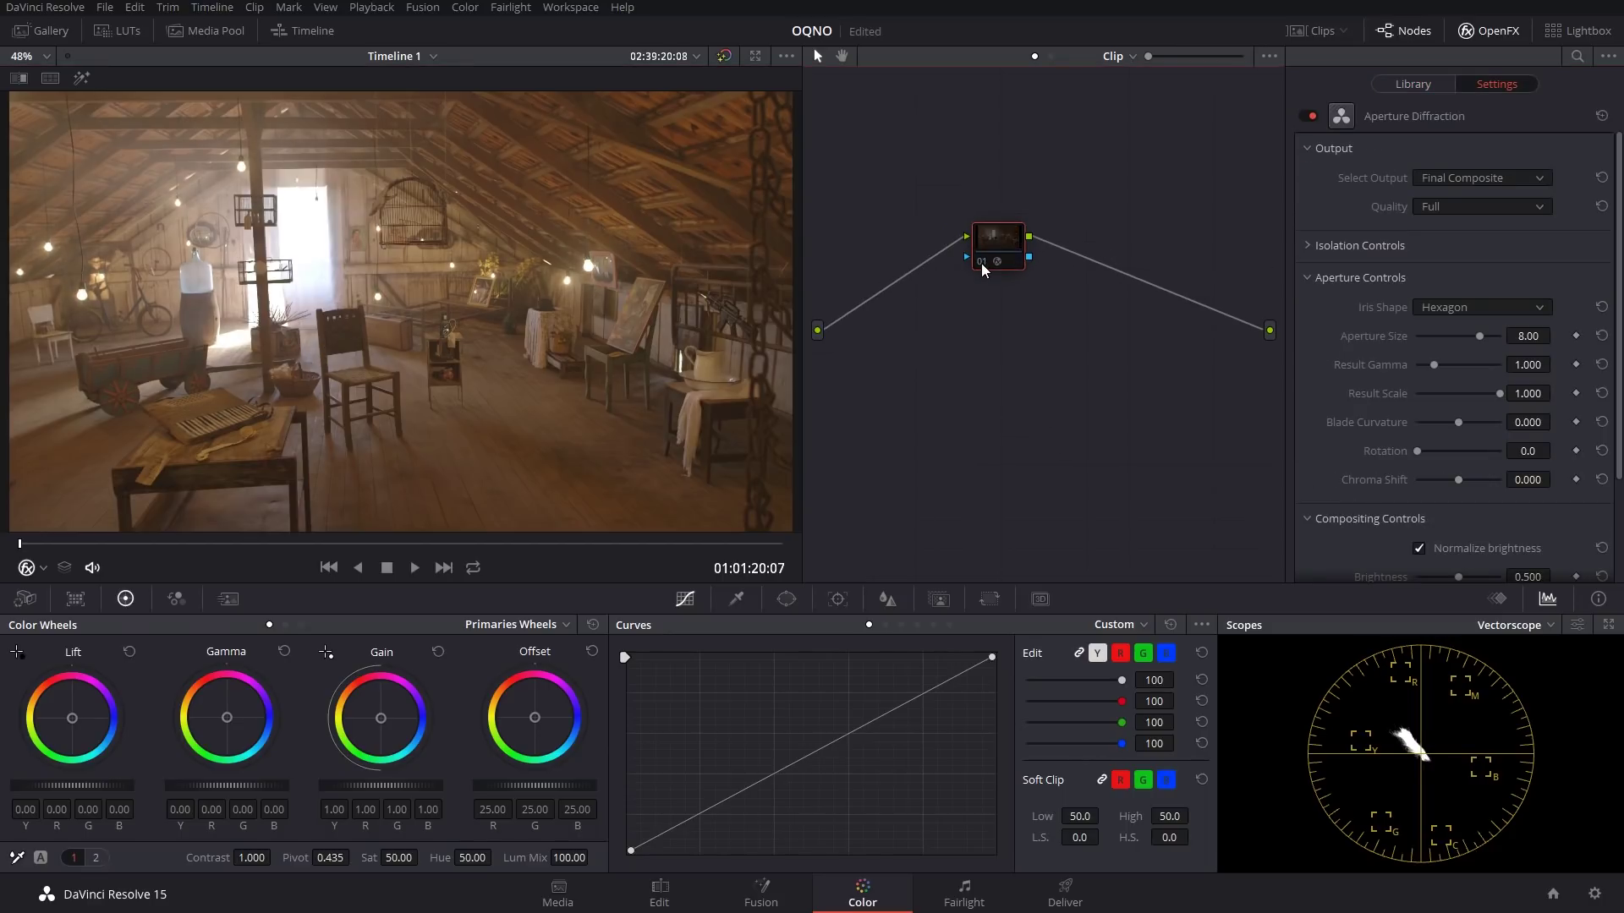
left_click(981, 262)
left_click(982, 262)
left_click(981, 262)
left_click(981, 262)
left_click(981, 262)
left_click(981, 263)
left_click(981, 262)
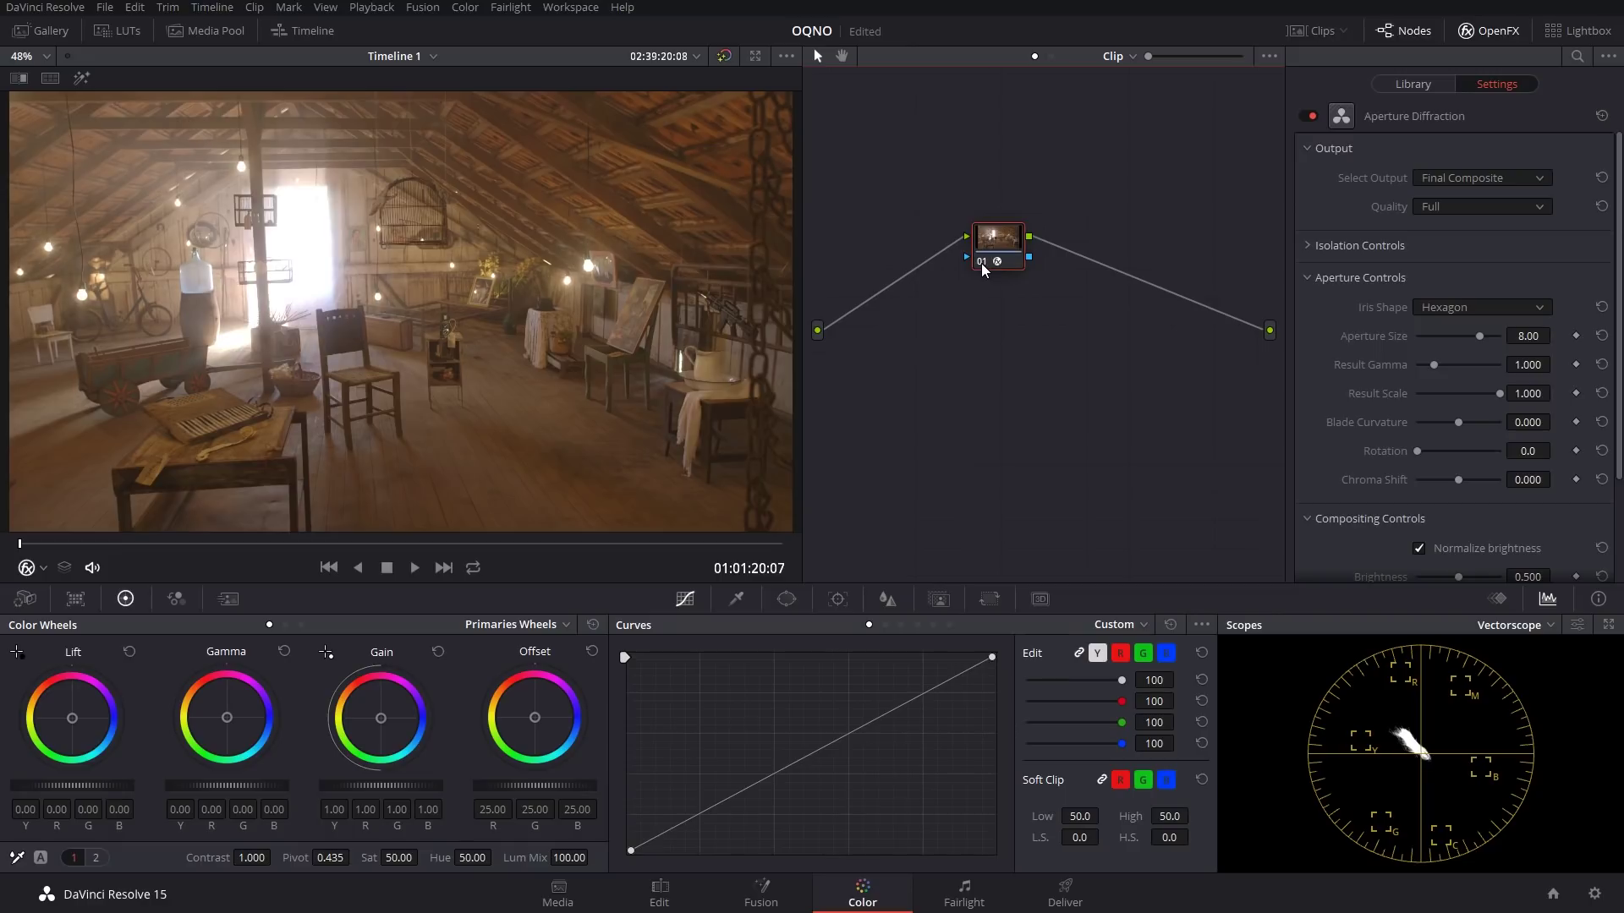
left_click(981, 262)
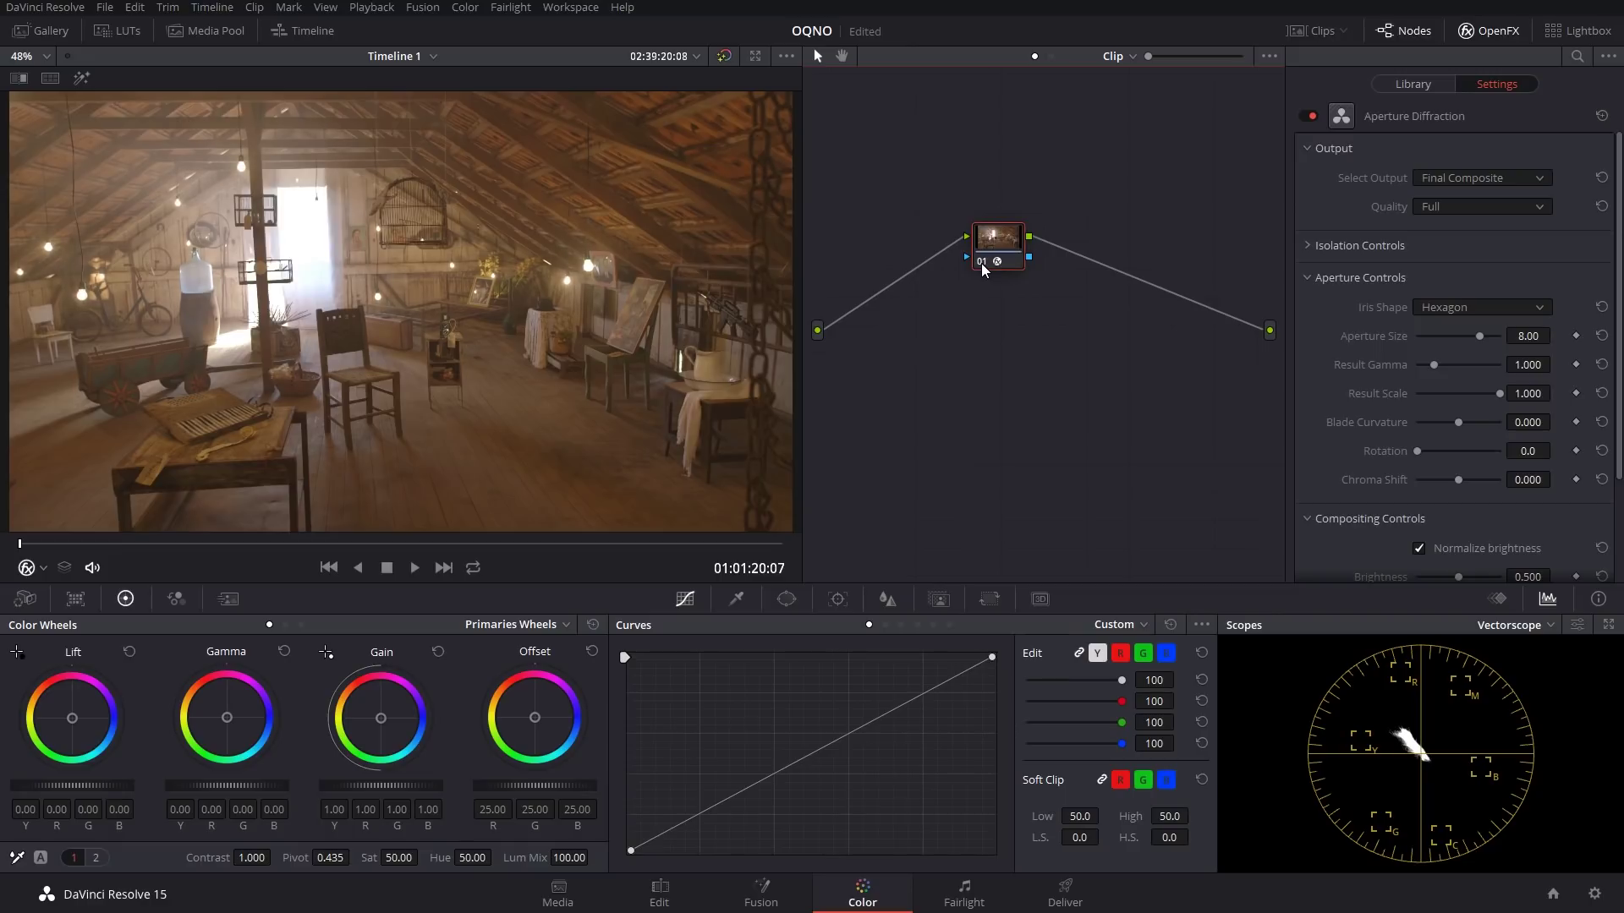
left_click(981, 262)
left_click(981, 262)
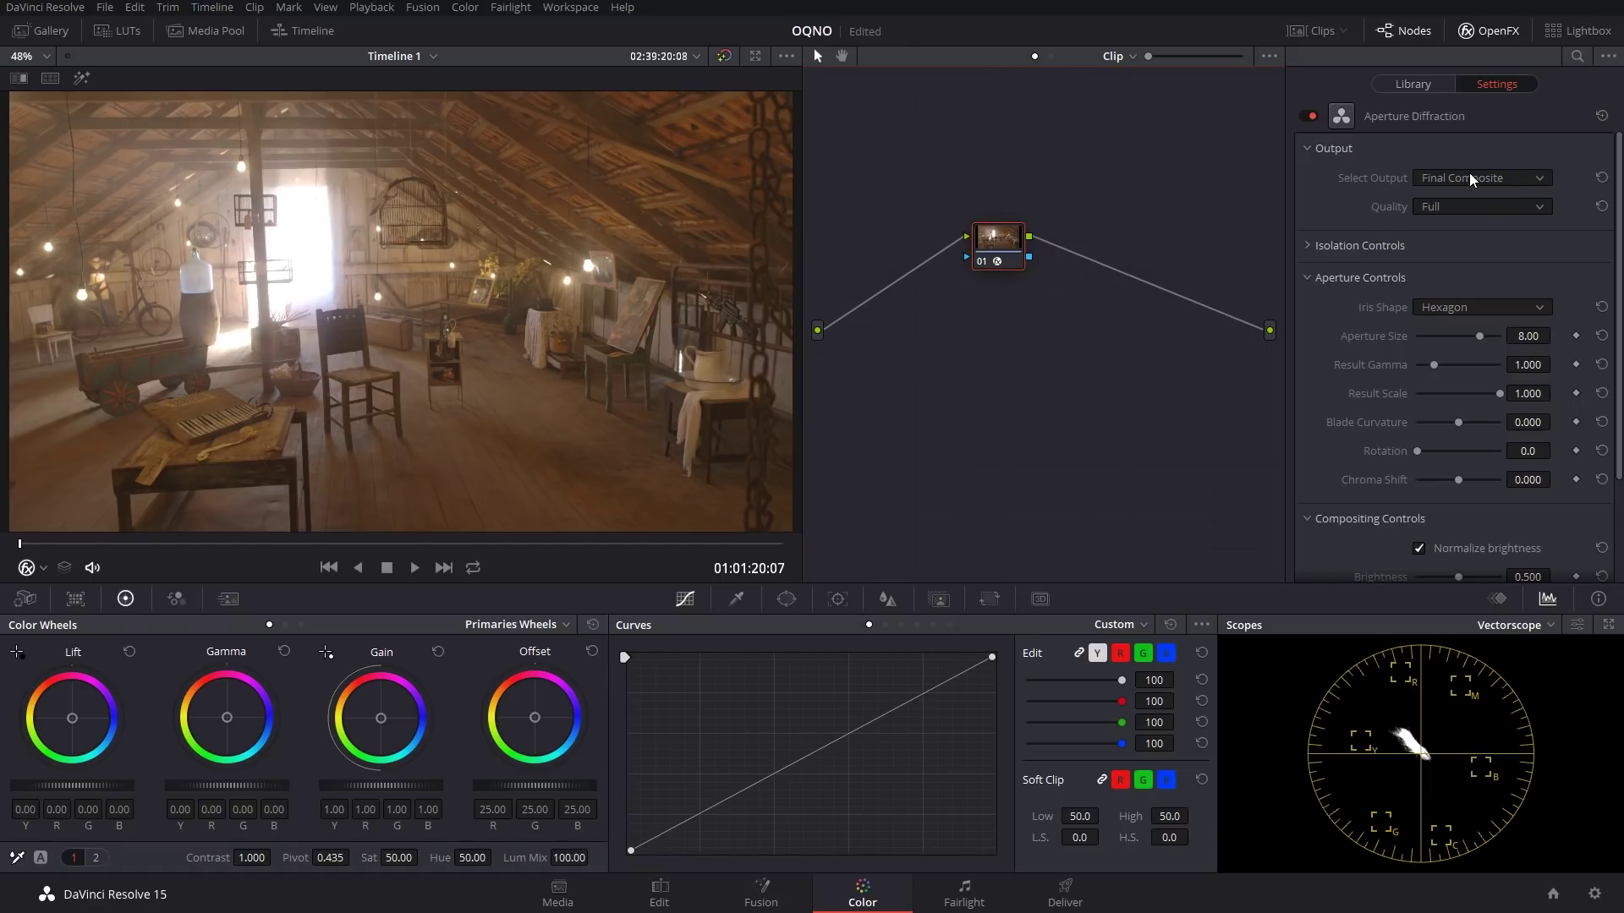
Preview the aperture output briefly, set the effect's output to Isolated Source, and expand the Isolation Controls.
left_click(1506, 179)
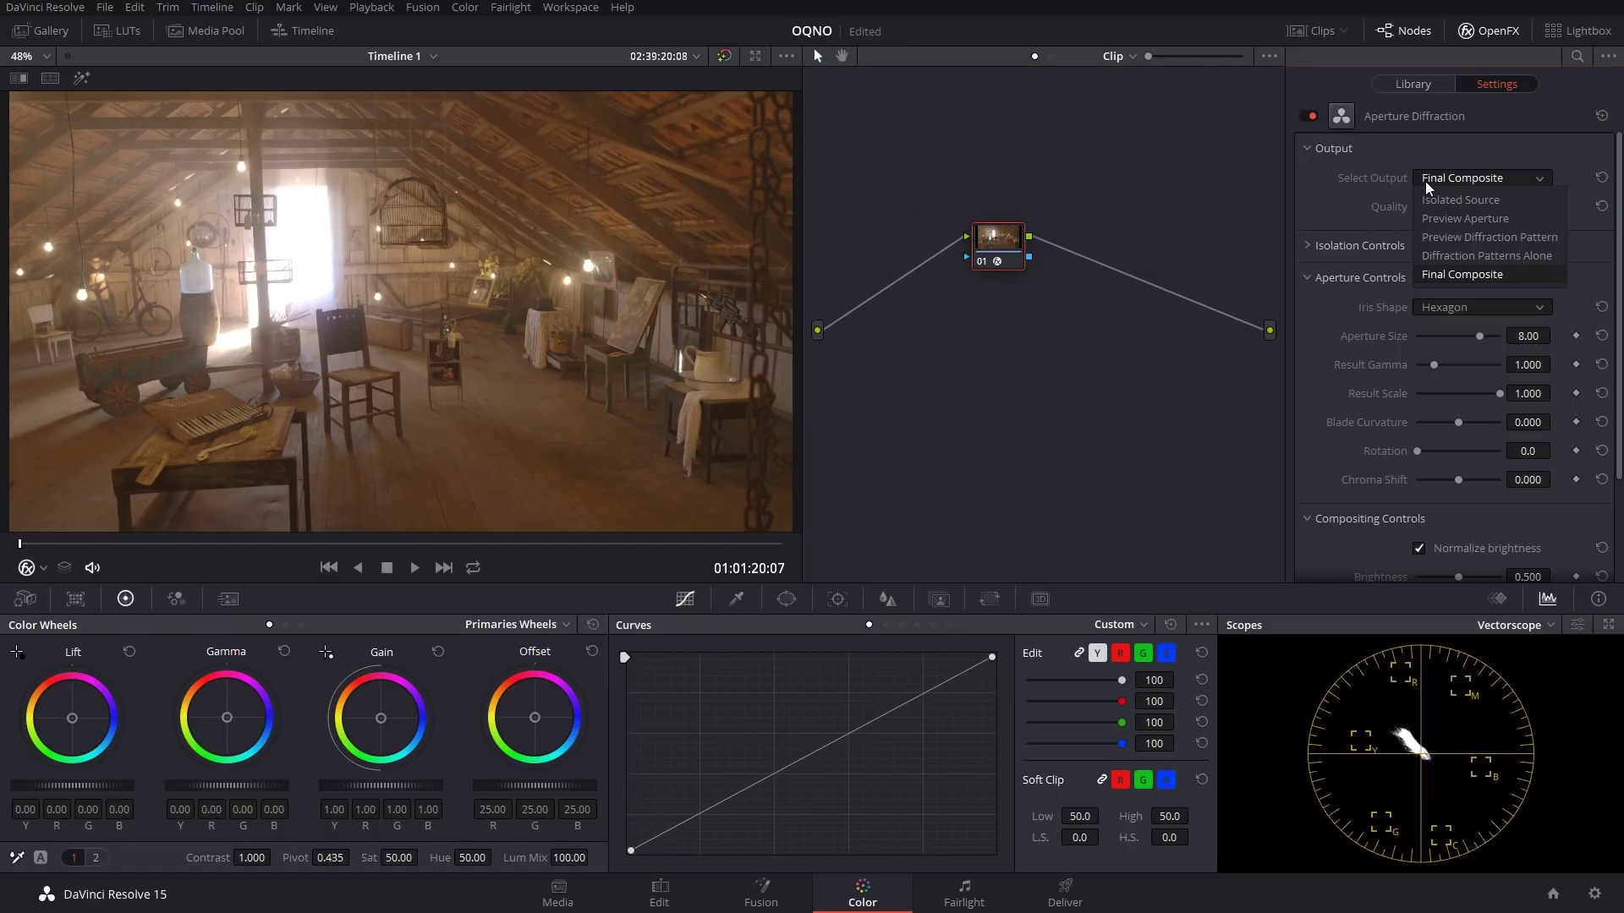
left_click(1471, 201)
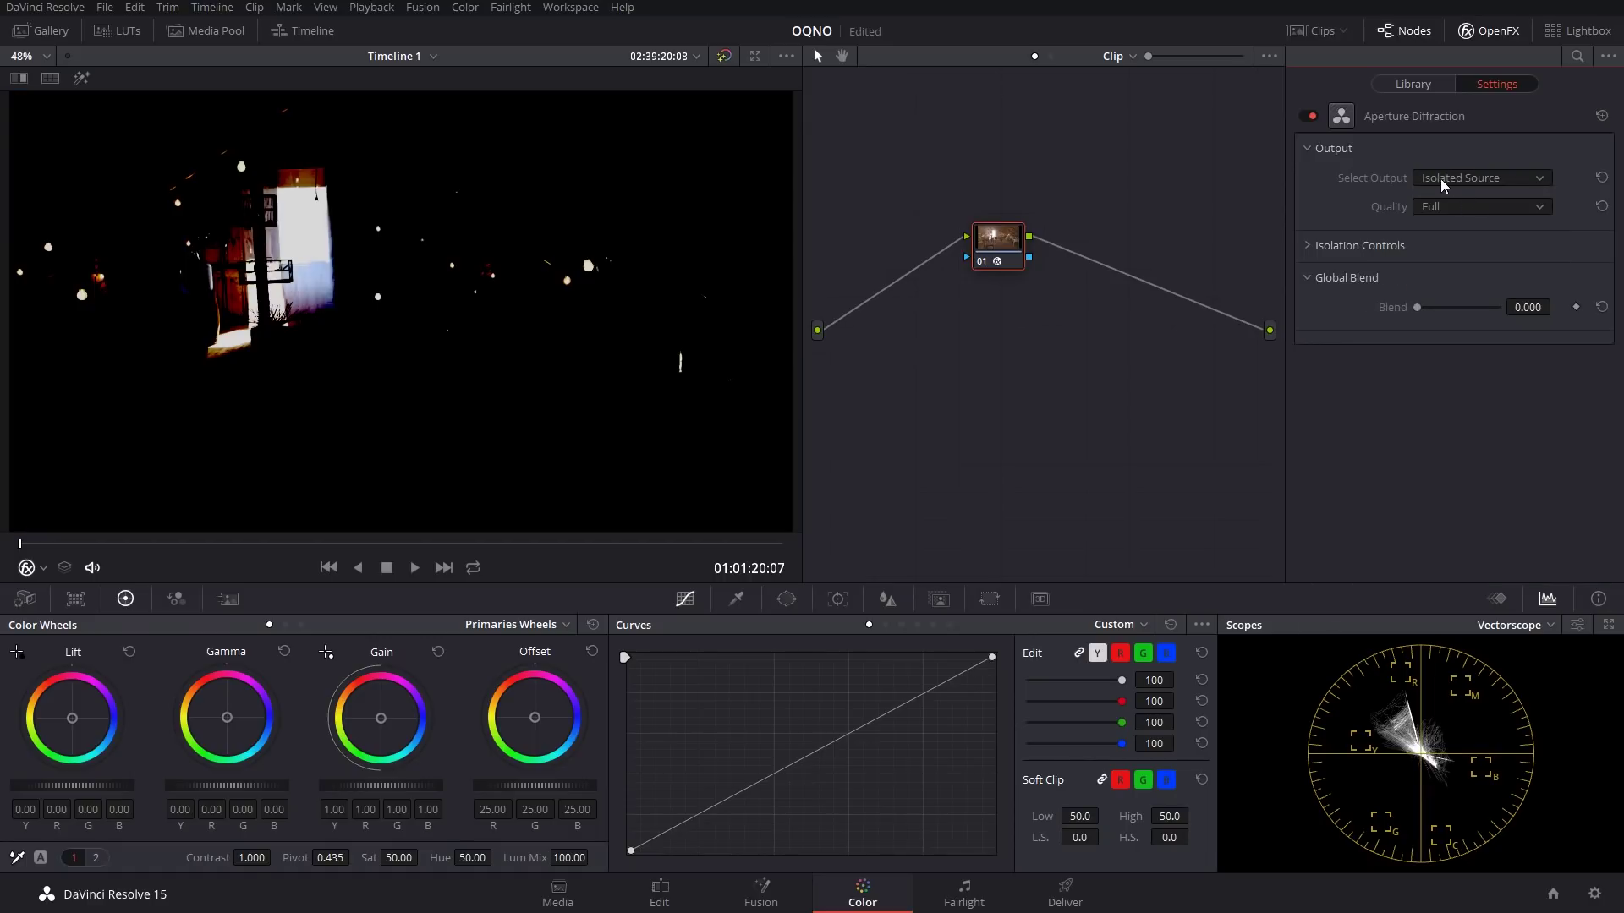
left_click(1455, 180)
left_click(1455, 217)
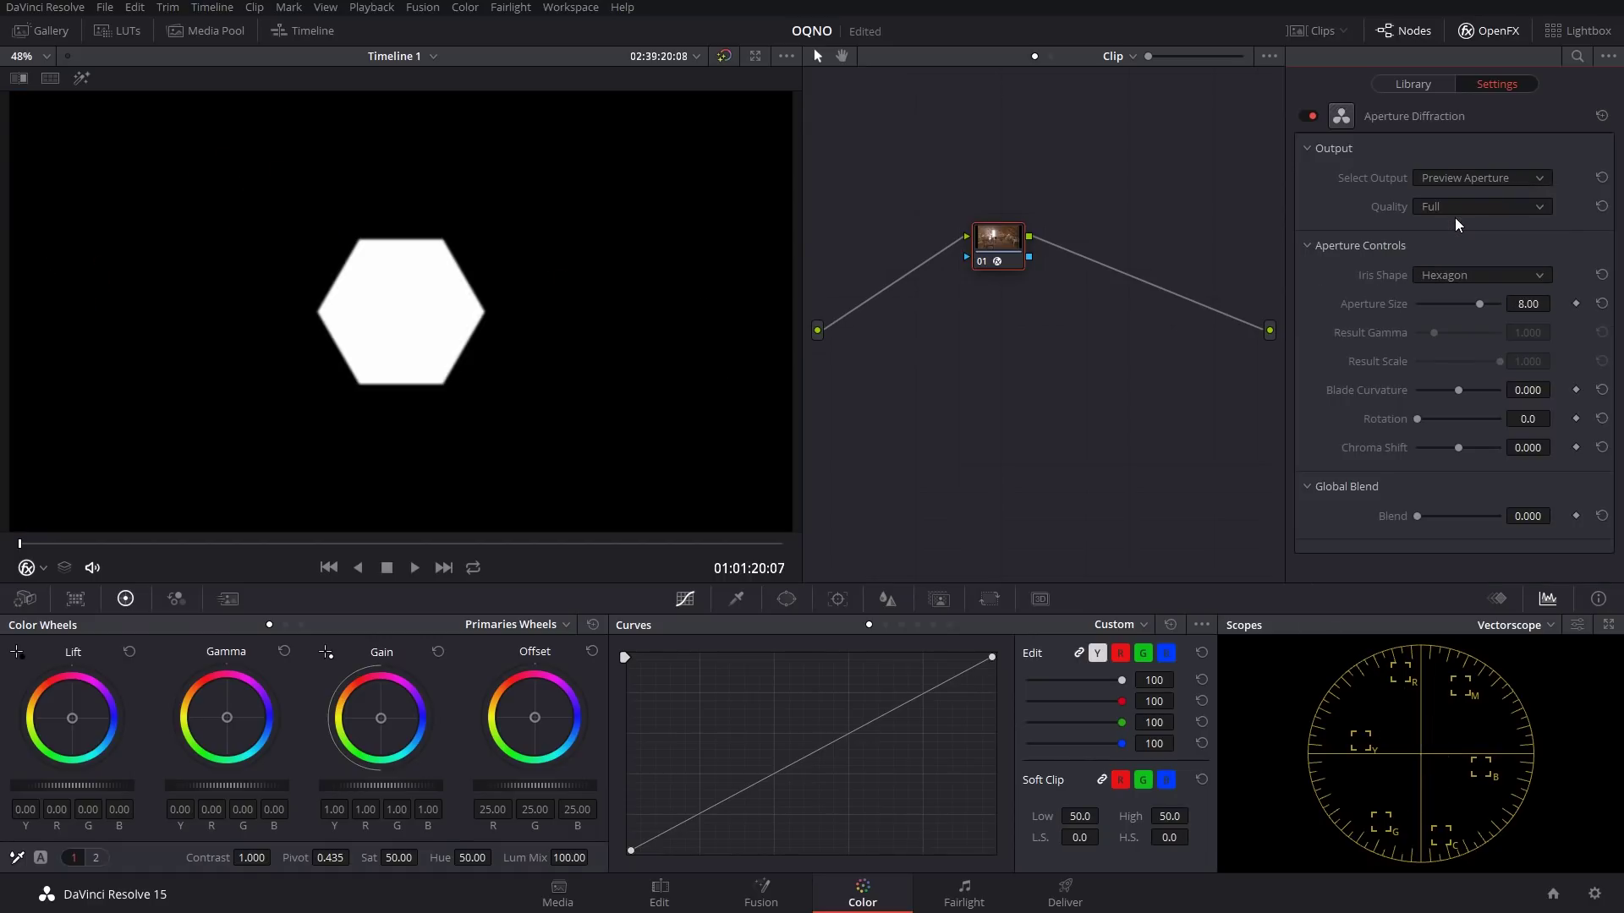
left_click(1464, 179)
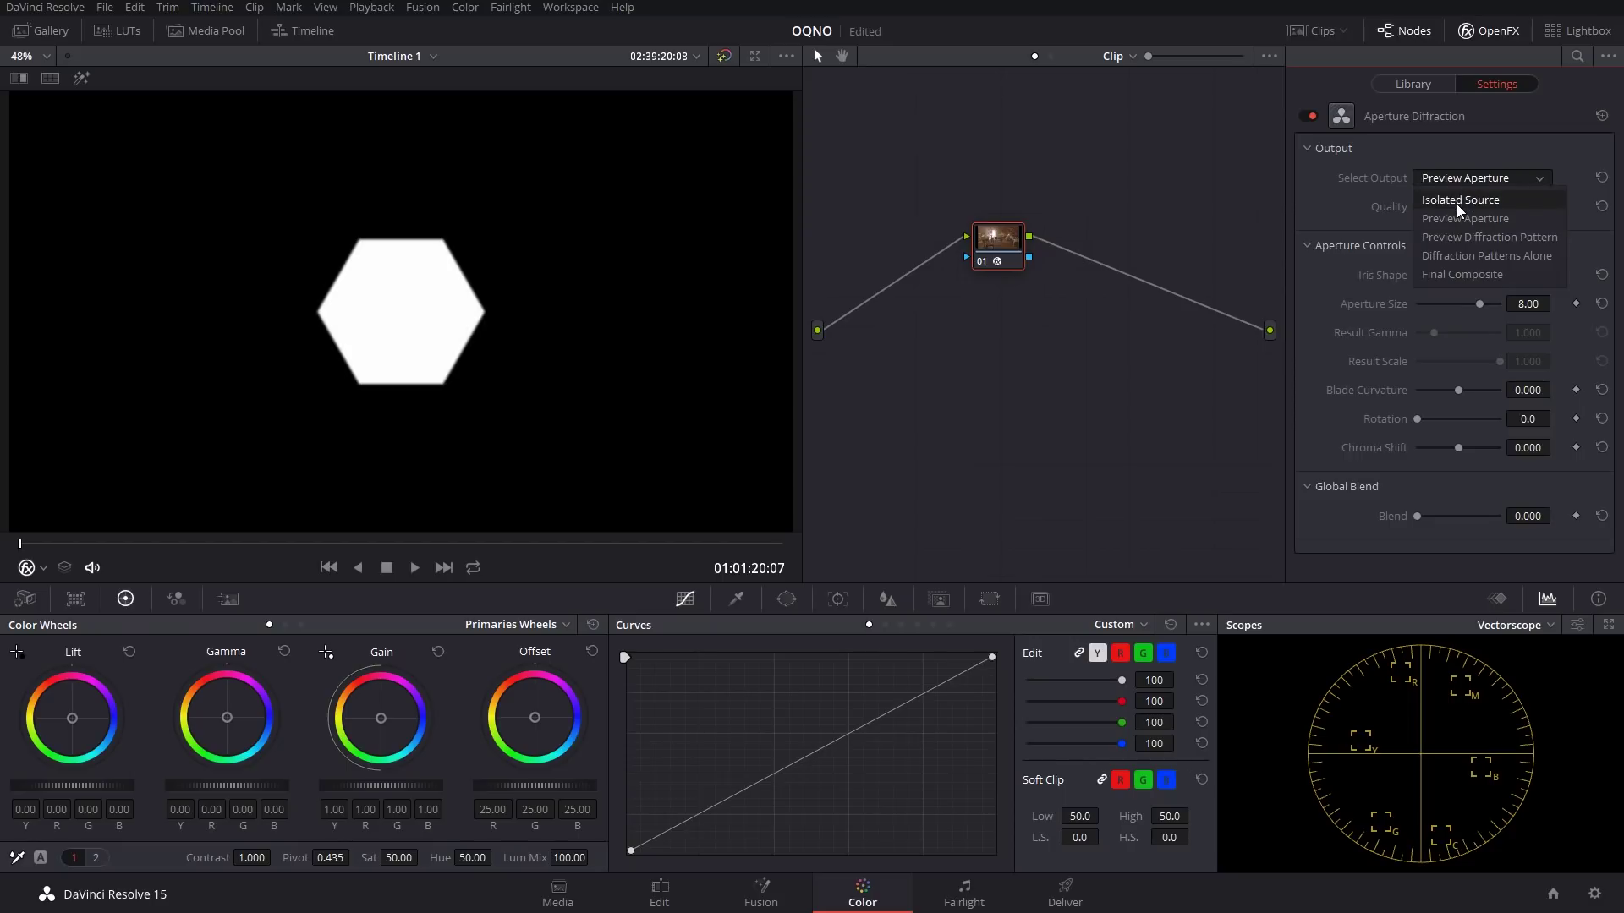
left_click(1457, 203)
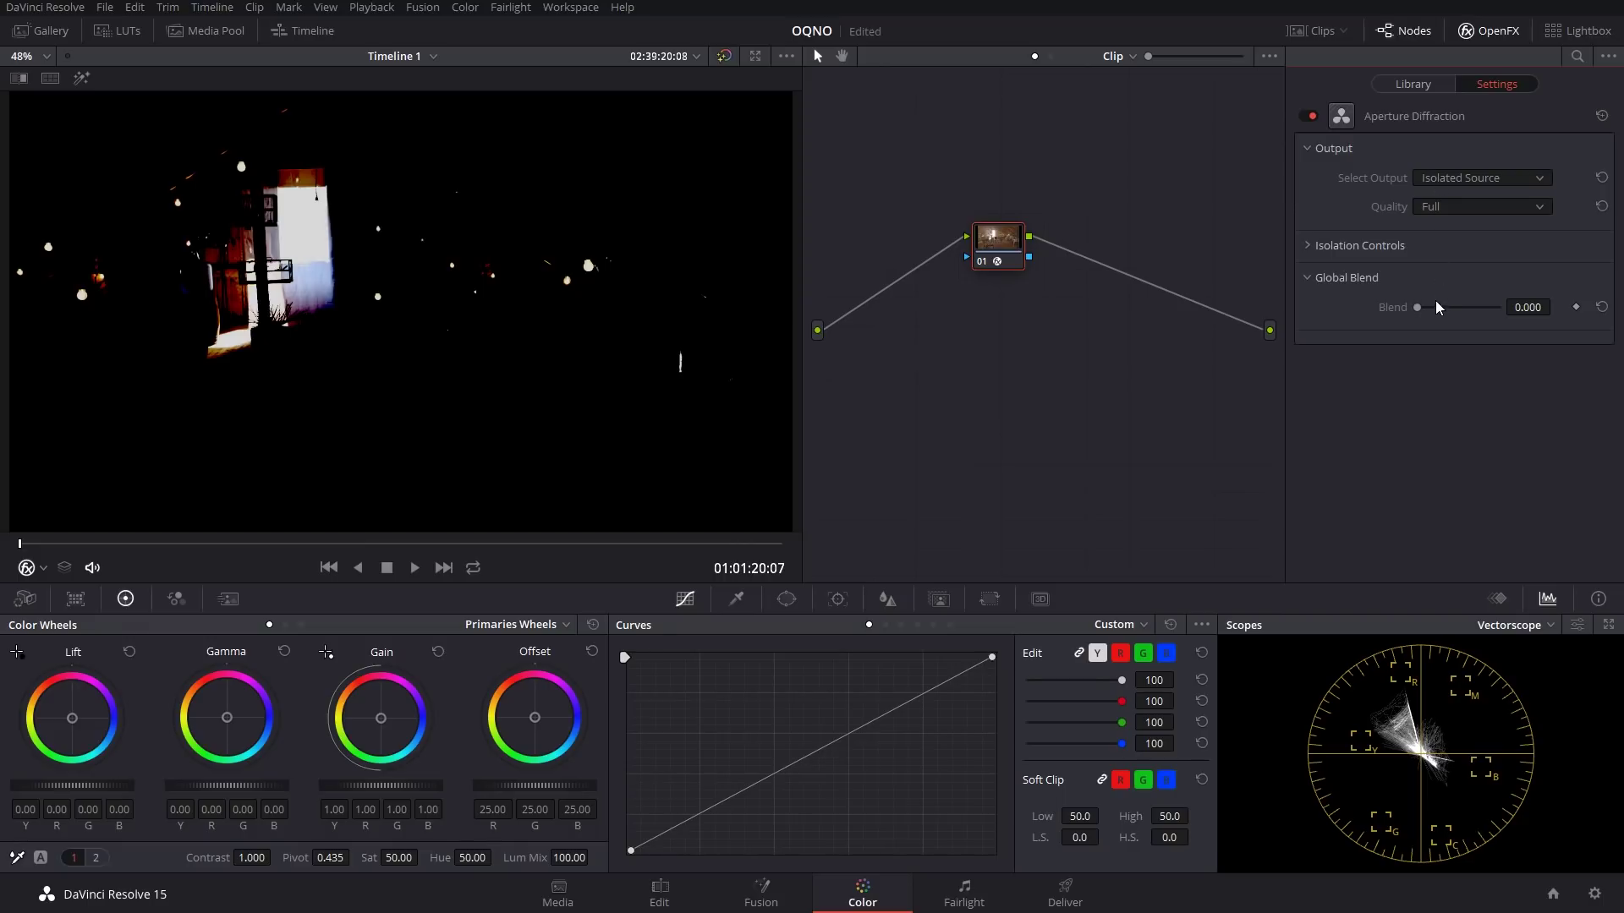
left_click(1307, 245)
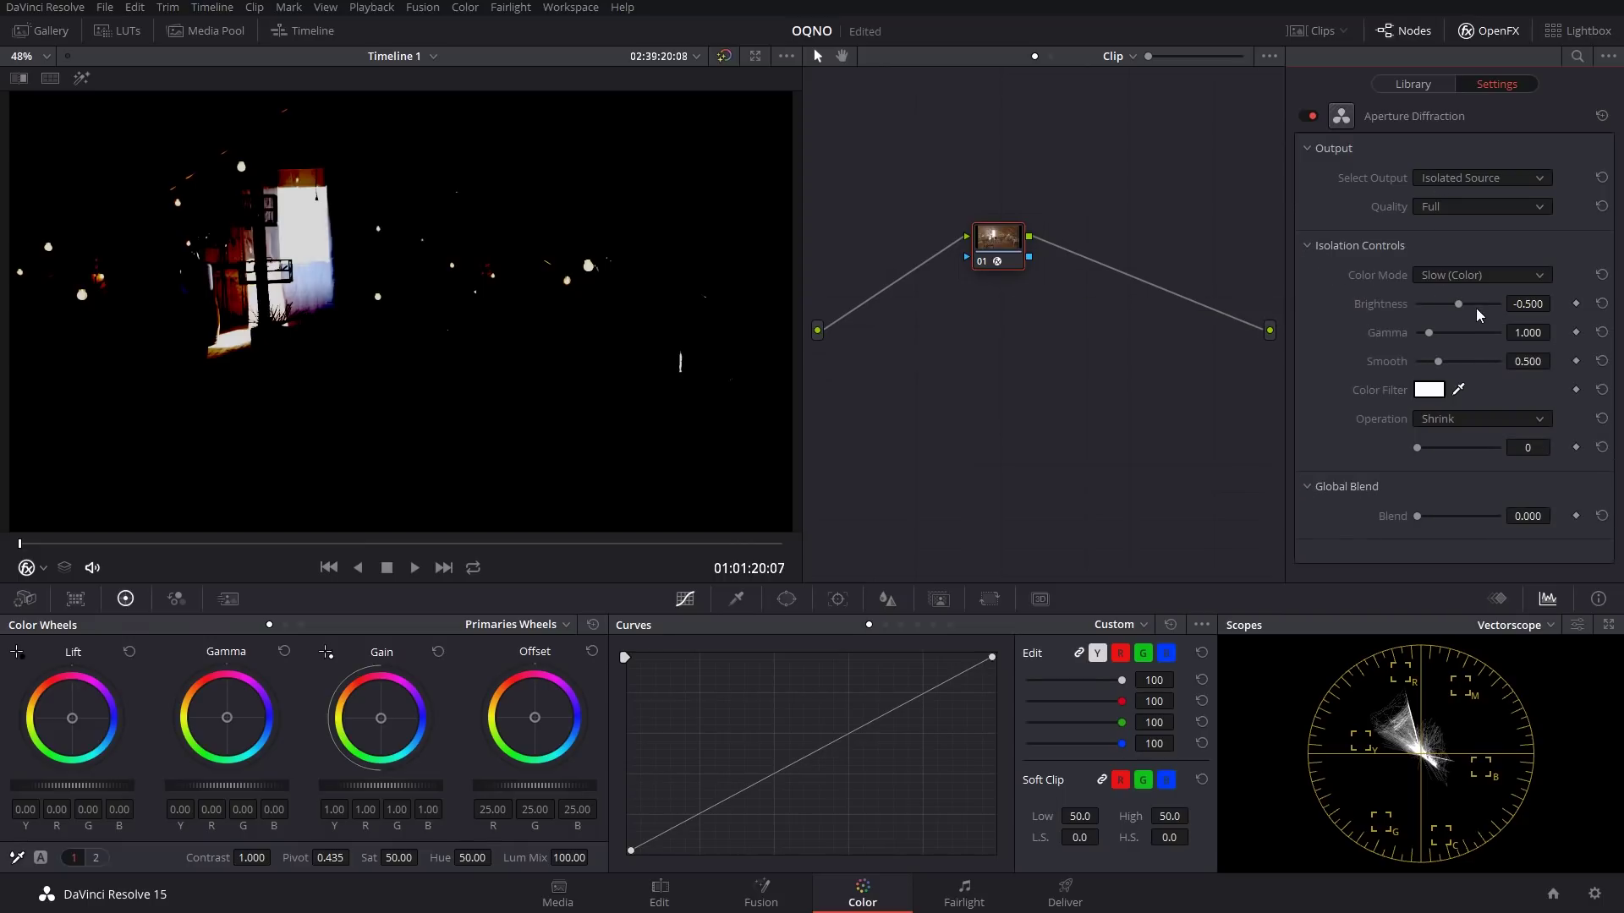
Try the Fast (Greyscale) color mode for the isolation and return it to Slow (Color).
left_click(1458, 280)
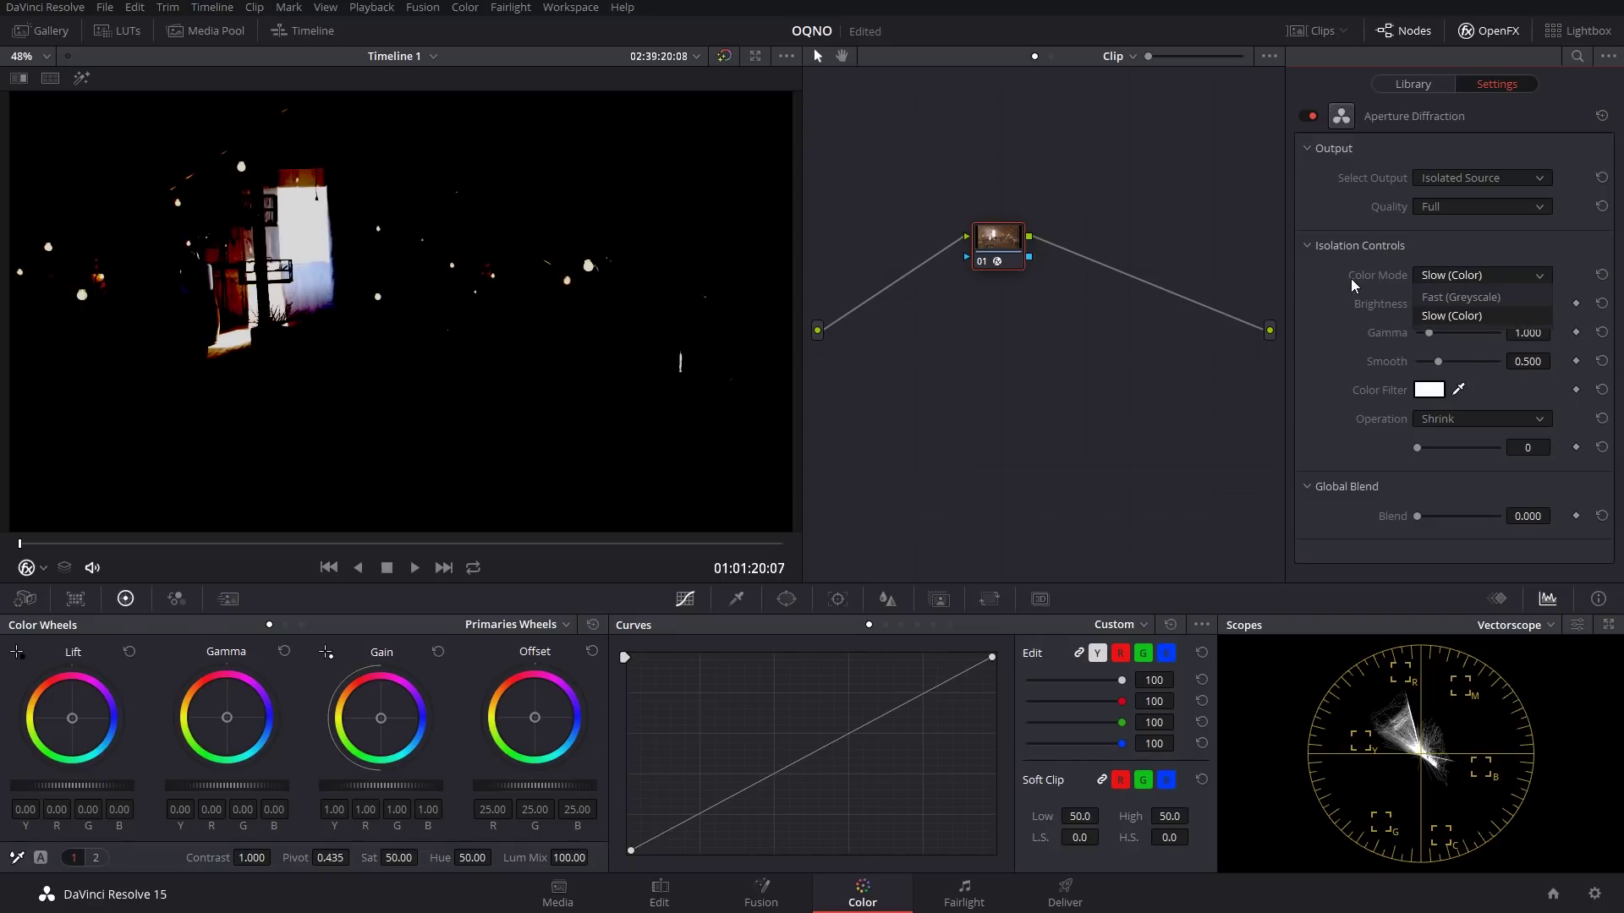
left_click(1448, 298)
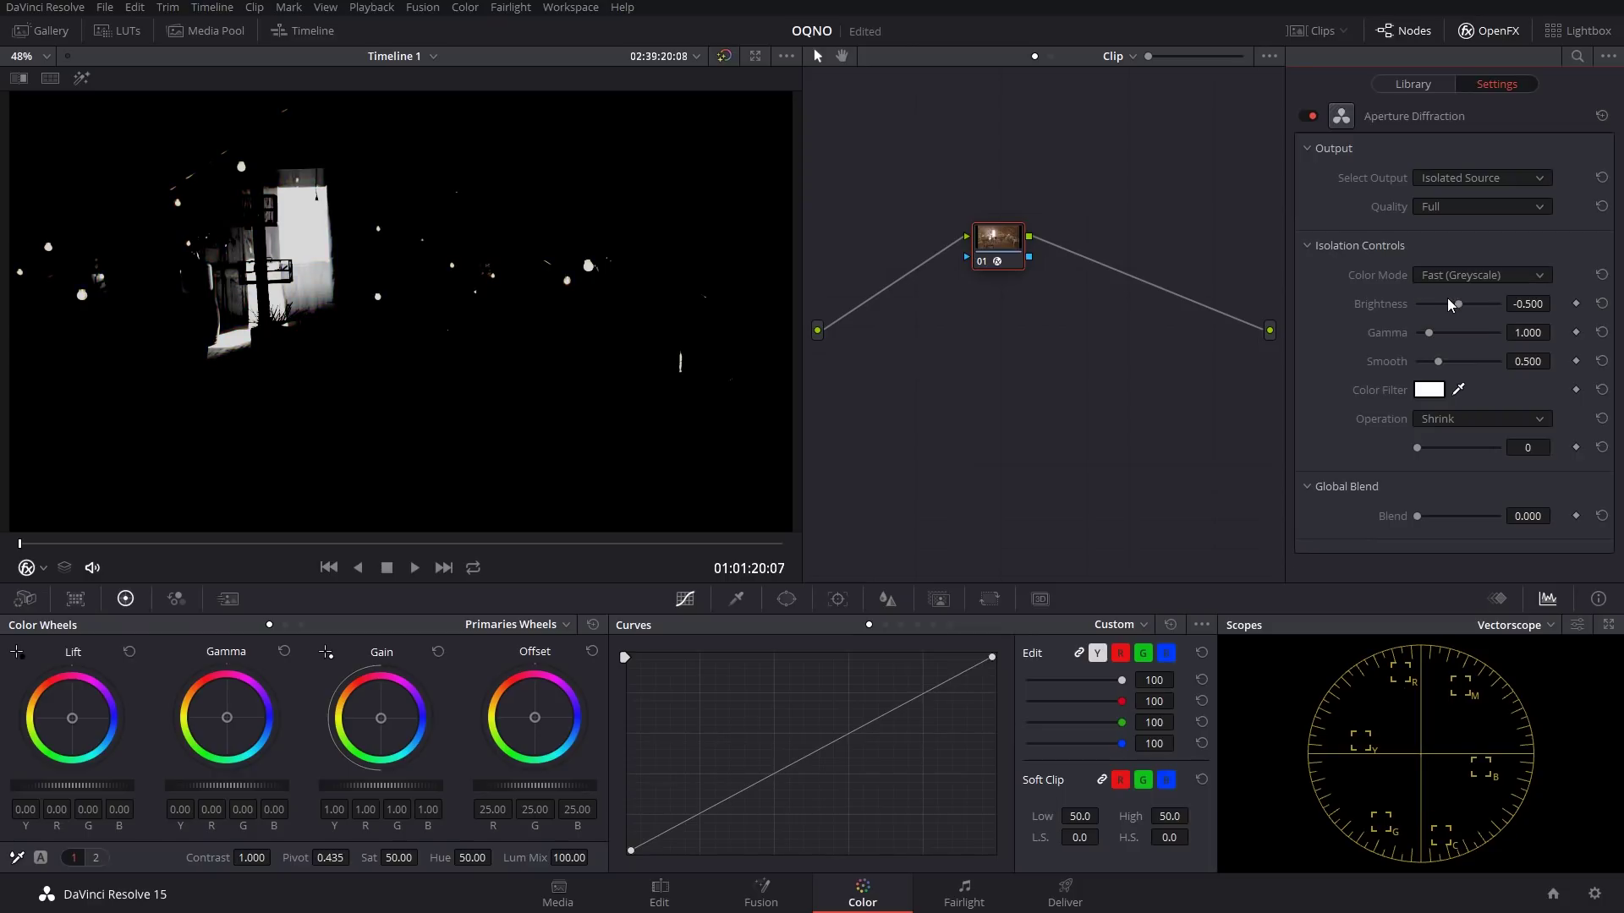
left_click(1456, 278)
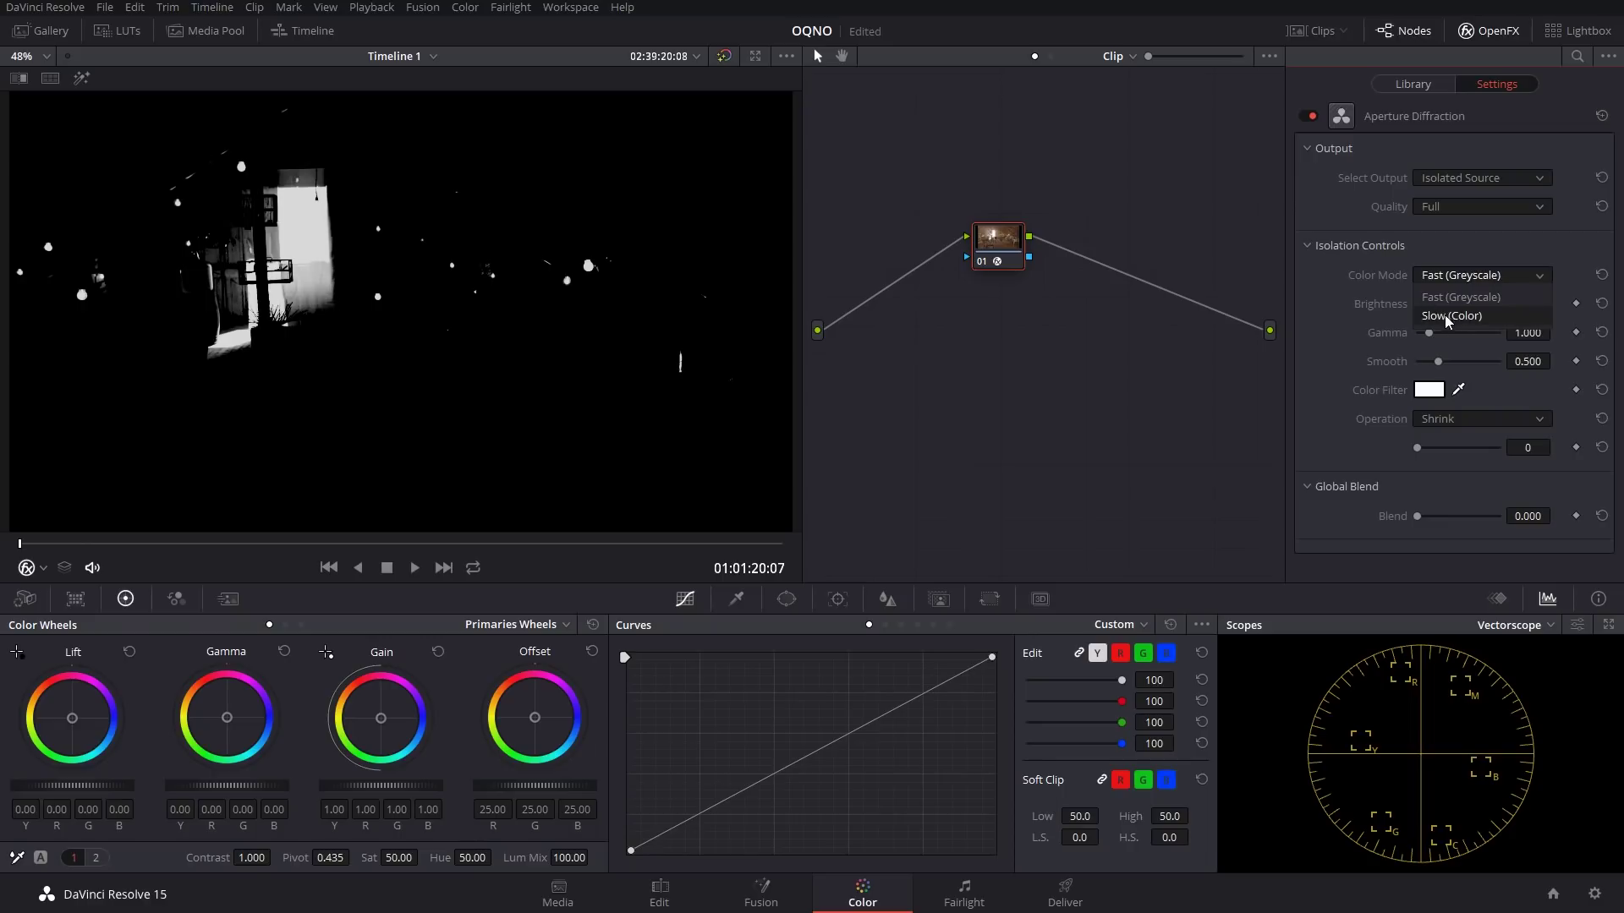
left_click(1443, 318)
Set the isolation brightness to -0.510, gamma to 1.203 and smooth to 1.102.
left_click_drag(1460, 303, 1462, 361)
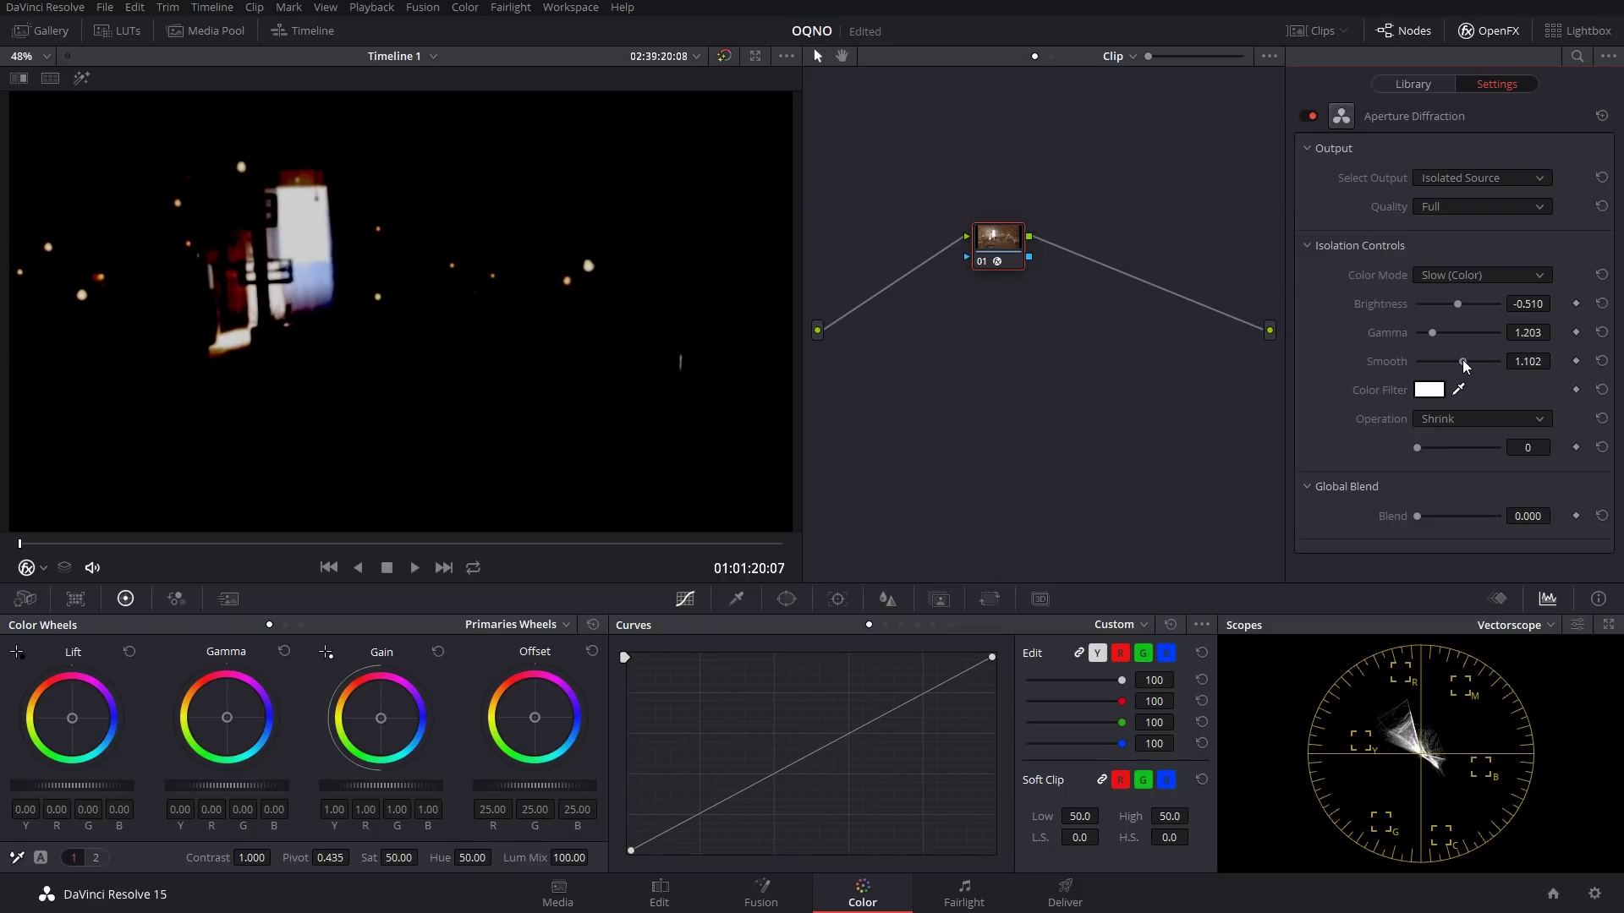
left_click(1438, 391)
mouse_move(918, 389)
left_mouse_down()
mouse_move(861, 317)
mouse_move(811, 317)
mouse_move(874, 398)
mouse_move(918, 364)
mouse_move(862, 411)
left_mouse_up()
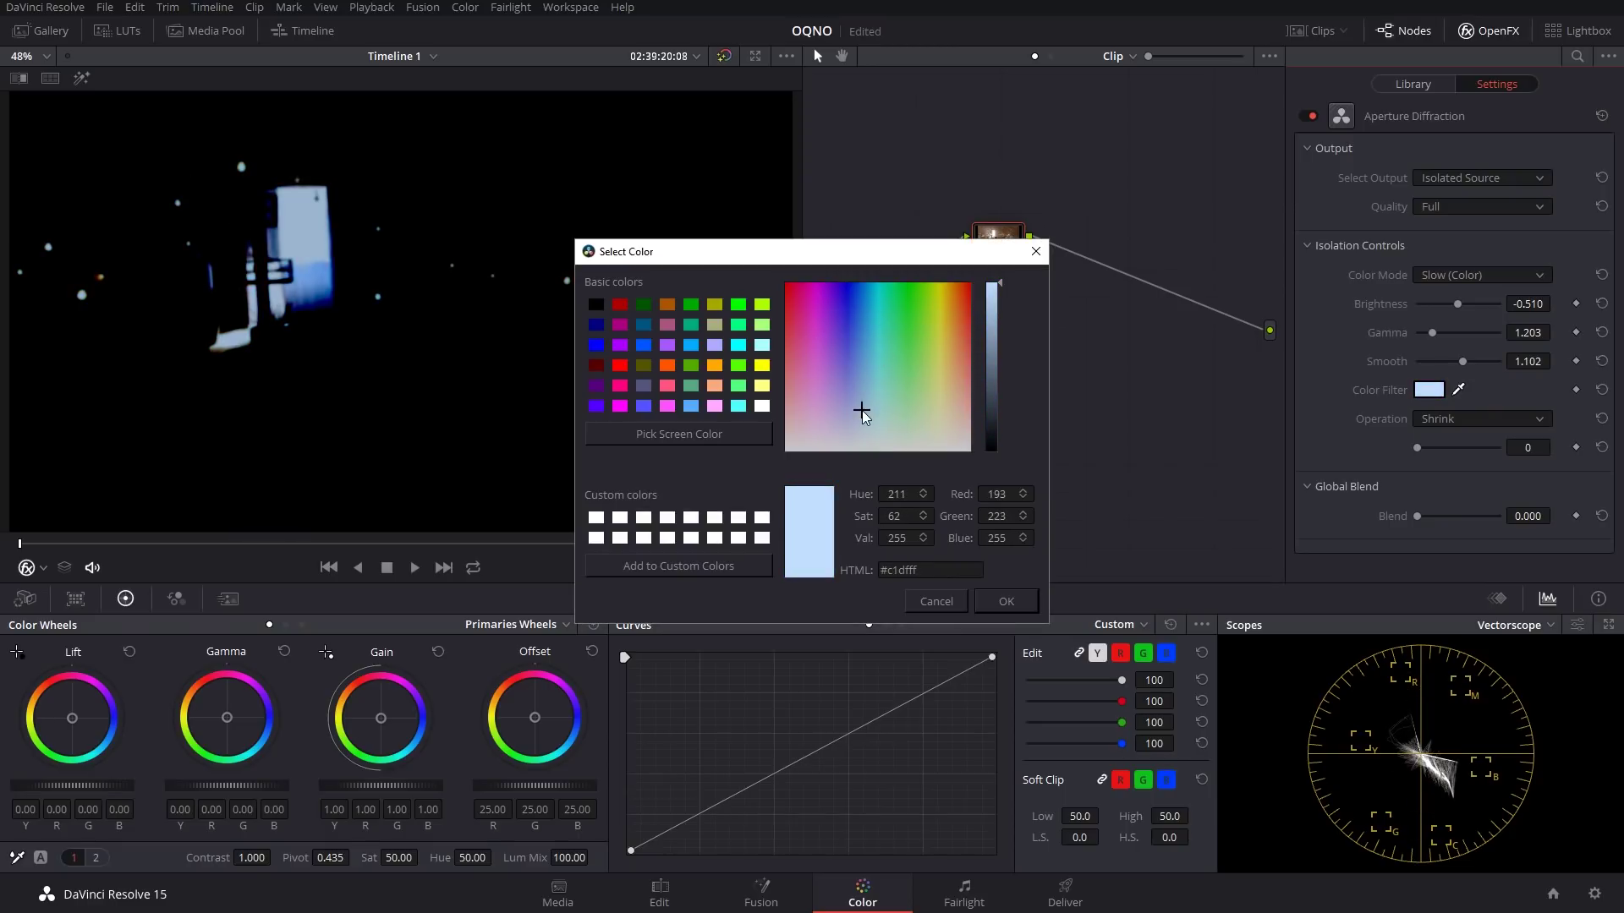
left_click(944, 608)
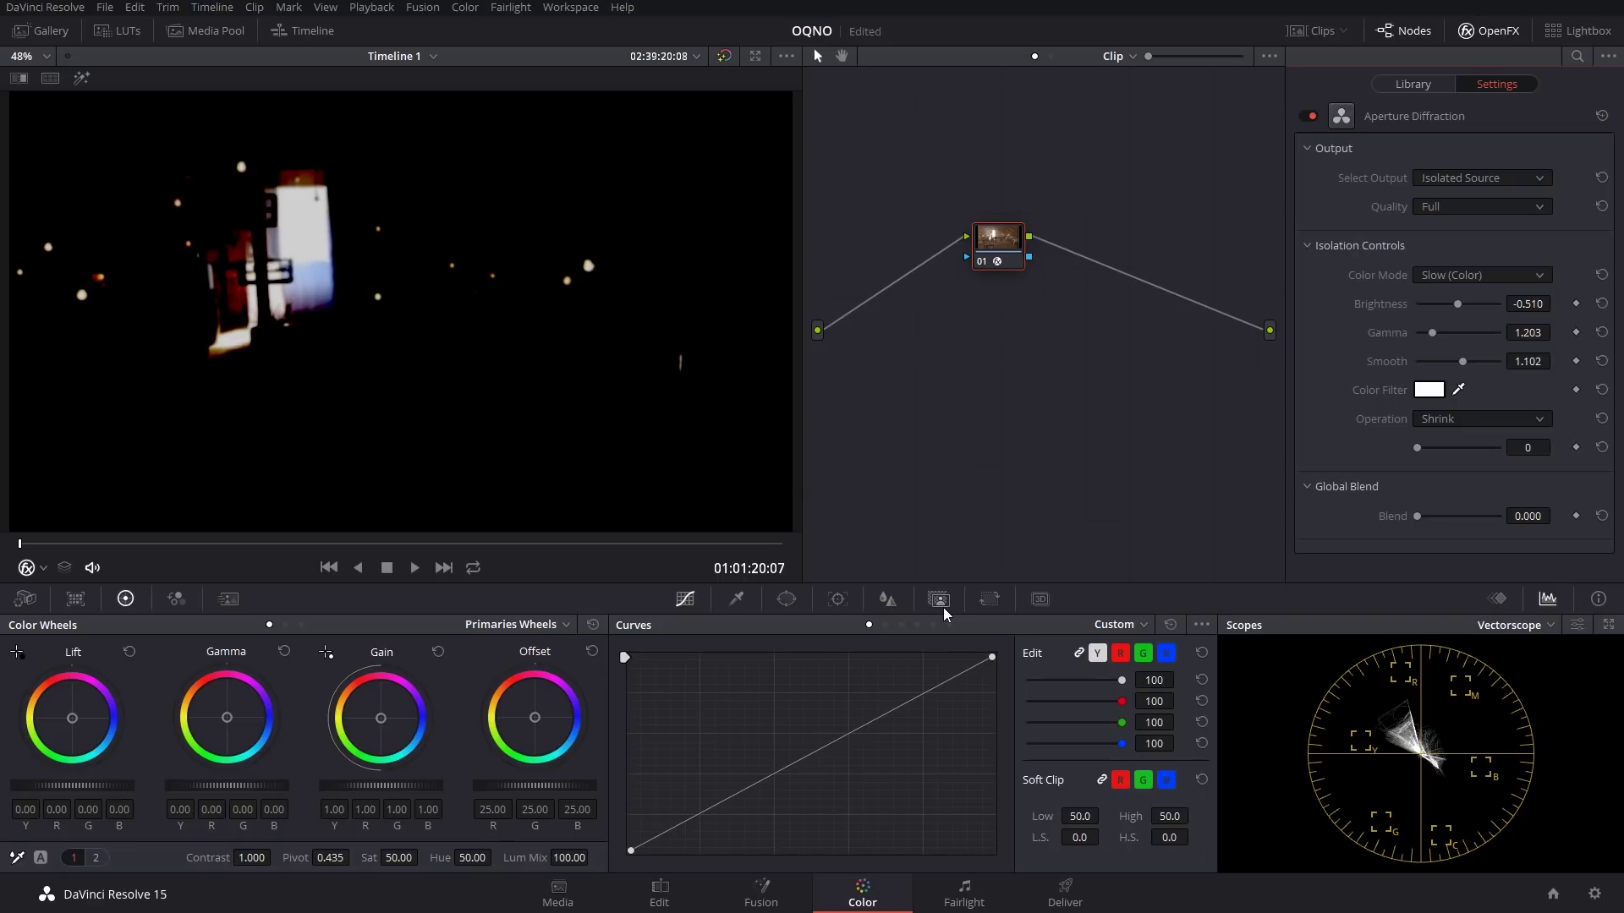
Try the Shrink and Grow operations on the isolated highlights with a raised amount, and return to Shrink at 0.
left_click(1478, 421)
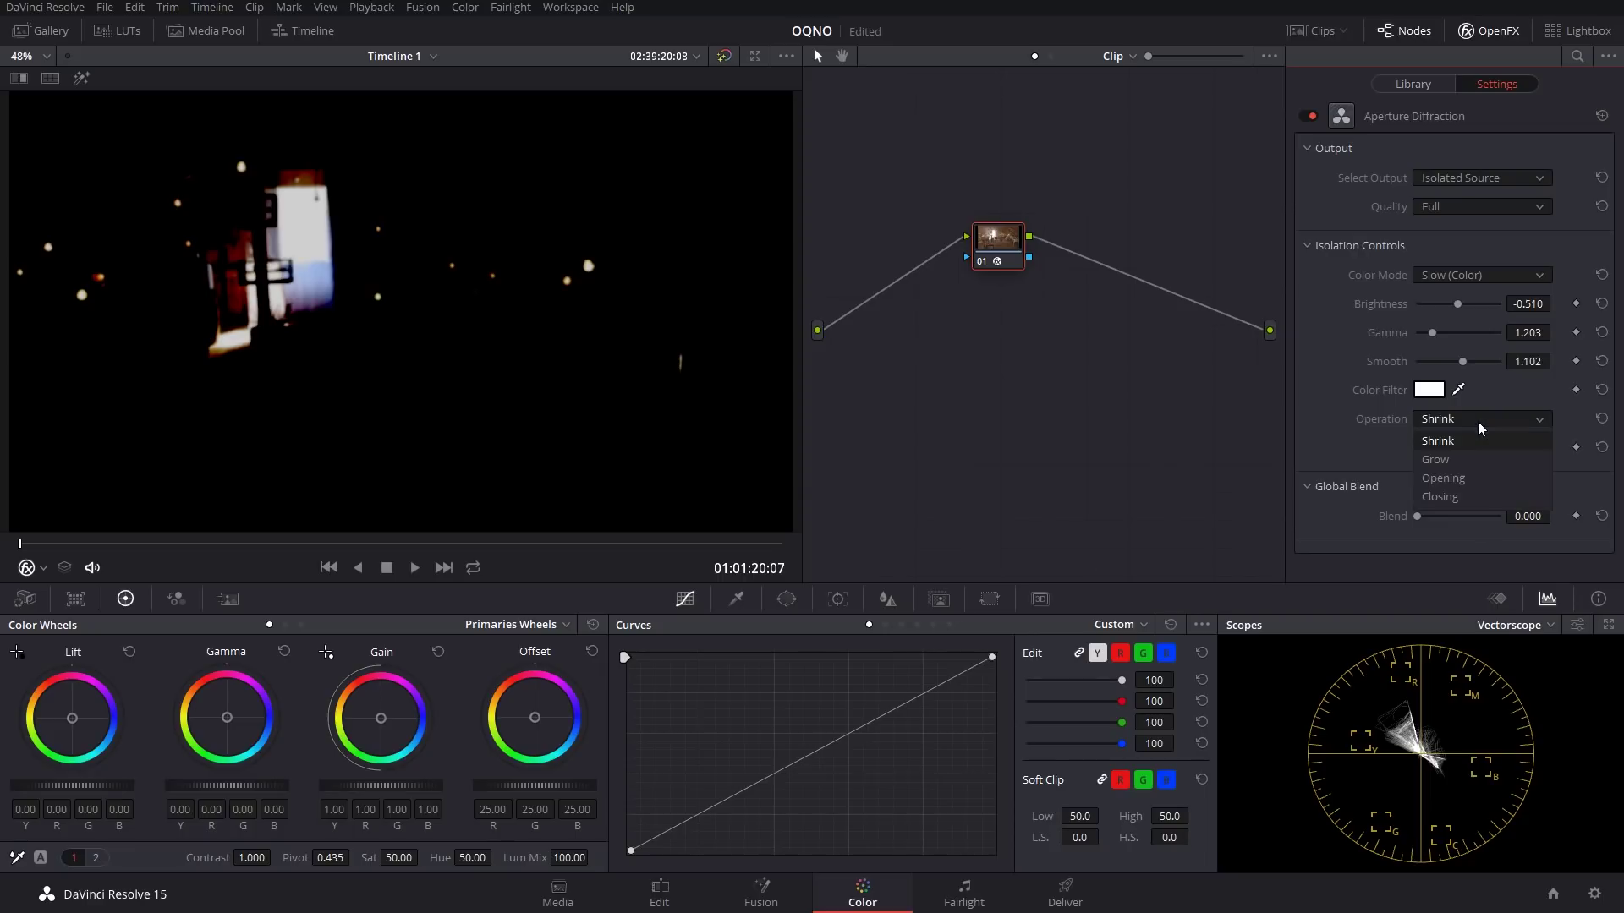
left_click(1375, 444)
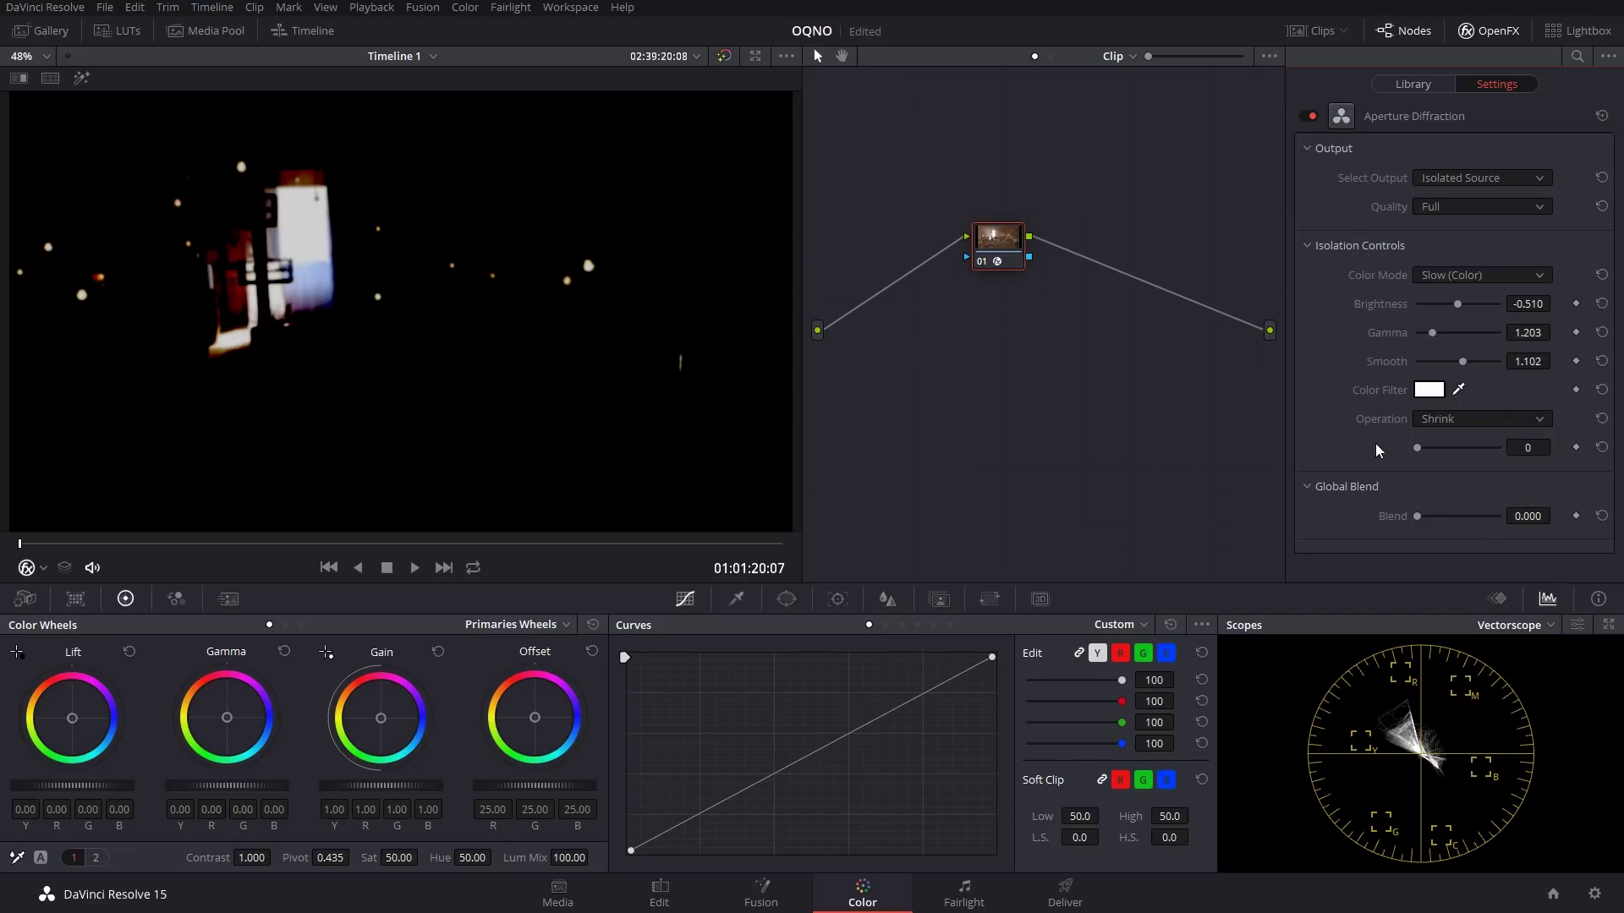
left_click_drag(1428, 448, 1478, 441)
left_click(1474, 414)
left_click(1446, 453)
left_click(1465, 422)
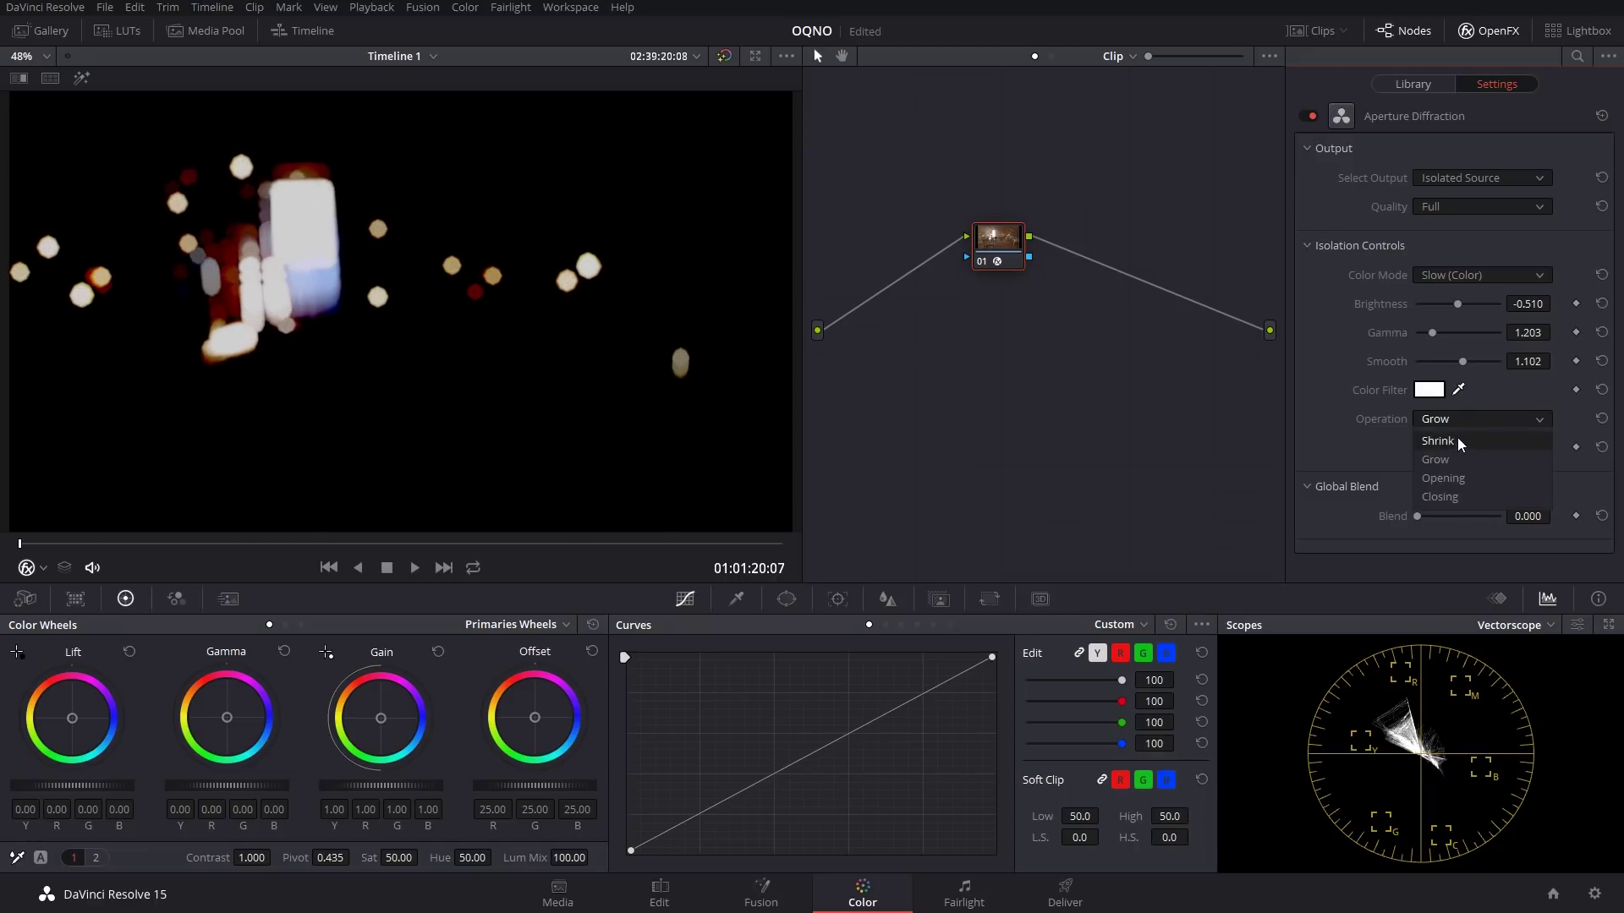
left_click(1458, 439)
left_click_drag(1483, 448, 1416, 451)
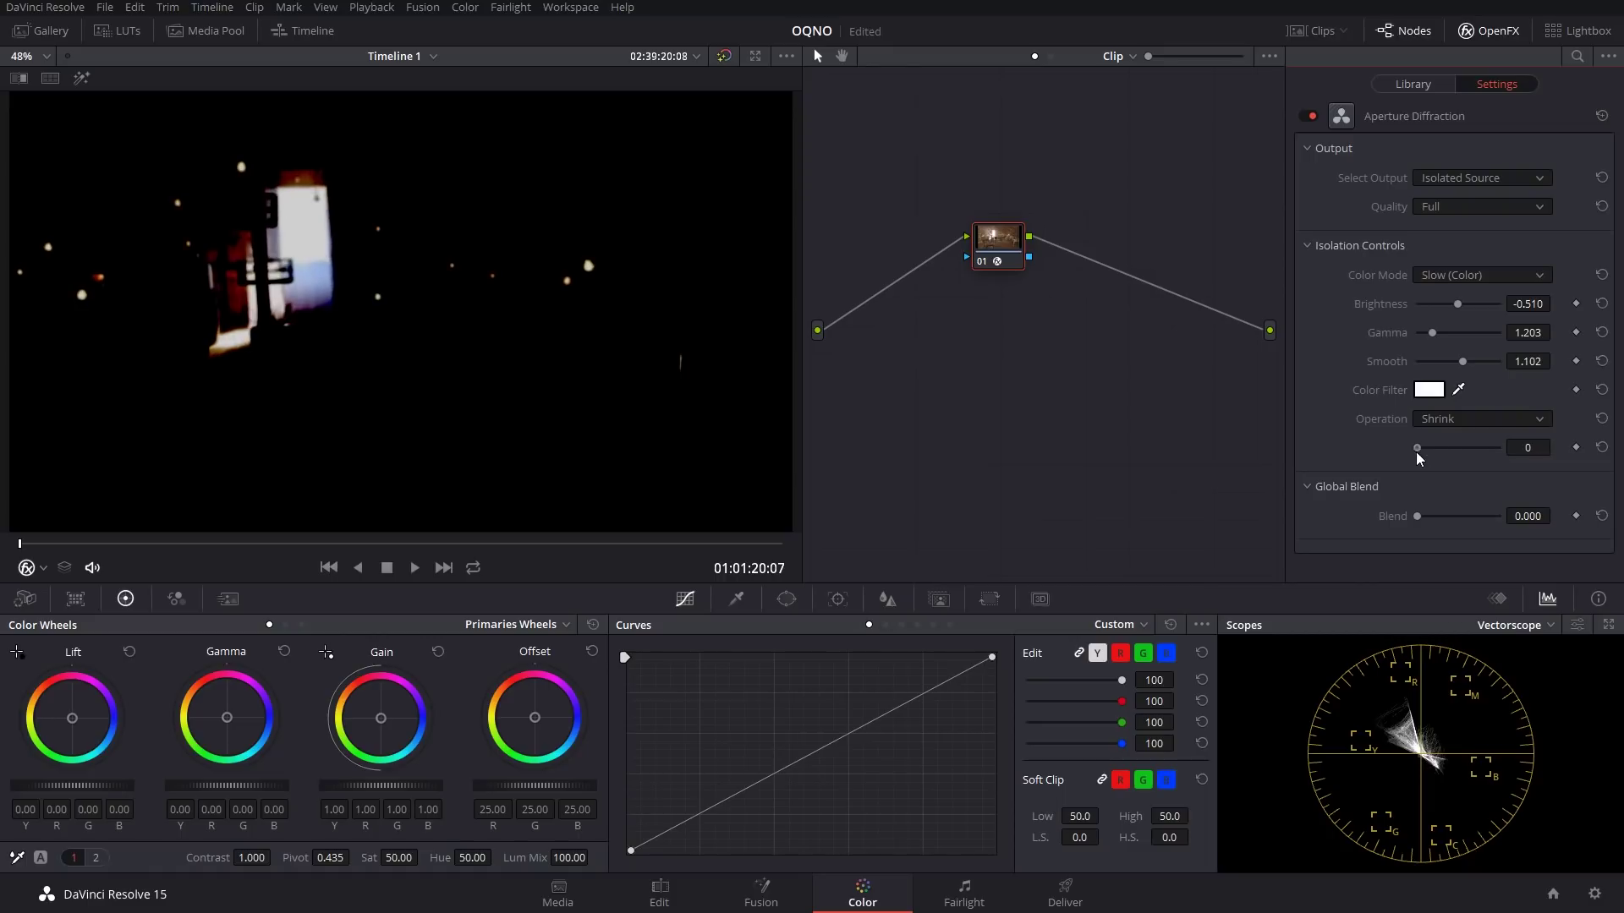
left_click(1491, 422)
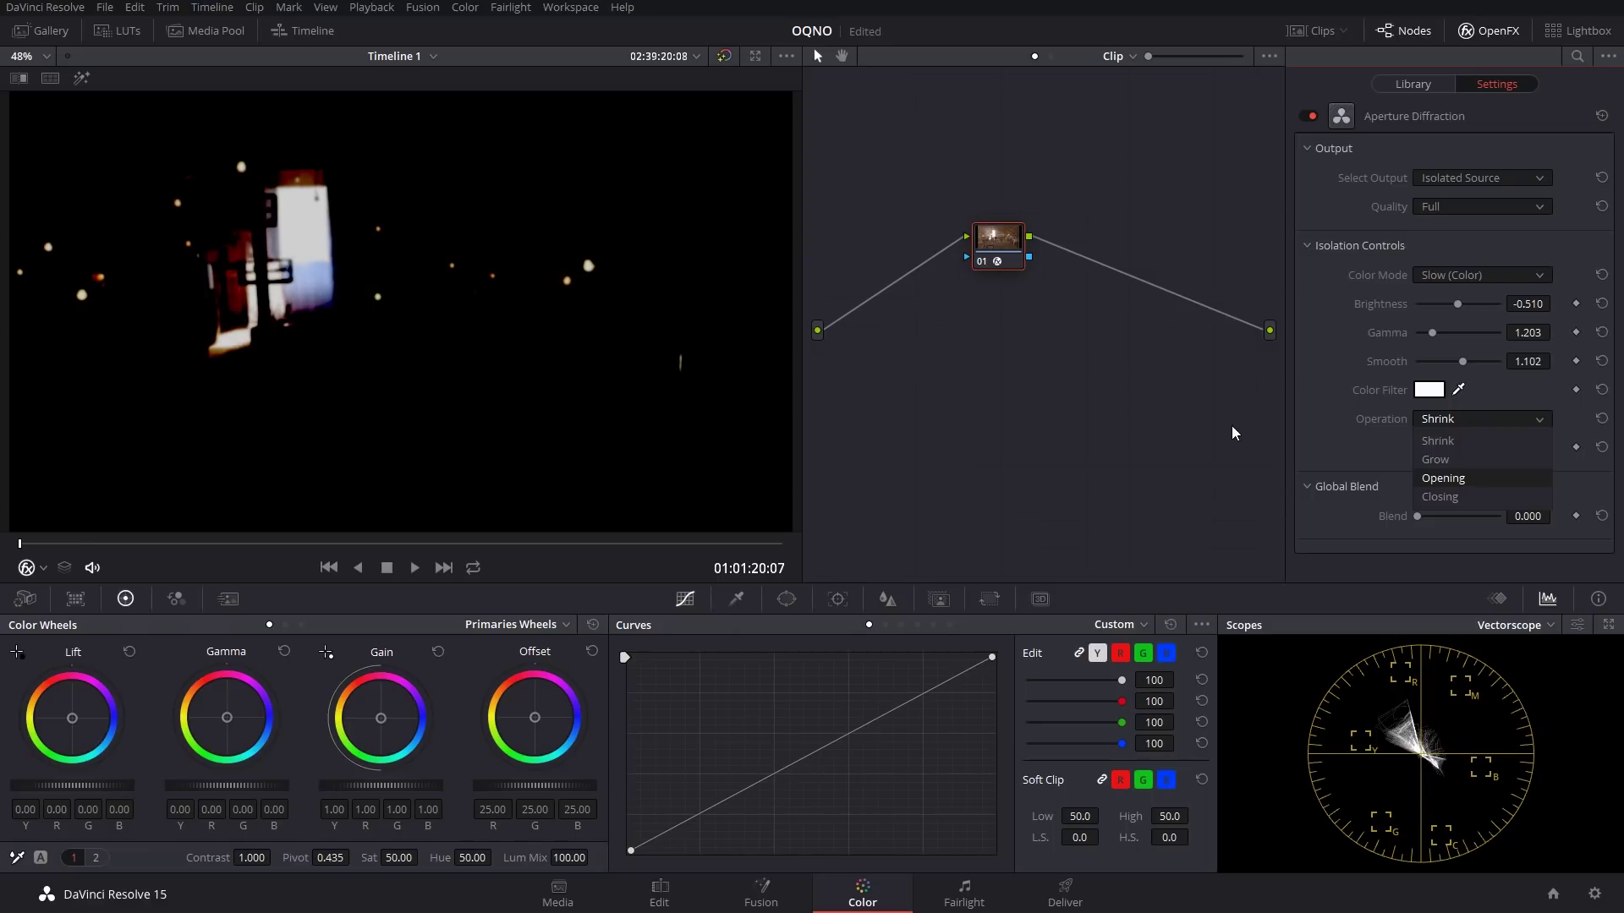
left_click(1318, 415)
Set the isolation operation to Grow with an amount of 3.
left_click(1446, 420)
left_click(1444, 455)
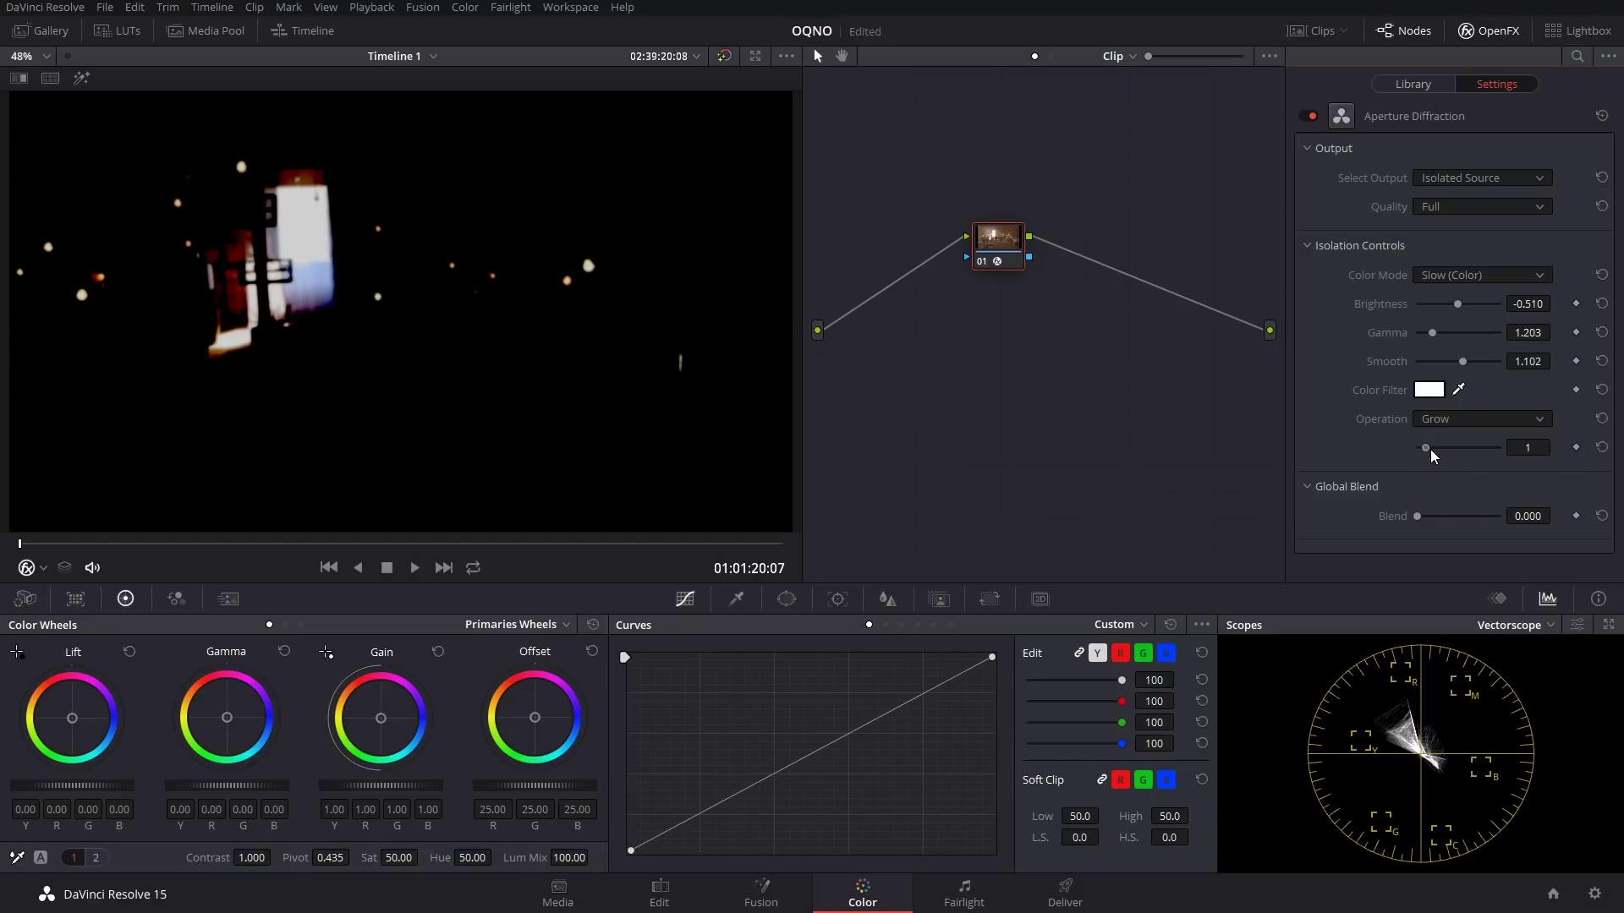
left_click_drag(1431, 452, 1441, 452)
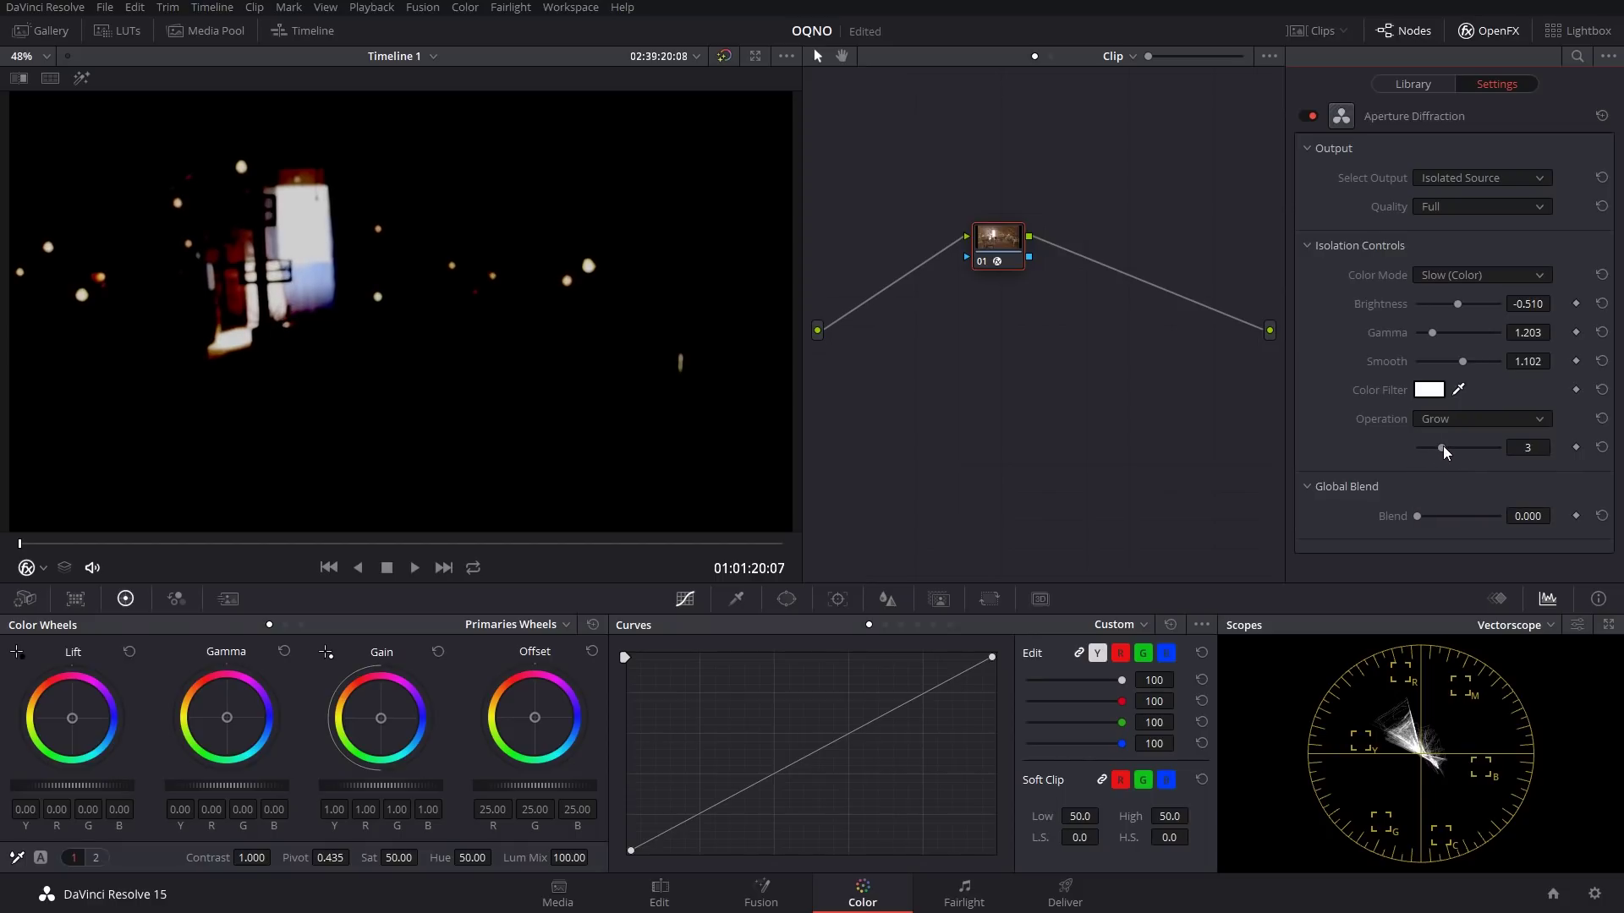
Switch the output to Preview Aperture, try the Heptagon, Square and Triangle iris shapes, and settle on Octagon.
left_click(1484, 178)
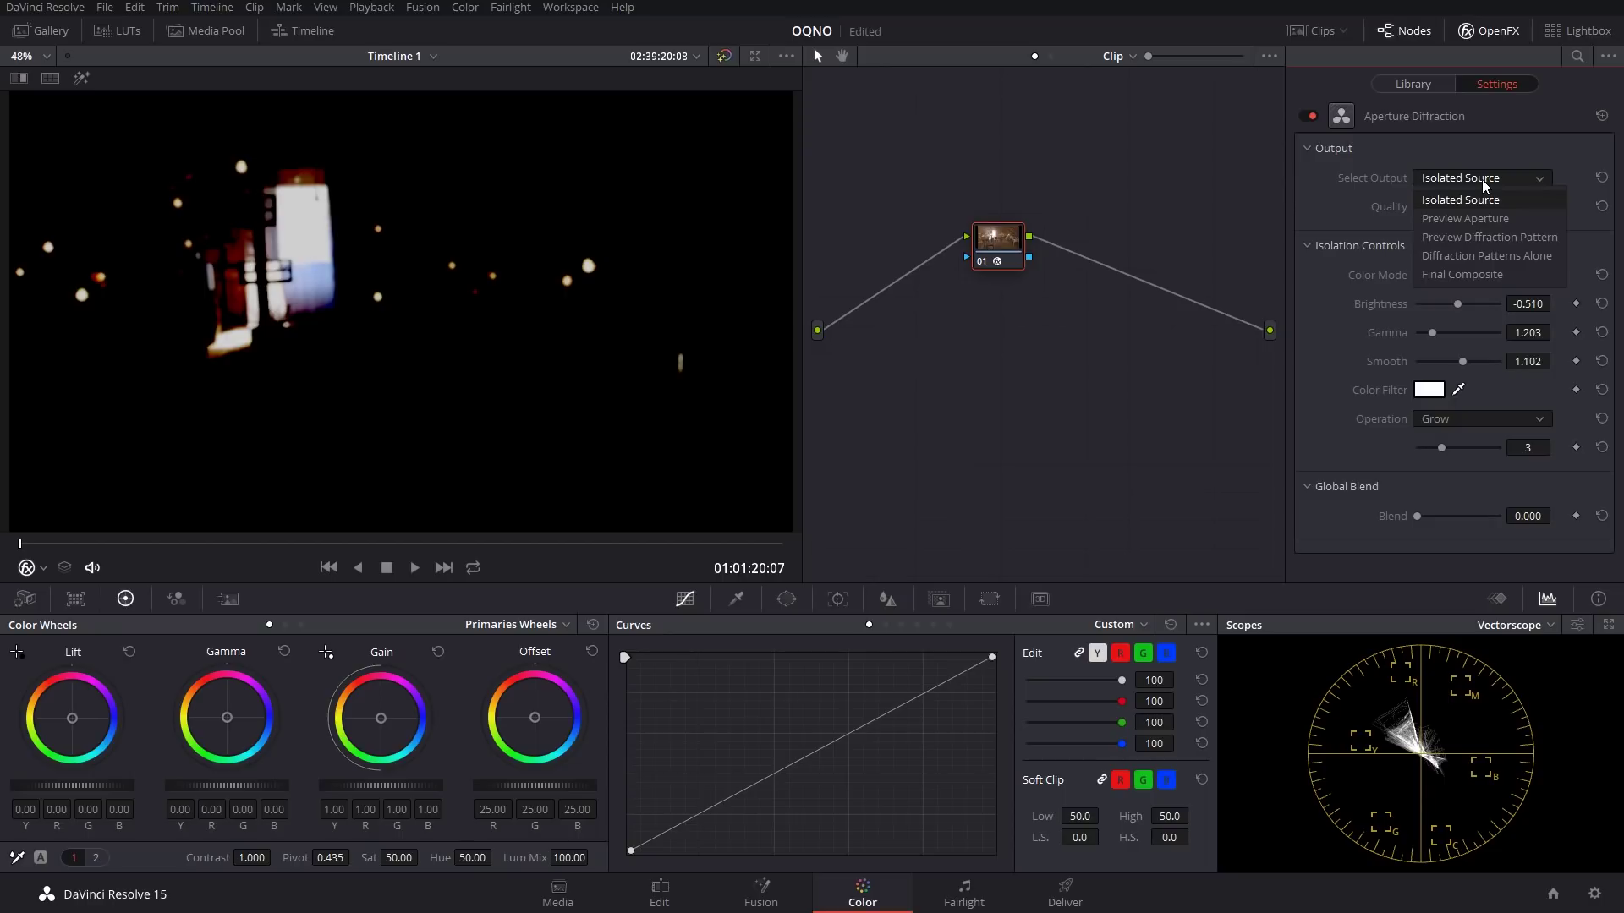
left_click(1446, 219)
left_click(1463, 278)
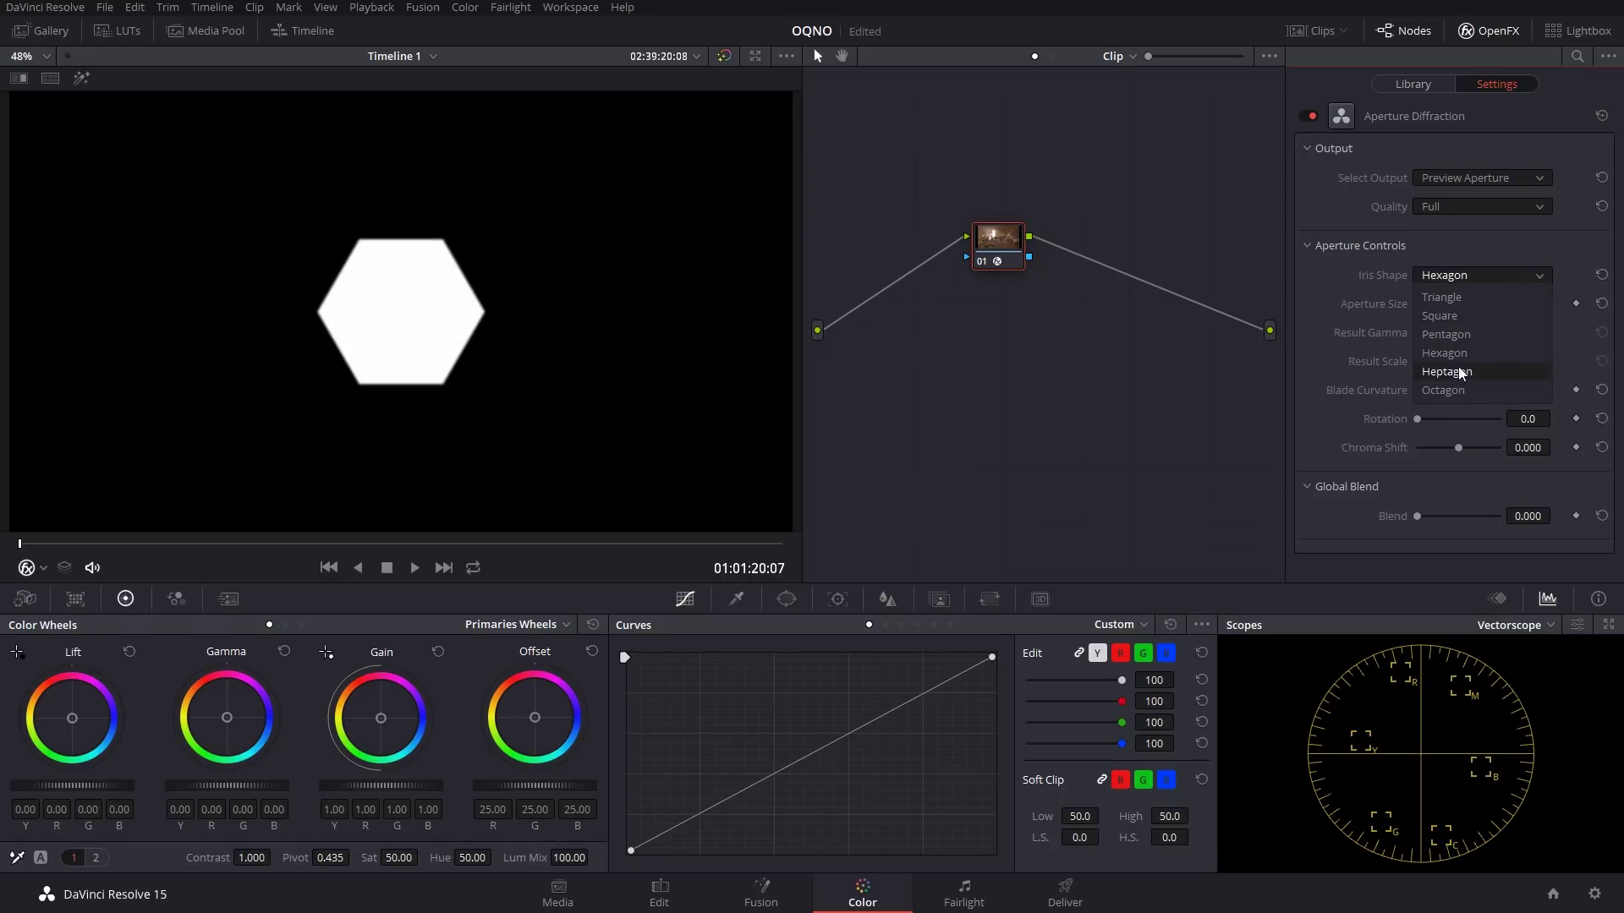
left_click(1455, 370)
left_click(1453, 277)
left_click(1439, 318)
left_click(1445, 274)
left_click(1445, 301)
left_click(1441, 273)
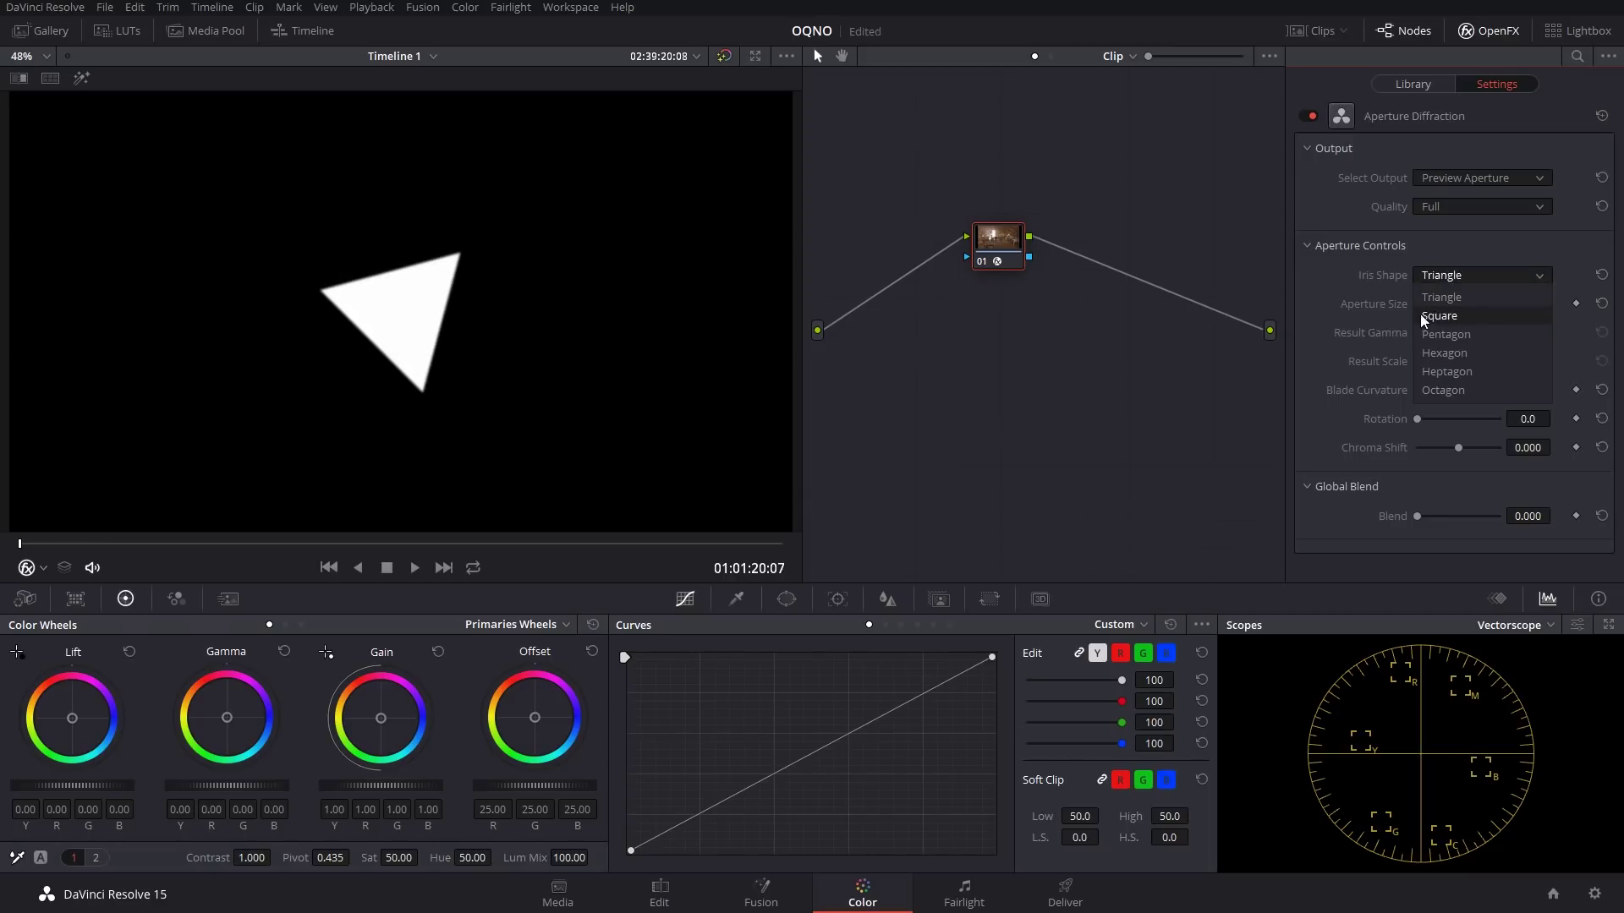
left_click(1455, 393)
Set the aperture size to 6.82 and the chroma shift to -0.122.
left_click_drag(1479, 302, 1467, 301)
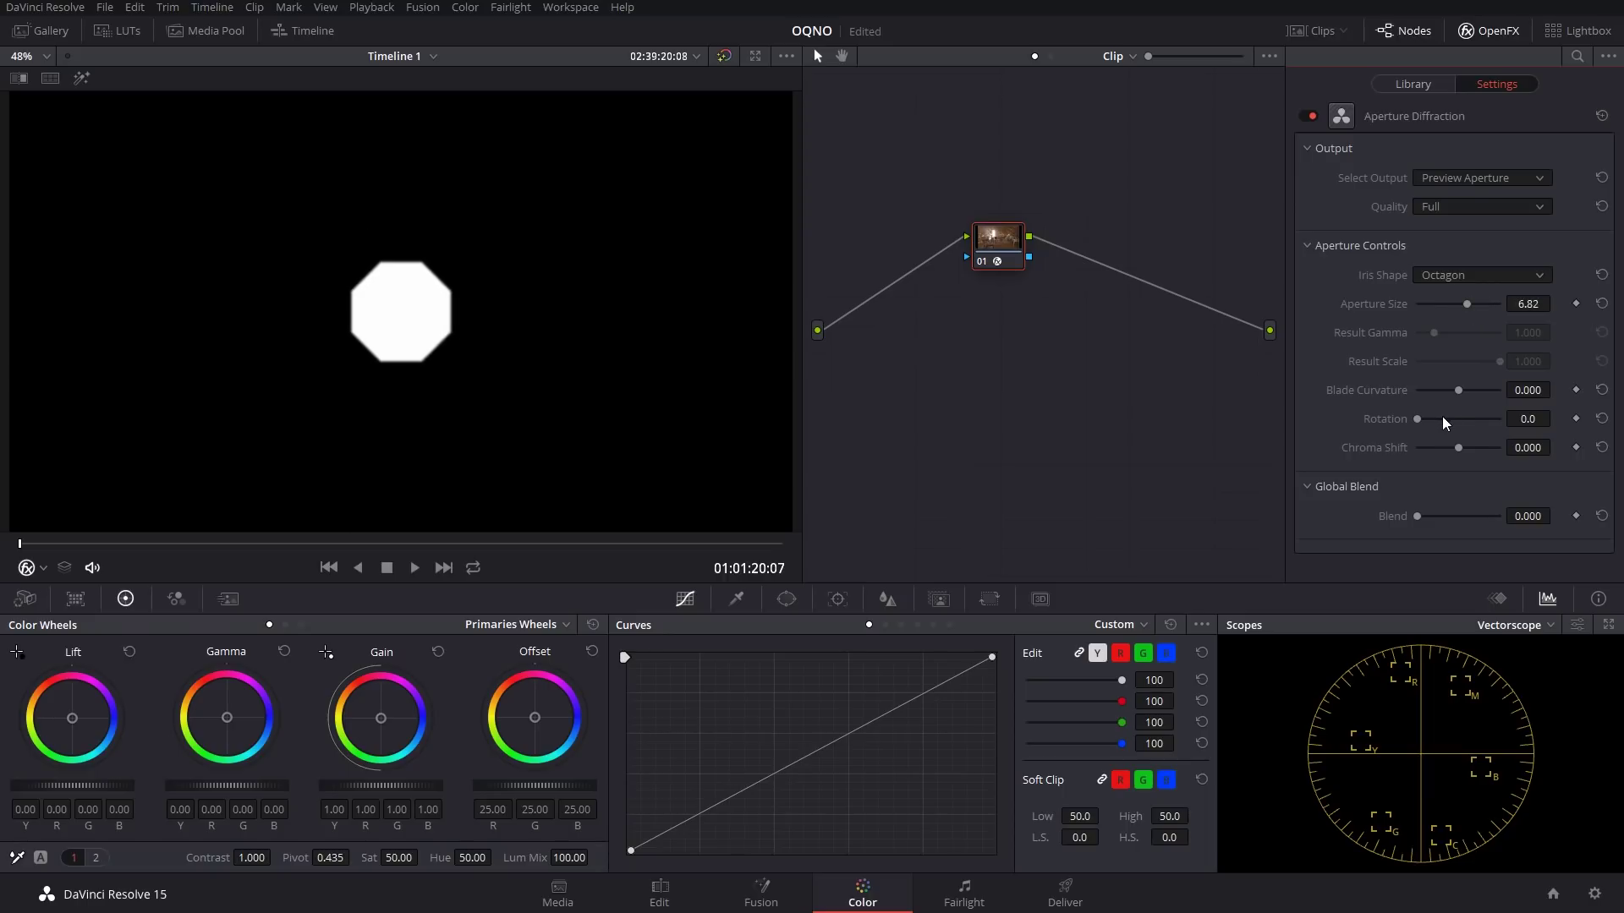
mouse_move(1418, 418)
left_mouse_down()
mouse_move(1454, 417)
mouse_move(1413, 418)
mouse_move(1483, 446)
mouse_move(1453, 445)
left_mouse_up()
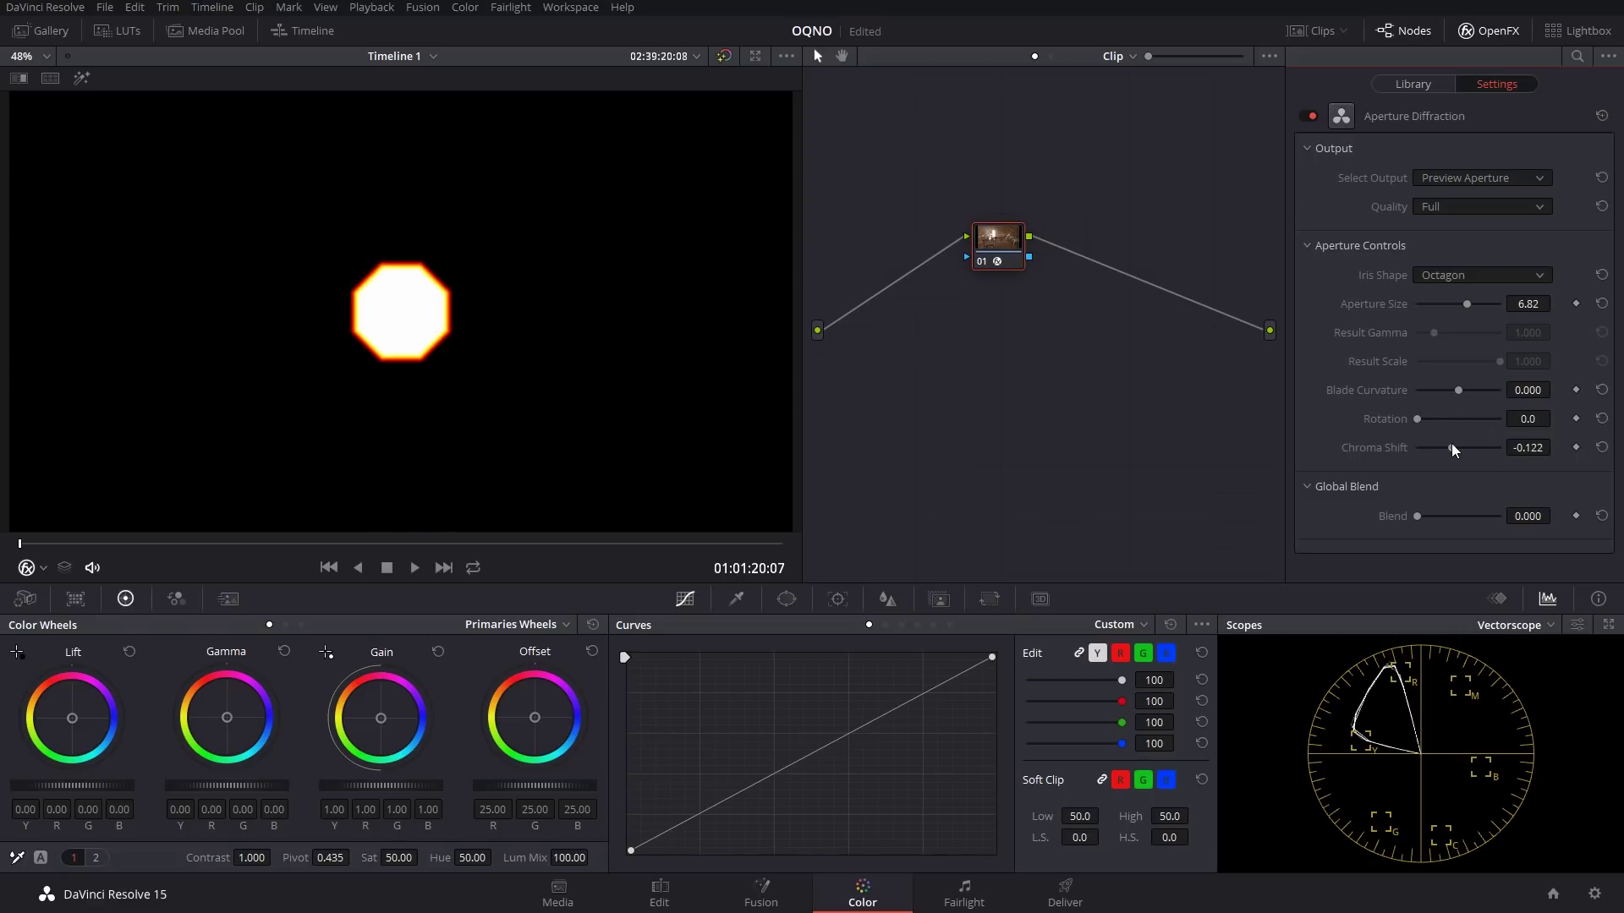
Preview the diffraction pattern with aperture size 8.45, result gamma 1.291, result scale 0.776, blade curvature 0.367 and rotation 67.3, and reset the chroma shift.
left_click(1479, 180)
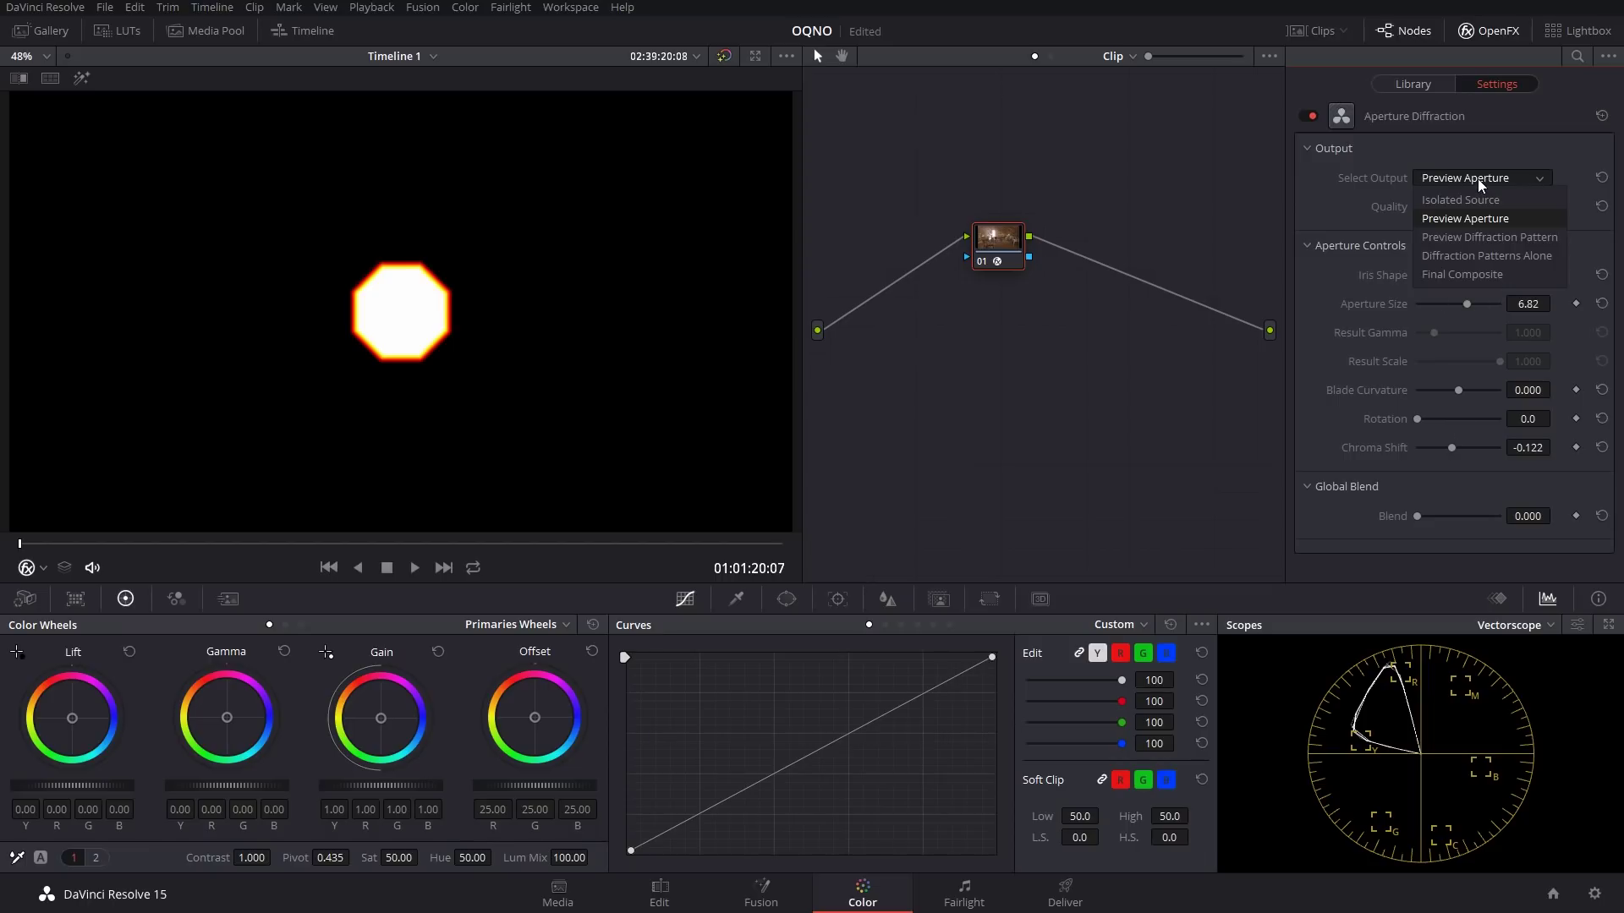
left_click(1470, 237)
left_click_drag(1467, 304, 1459, 449)
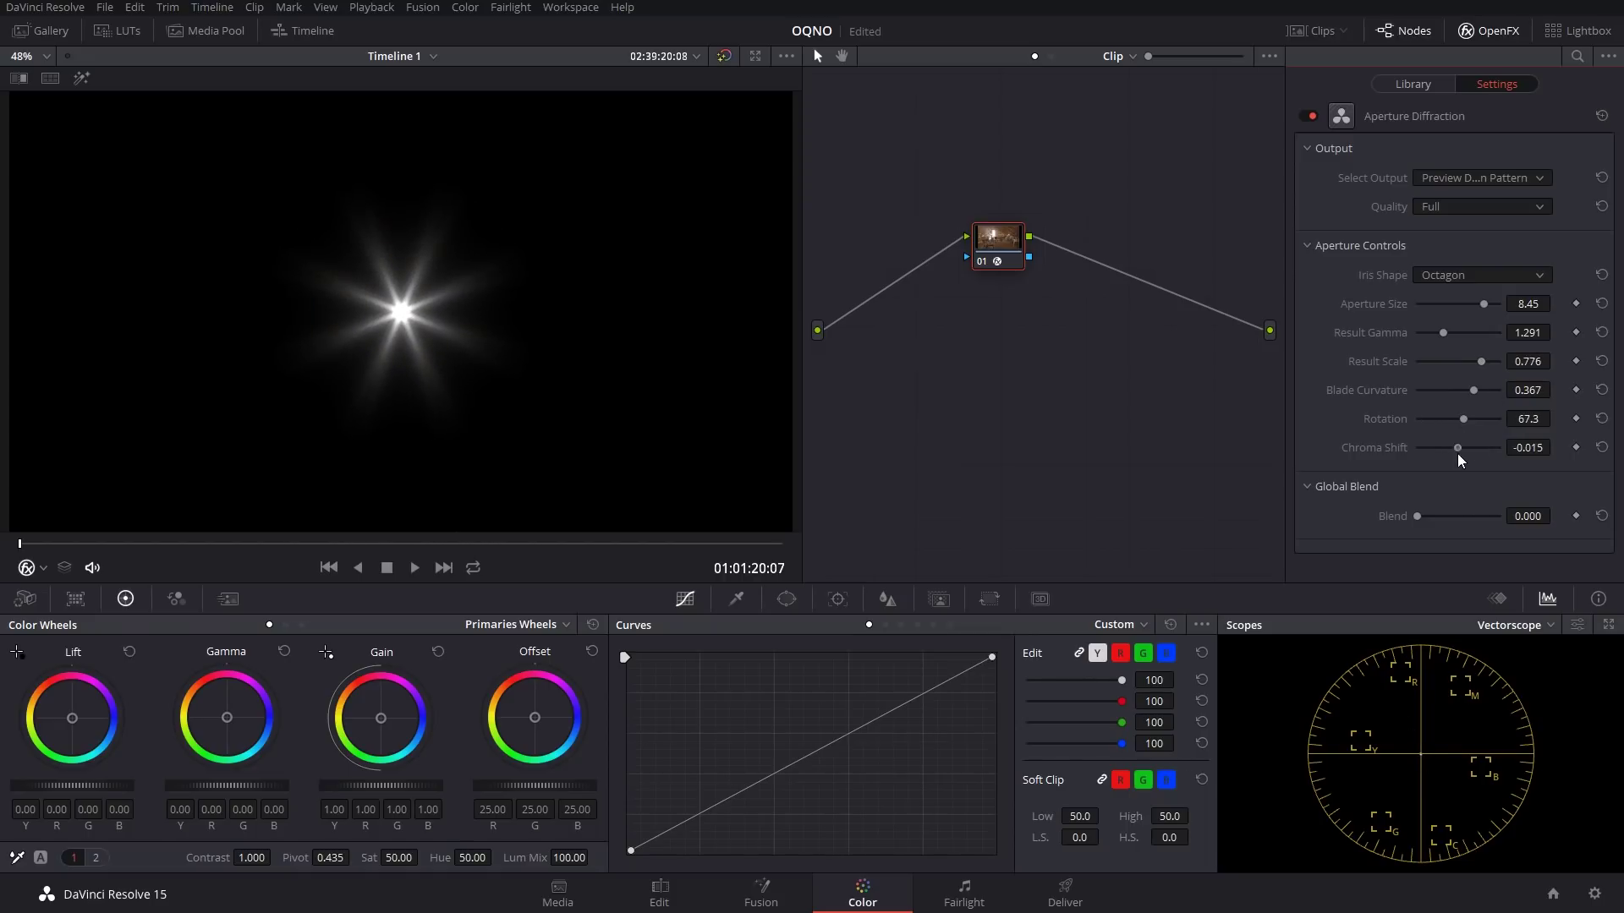
left_click(1602, 447)
Output Diffraction Patterns Alone, set the isolation brightness to -0.664 and gamma to 2.628, and collapse the Isolation Controls.
left_click(1487, 178)
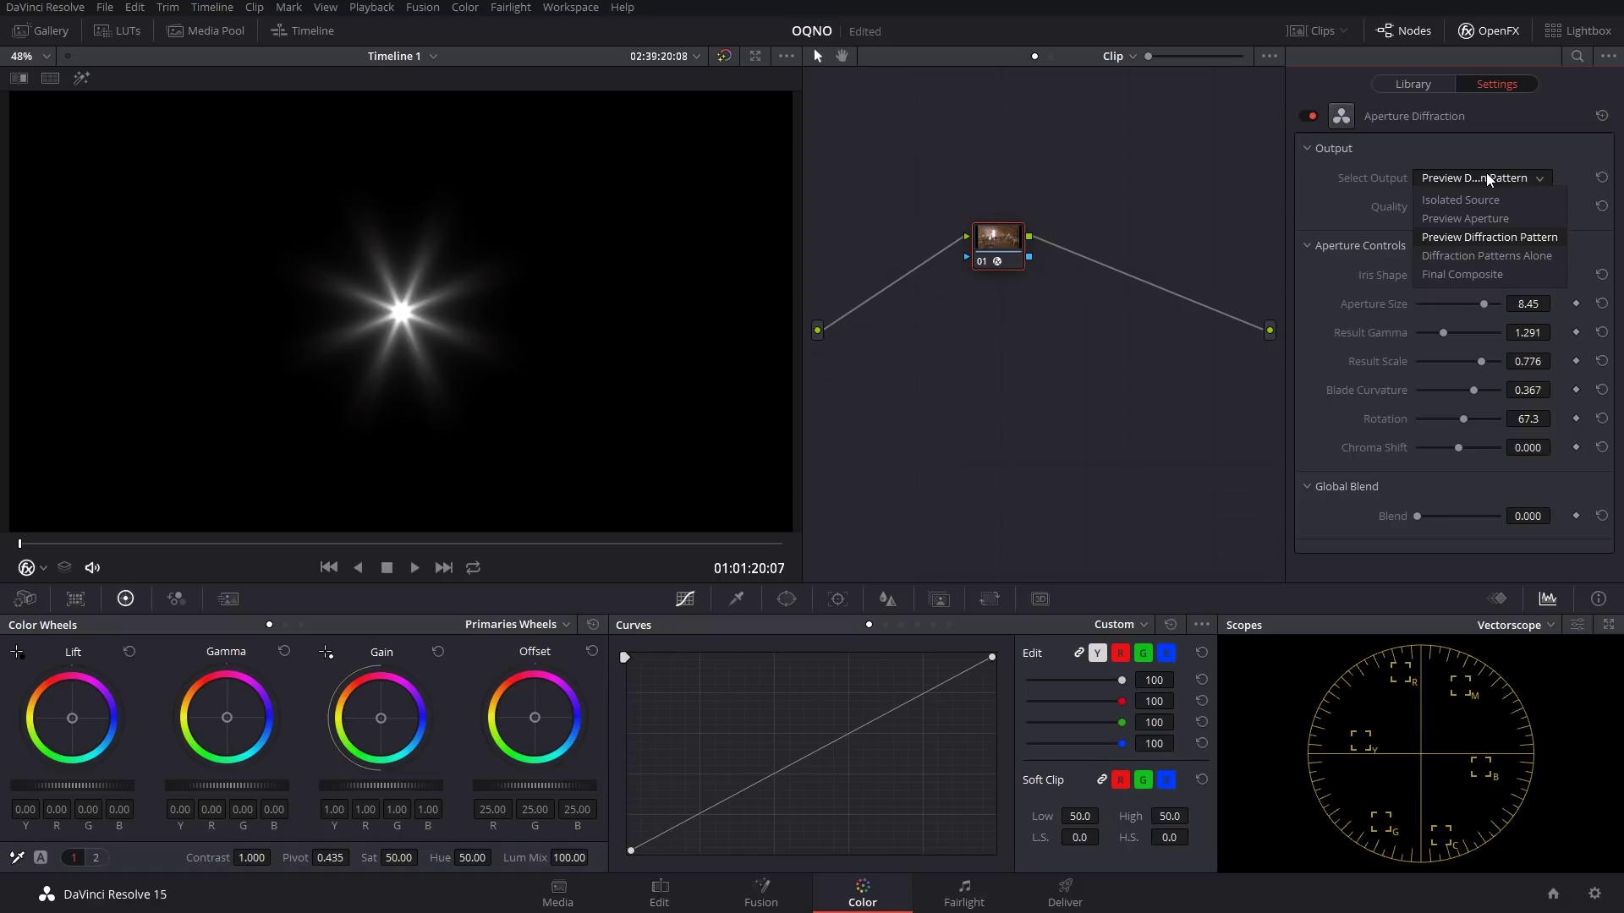
left_click(1457, 257)
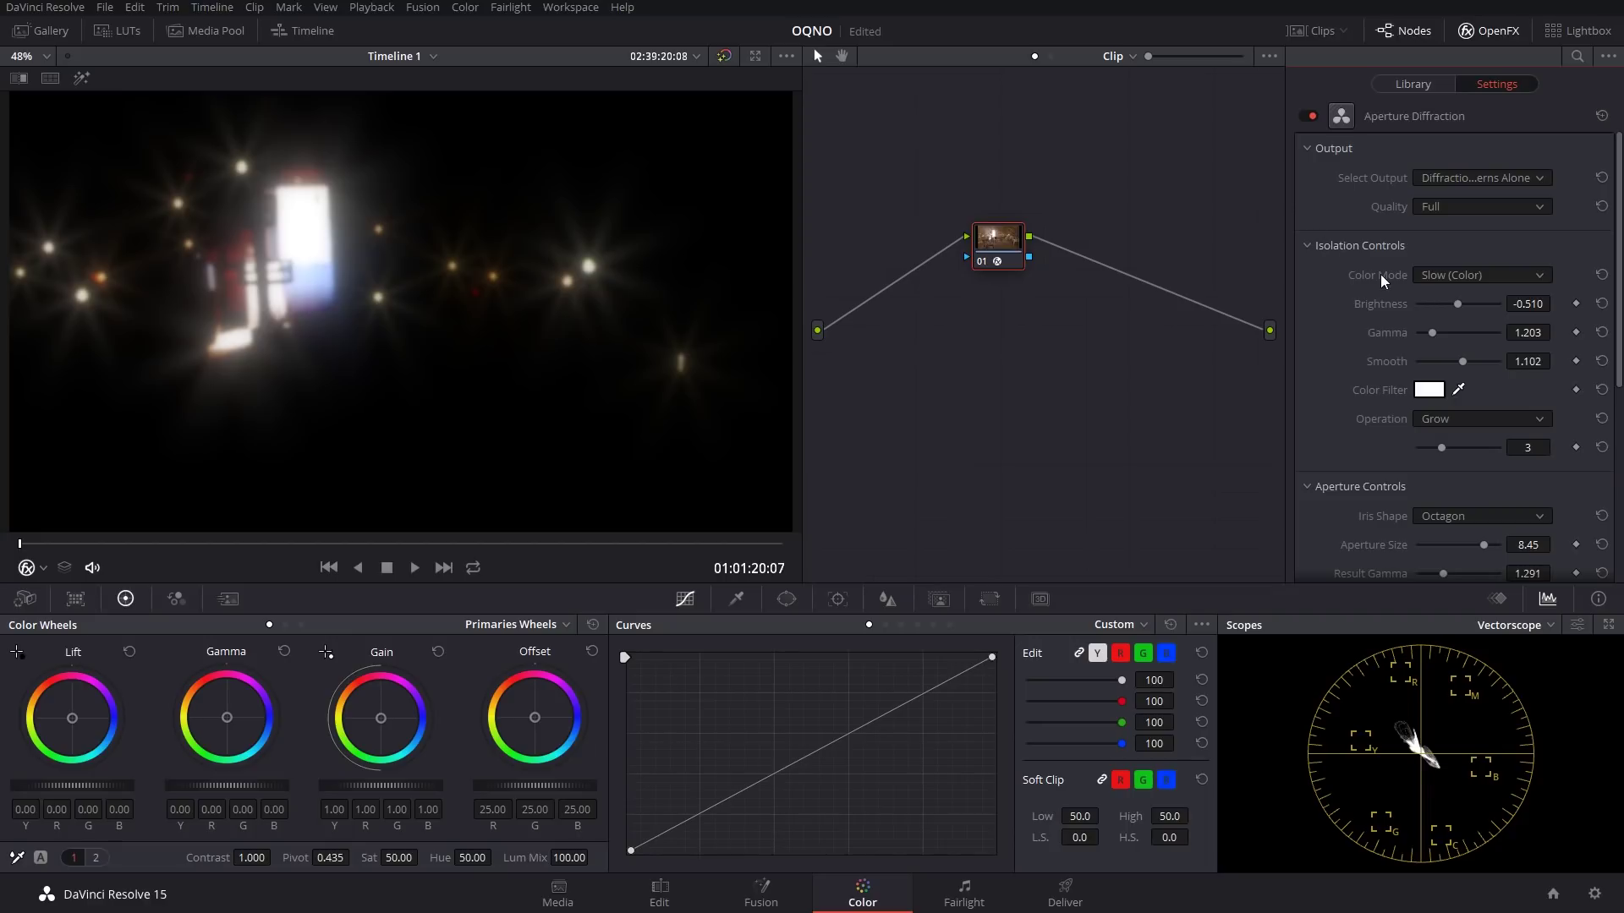
mouse_move(1472, 305)
left_mouse_down()
mouse_move(1441, 303)
mouse_move(1464, 305)
mouse_move(1408, 332)
mouse_move(1479, 331)
mouse_move(1458, 332)
left_mouse_up()
mouse_move(1441, 452)
left_mouse_down()
mouse_move(1412, 449)
mouse_move(1440, 448)
left_mouse_up()
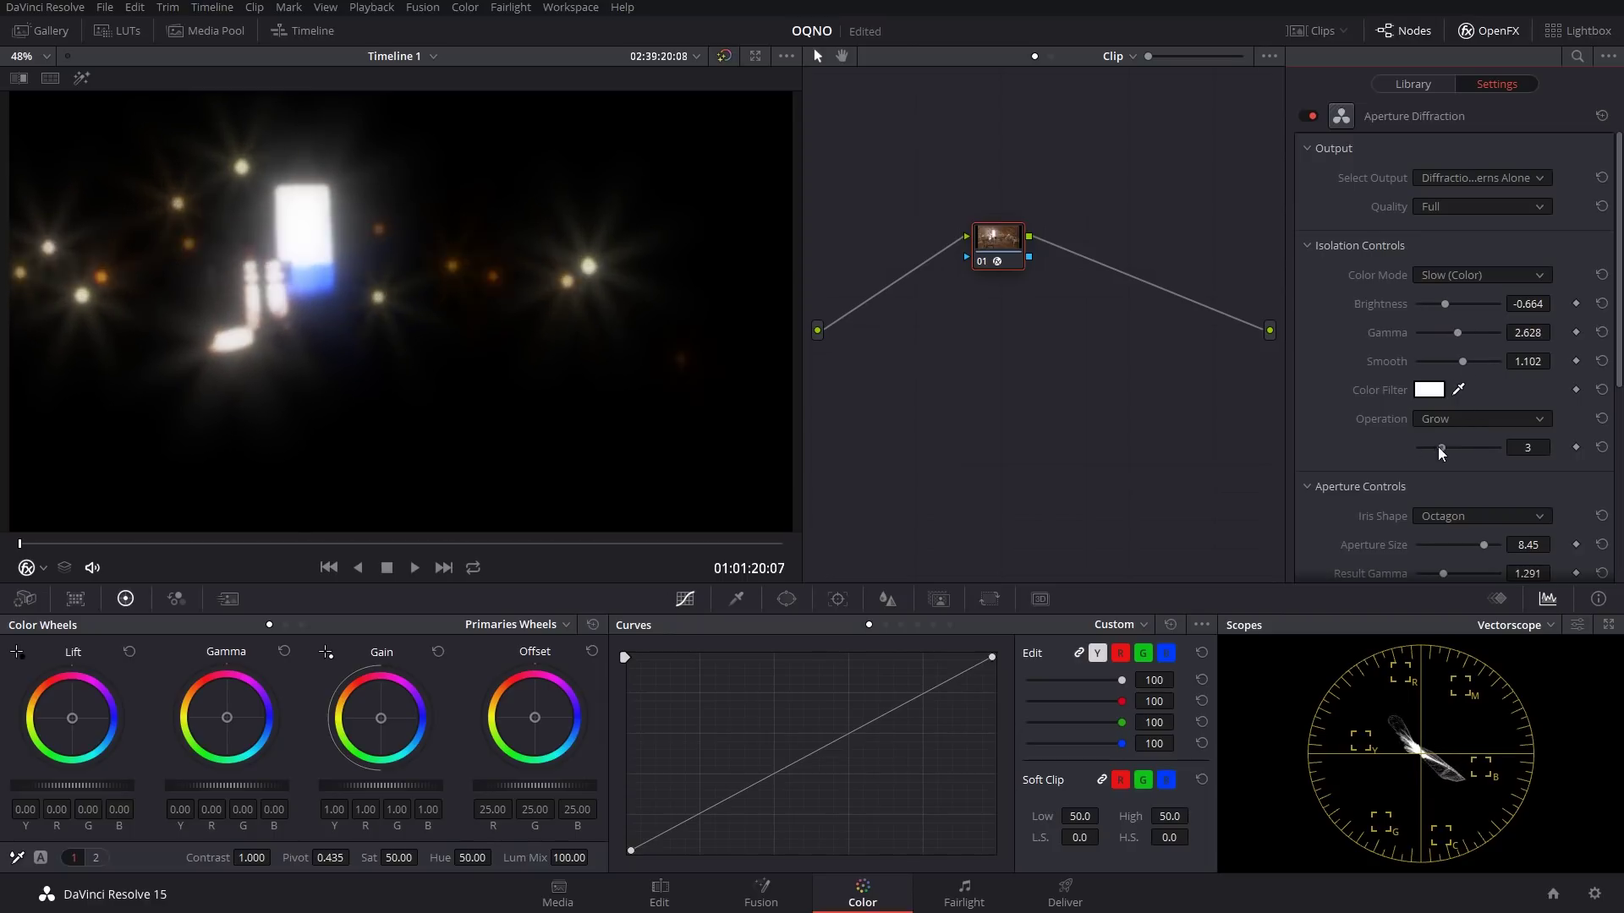
left_click(1311, 246)
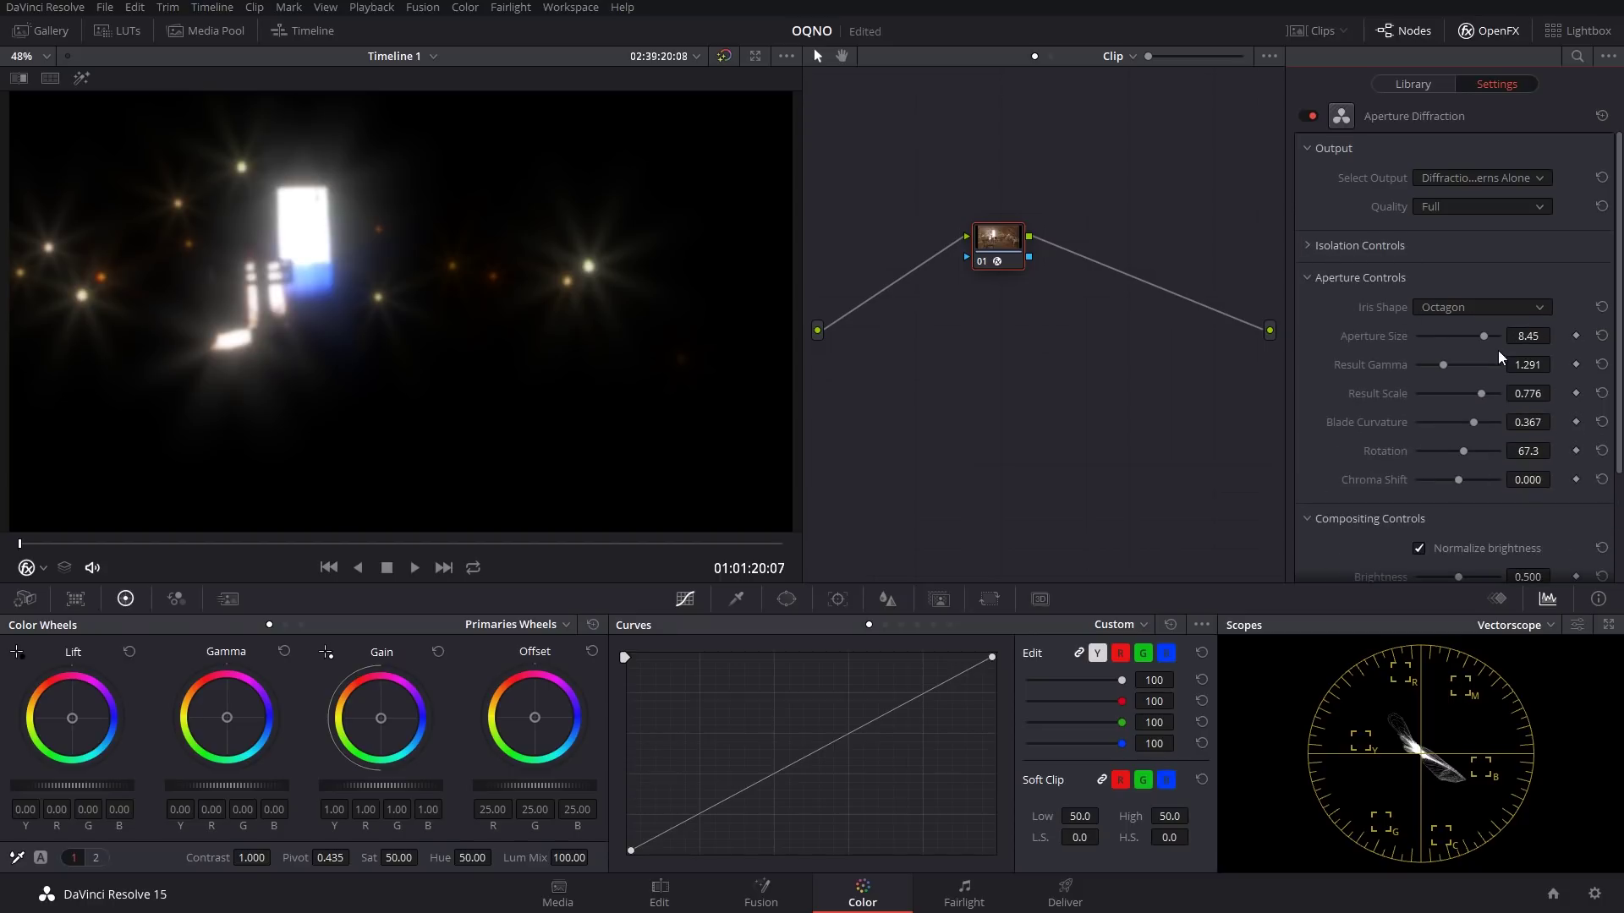
Try the Triangle iris shape and return the iris shape to Octagon.
left_click(1465, 308)
left_click(1450, 328)
left_click(1460, 303)
left_click(1444, 422)
left_click(1448, 322)
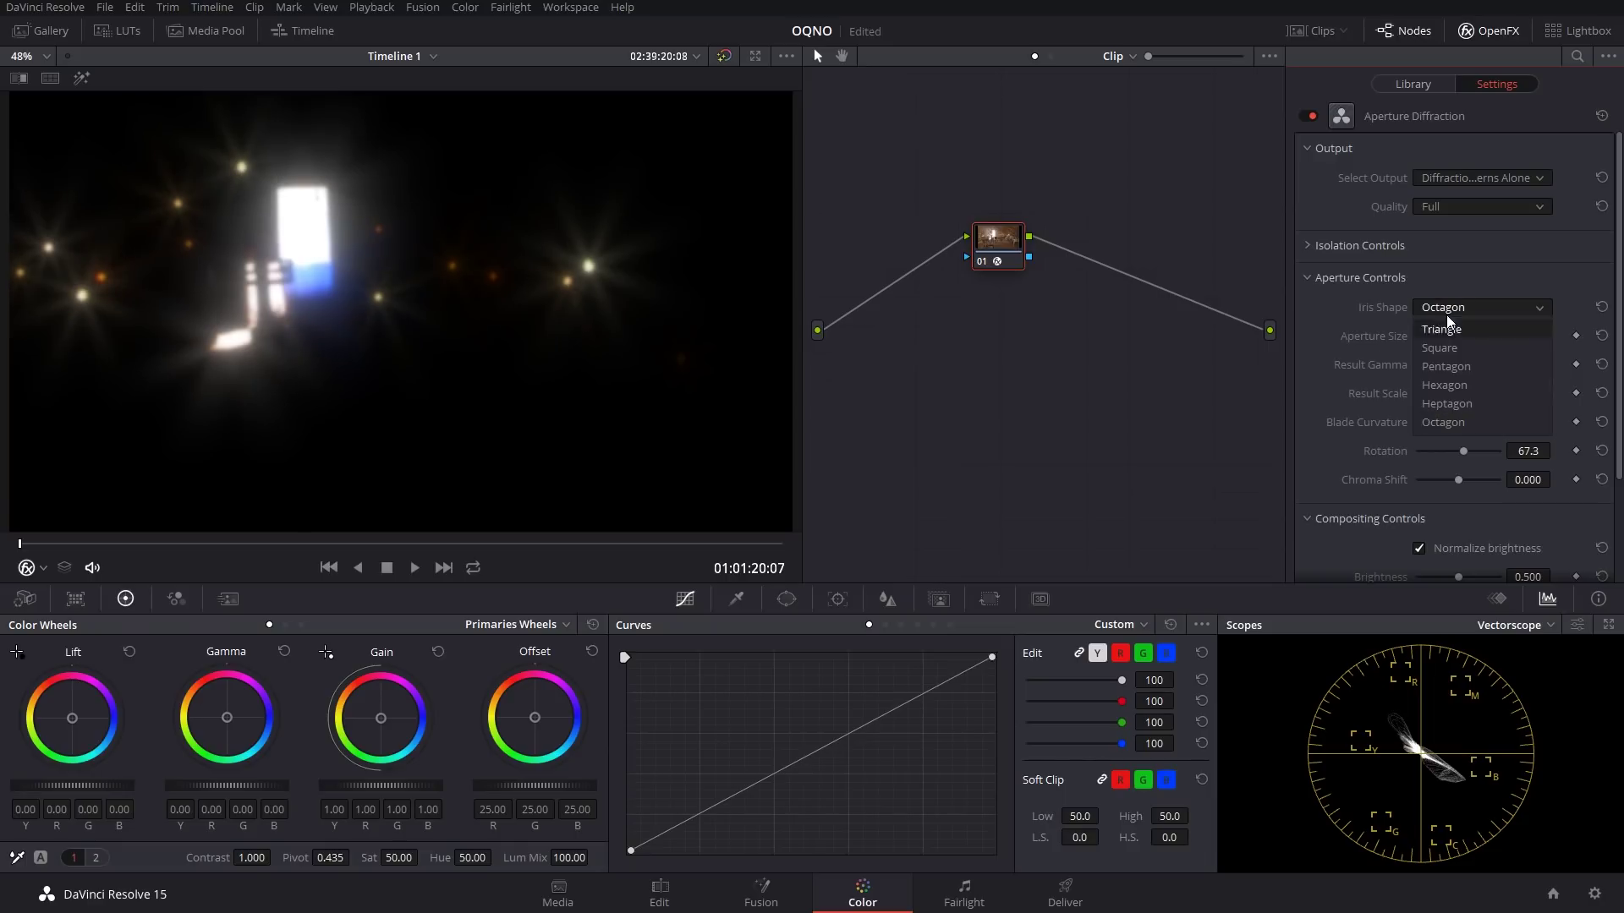
left_click(1448, 328)
left_click(1448, 322)
left_click(1438, 329)
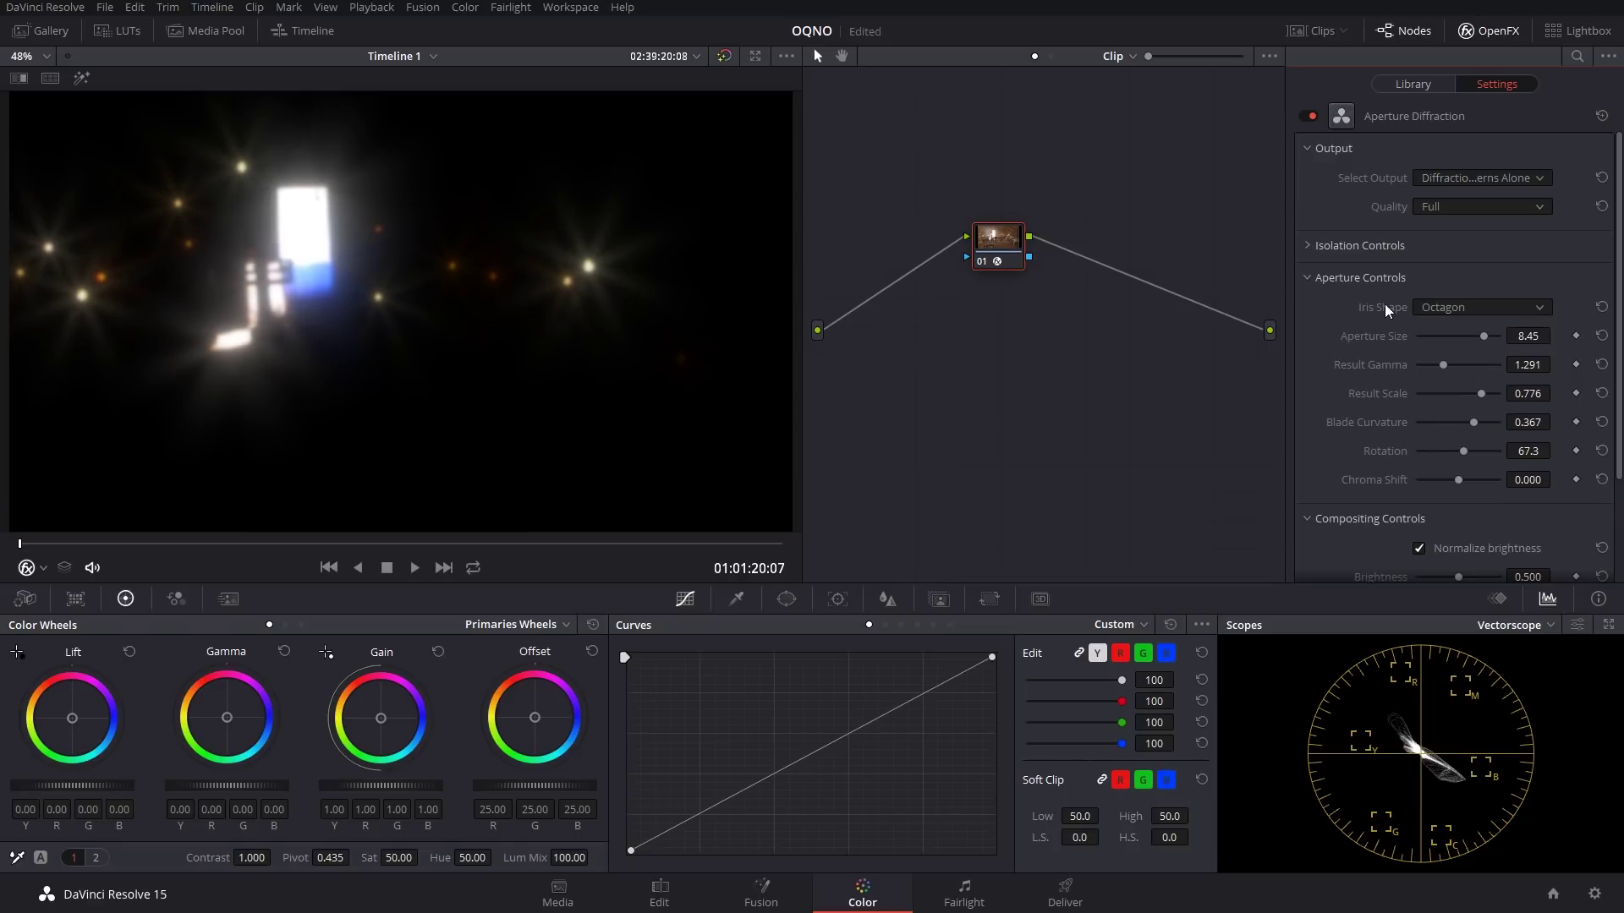
In the Compositing Controls, set the brightness to 0.459, colorize to 0.643 and the color to pale yellow #ffe7aa.
left_click(1313, 277)
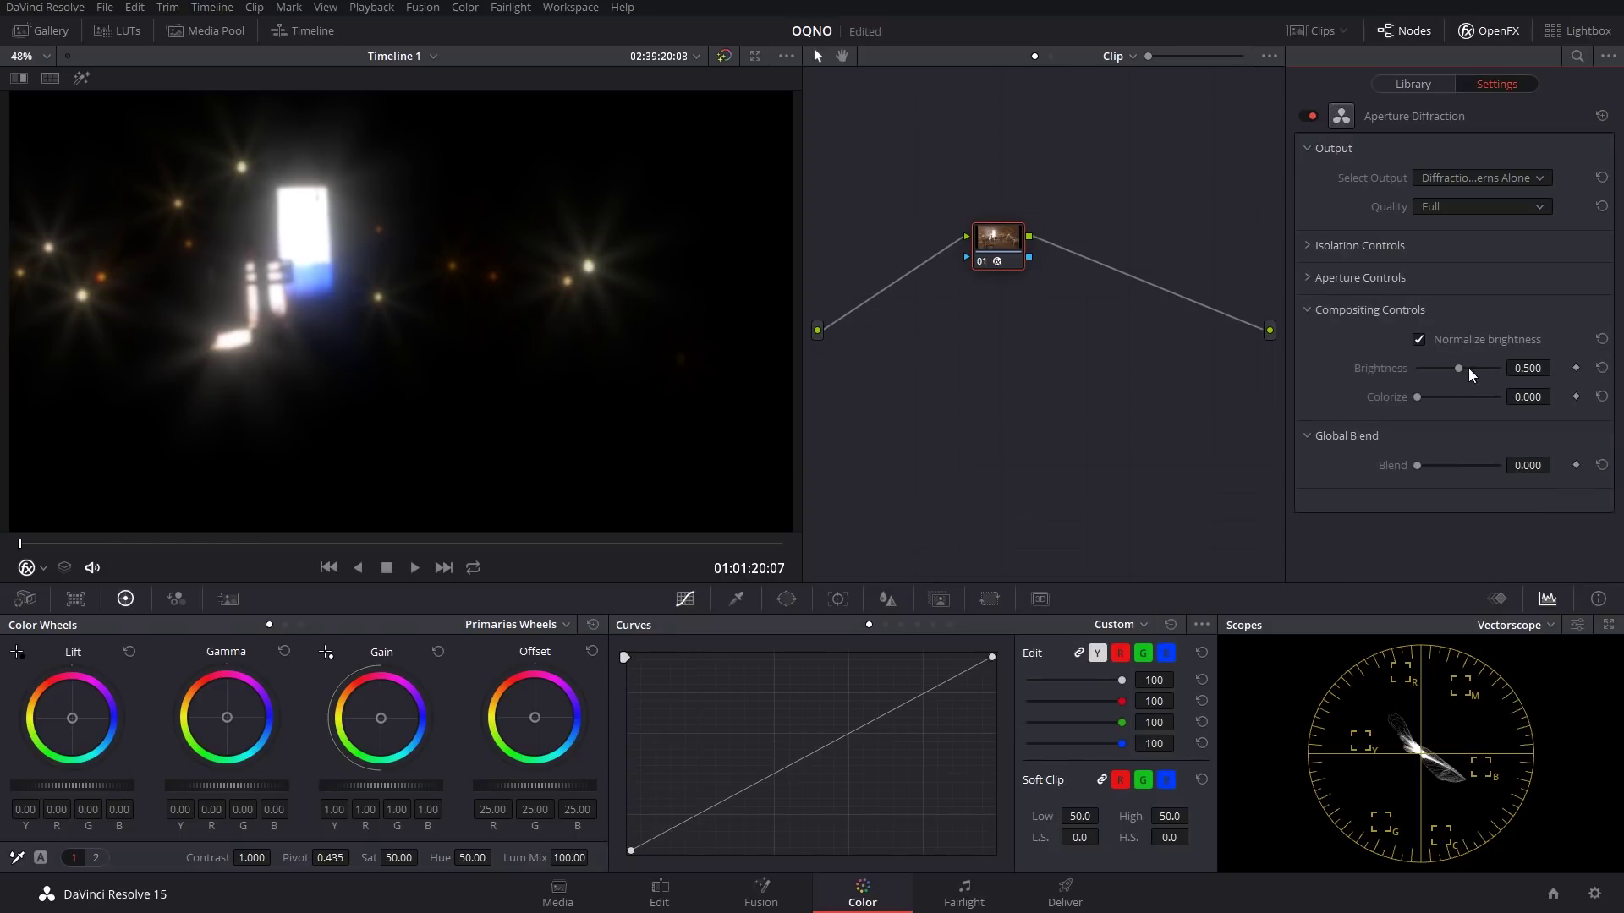
left_click_drag(1455, 367, 1429, 398)
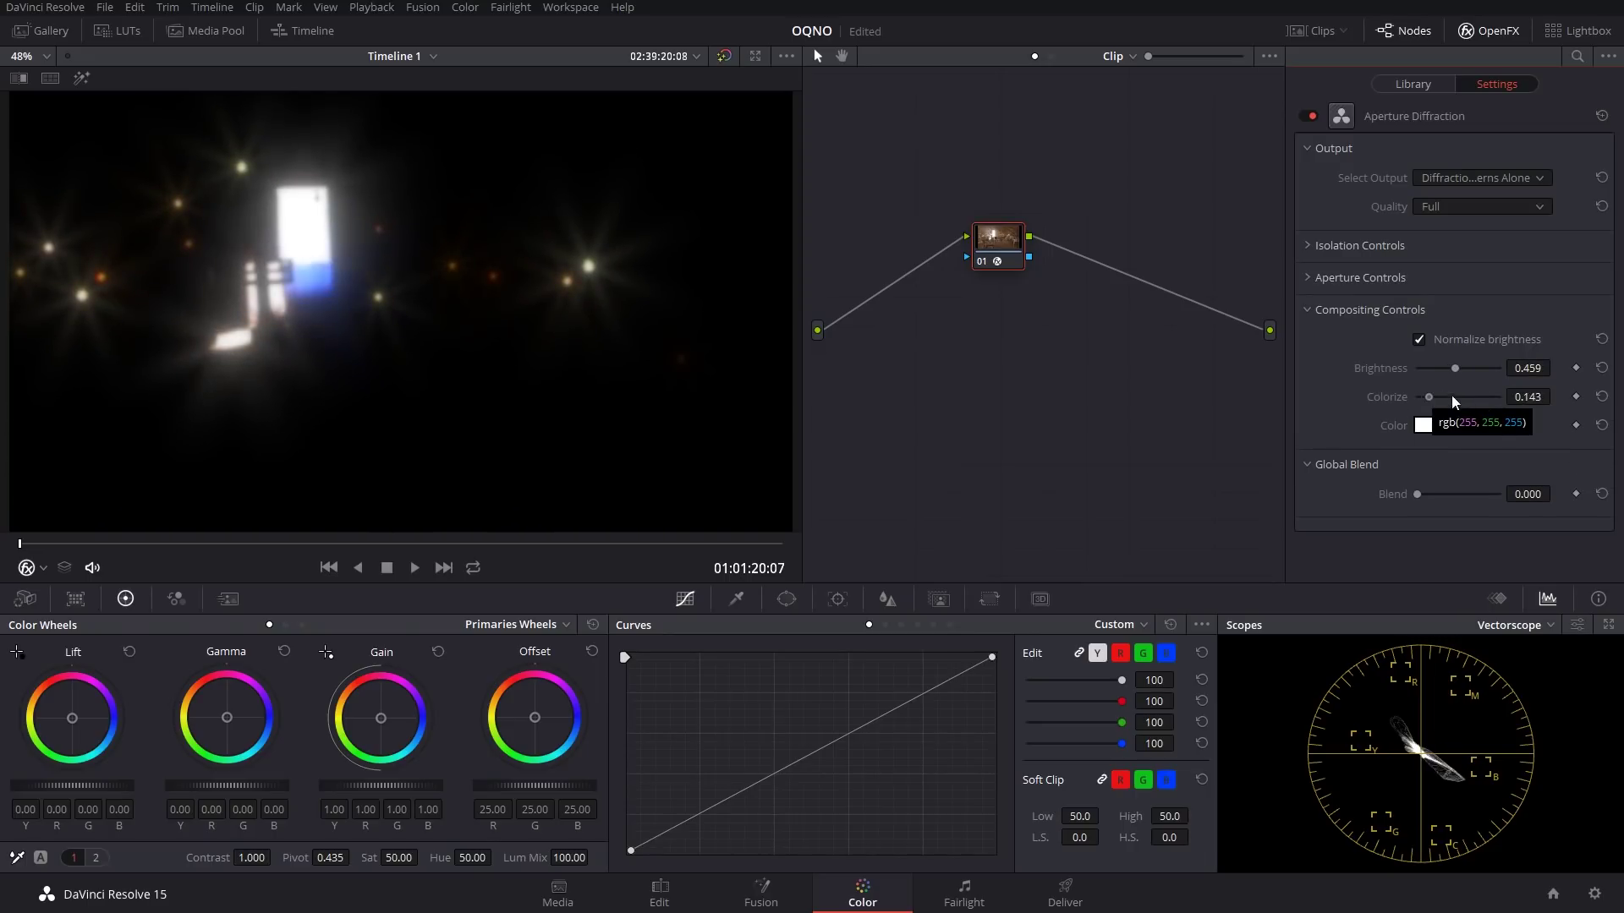
left_click(1443, 397)
left_click(1428, 424)
mouse_move(902, 392)
left_mouse_down()
mouse_move(861, 347)
mouse_move(943, 410)
mouse_move(947, 395)
left_mouse_up()
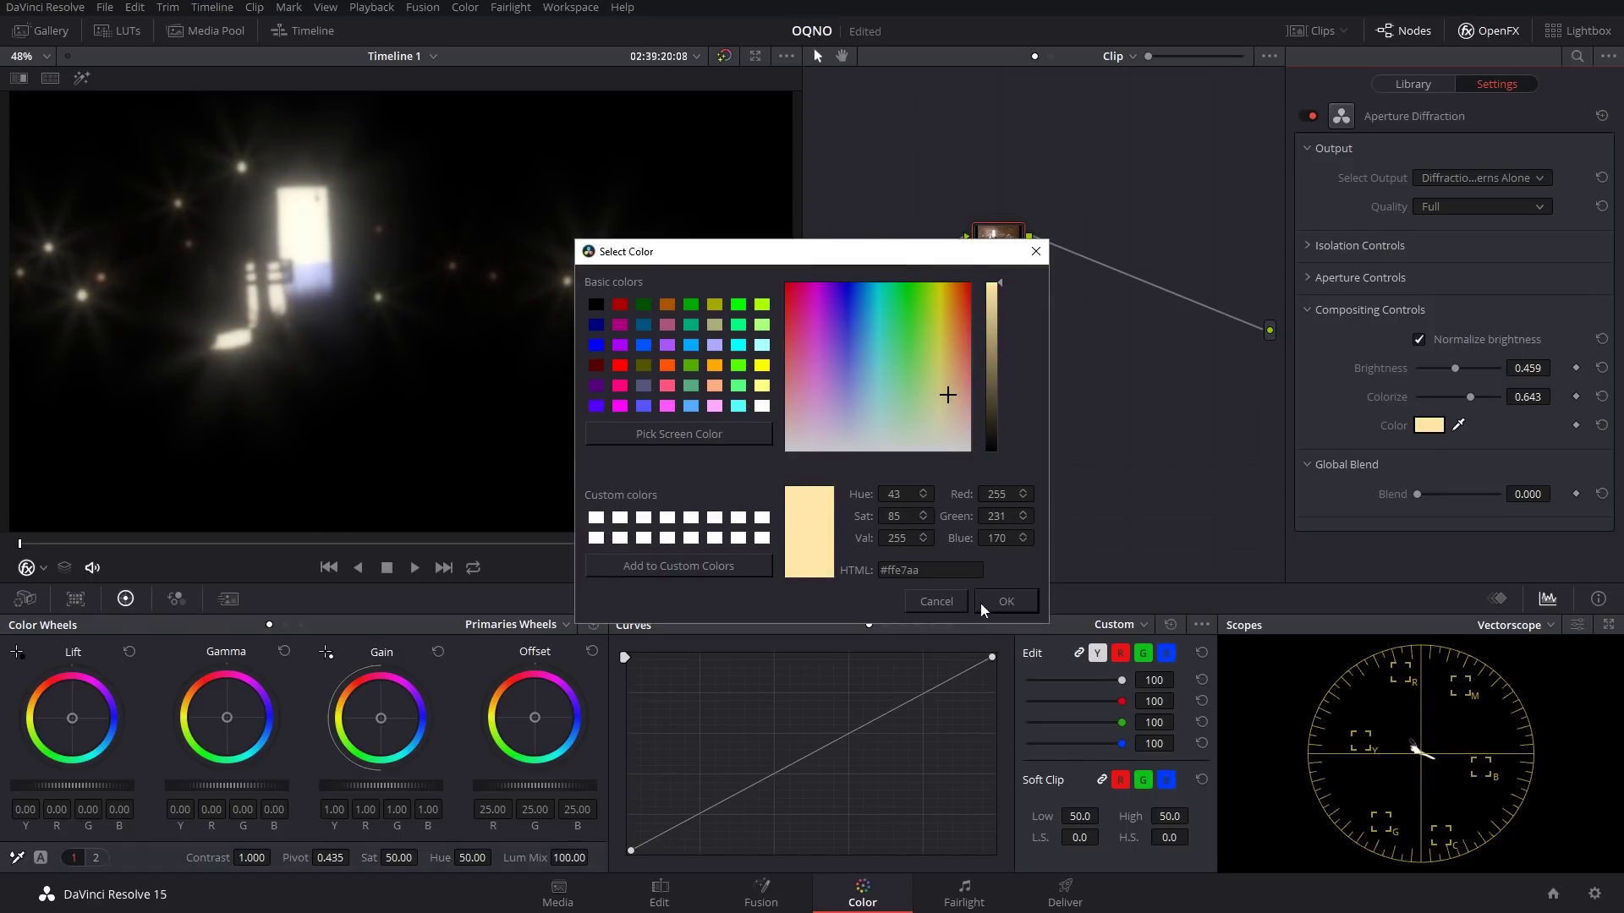
left_click(1005, 601)
Switch the output to Final Composite and set the compositing brightness to 0.479.
left_click(1475, 181)
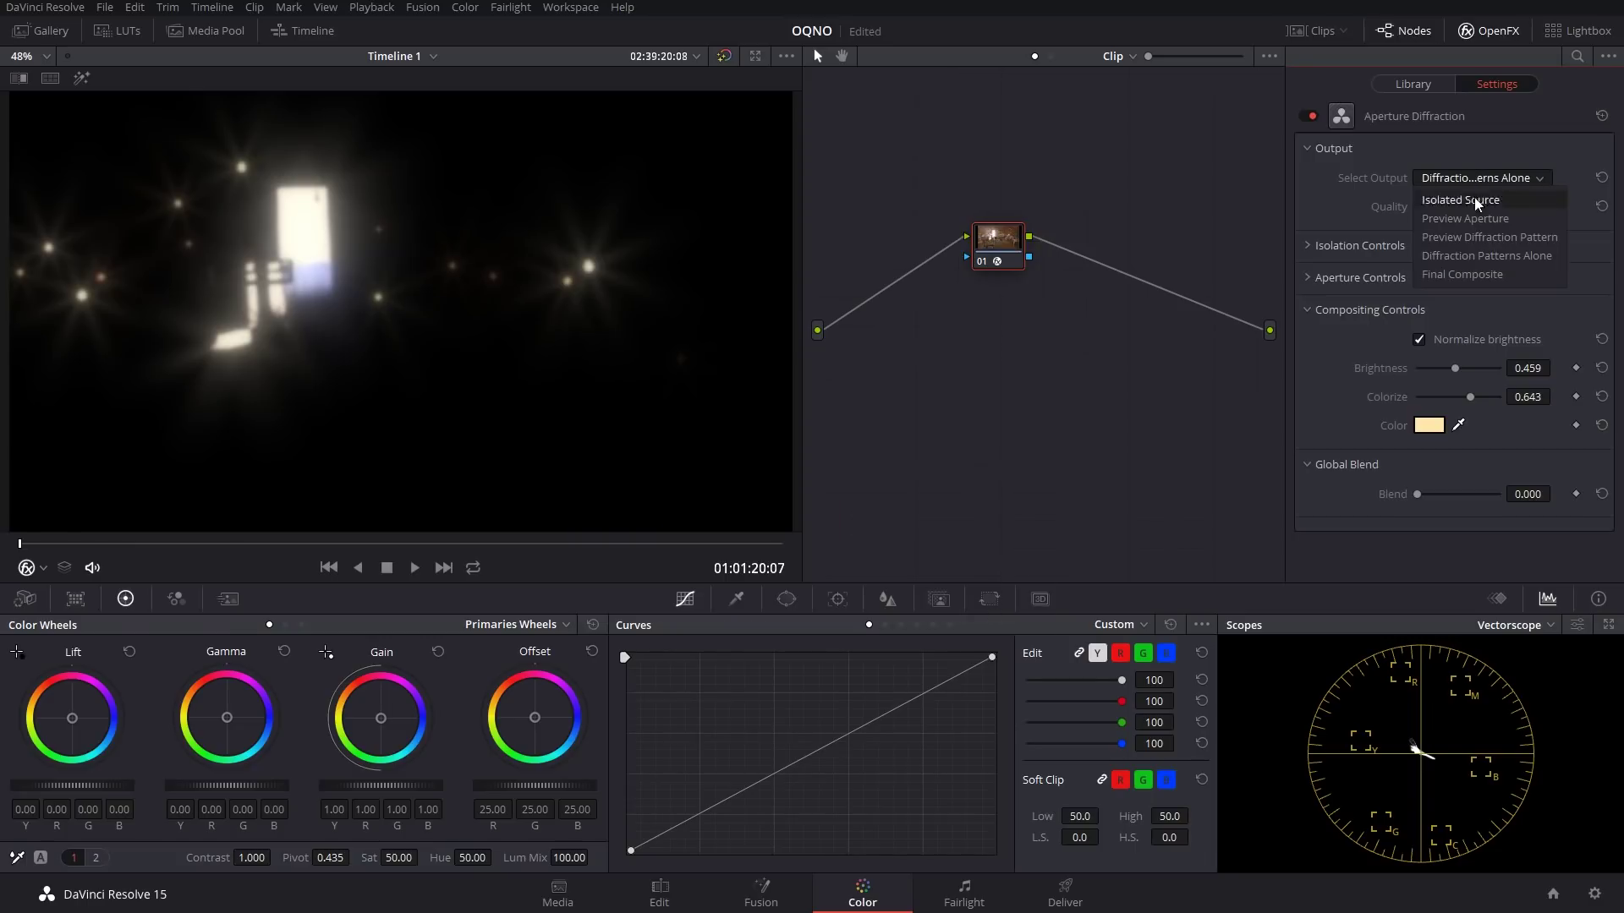
left_click(1461, 274)
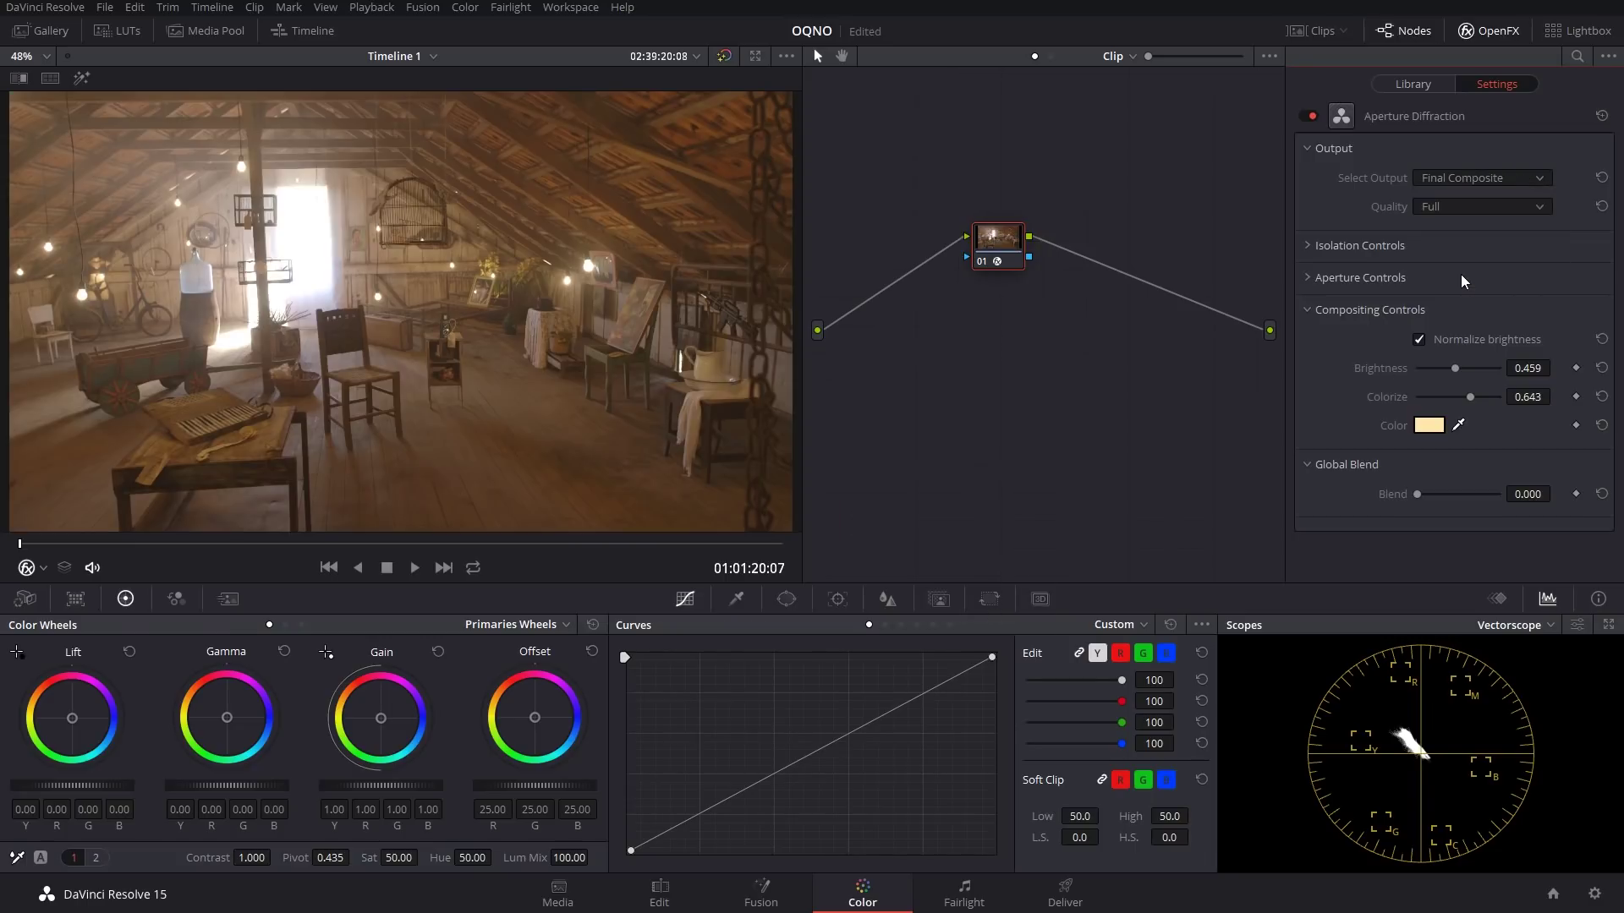
left_click(1468, 185)
left_click(1462, 281)
mouse_move(1464, 376)
left_mouse_down()
mouse_move(1494, 369)
mouse_move(1424, 376)
mouse_move(1456, 378)
left_mouse_up()
Set the aperture size to 9.18, result gamma to 1.036 and result scale to 0.572, and return the output to Final Composite.
left_click(1438, 278)
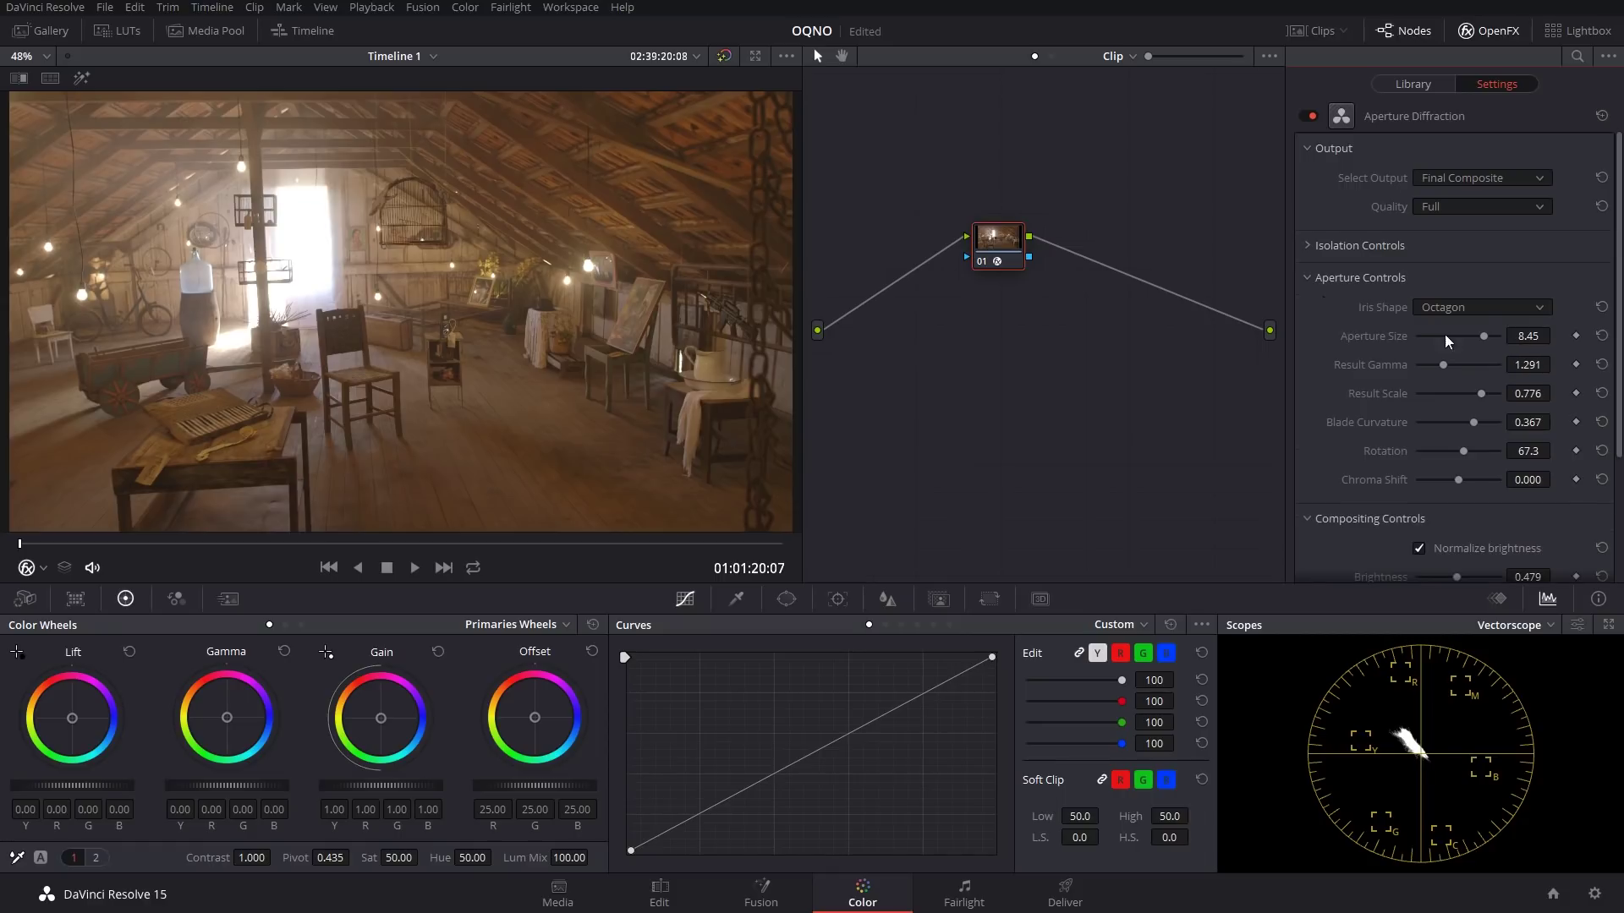
left_click(1480, 178)
left_click(1446, 265)
left_click_drag(1444, 336, 1459, 394)
left_click(1394, 247)
left_click_drag(1460, 304, 1438, 333)
left_click(1480, 177)
left_click(1463, 275)
Turn off Normalize brightness and set the compositing brightness to about 0.357.
scroll(1438, 338, "down", 5)
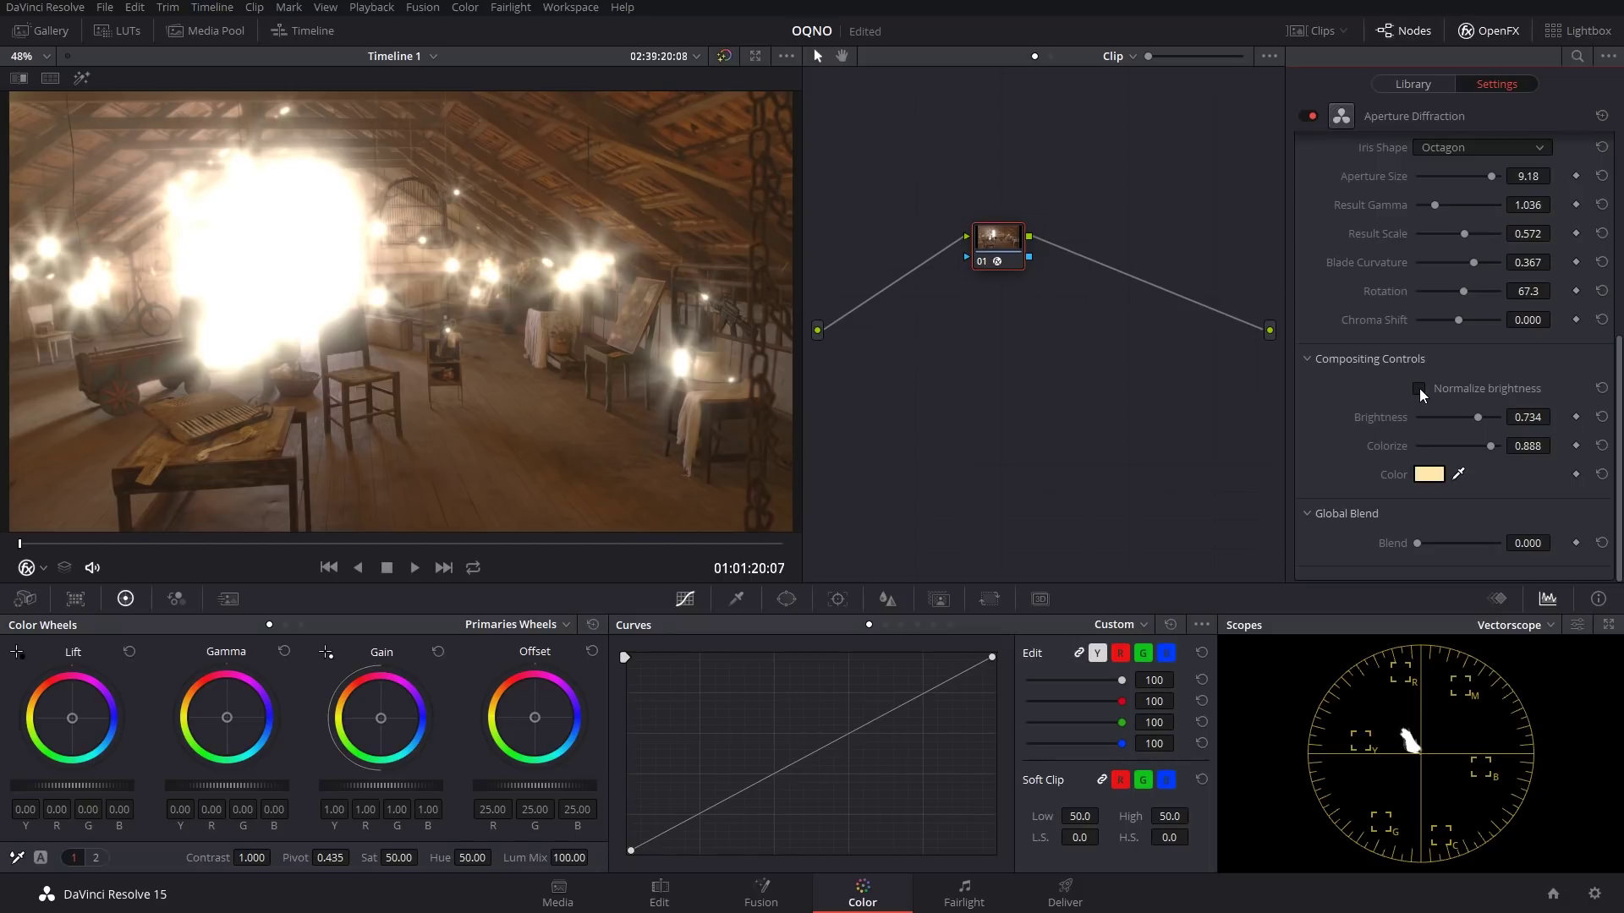
left_click(1419, 388)
left_click(1420, 389)
mouse_move(1473, 418)
left_mouse_down()
mouse_move(1423, 418)
mouse_move(1446, 415)
left_mouse_up()
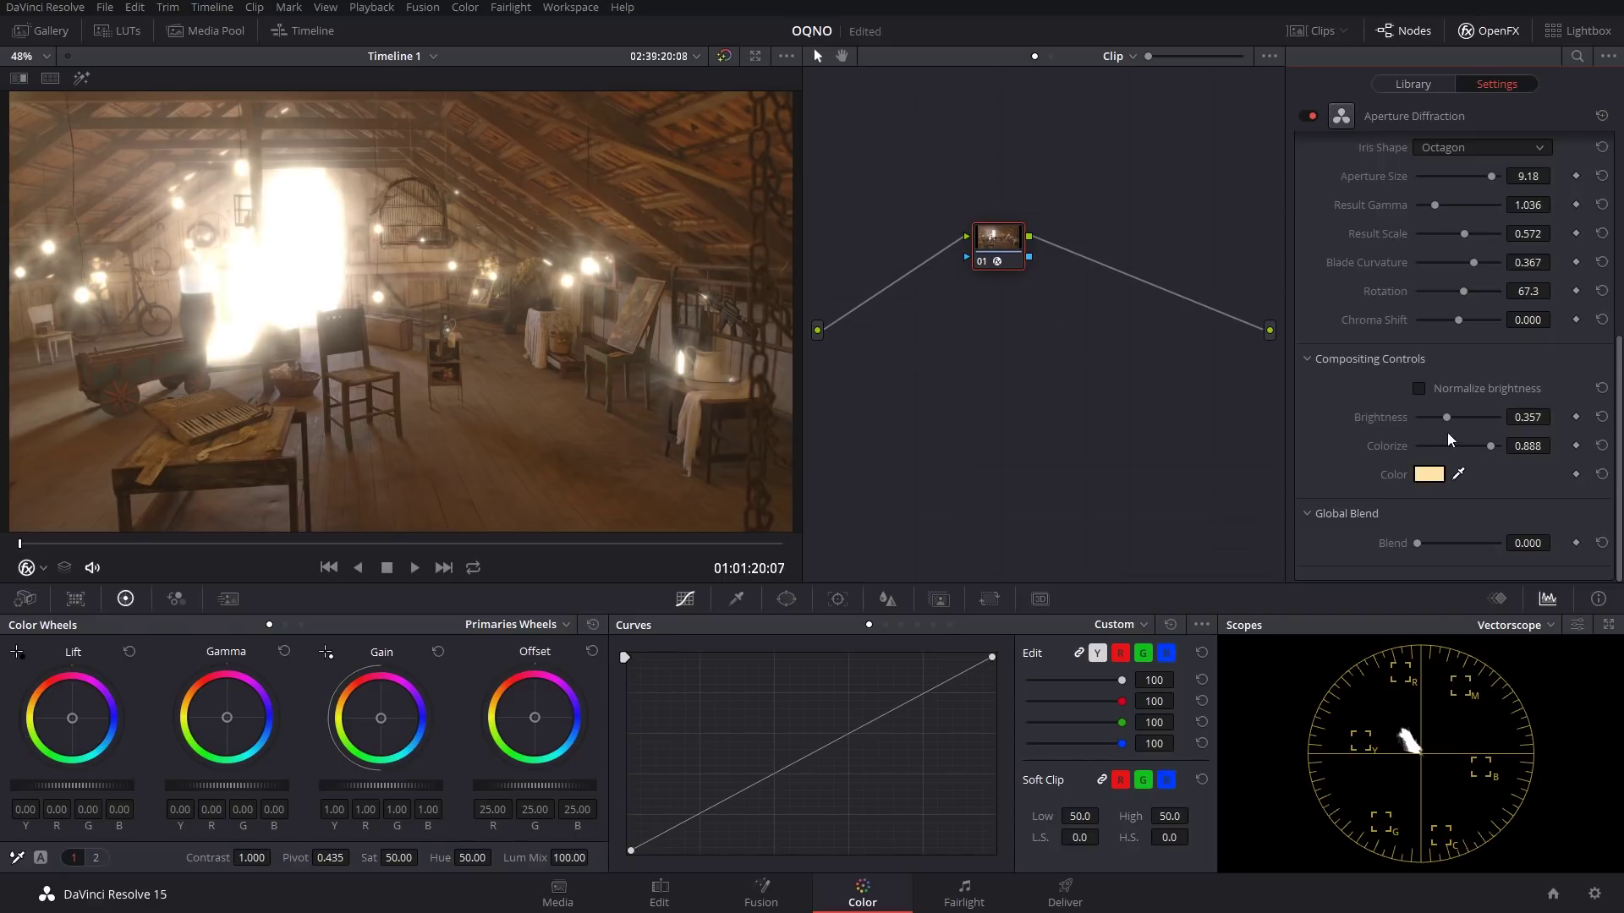
left_click_drag(1448, 419, 1449, 418)
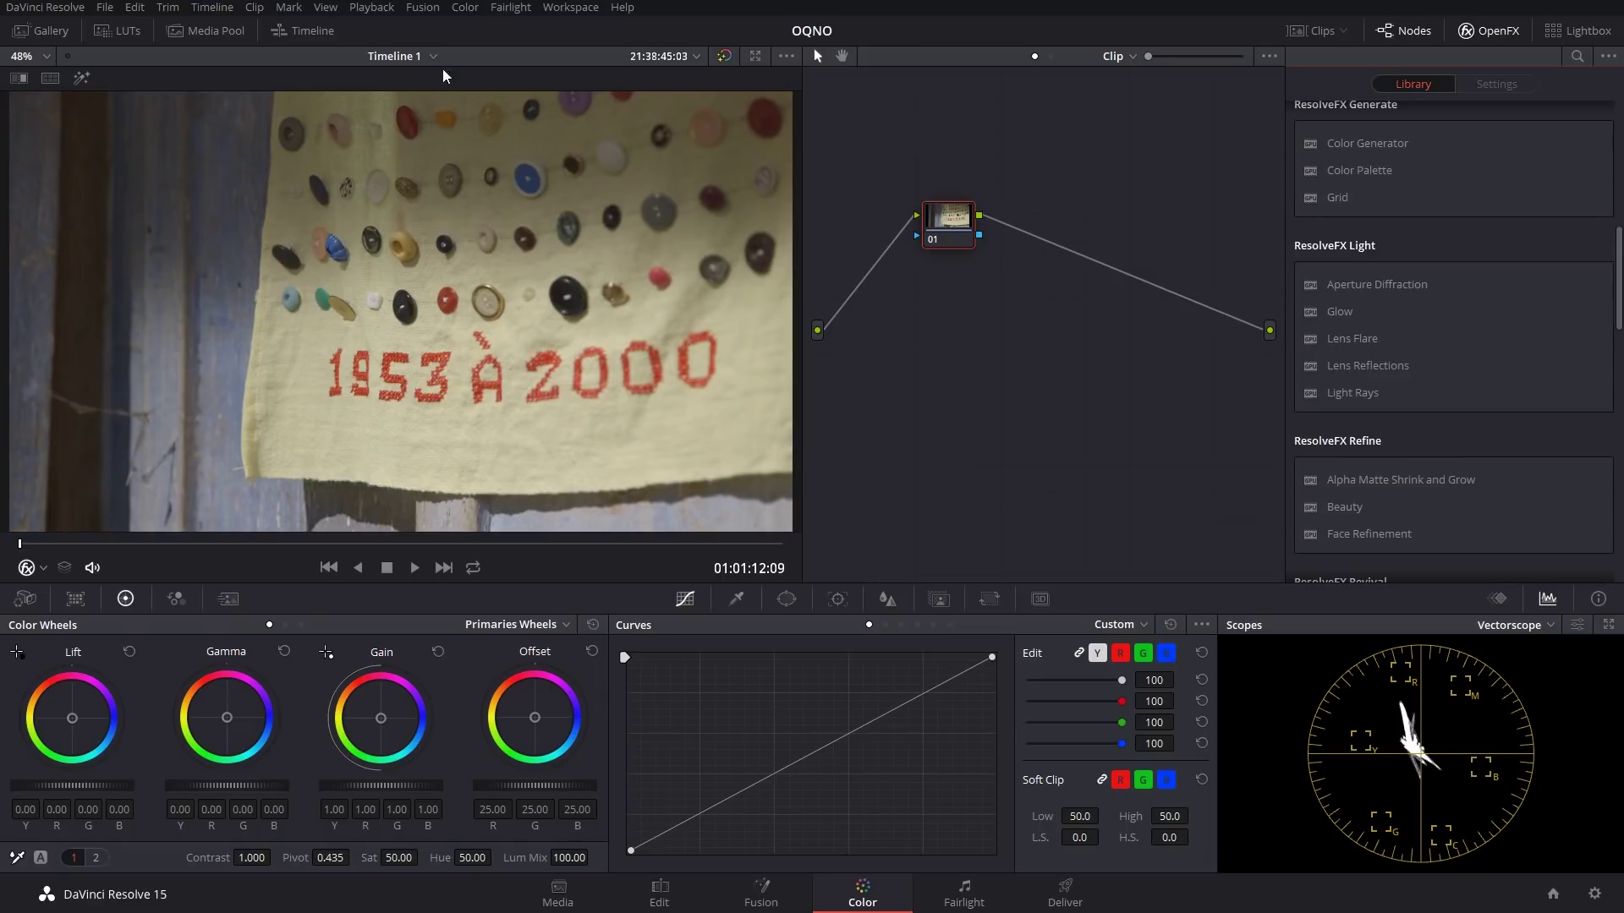
Switch to clip 06, the exterior of the wooden barn, and apply Aperture Diffraction to its node.
left_click(1341, 31)
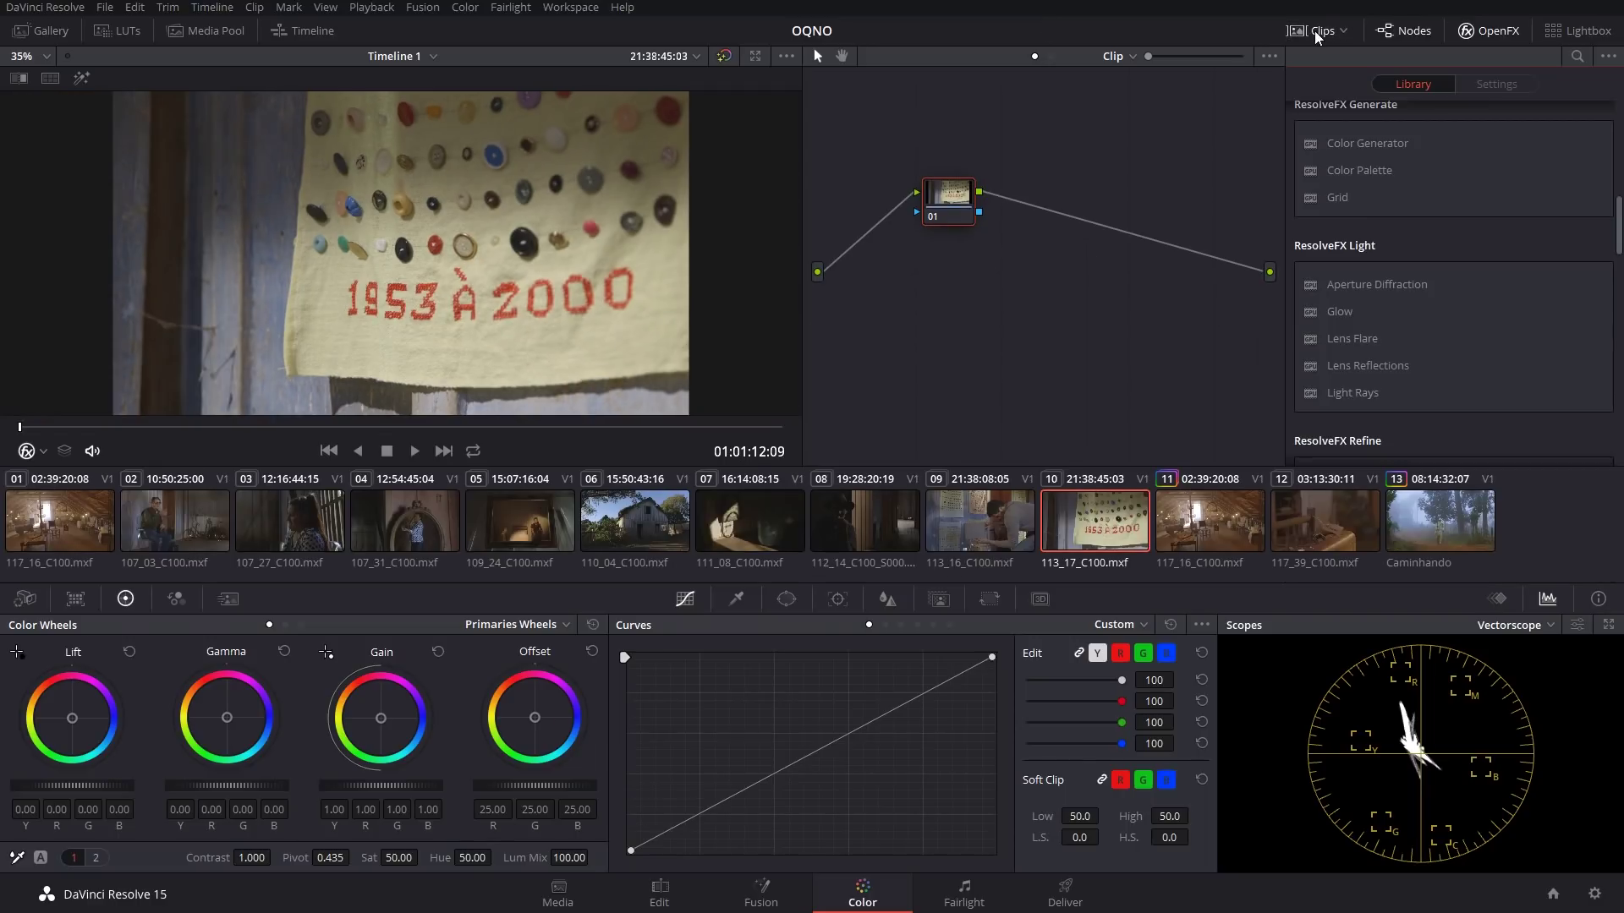
left_click(634, 530)
left_click(1343, 32)
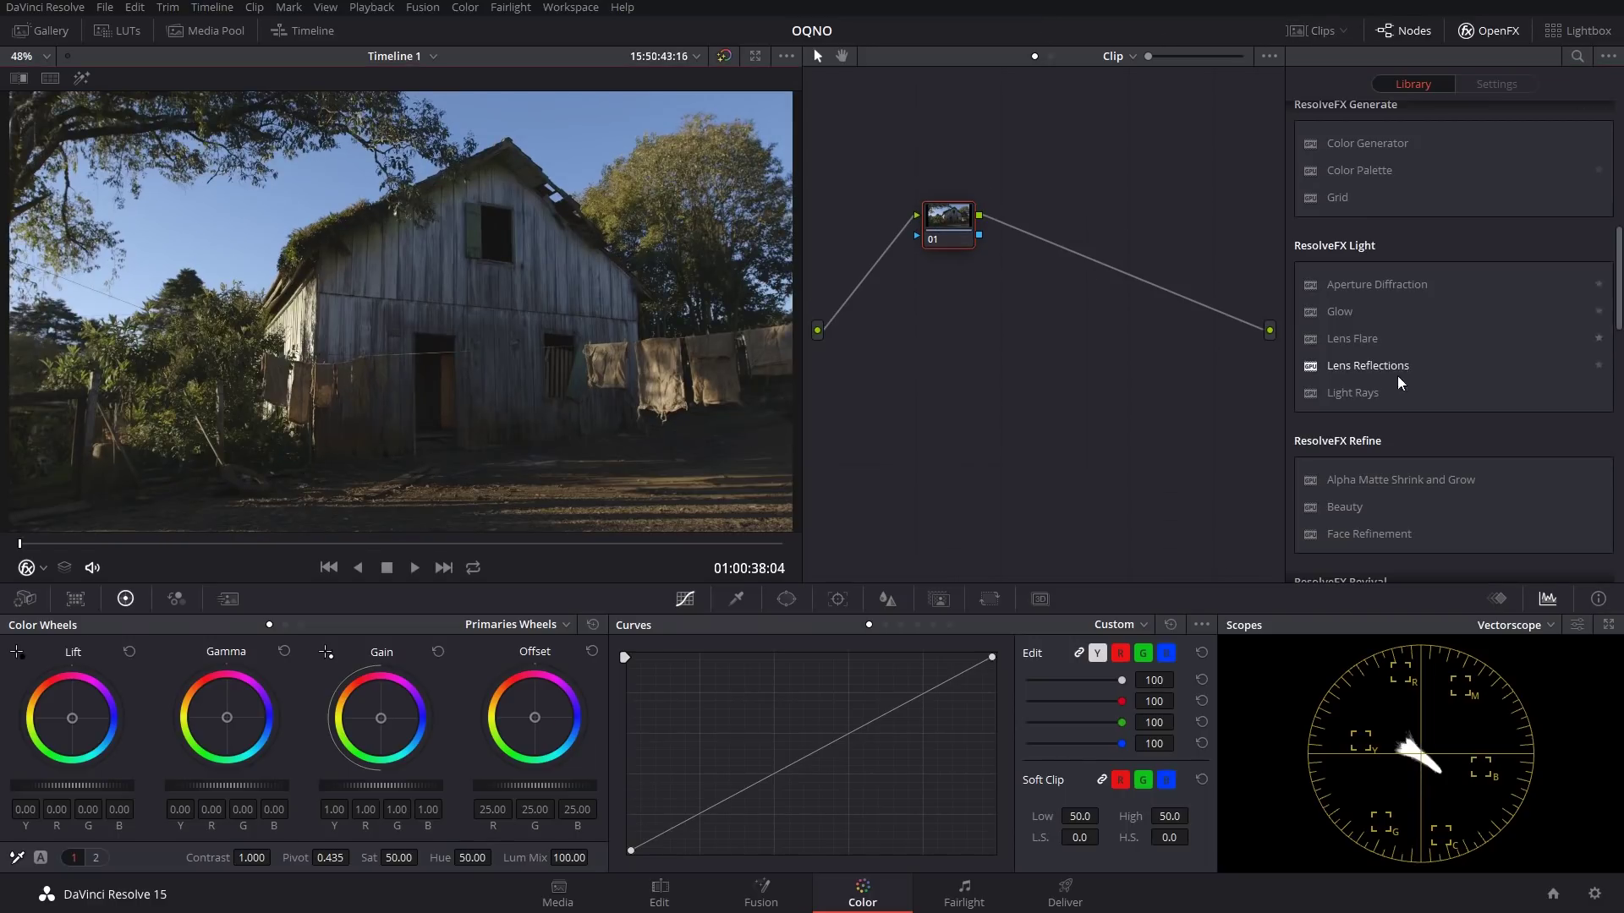
left_click_drag(1379, 286, 900, 228)
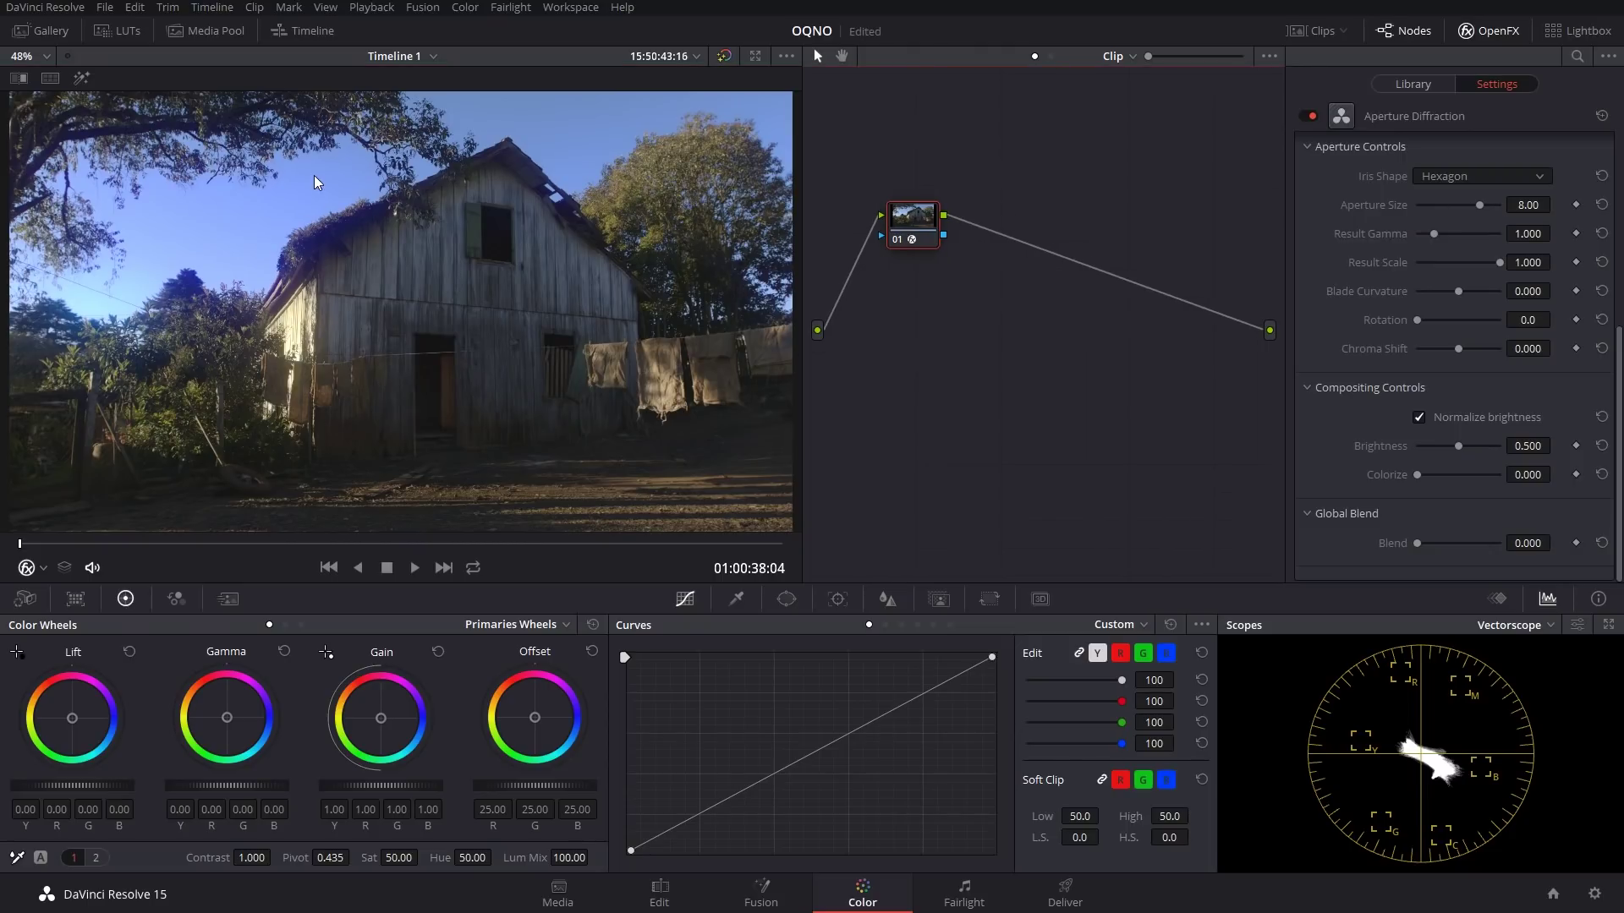
Output the Isolated Source and set the isolation brightness to -0.266.
scroll(1478, 177, "up", 4)
left_click(1474, 176)
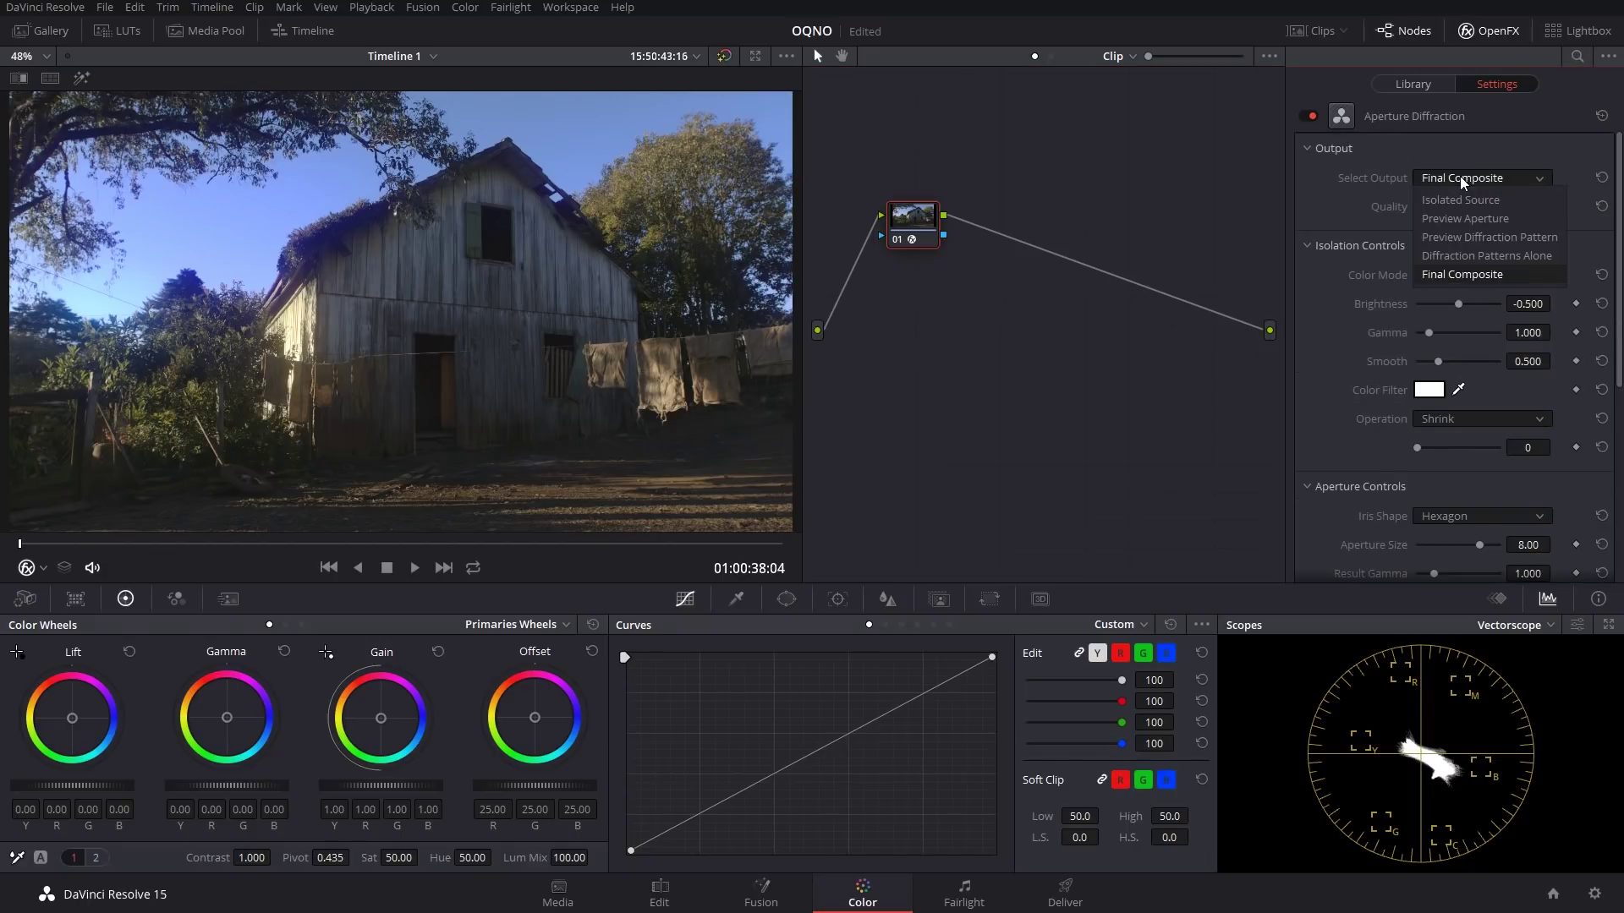
left_click(1446, 208)
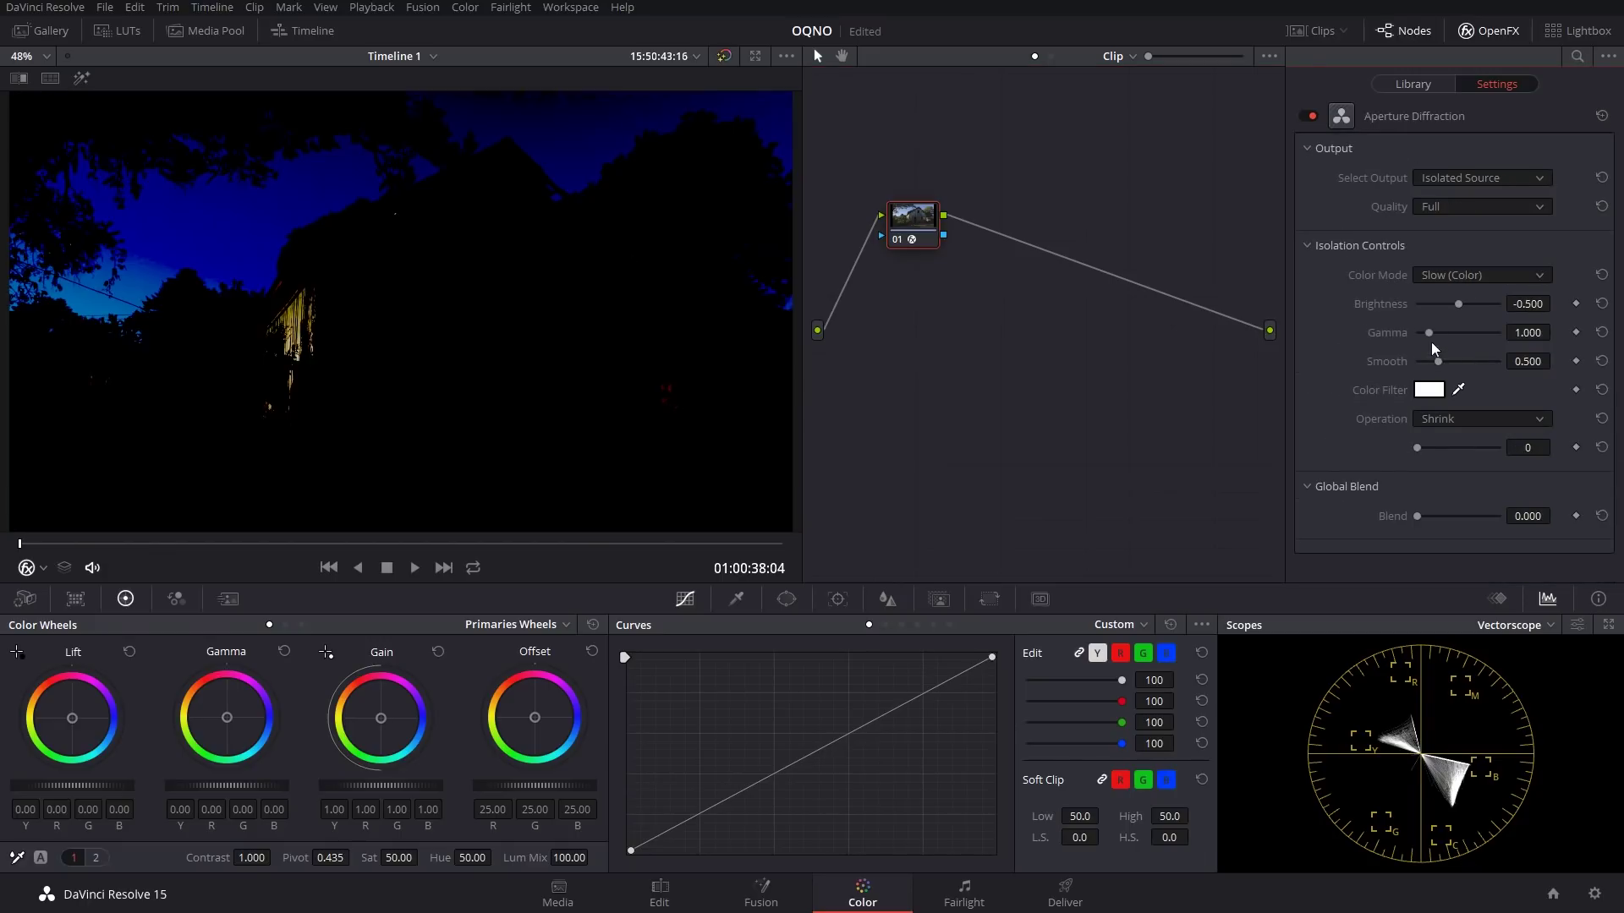
mouse_move(1464, 301)
left_mouse_down()
mouse_move(1488, 306)
mouse_move(1474, 304)
left_mouse_up()
Switch the output to Final Composite, adjust the isolation gamma and smoothing, and compare the result with node 01 bypassed.
left_click(1473, 176)
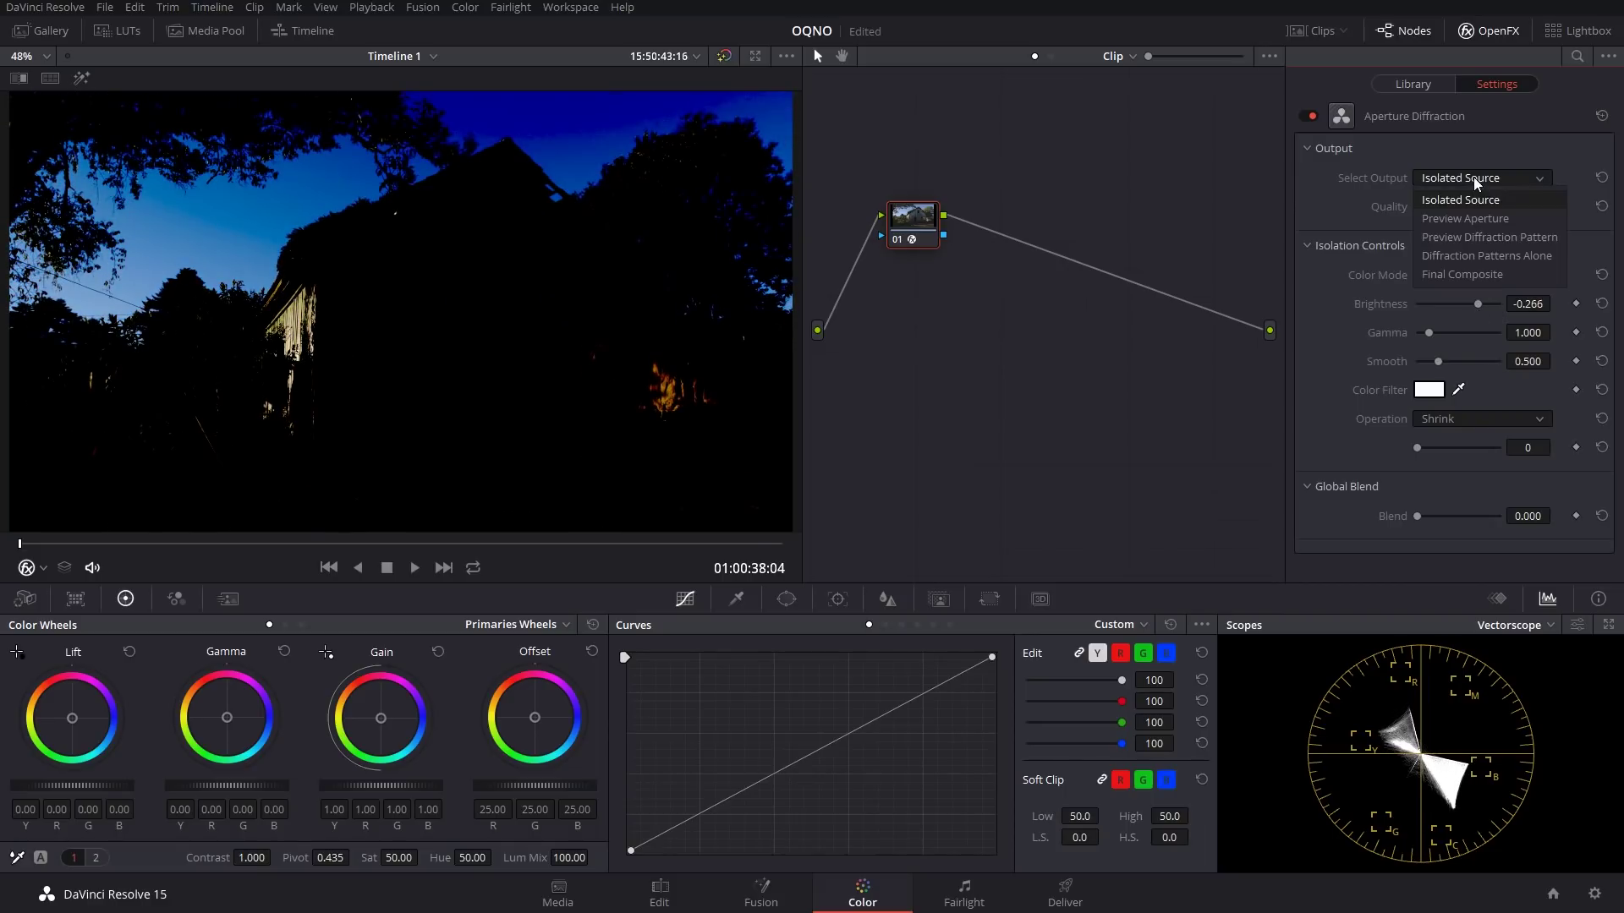
left_click(1458, 277)
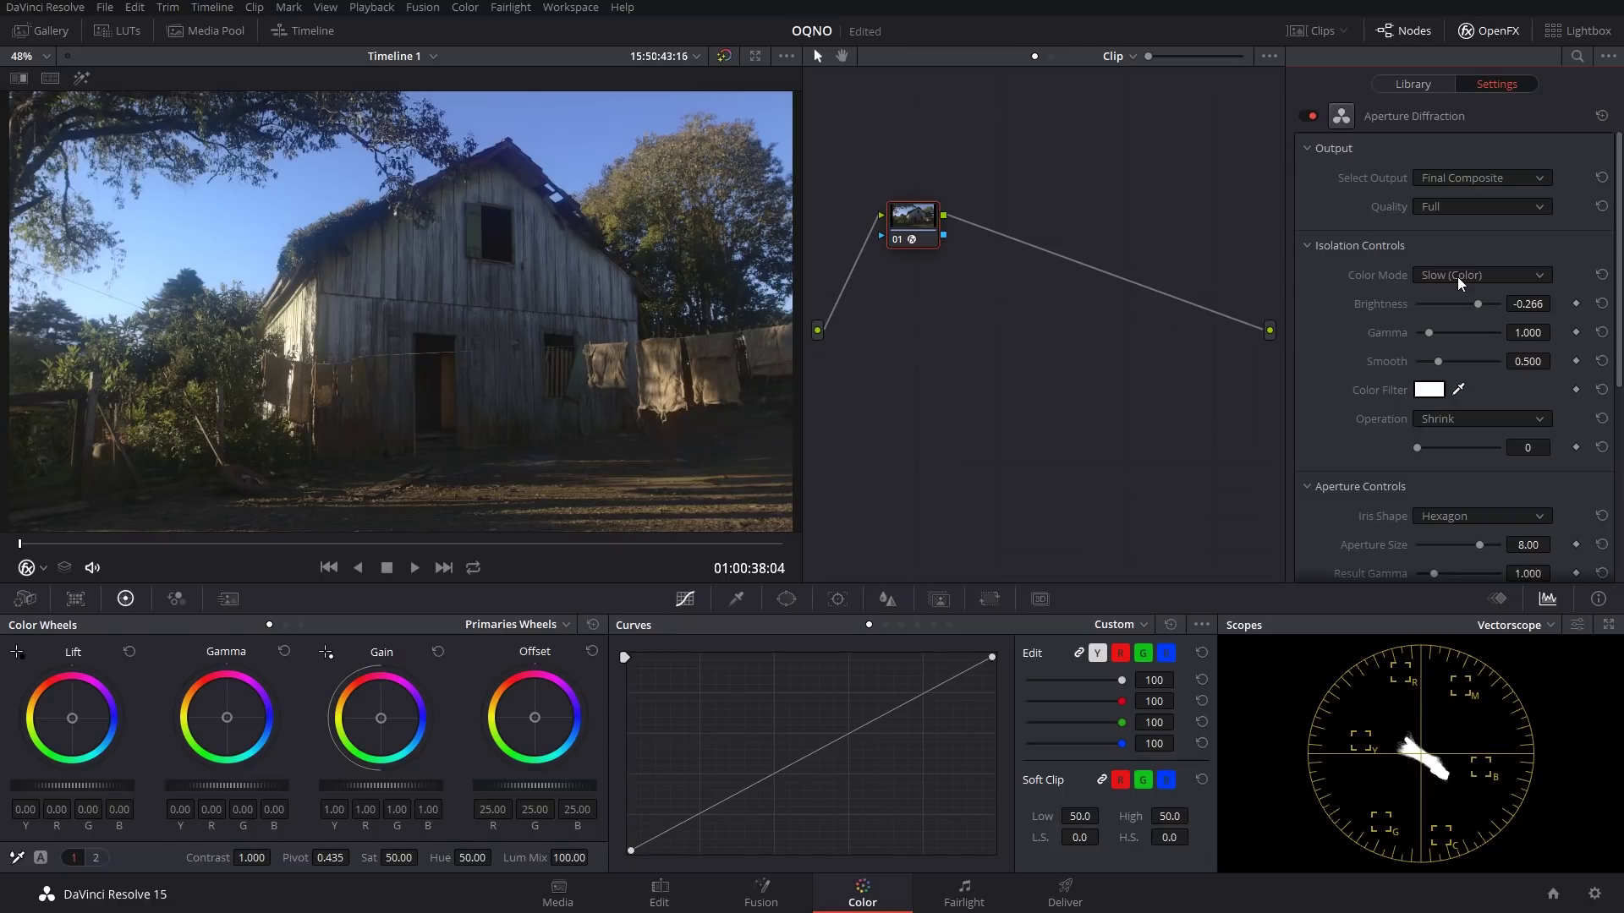
left_click_drag(1436, 335, 1459, 361)
left_click(897, 241)
left_click(897, 241)
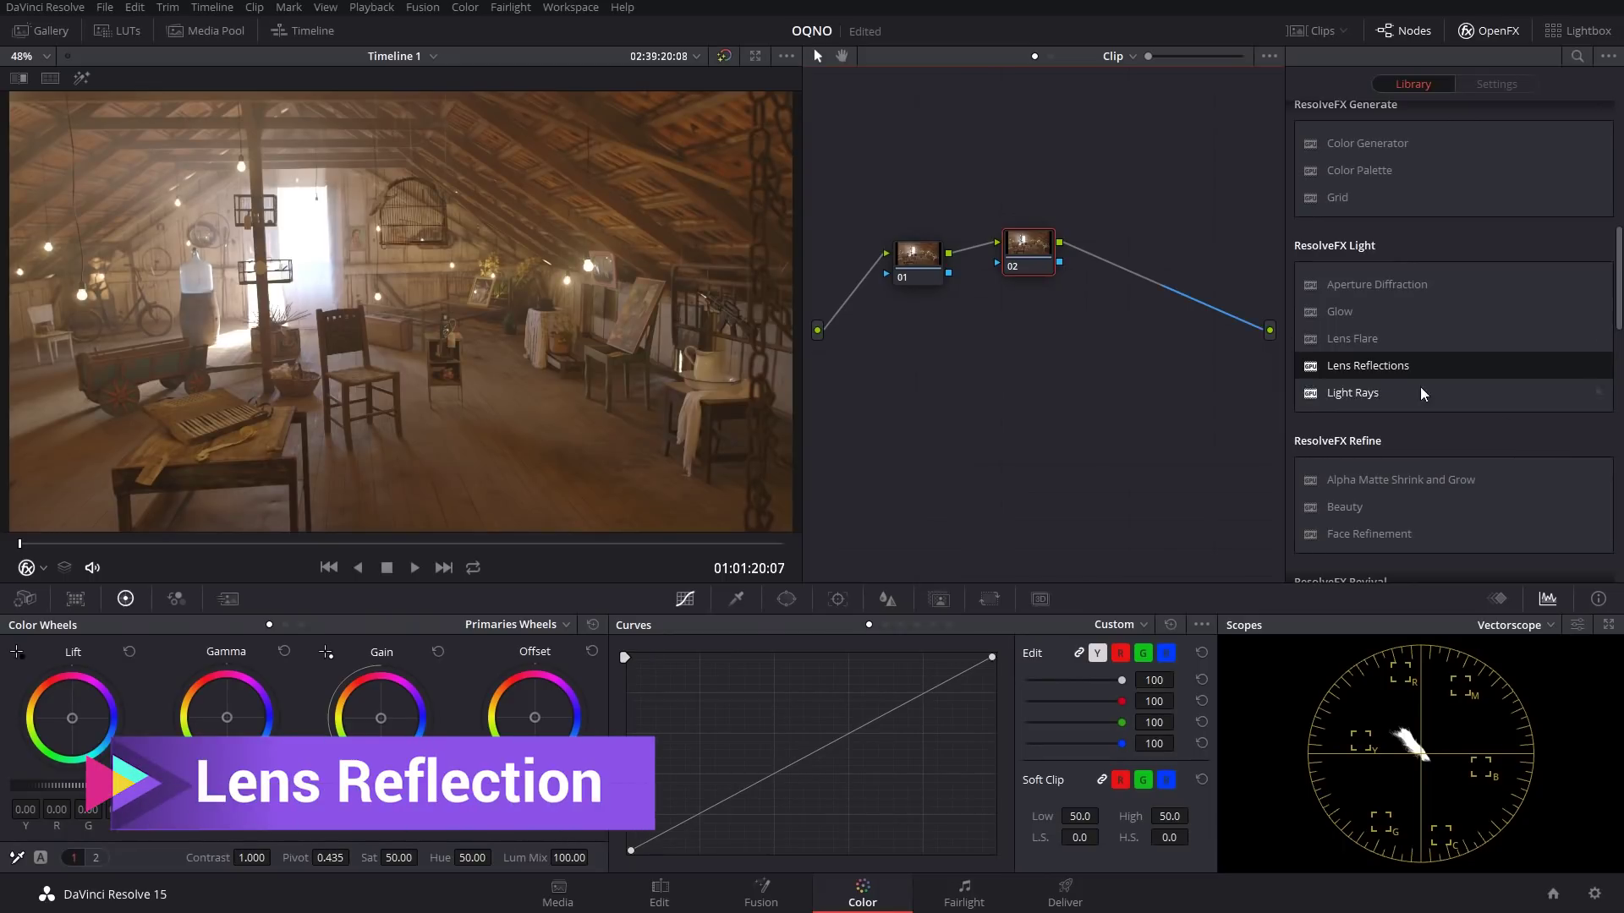
Apply the Lens Reflections effect to node 02 of the barn interior clip and move the playhead to 01:01:27:03.
left_click_drag(1362, 365, 1047, 187)
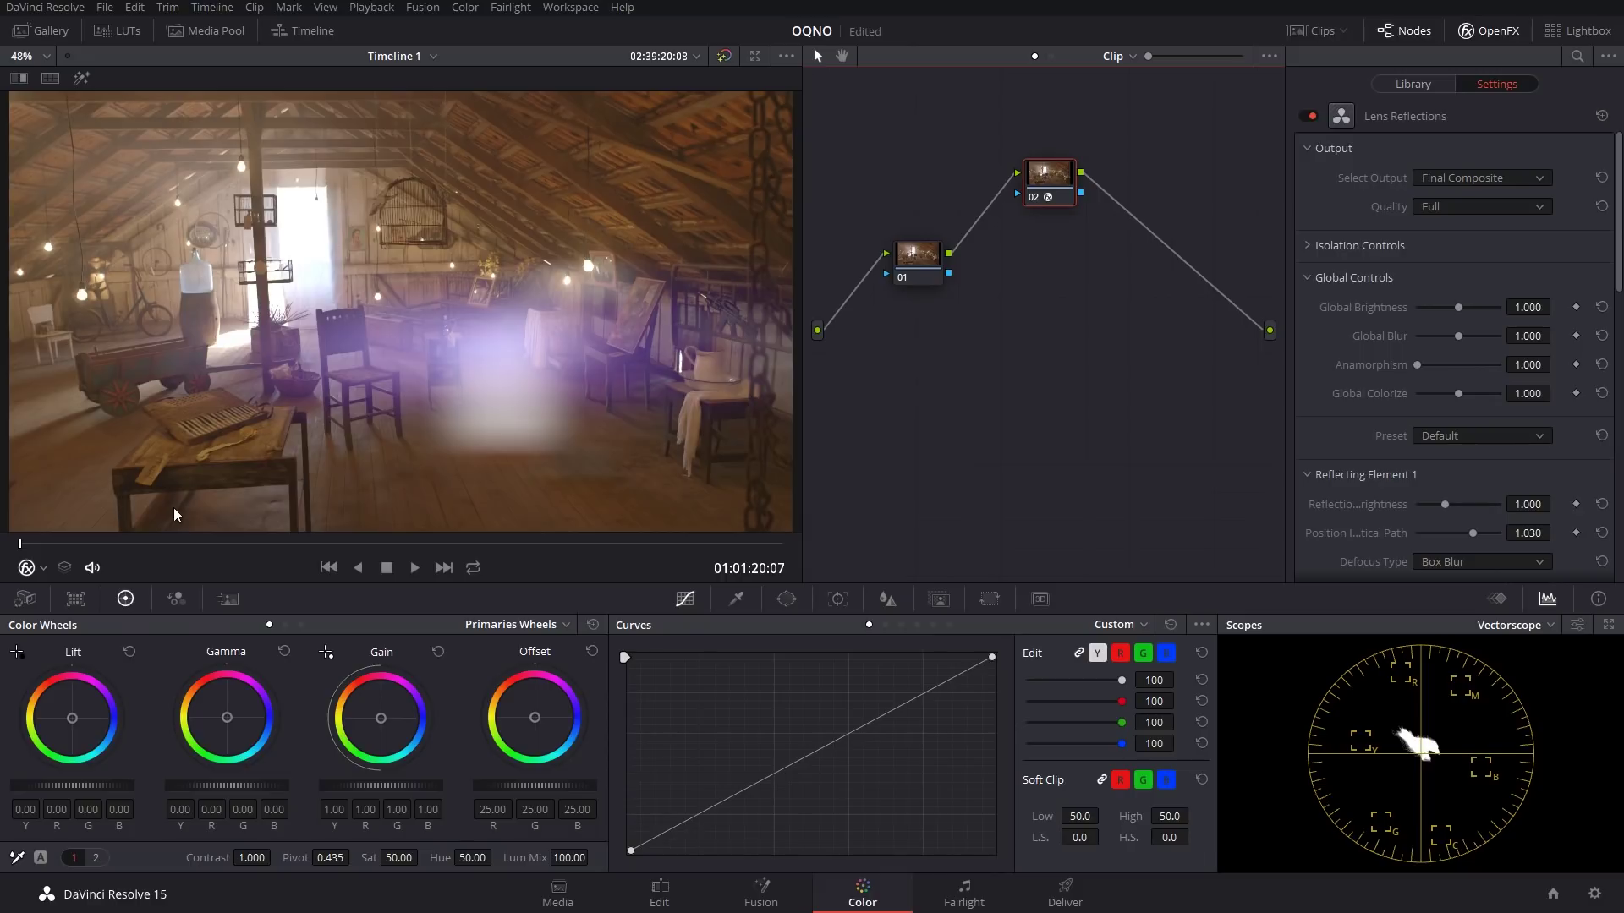
left_click_drag(108, 542, 211, 551)
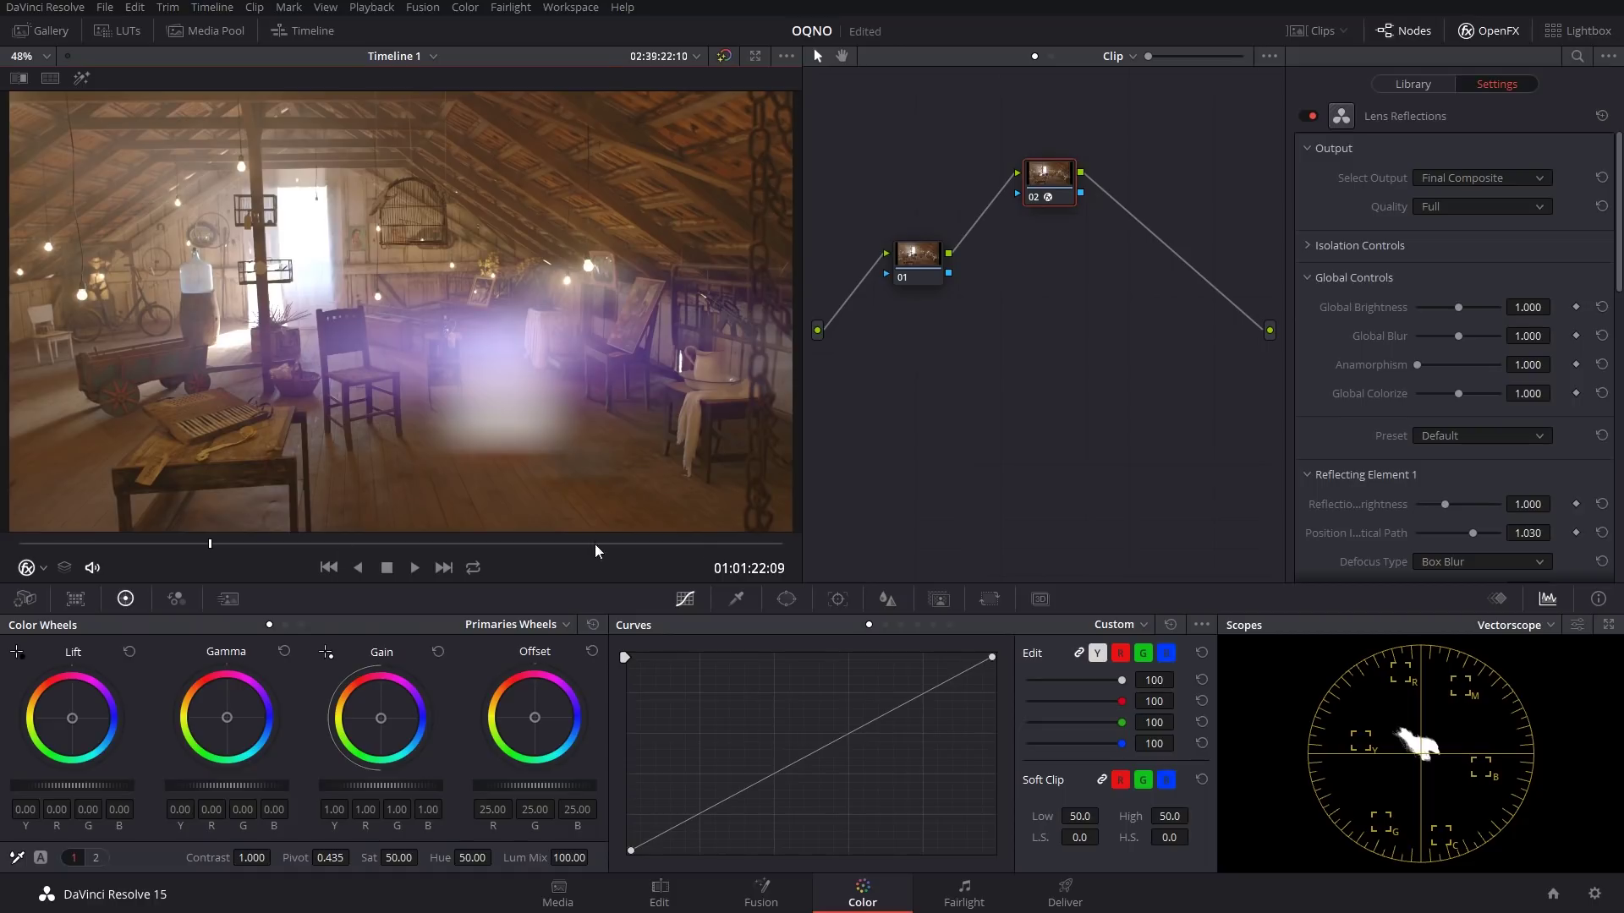
left_click(644, 544)
Pan the image in Input Sizing to test how the reflections react, and undo the pan changes.
left_click(986, 604)
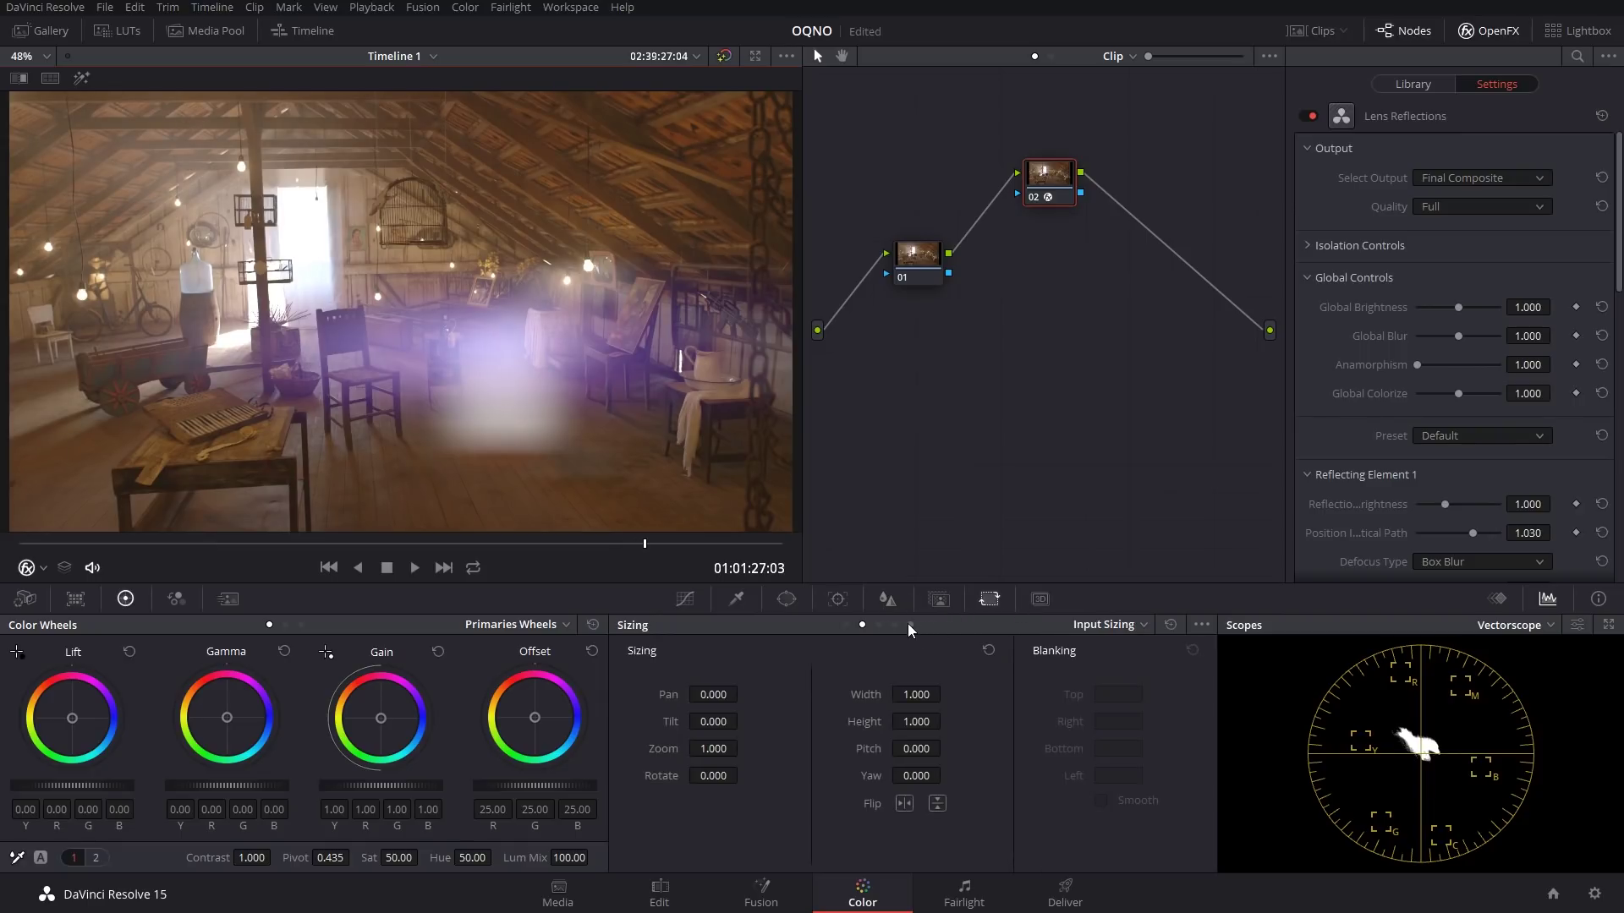
left_click_drag(712, 694, 620, 725)
key("ctrl+z")
key("ctrl+z")
key("ctrl+z")
key("ctrl+z")
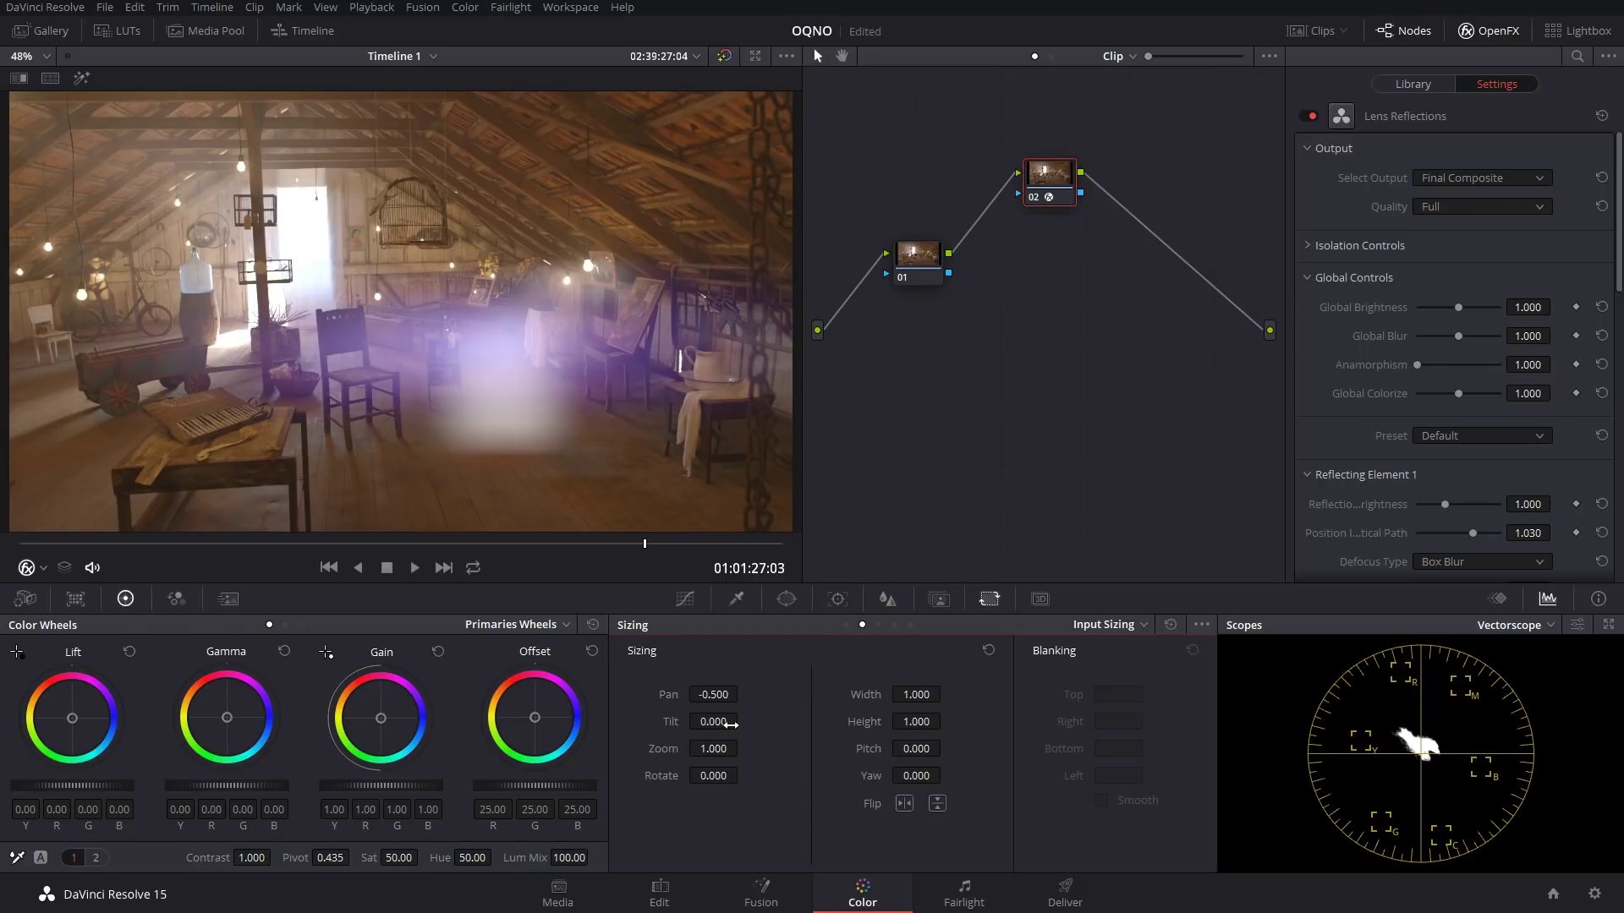
Preview the Lens Reflections output as Isolated Source and as Reflections Alone, and return it to Final Composite.
left_click_drag(1047, 189, 1038, 184)
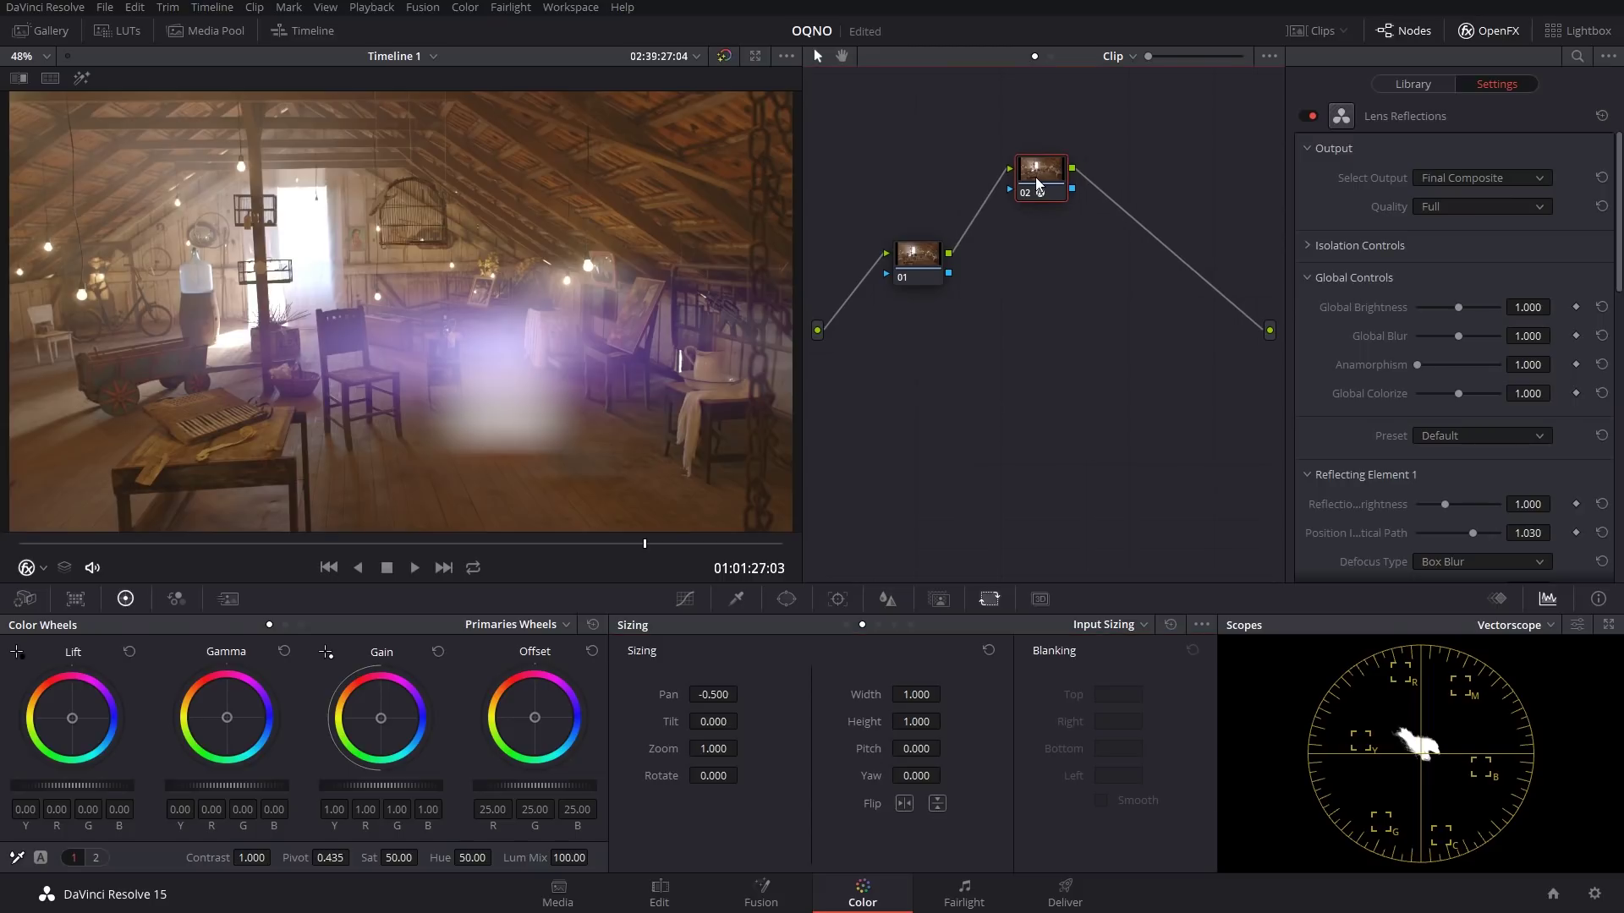
left_click(1446, 179)
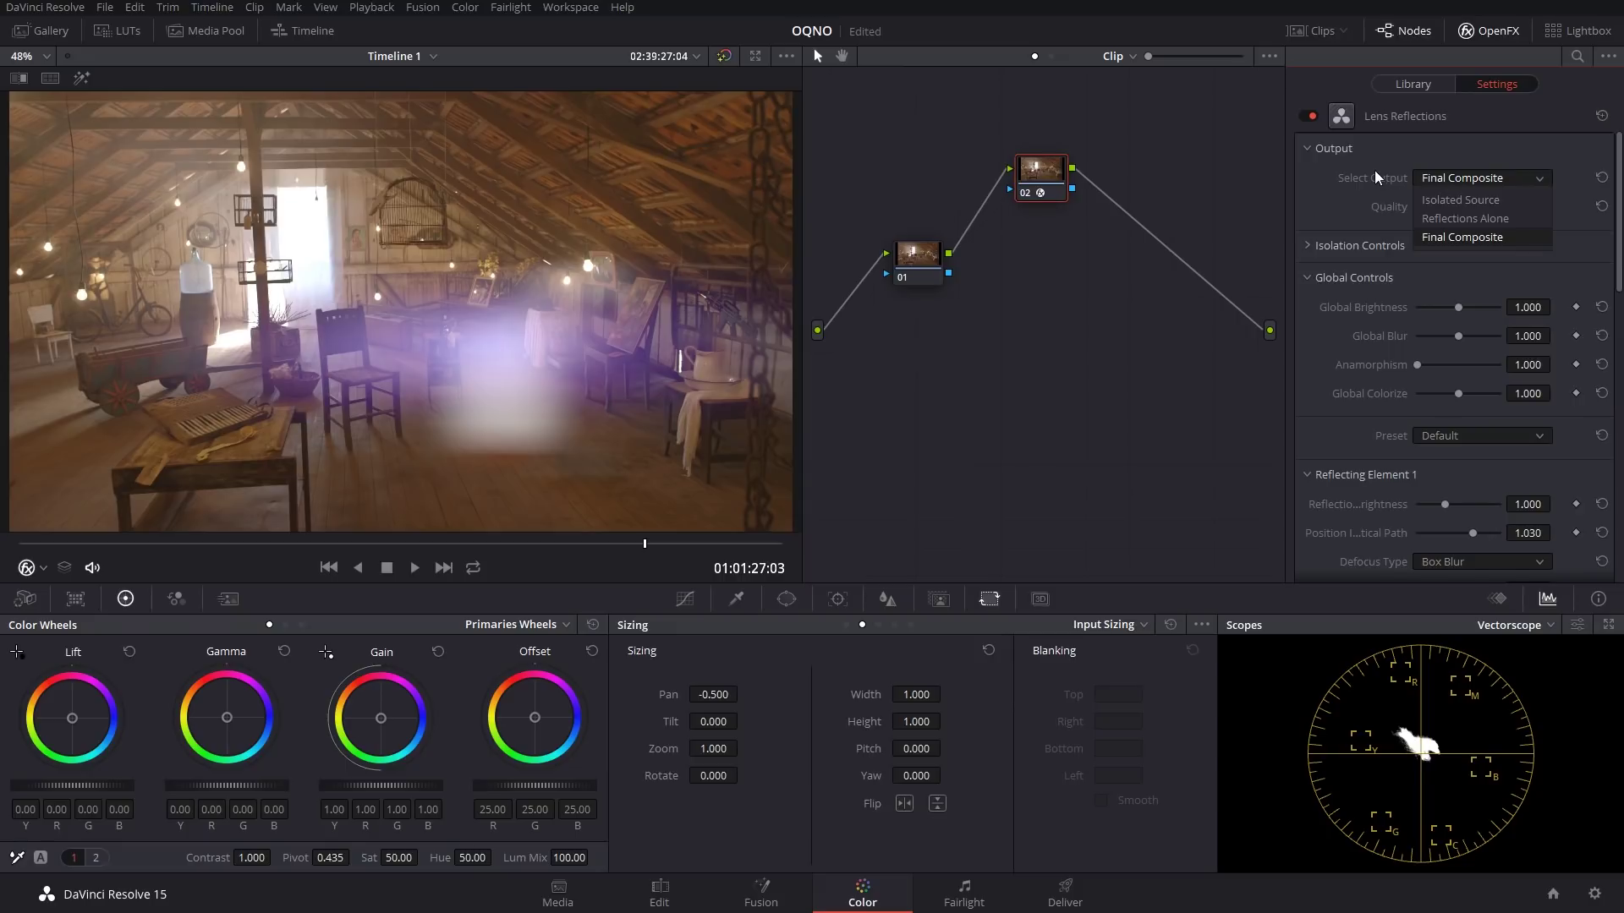
left_click(1360, 174)
left_click(1448, 178)
left_click(1453, 198)
left_click(1460, 176)
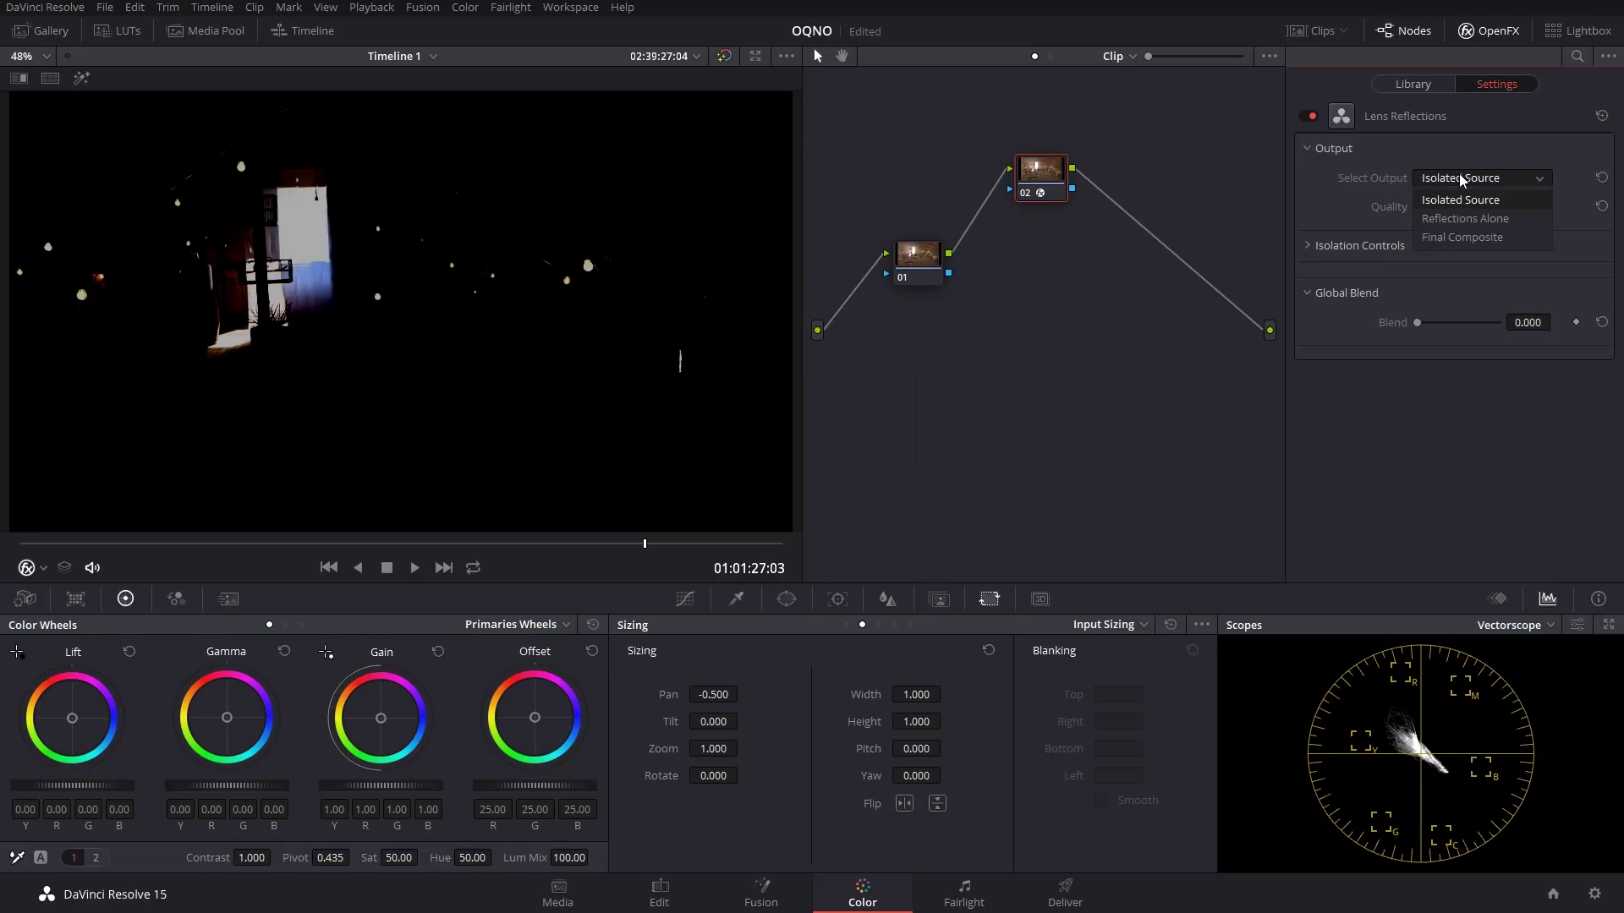
left_click(1454, 197)
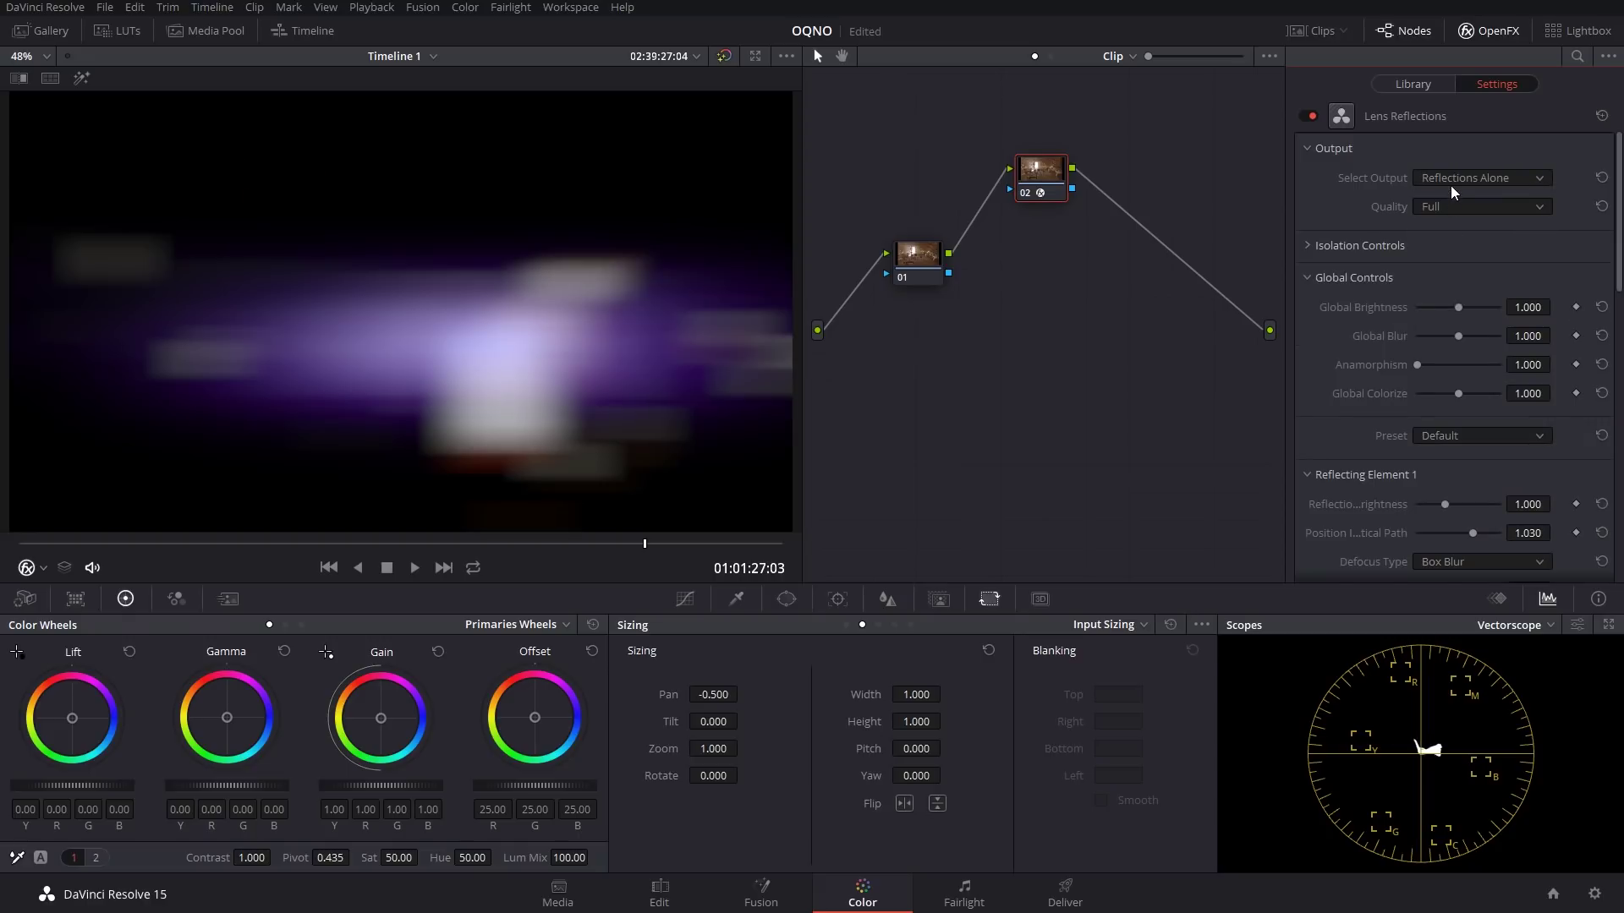
left_click(1450, 179)
left_click(1454, 245)
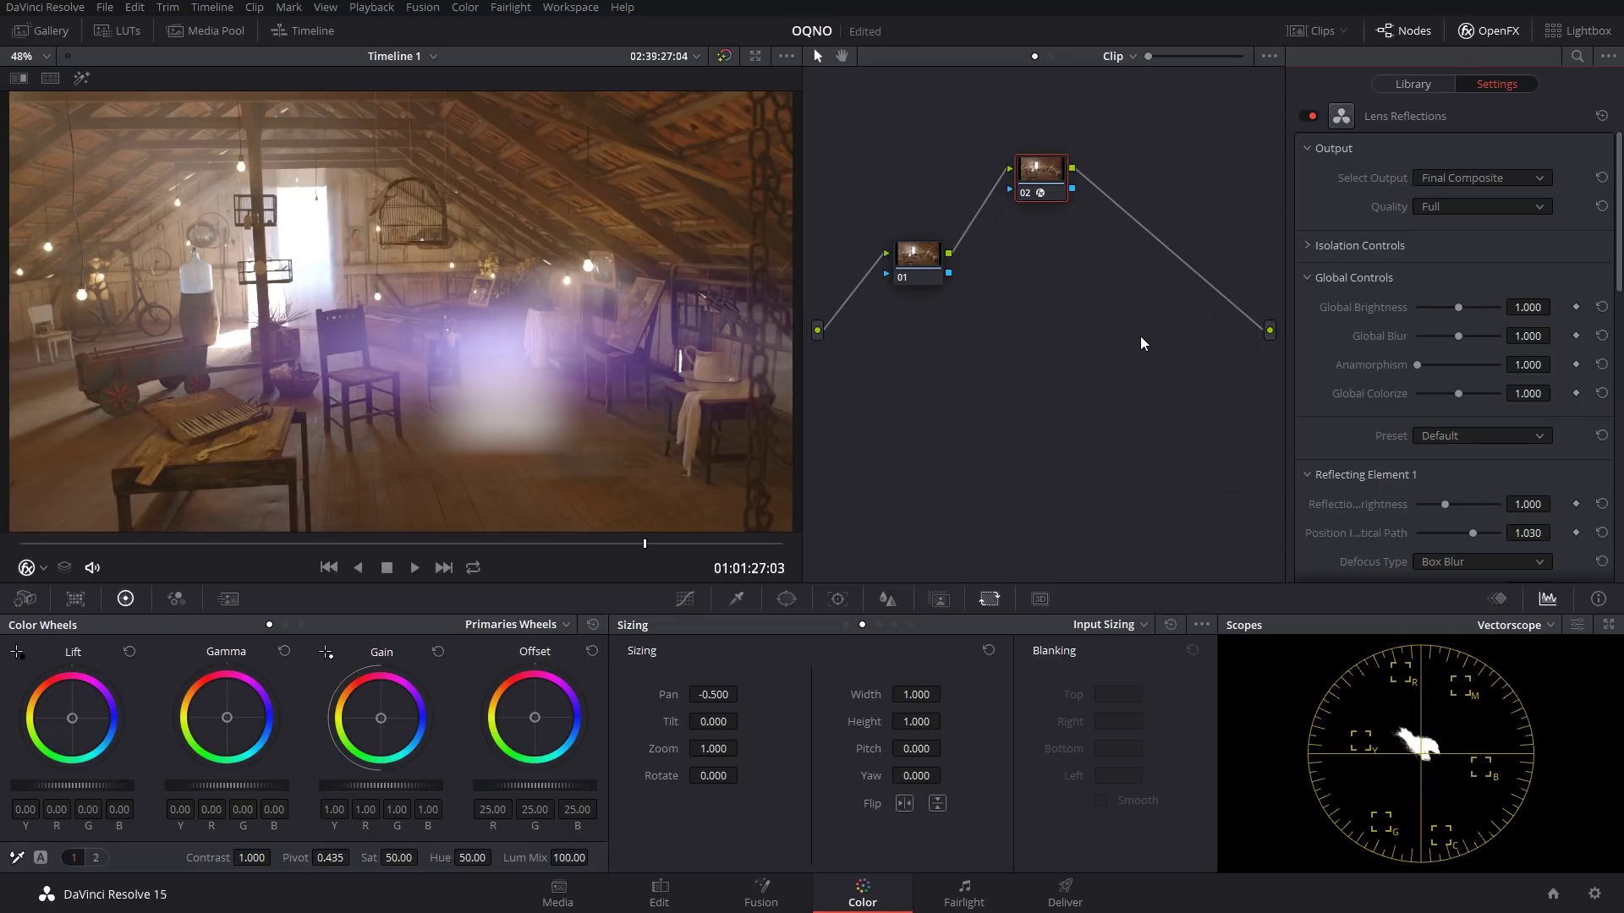
Collapse the Global Controls, Reflecting Elements 1 to 4 and Global Blend sections of Lens Reflections.
left_click(1307, 276)
left_click(1307, 351)
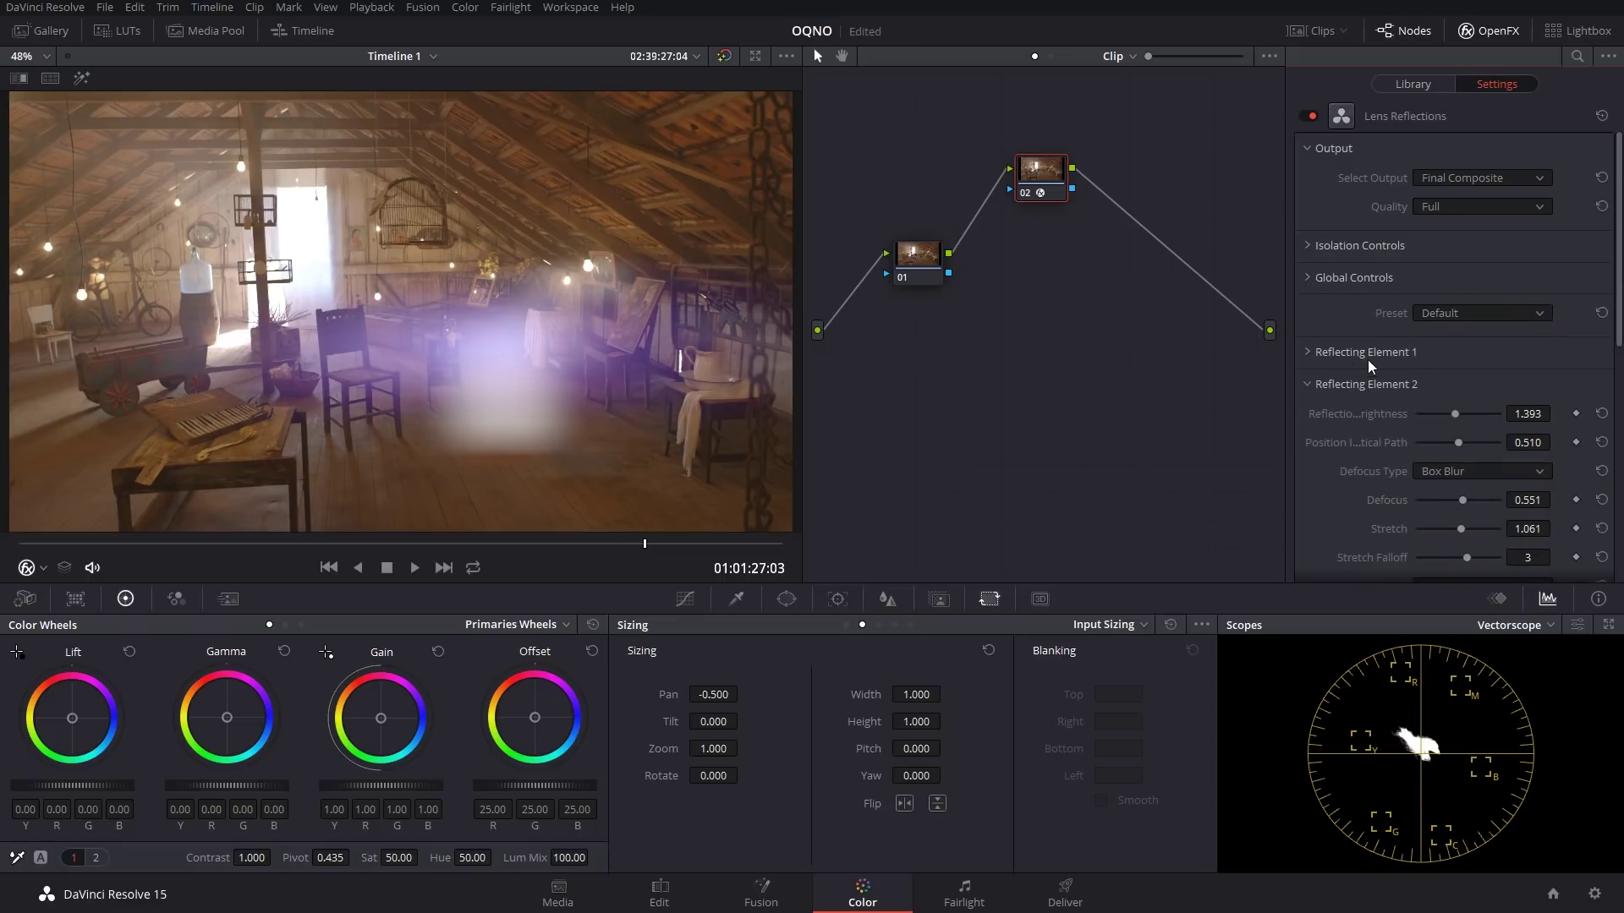
left_click(1308, 385)
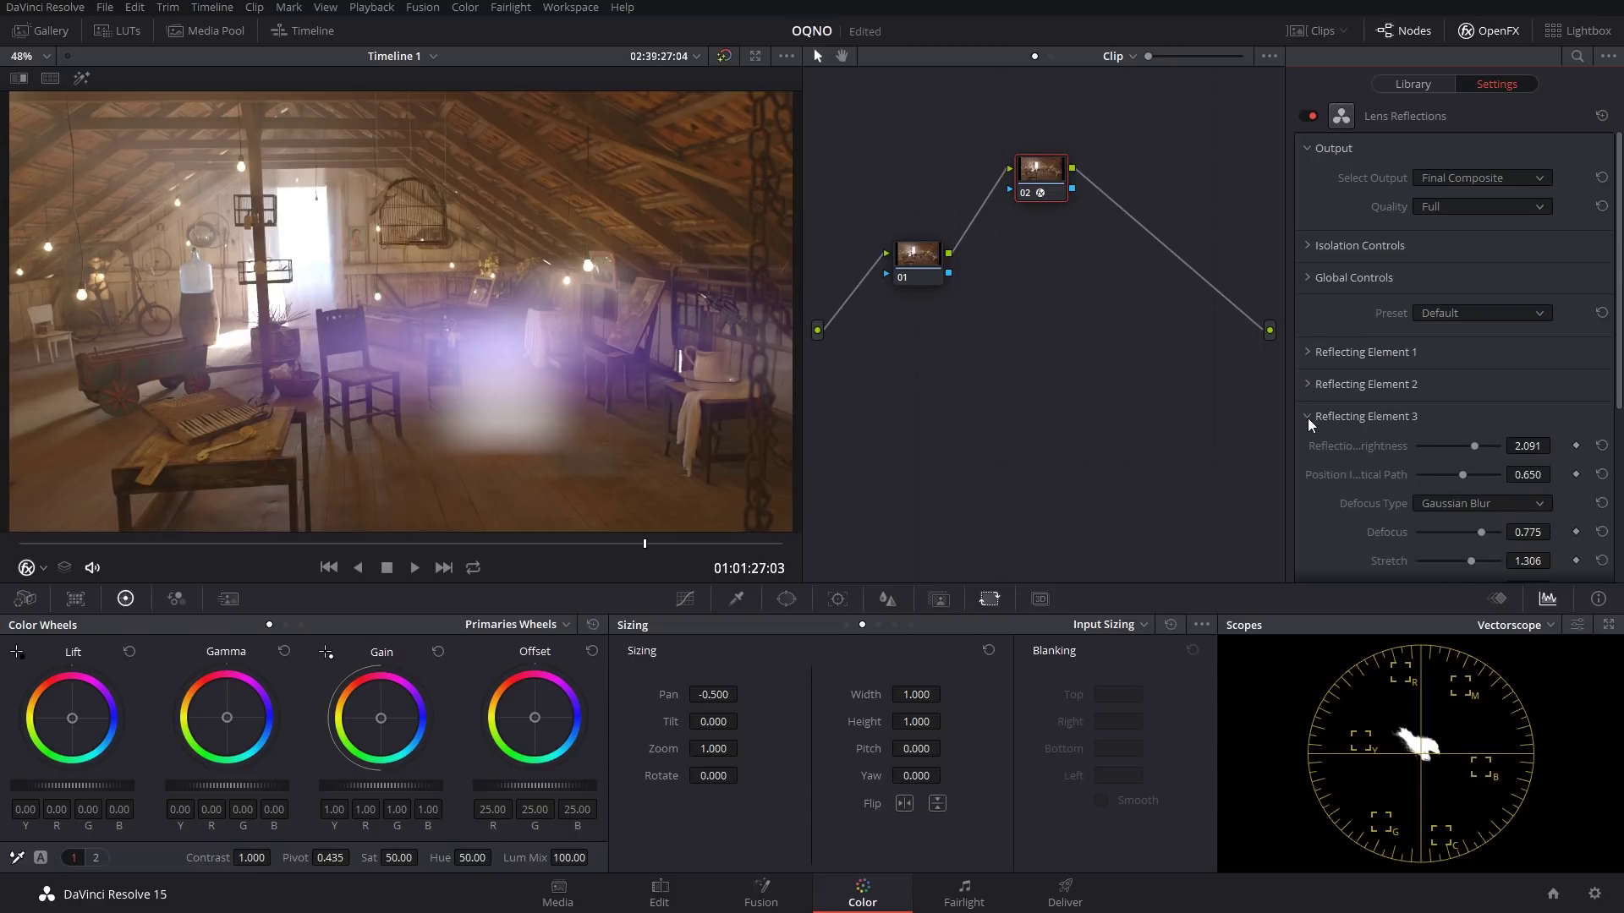
left_click(1308, 417)
left_click(1308, 451)
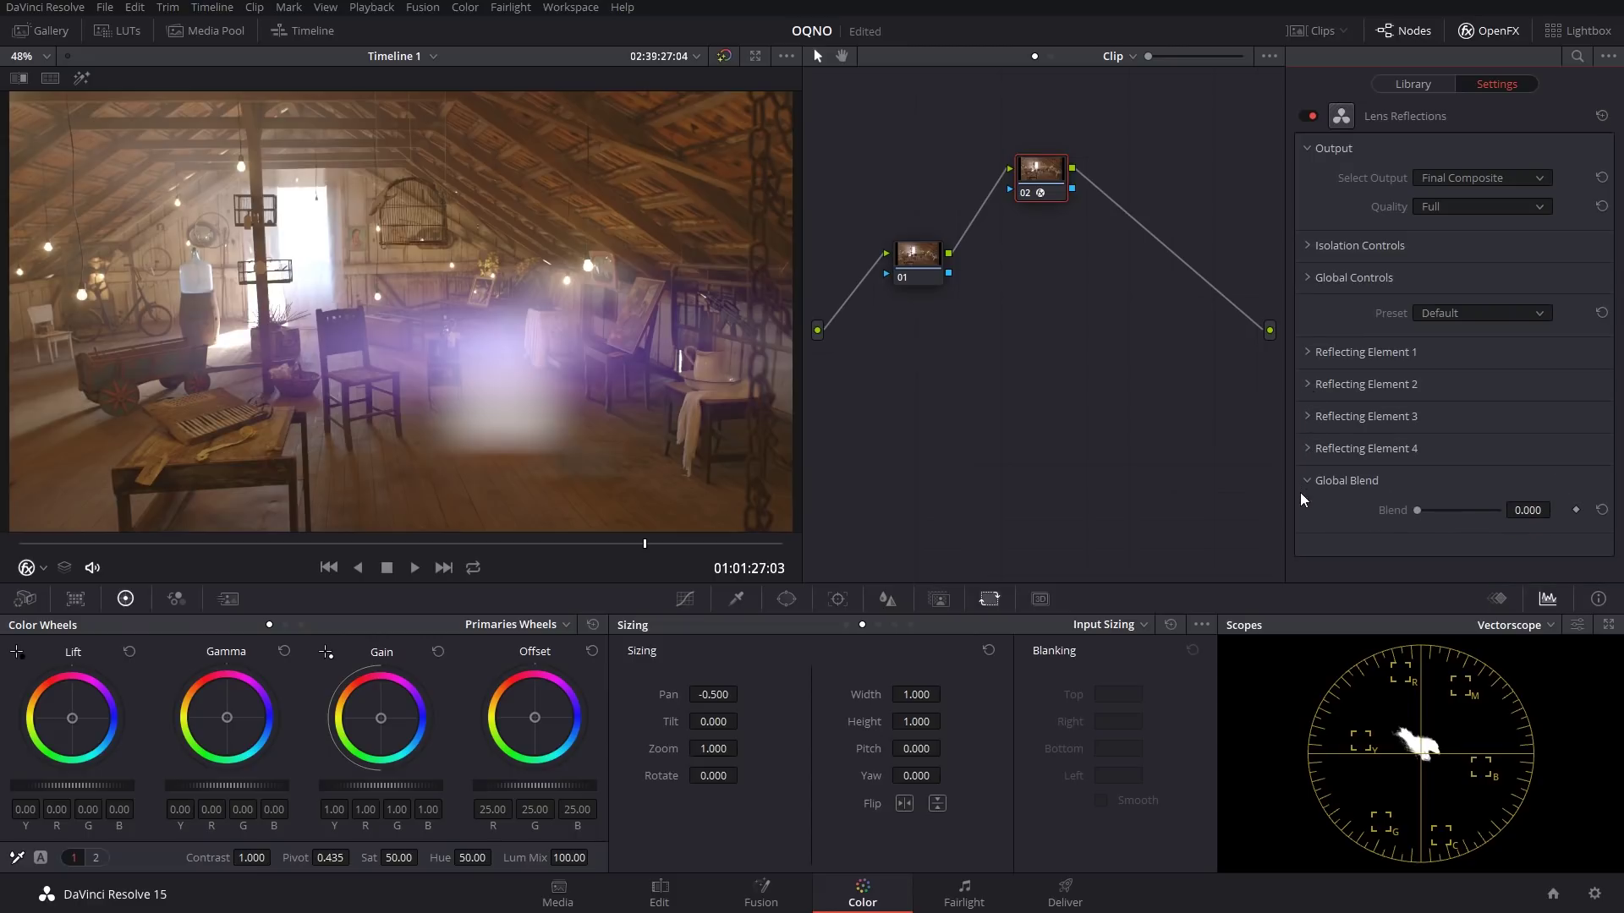
left_click(1307, 480)
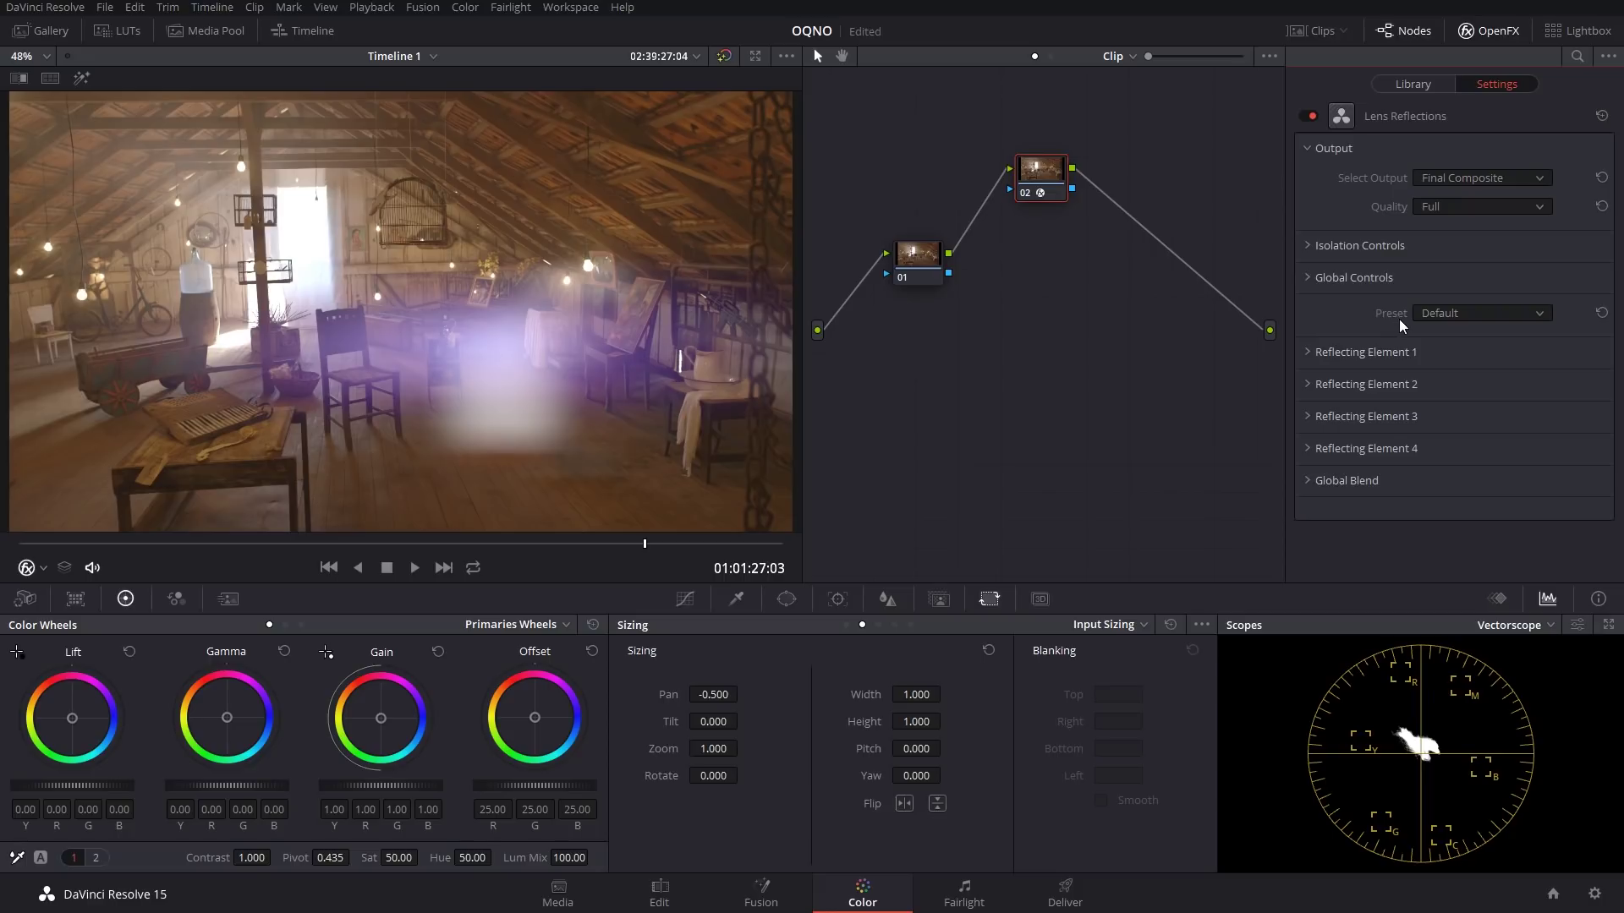
Try the Streaks, Prism, Plain, Night, Glints, Summer and Custom presets of Lens Reflections in turn.
left_click(1470, 313)
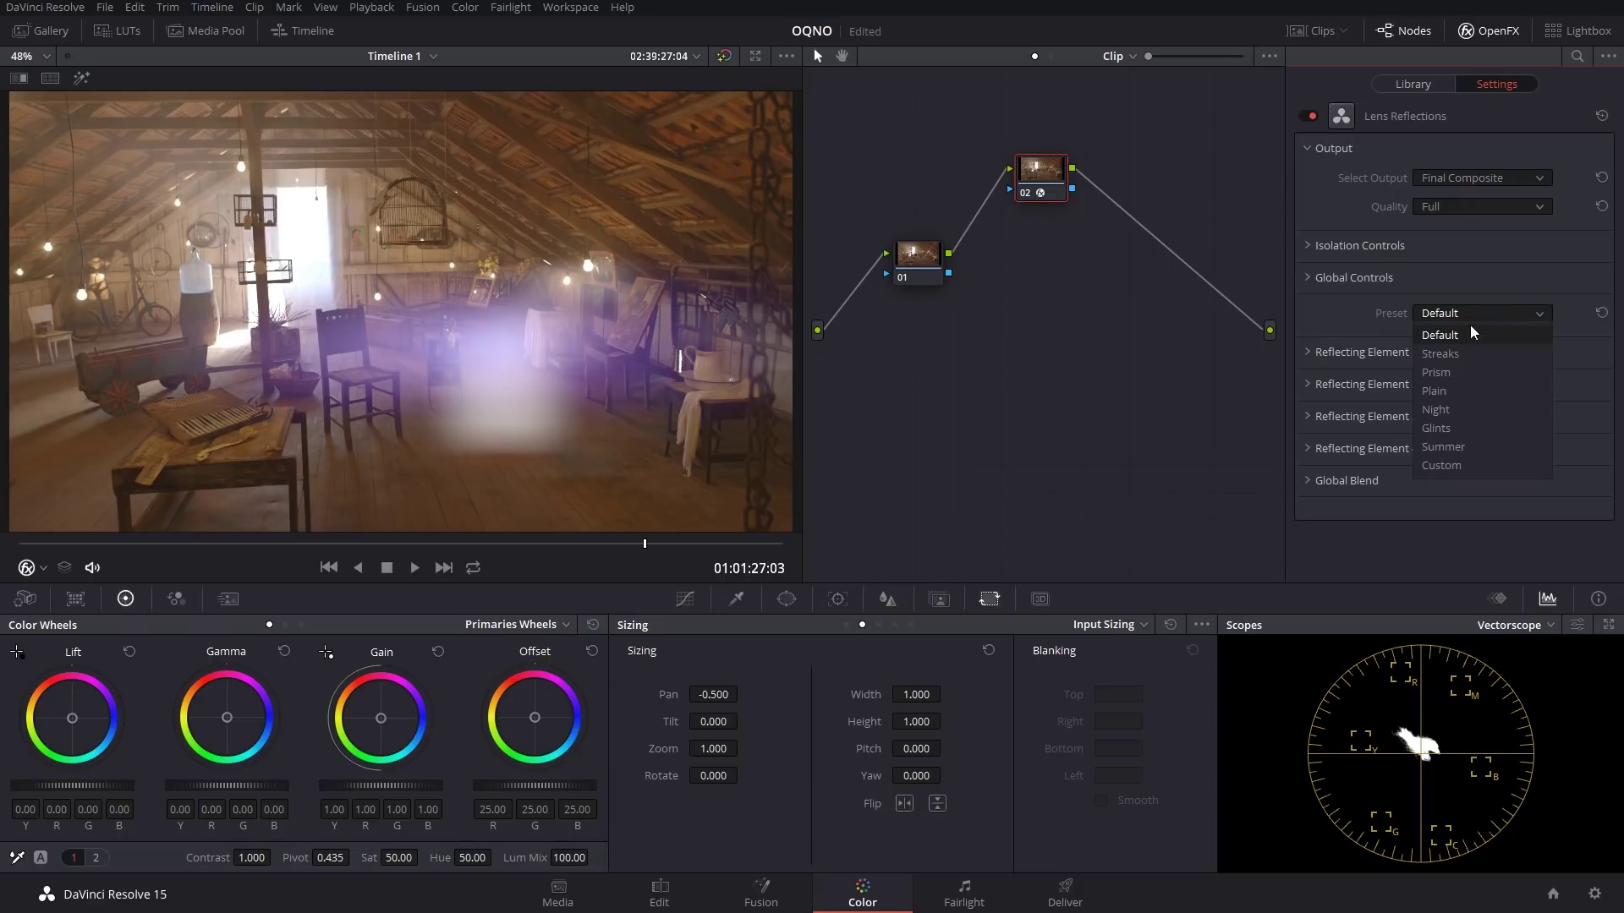
left_click(1463, 352)
left_click(1453, 313)
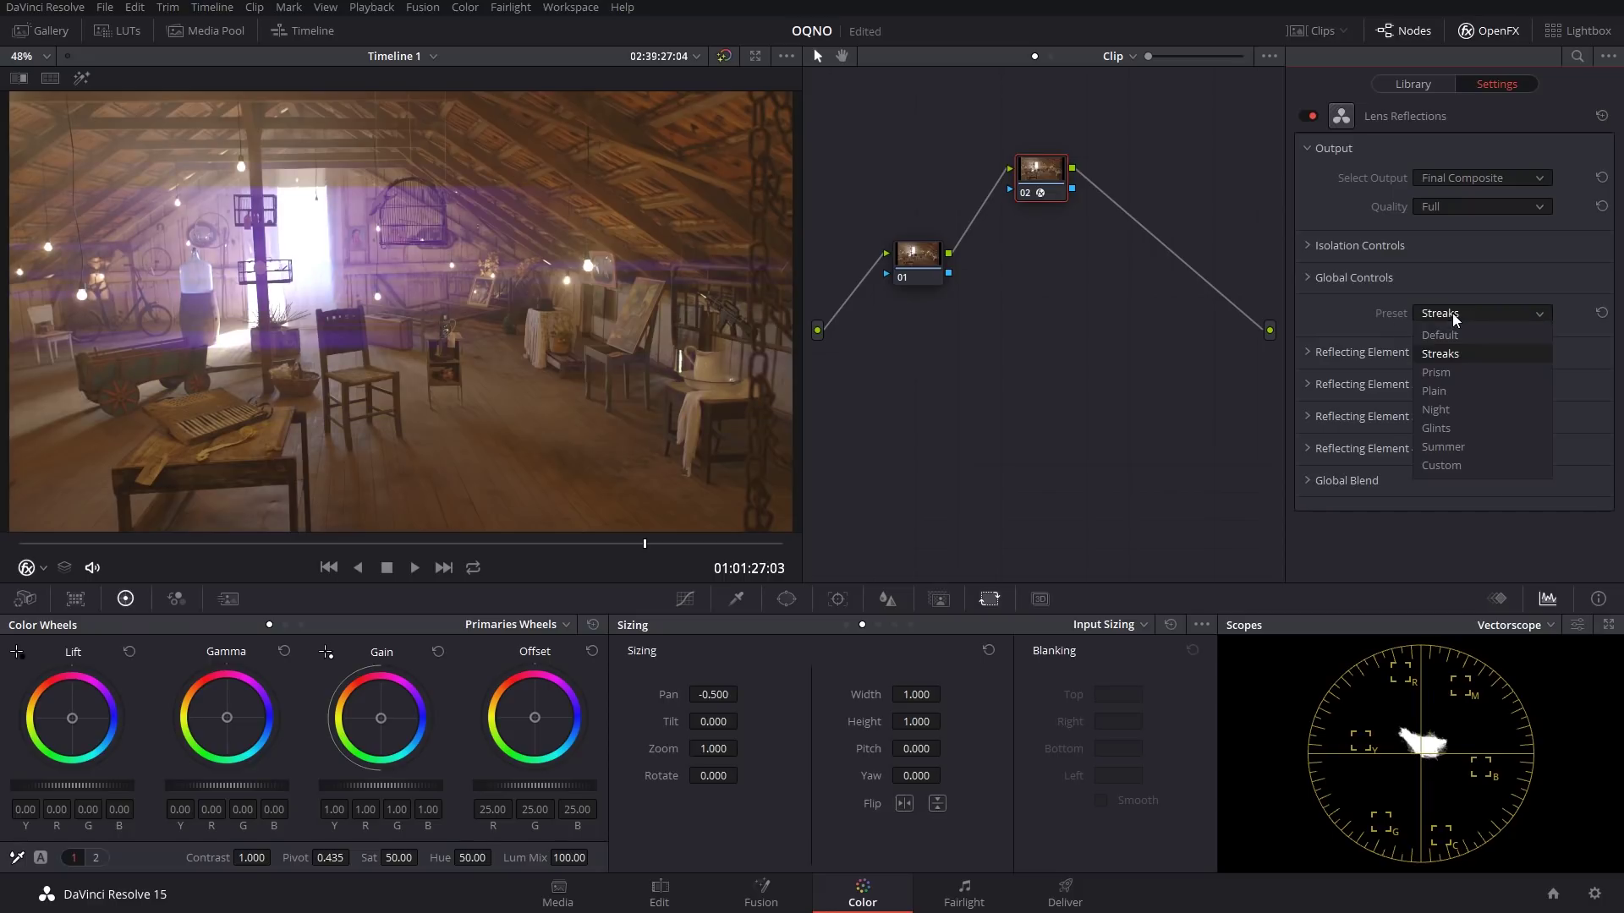
left_click(1450, 368)
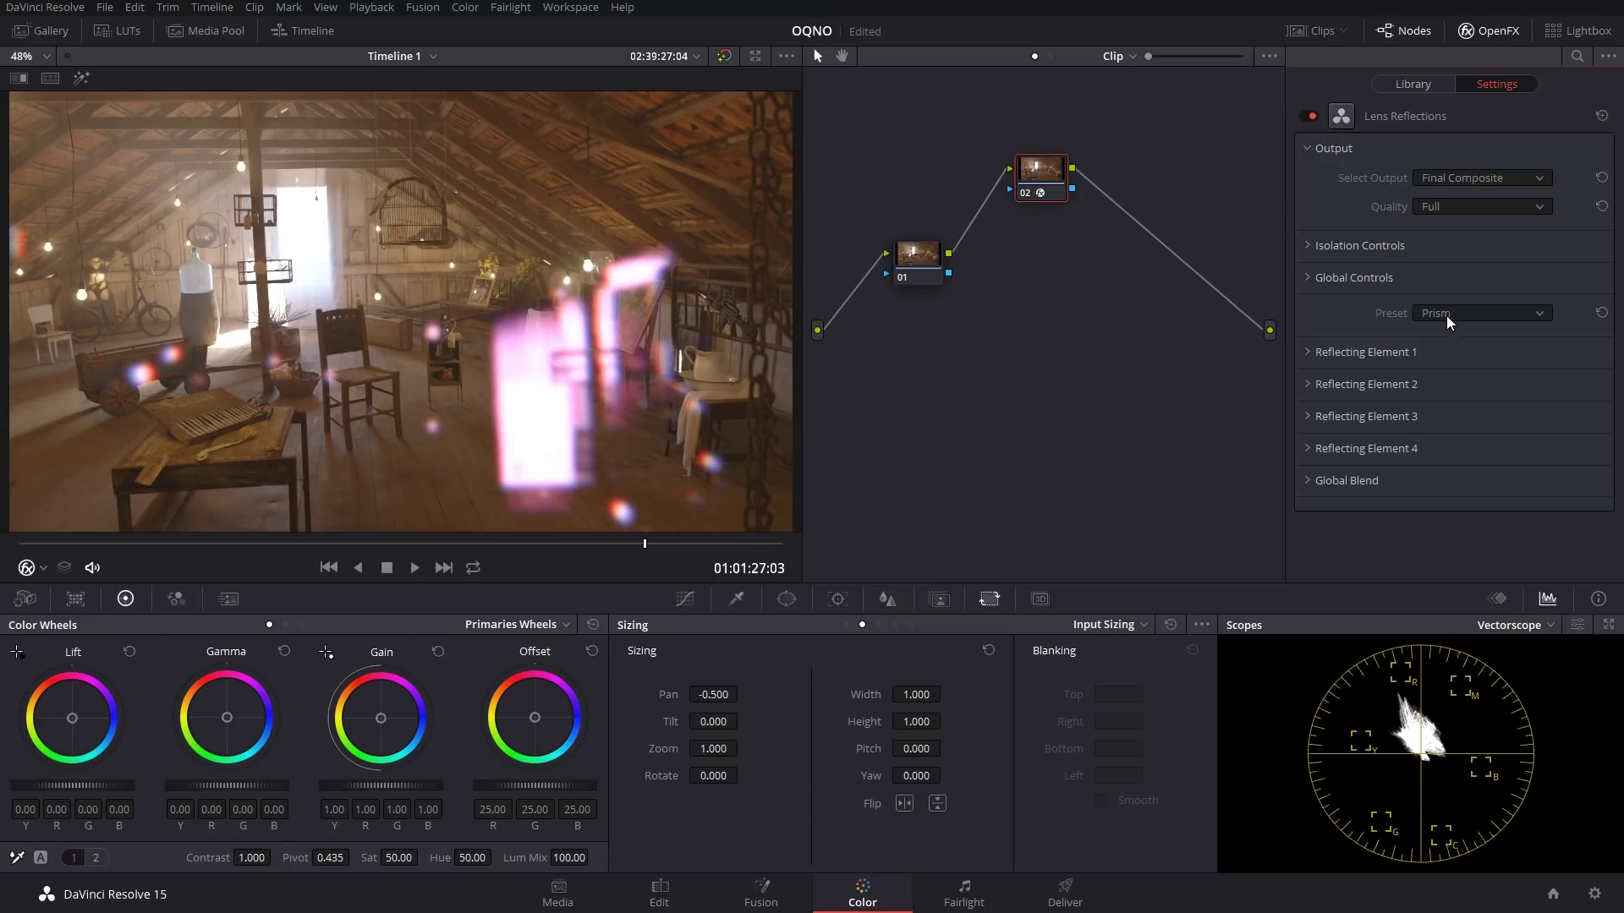
left_click(1447, 316)
left_click(1454, 388)
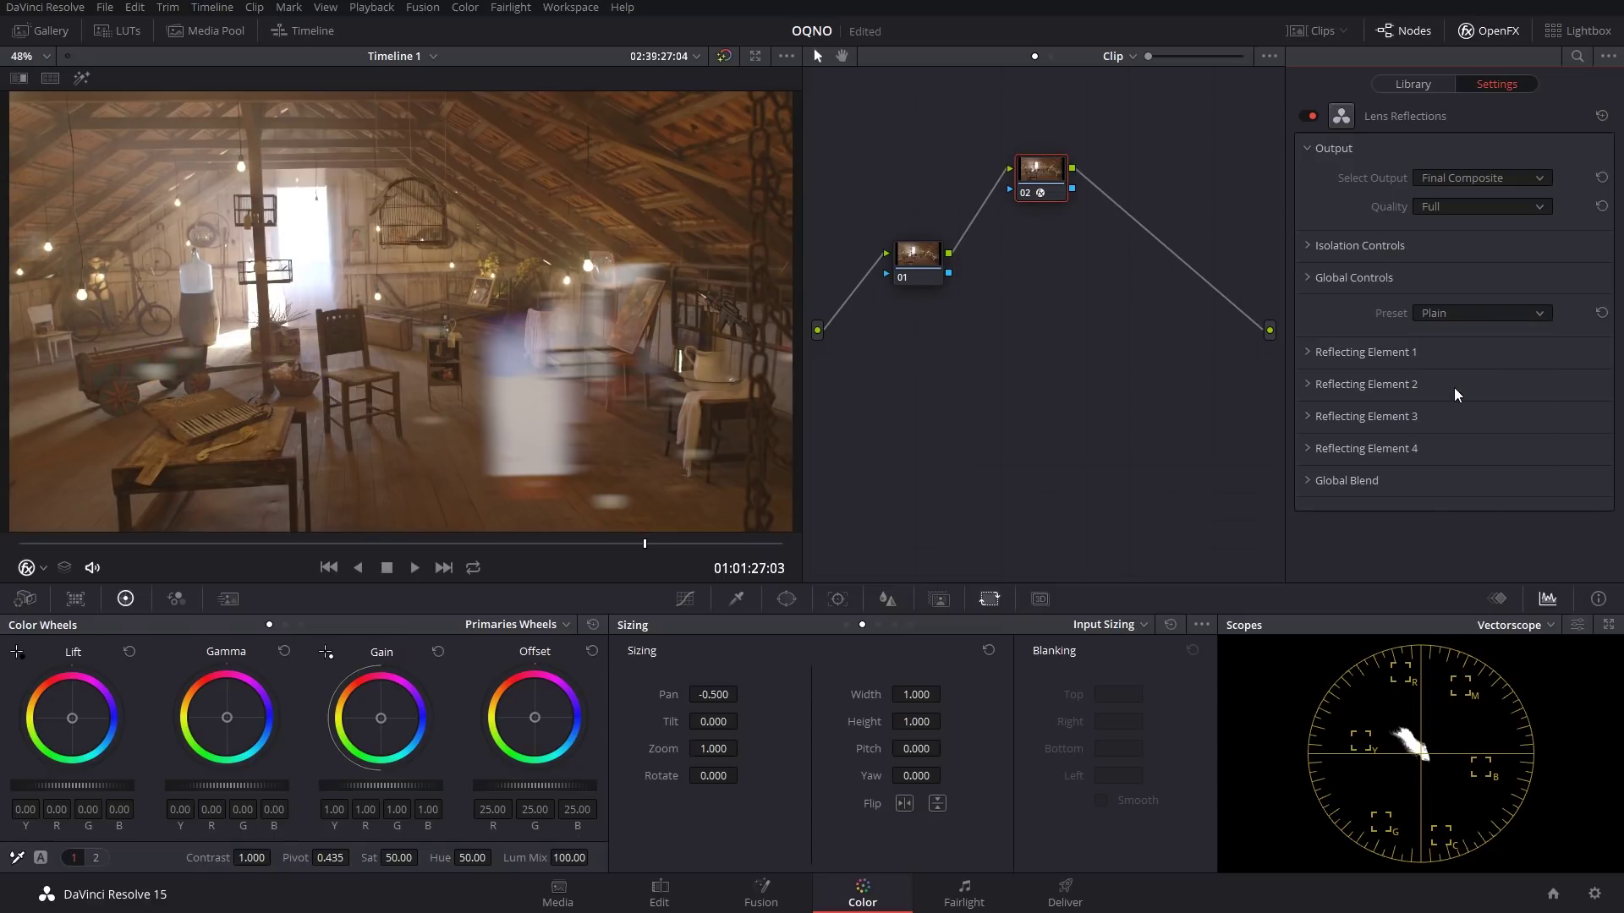
left_click(1454, 313)
left_click(1454, 409)
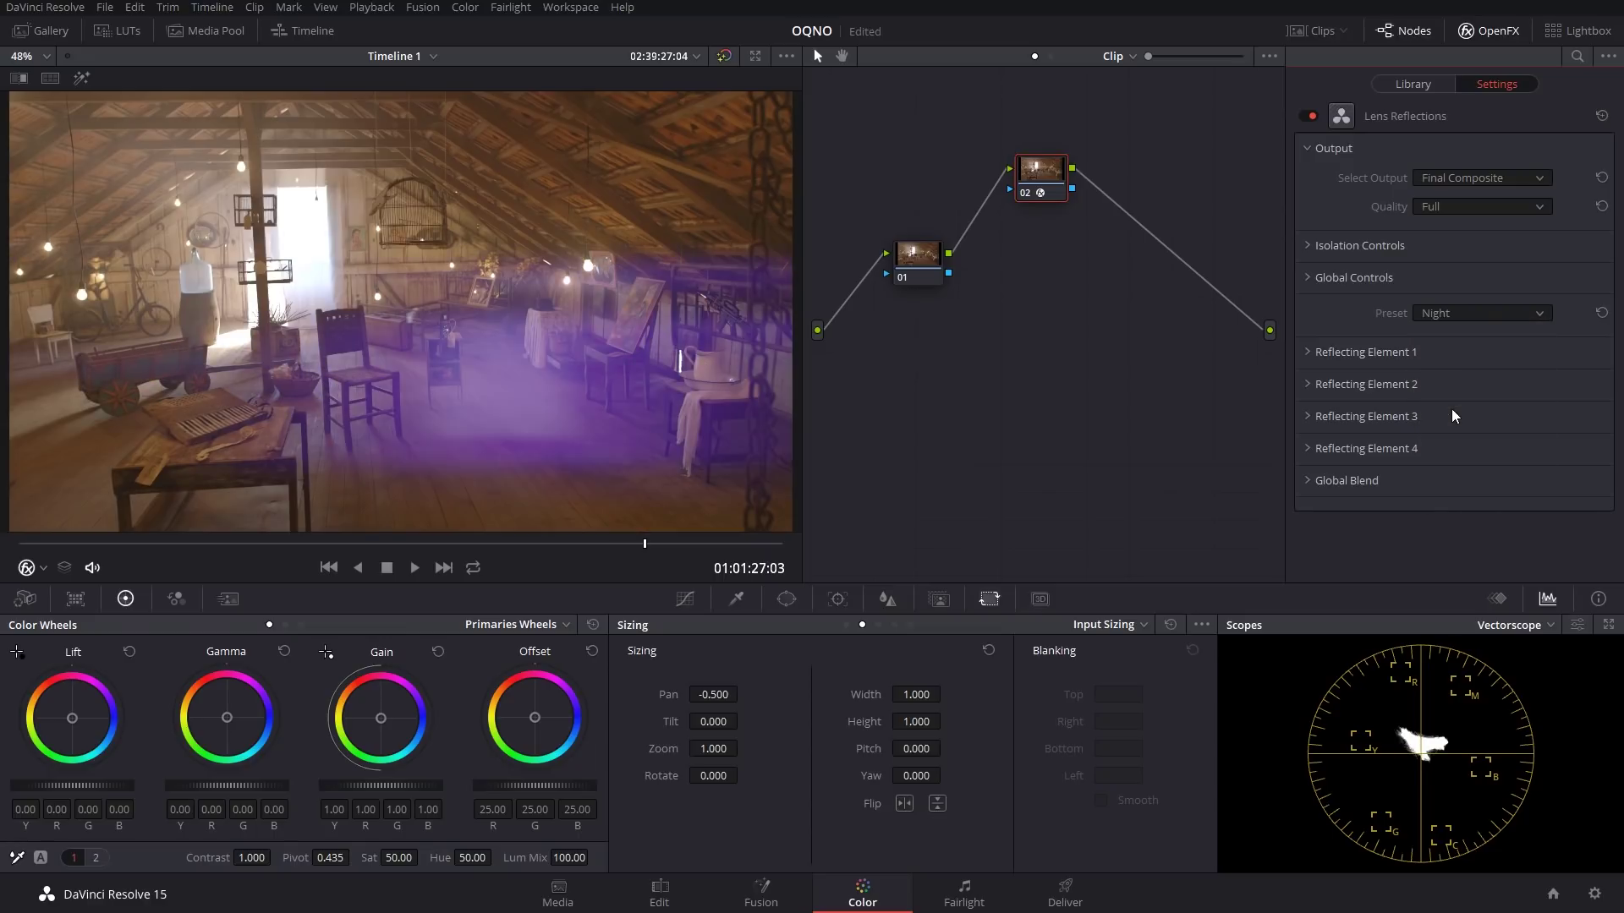
left_click(1469, 312)
left_click(1468, 428)
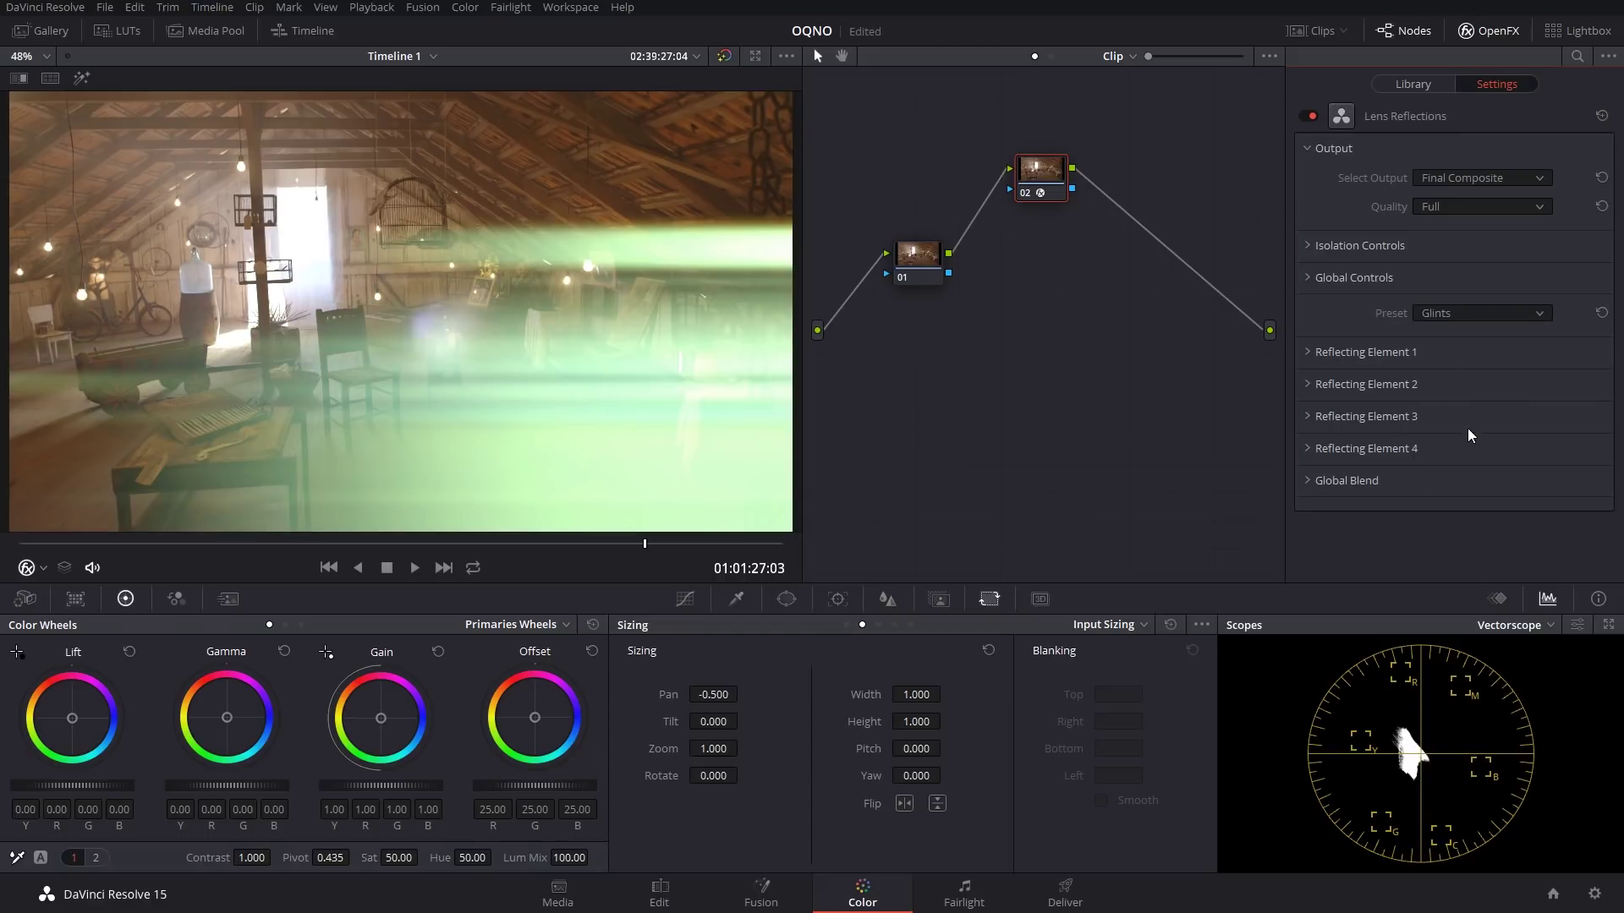
left_click(1448, 313)
left_click(1465, 450)
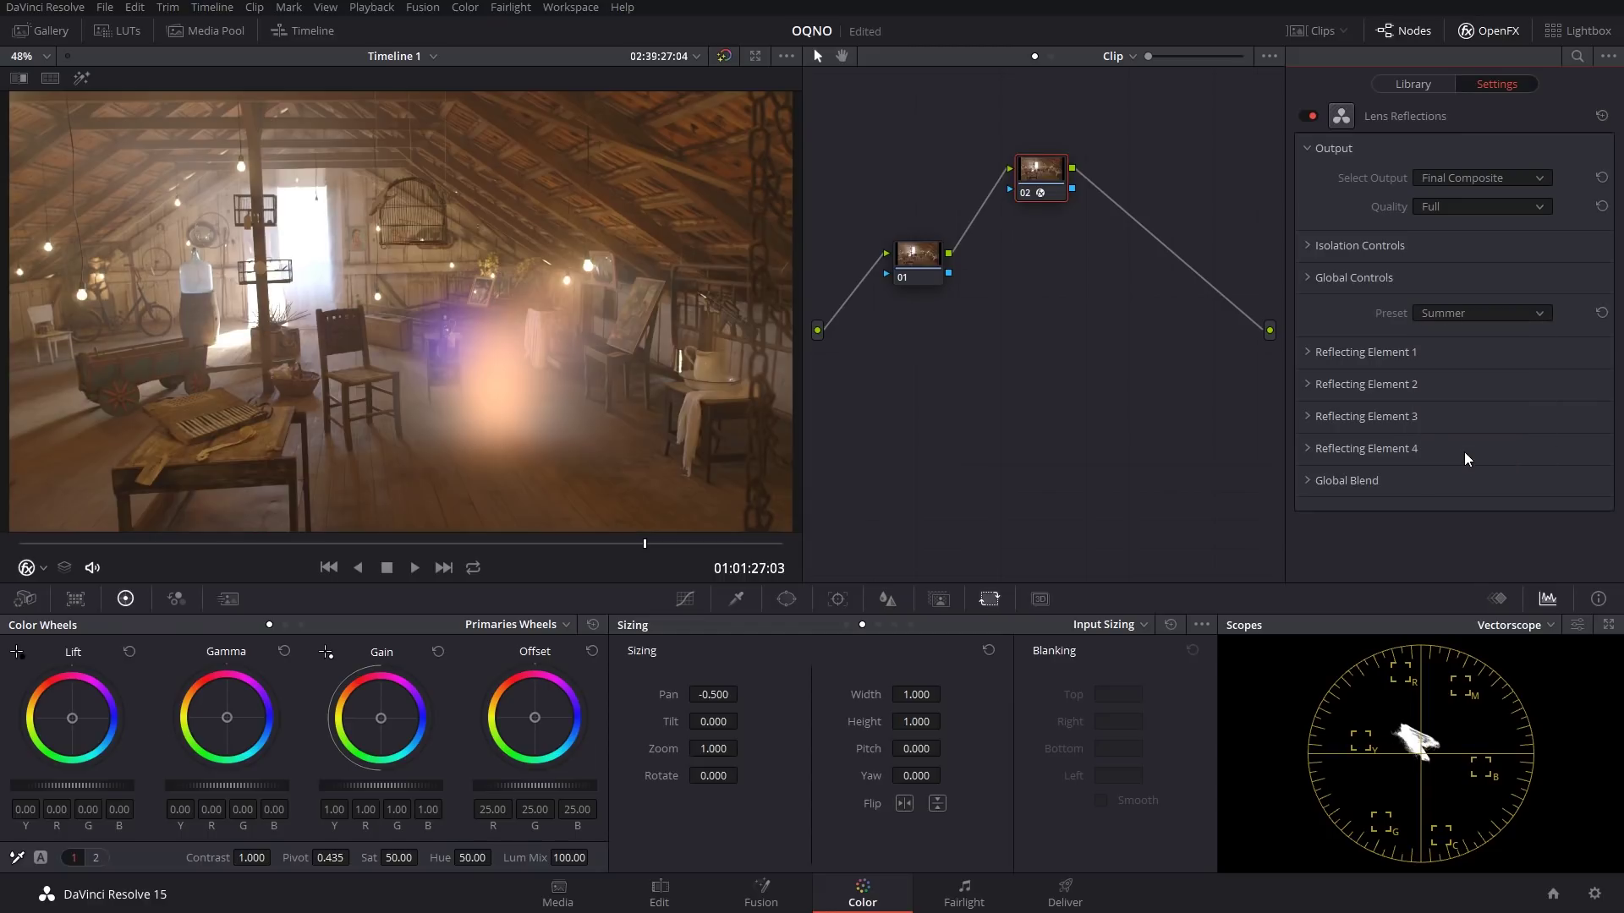
left_click(1461, 314)
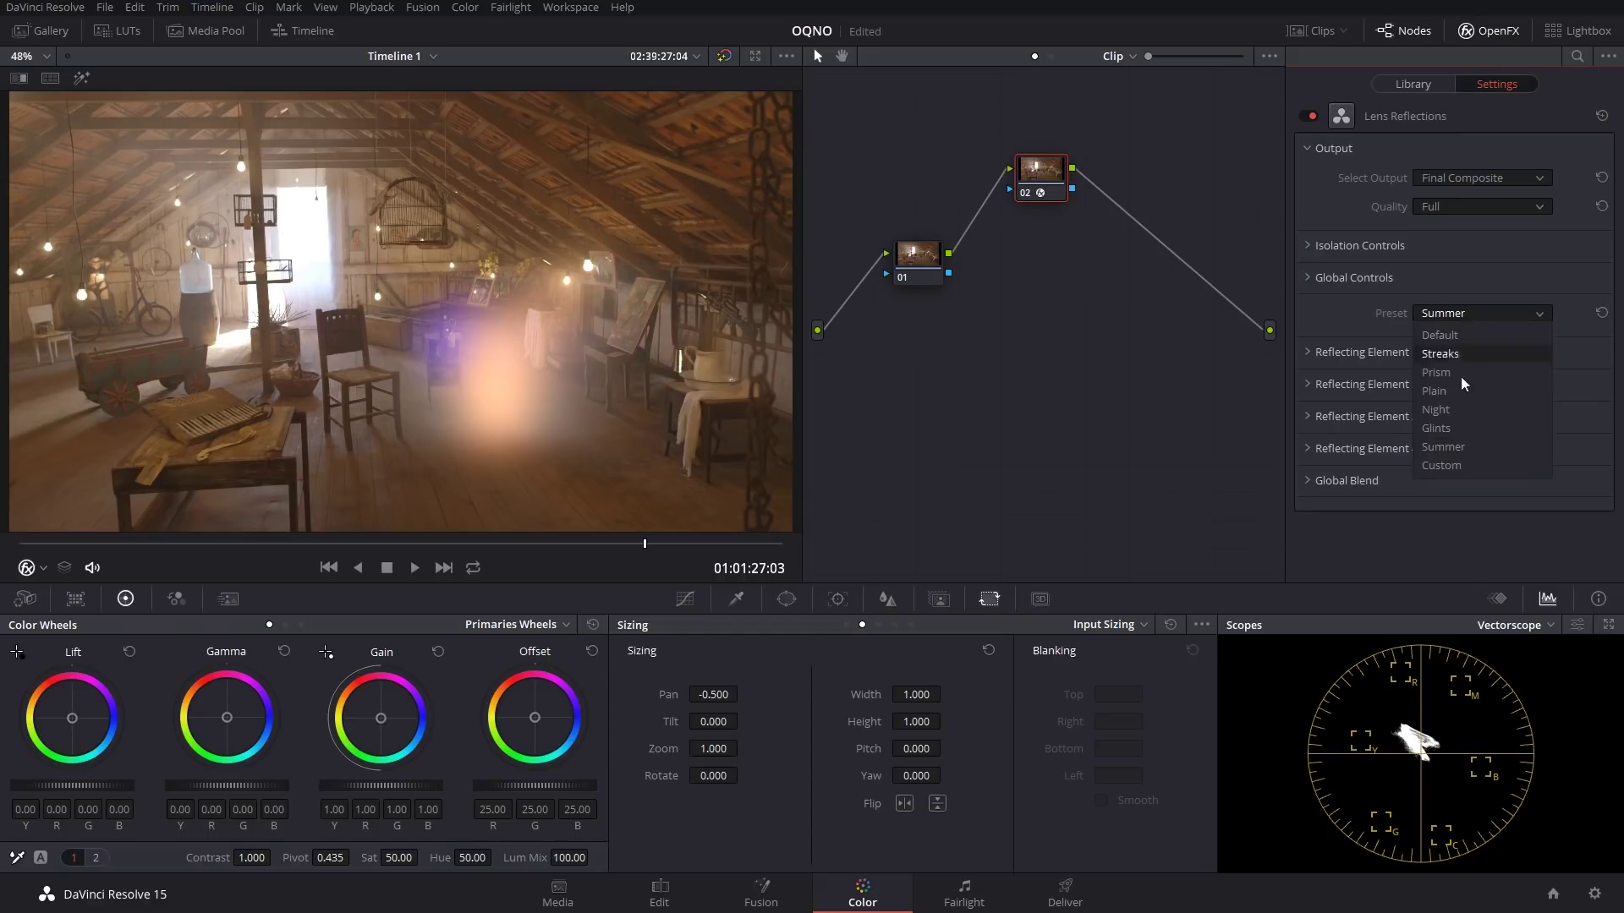
left_click(1458, 465)
Apply the Streaks preset to Lens Reflections and switch its output to Isolated Source.
left_click(1448, 306)
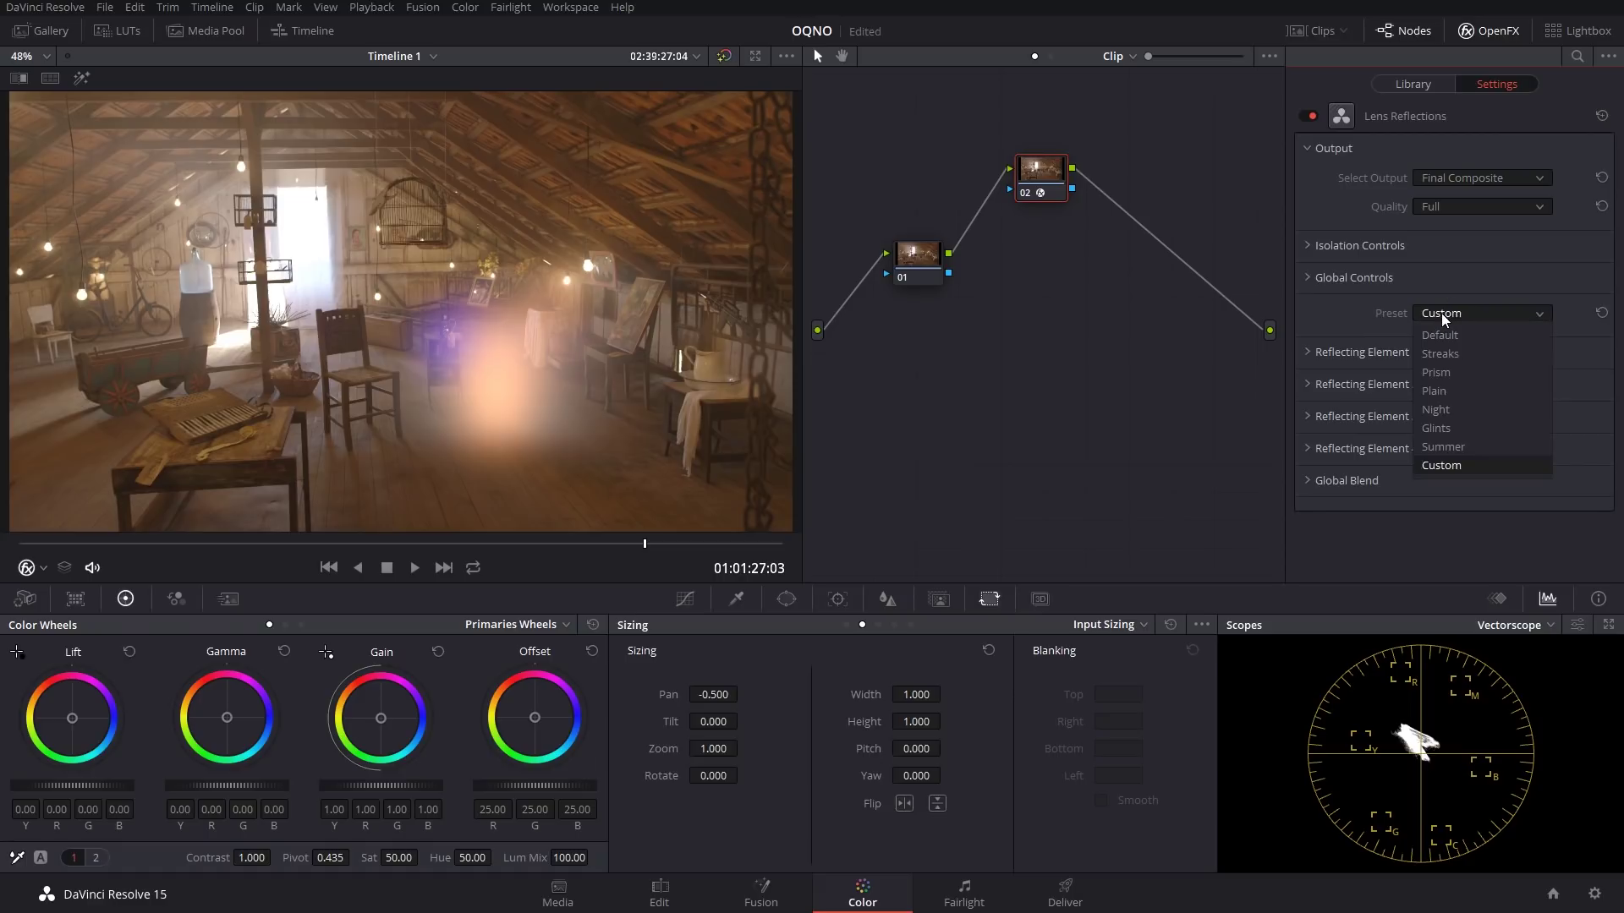
left_click(1454, 357)
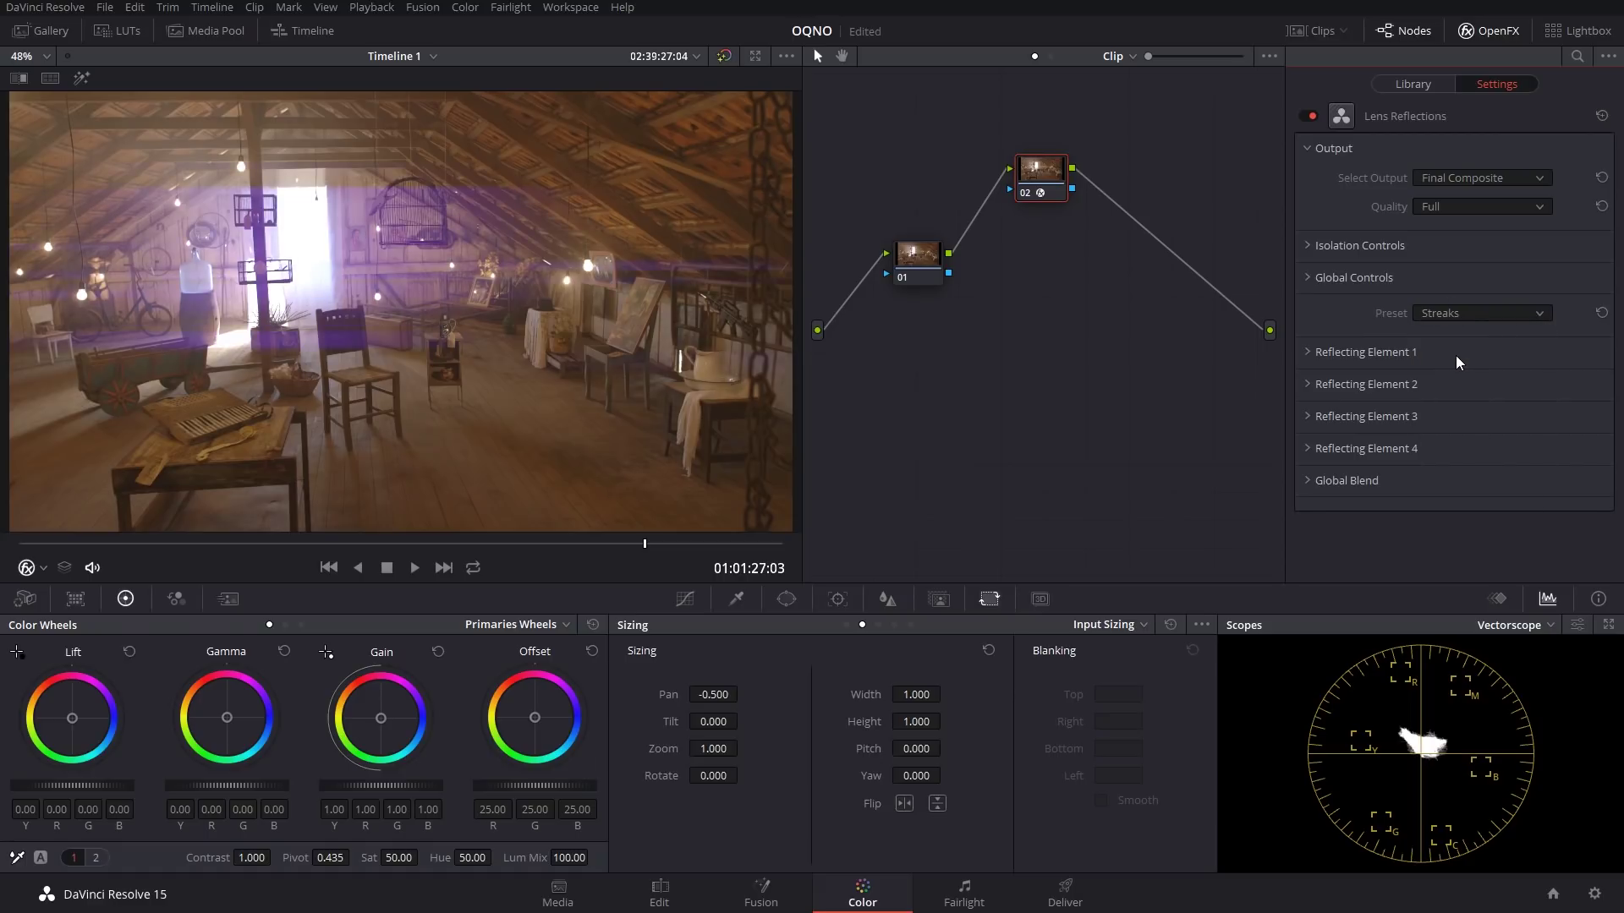
left_click(1456, 177)
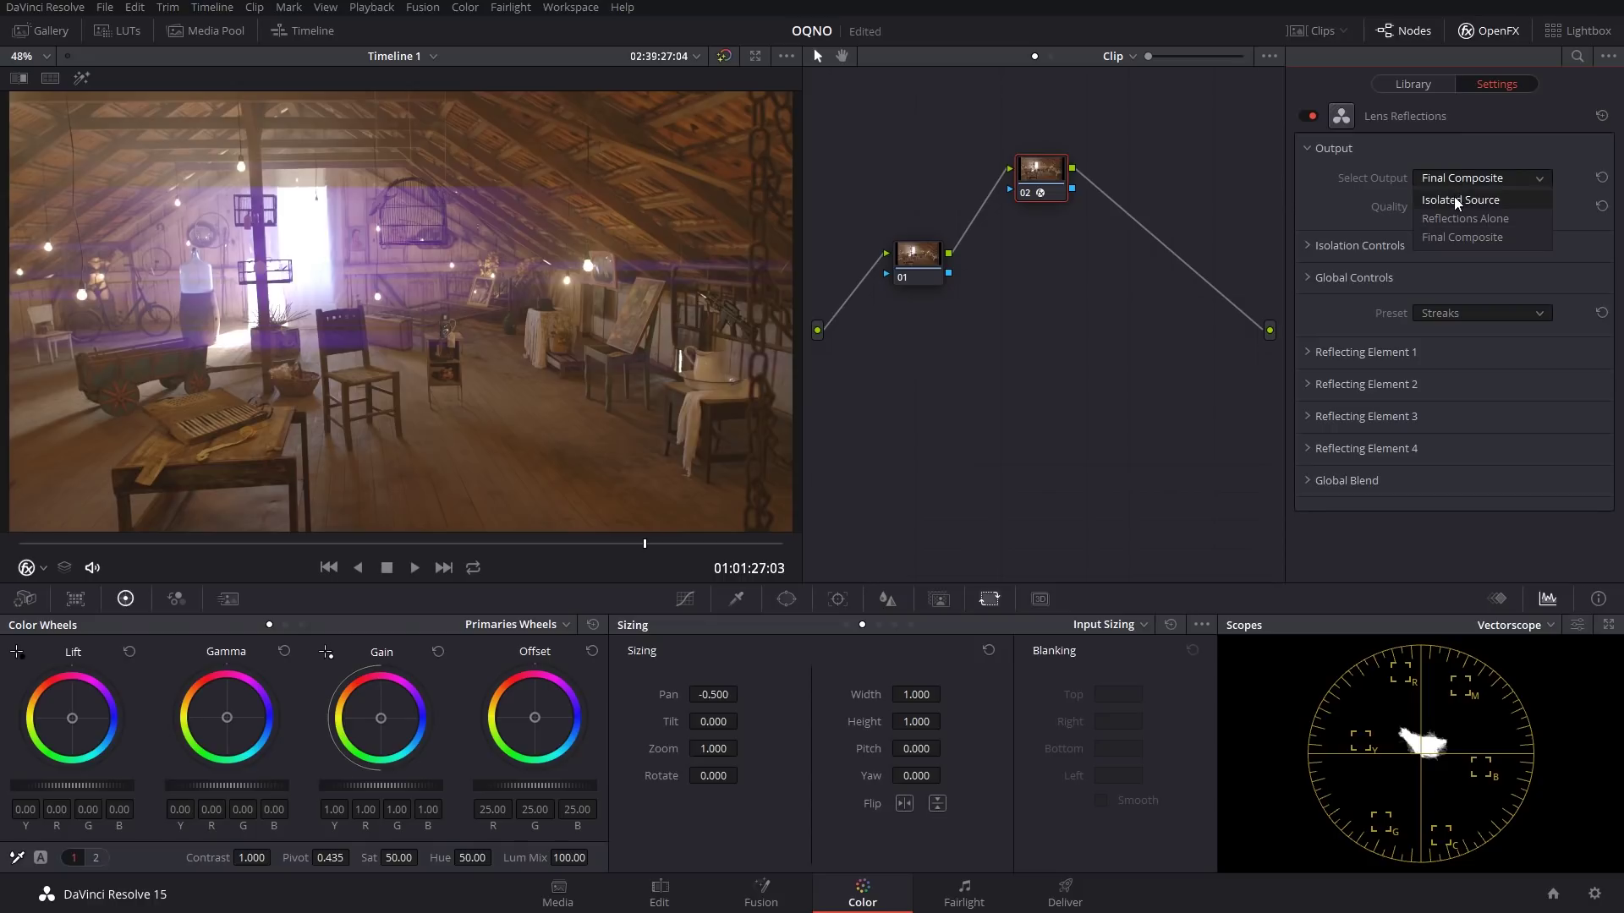
left_click(1454, 199)
Adjust the isolation controls to a brightness of about -0.572, gamma of 0.350 and smooth of about 1.122.
left_click(1311, 247)
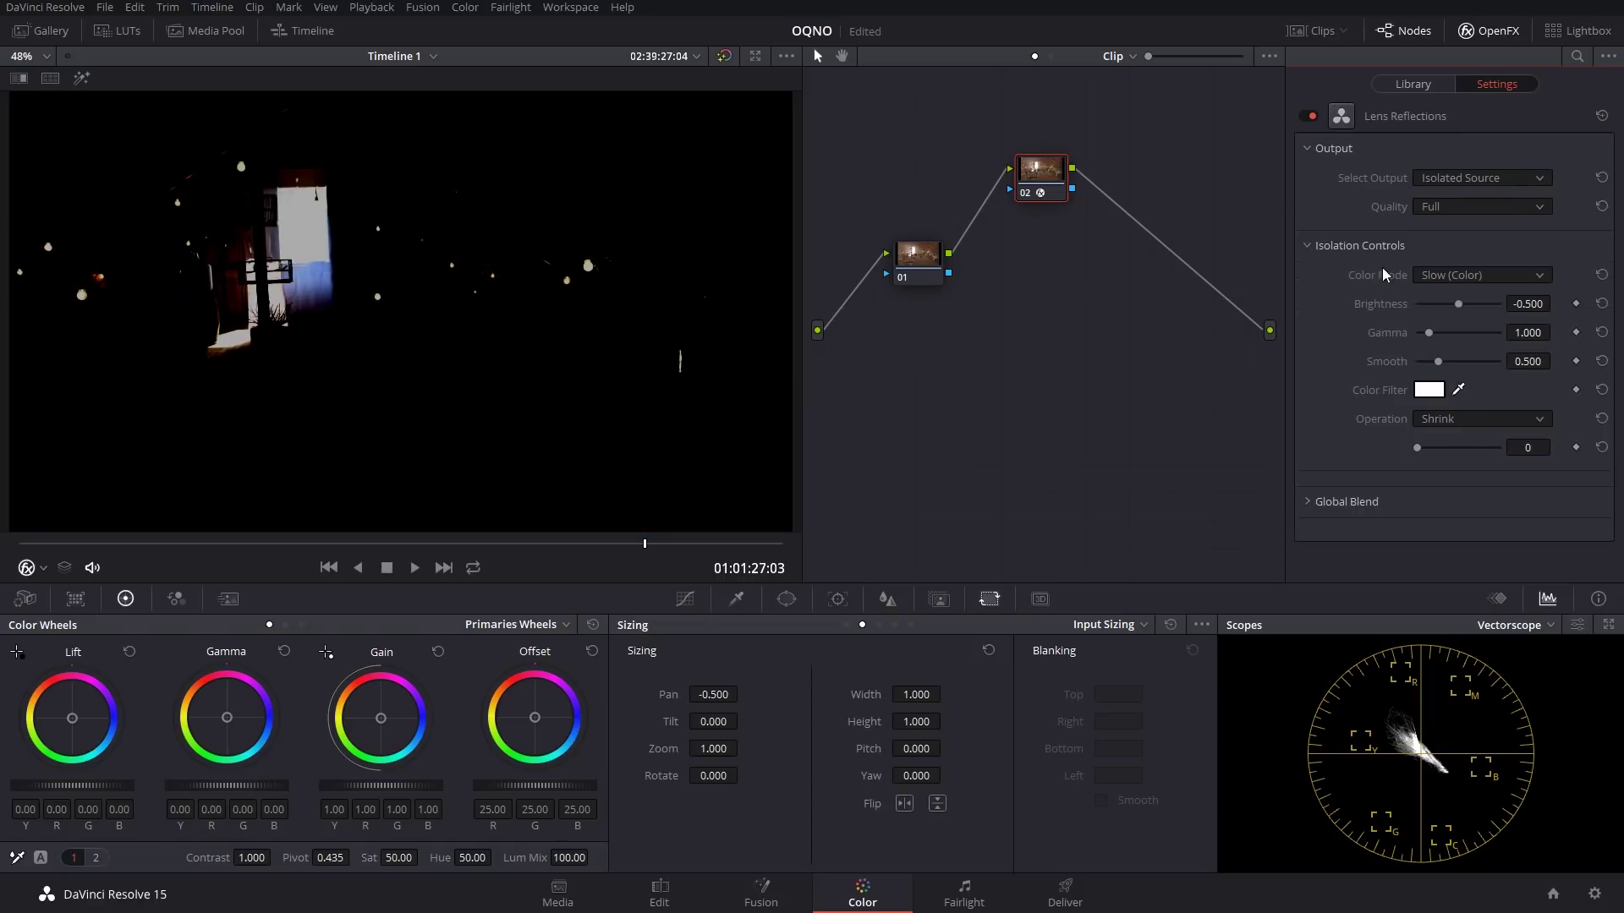
mouse_move(1469, 307)
left_mouse_down()
mouse_move(1448, 302)
mouse_move(1482, 303)
mouse_move(1465, 307)
left_mouse_up()
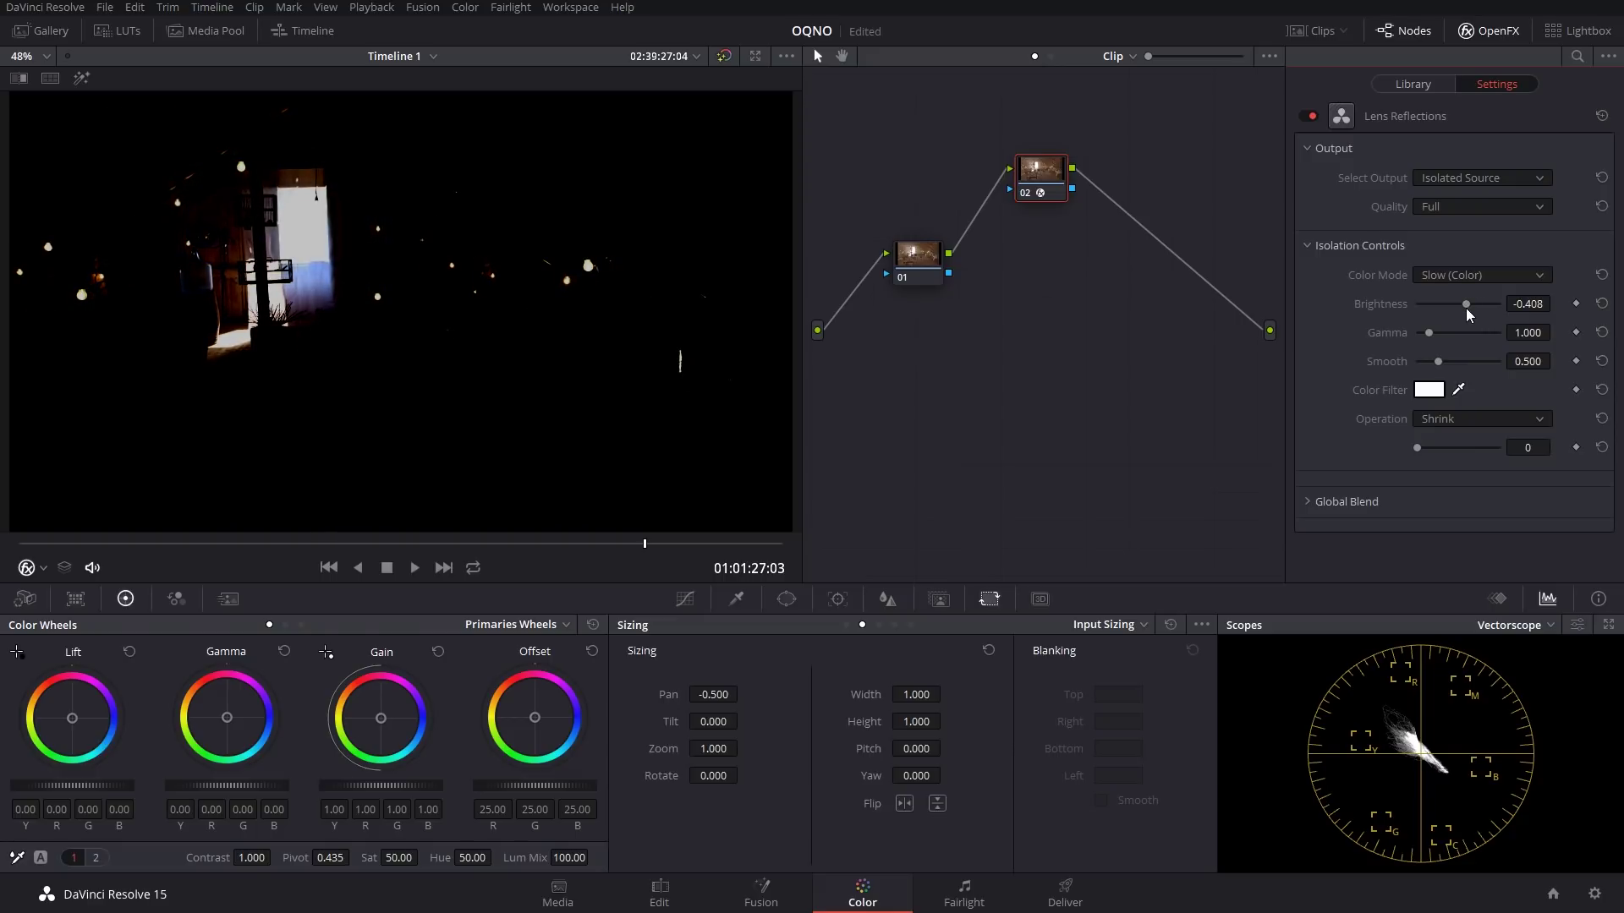
mouse_move(1466, 308)
left_mouse_down()
mouse_move(1443, 308)
mouse_move(1460, 308)
left_mouse_up()
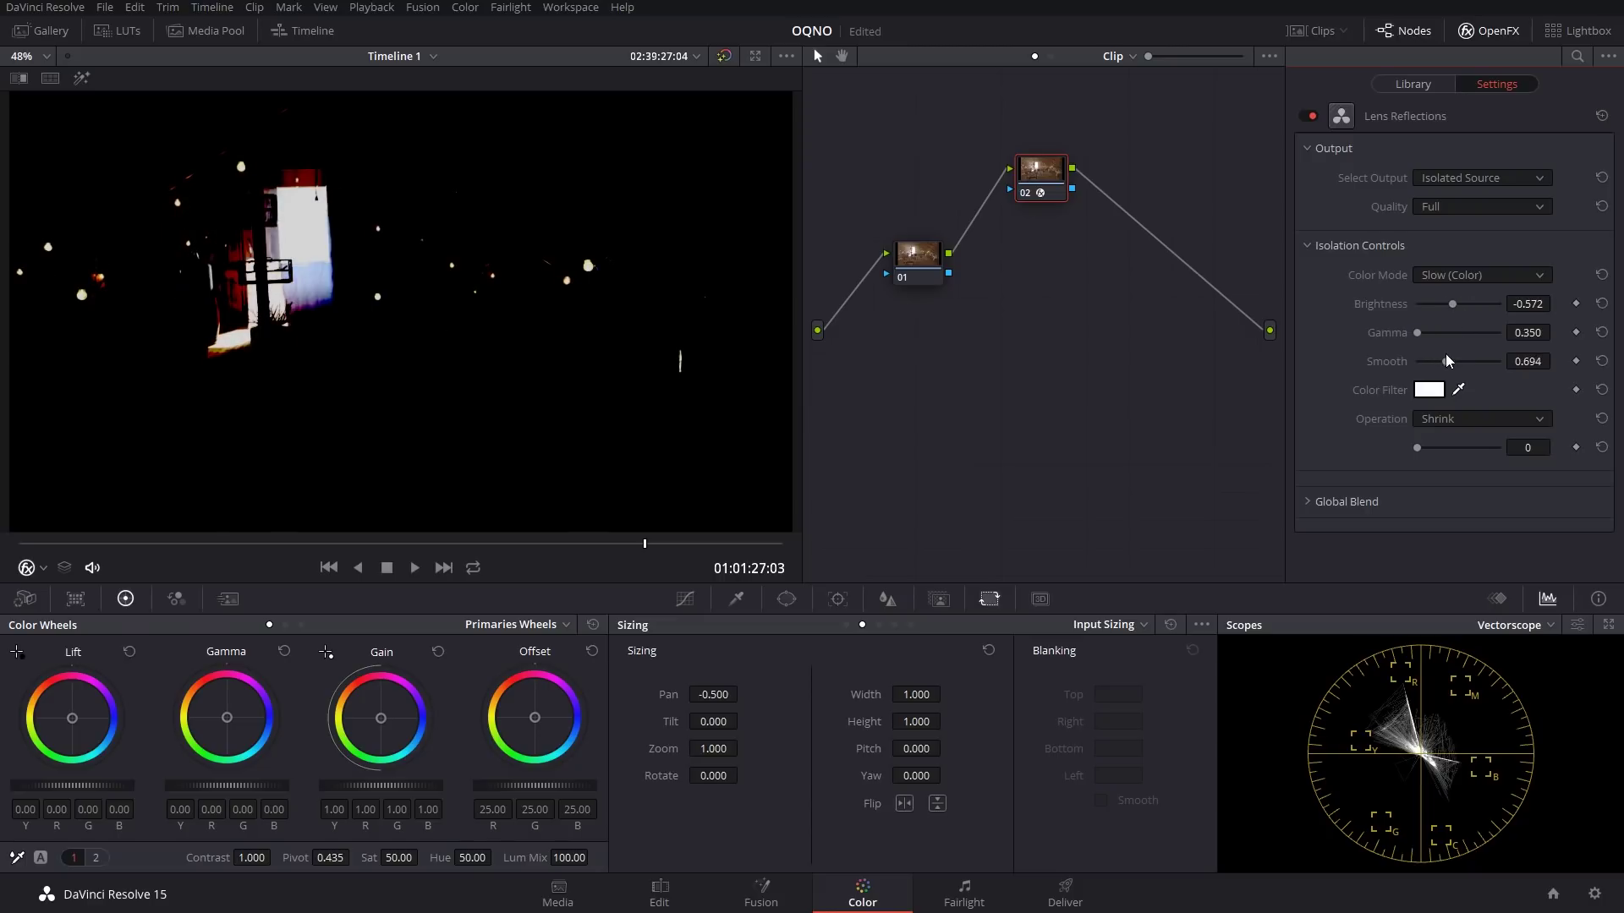
left_click_drag(1446, 361, 1463, 361)
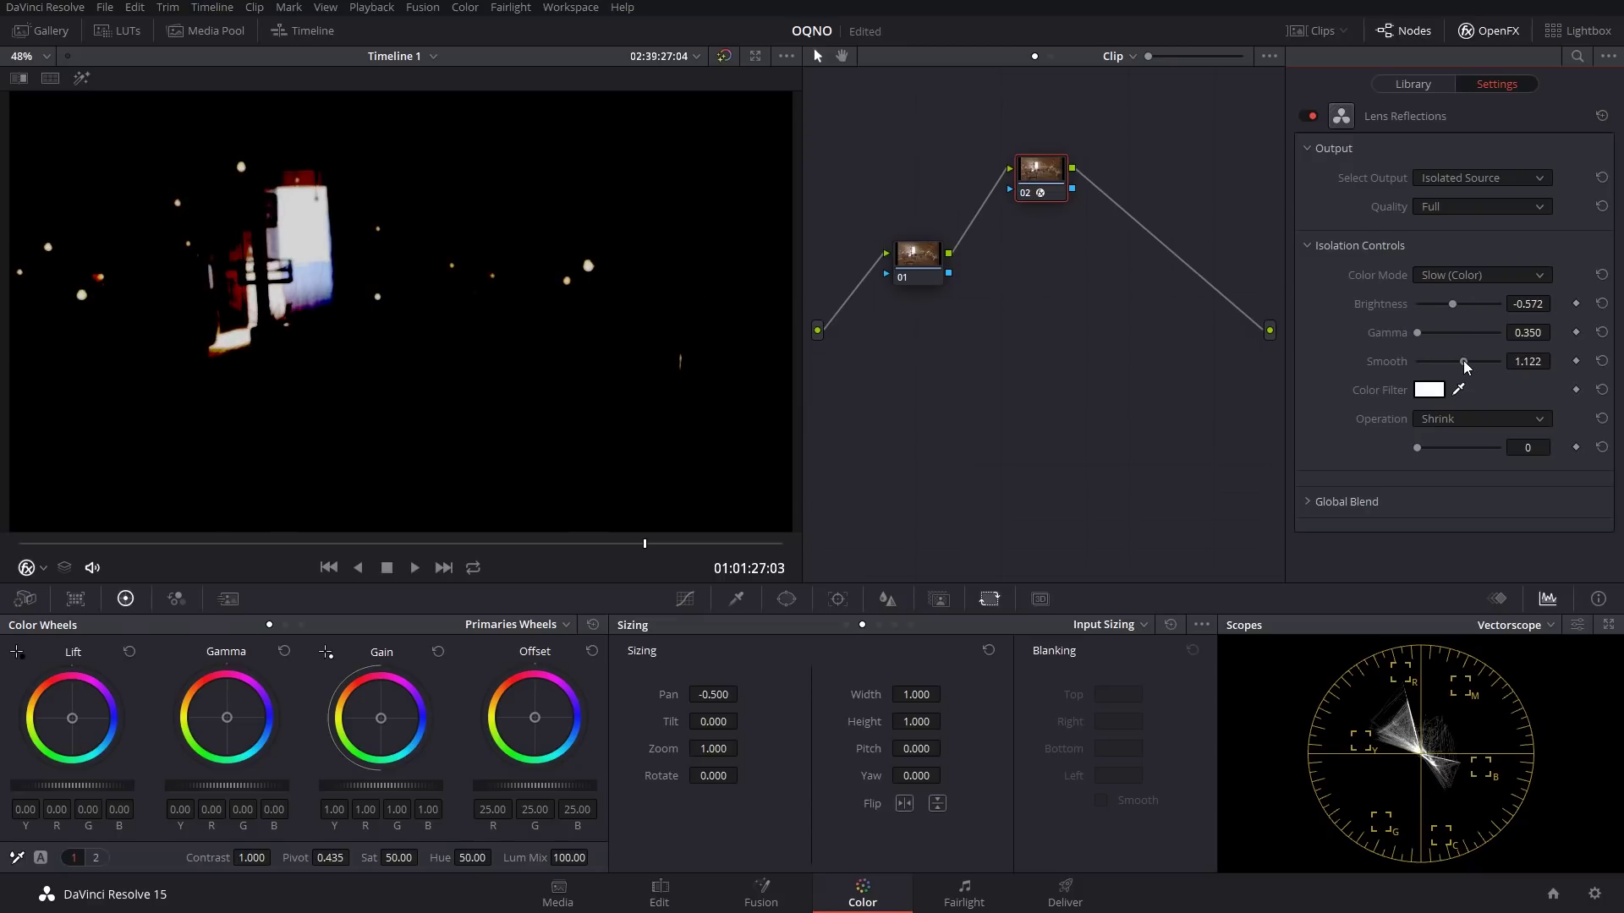
Switch the Lens Reflections output to Reflections Alone and expand the Reflecting Element 1 settings.
left_click(1475, 179)
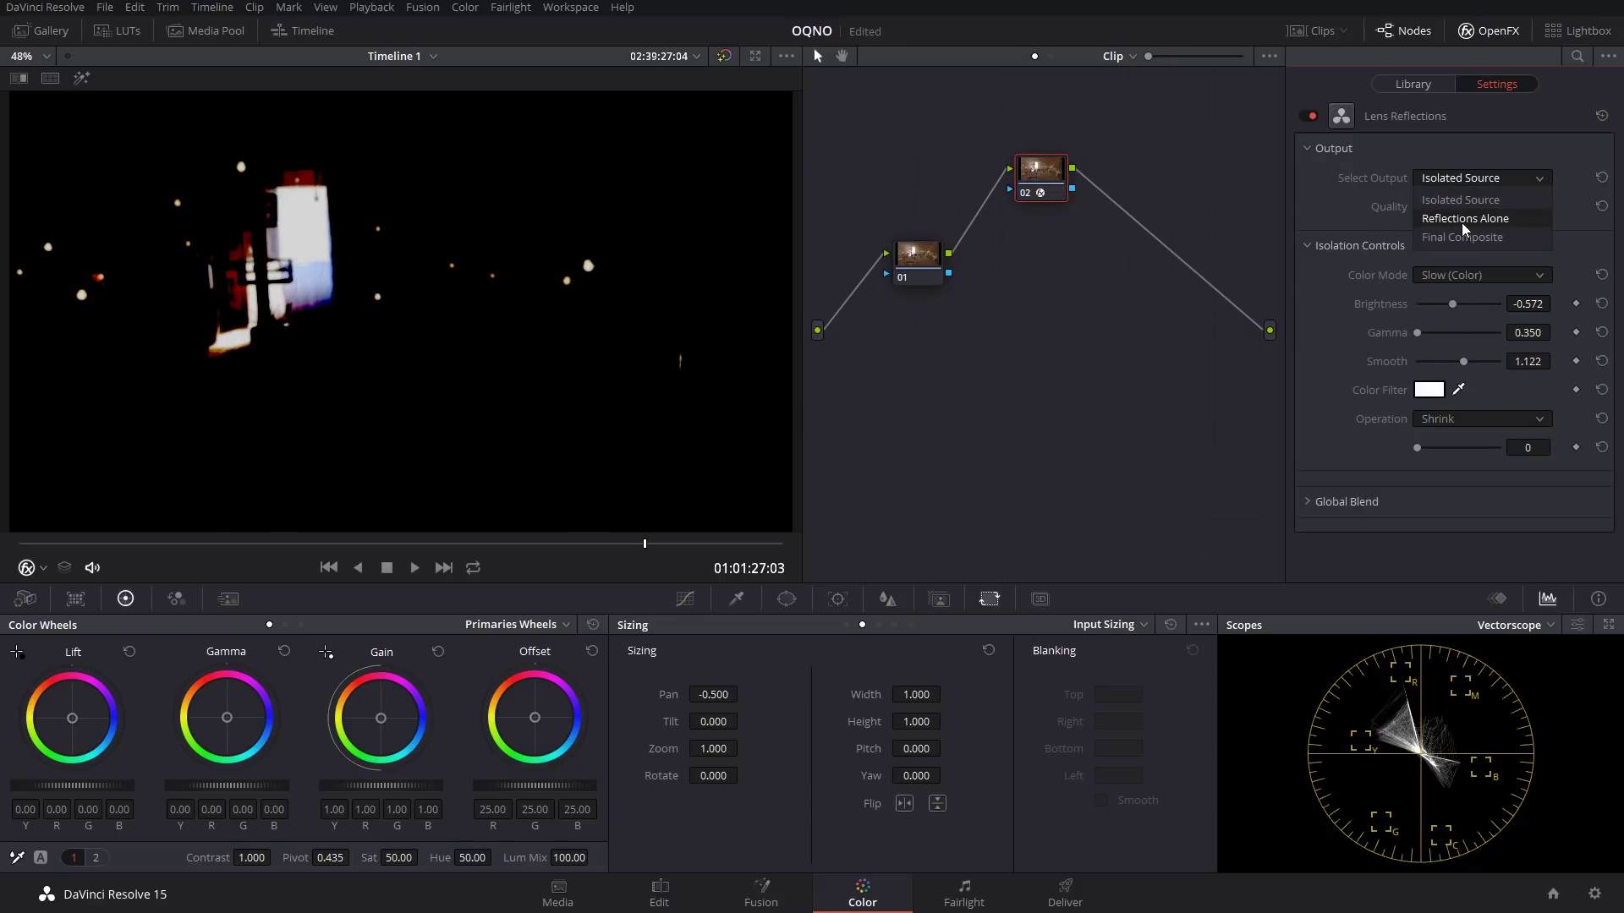
left_click(1461, 222)
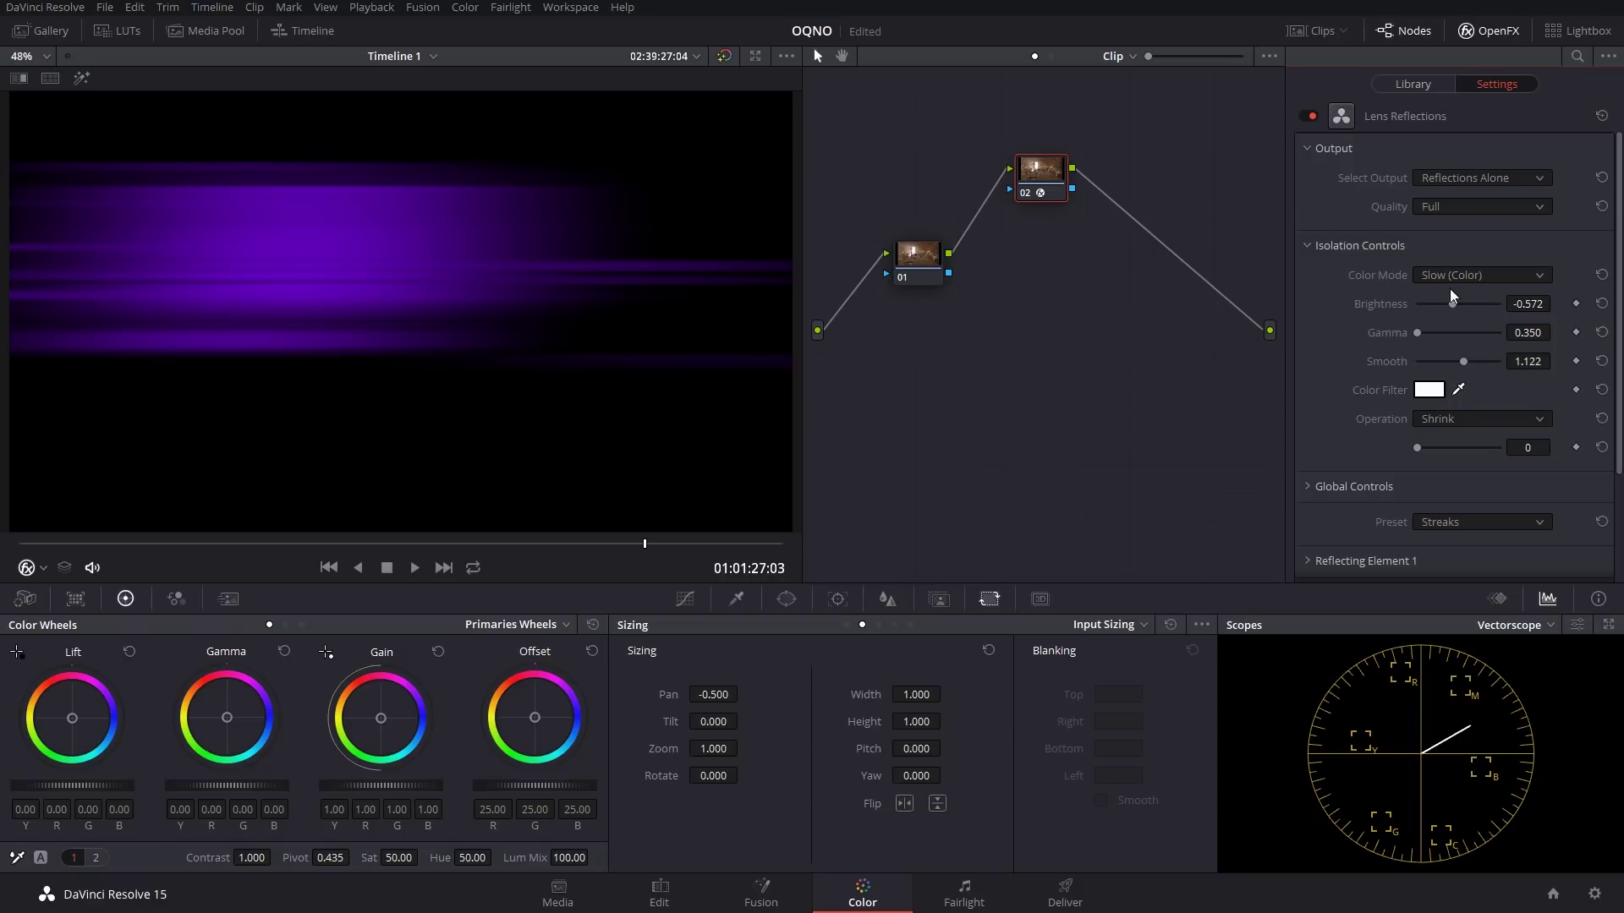
scroll(1328, 434, "down", 3)
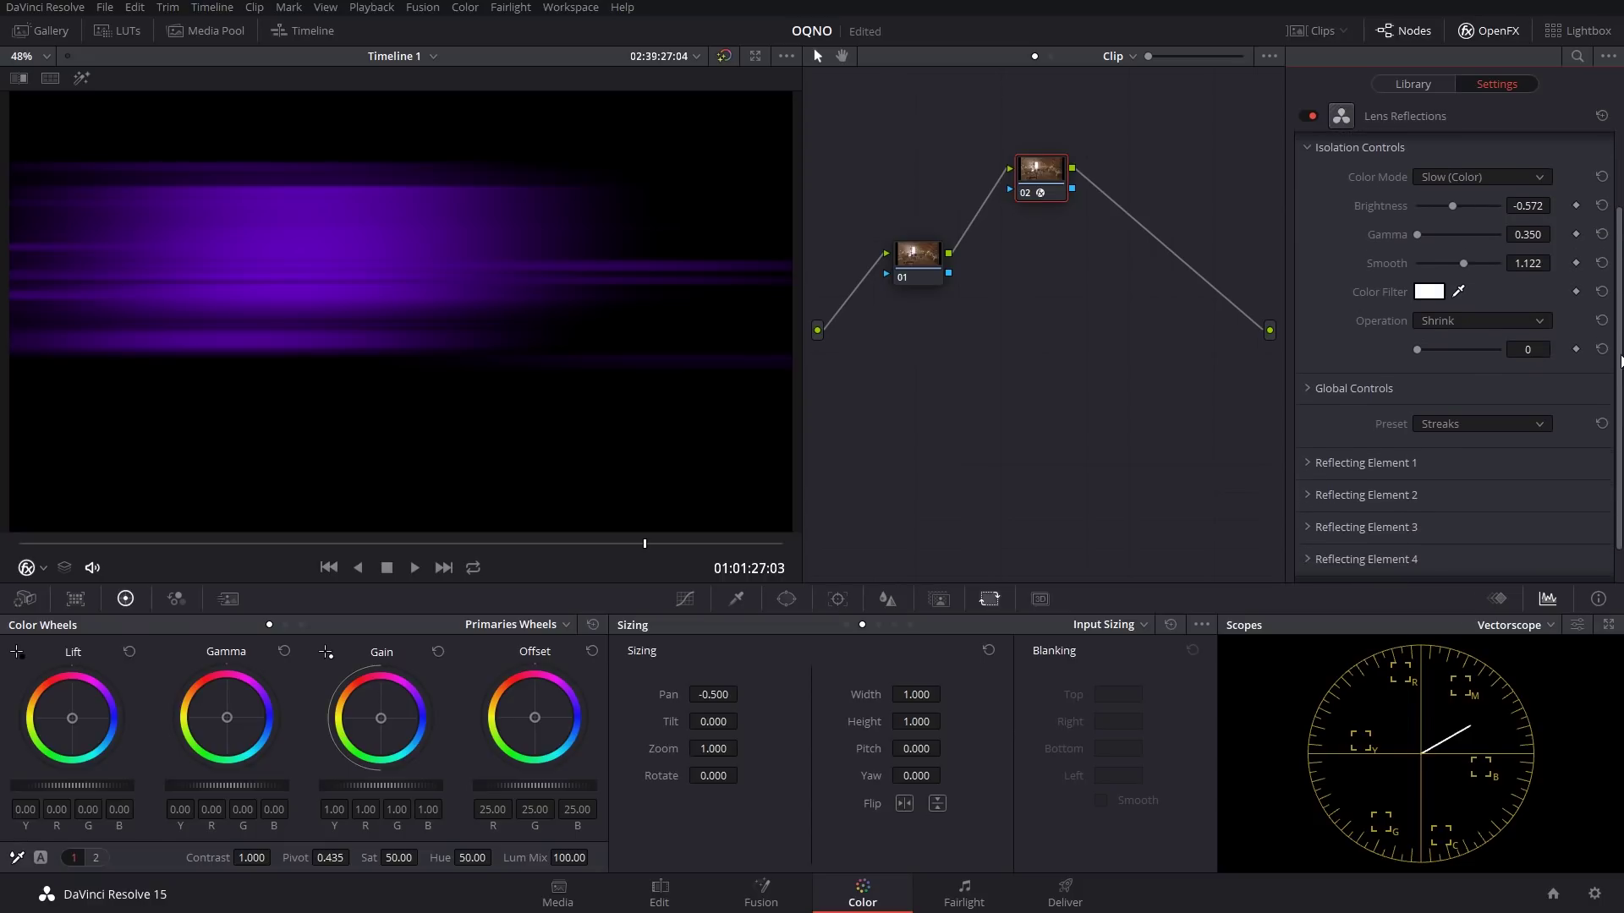
left_click(1328, 431)
scroll(1319, 482, "down", 6)
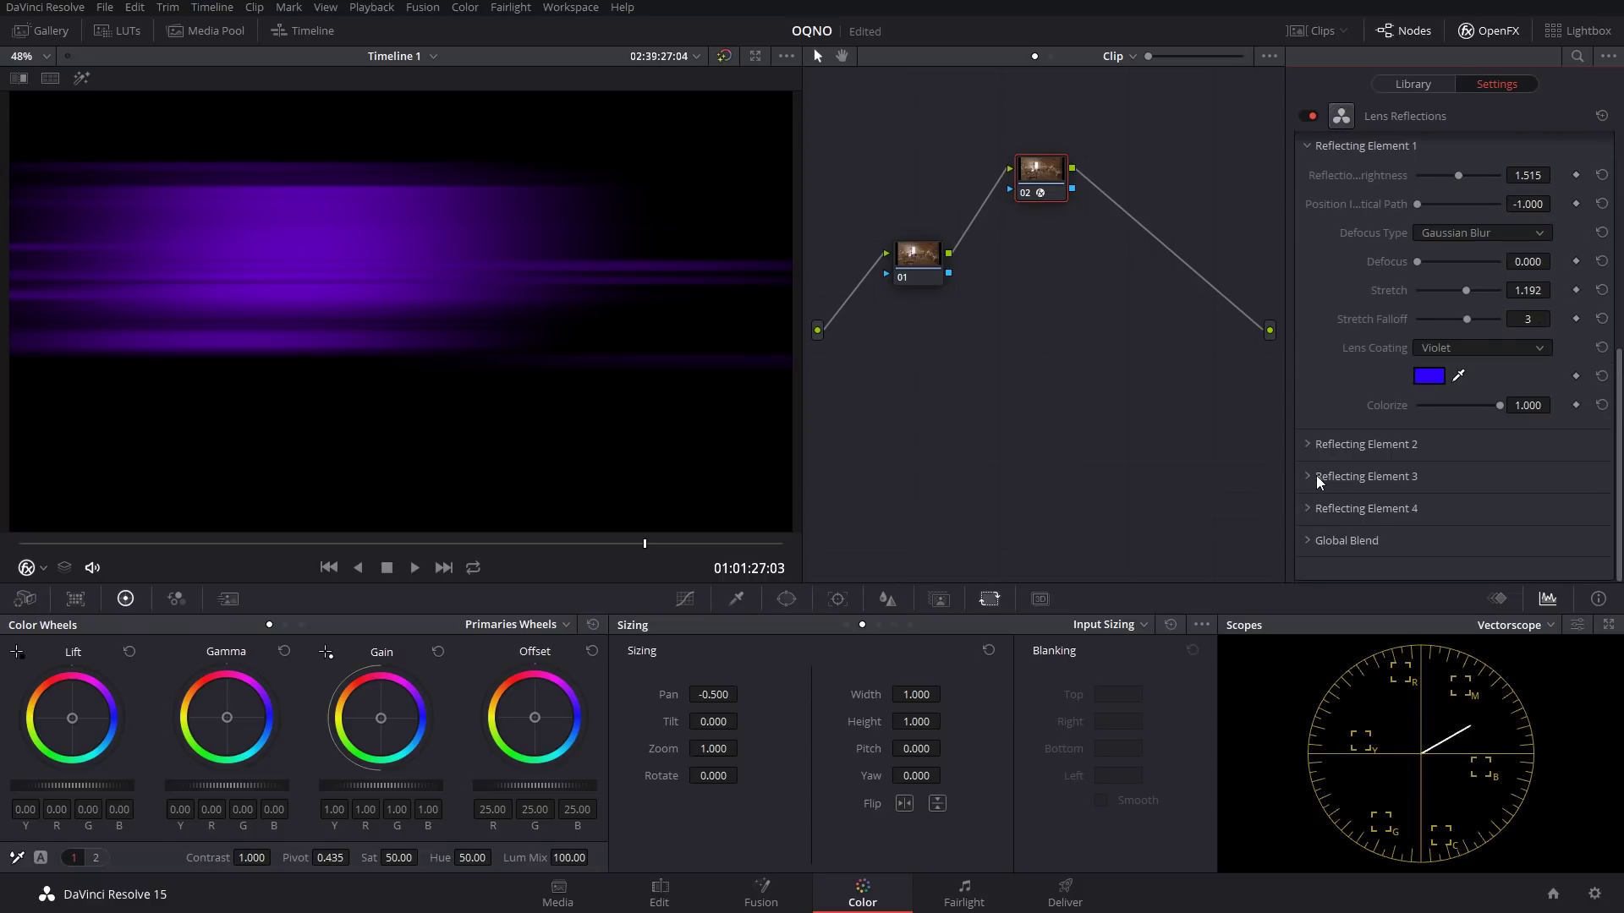
Examine the settings of Reflecting Elements 2 and 3 and collapse both sections.
left_click(1308, 444)
scroll(1306, 448, "down", 1)
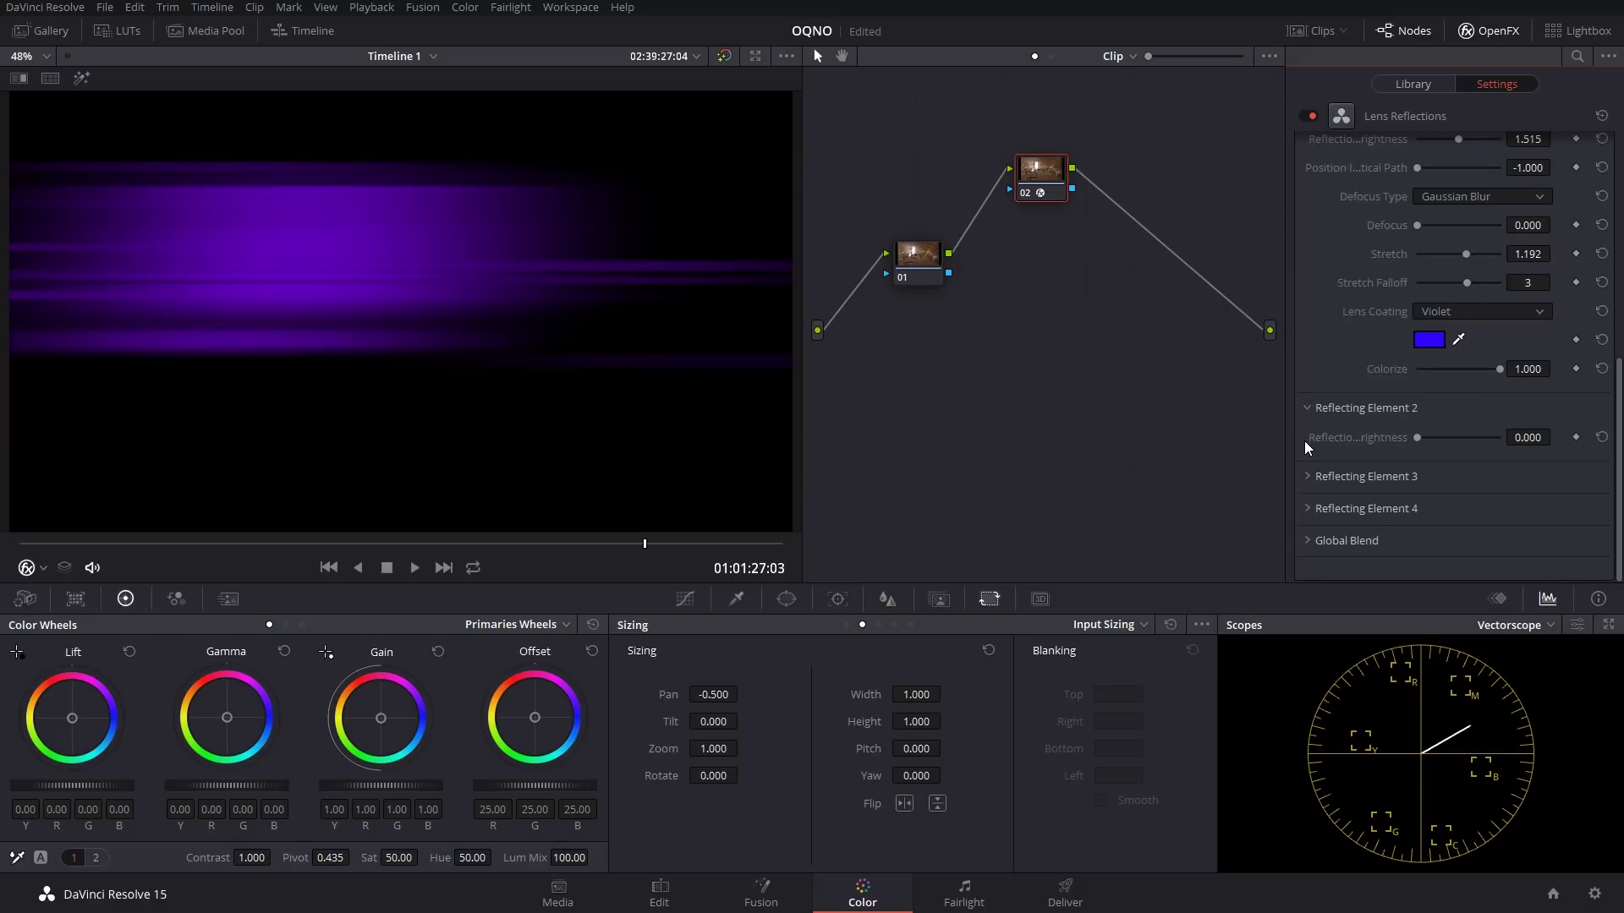
scroll(1309, 447, "up", 6)
scroll(1305, 447, "down", 5)
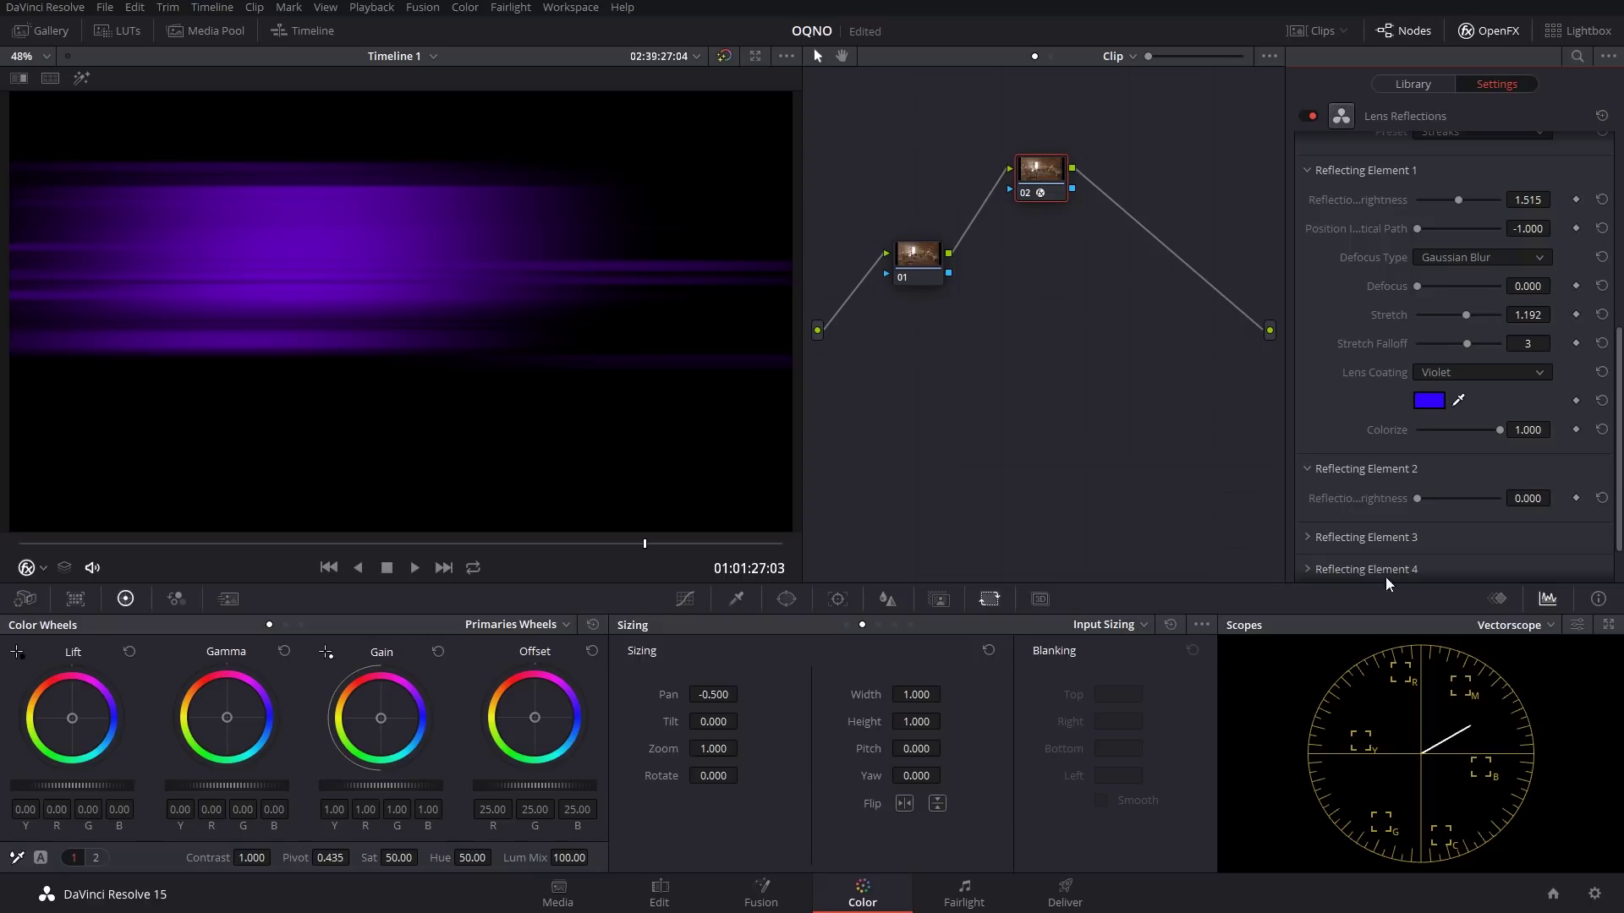
left_click(1309, 538)
scroll(1341, 543, "down", 1)
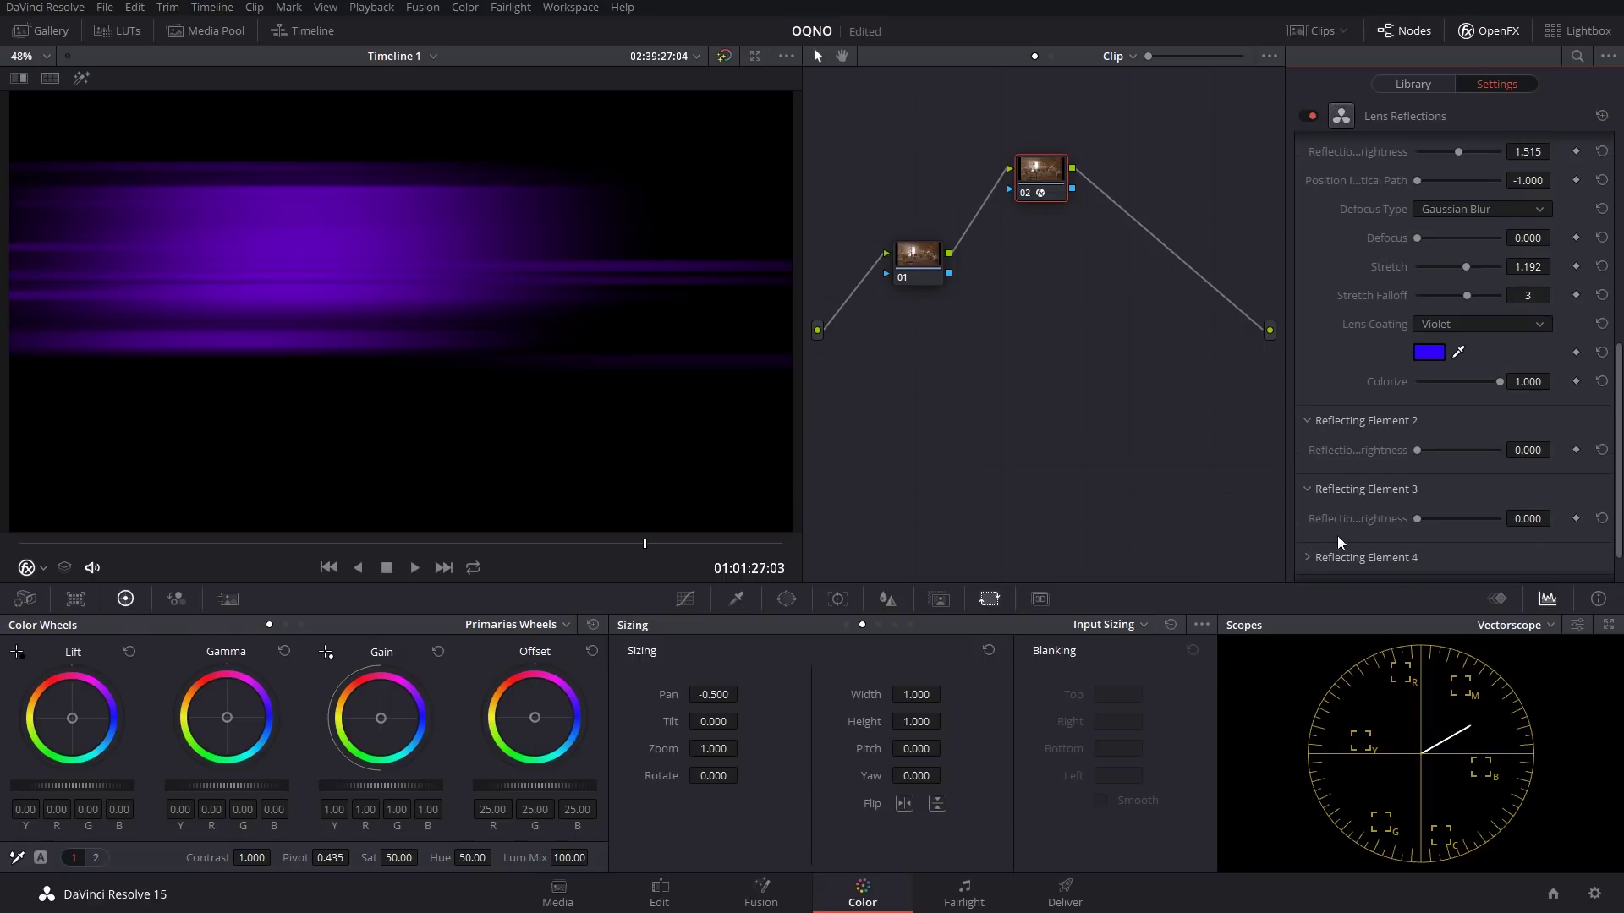
left_click(1308, 489)
scroll(1317, 431, "up", 4)
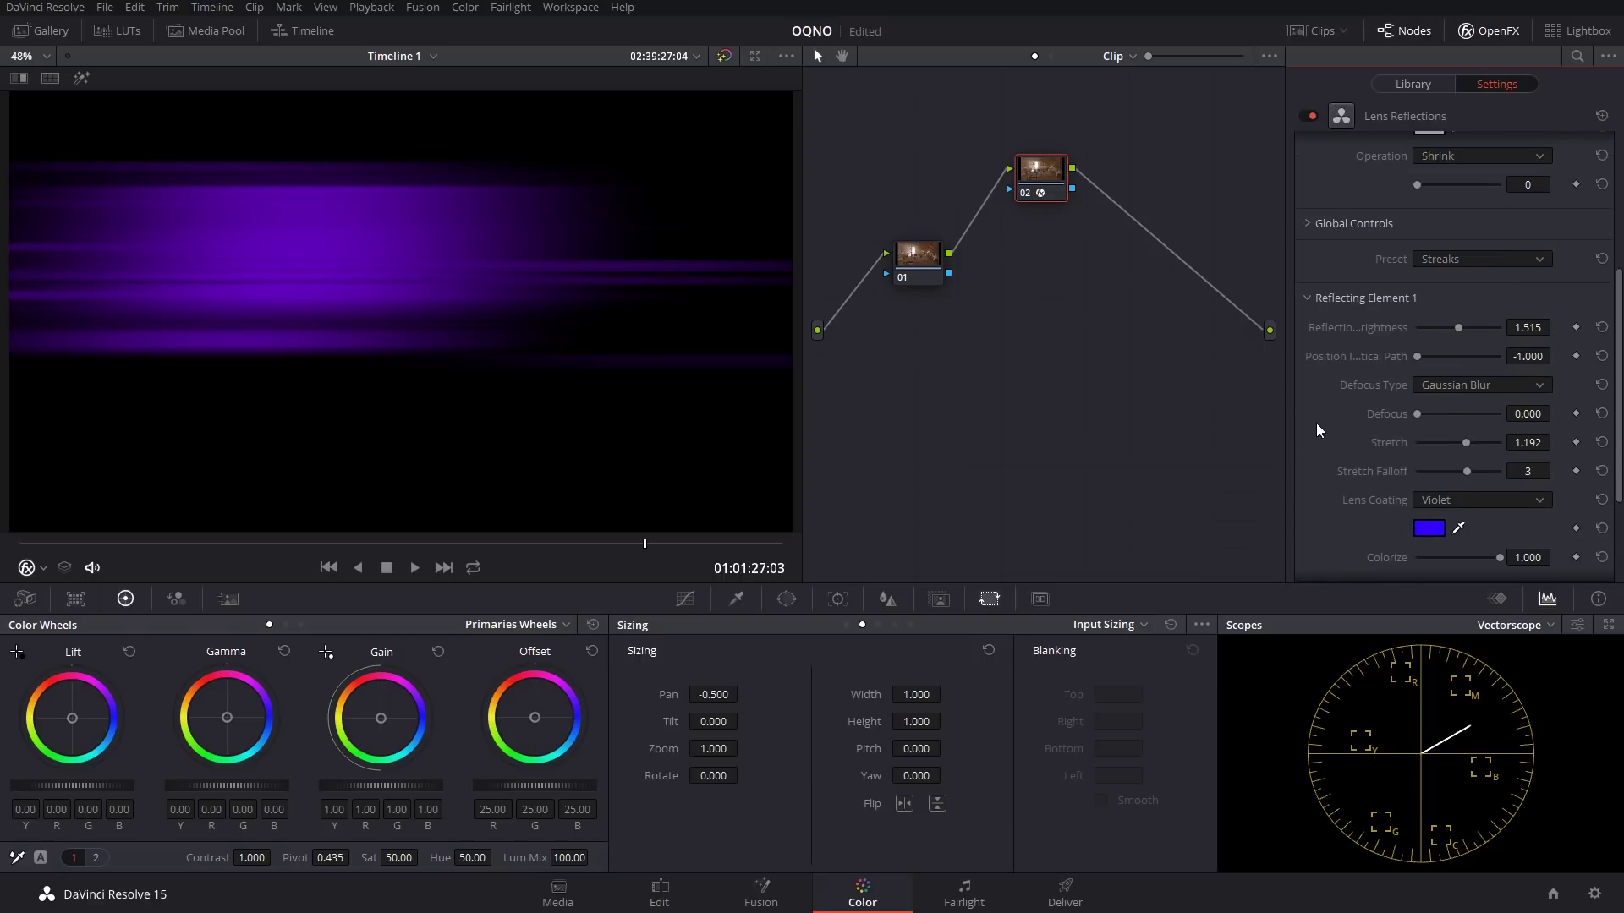
Set Reflecting Element 1's reflection brightness to about 1.592 and its position in optical path to about -0.603.
scroll(1462, 330, "down", 1)
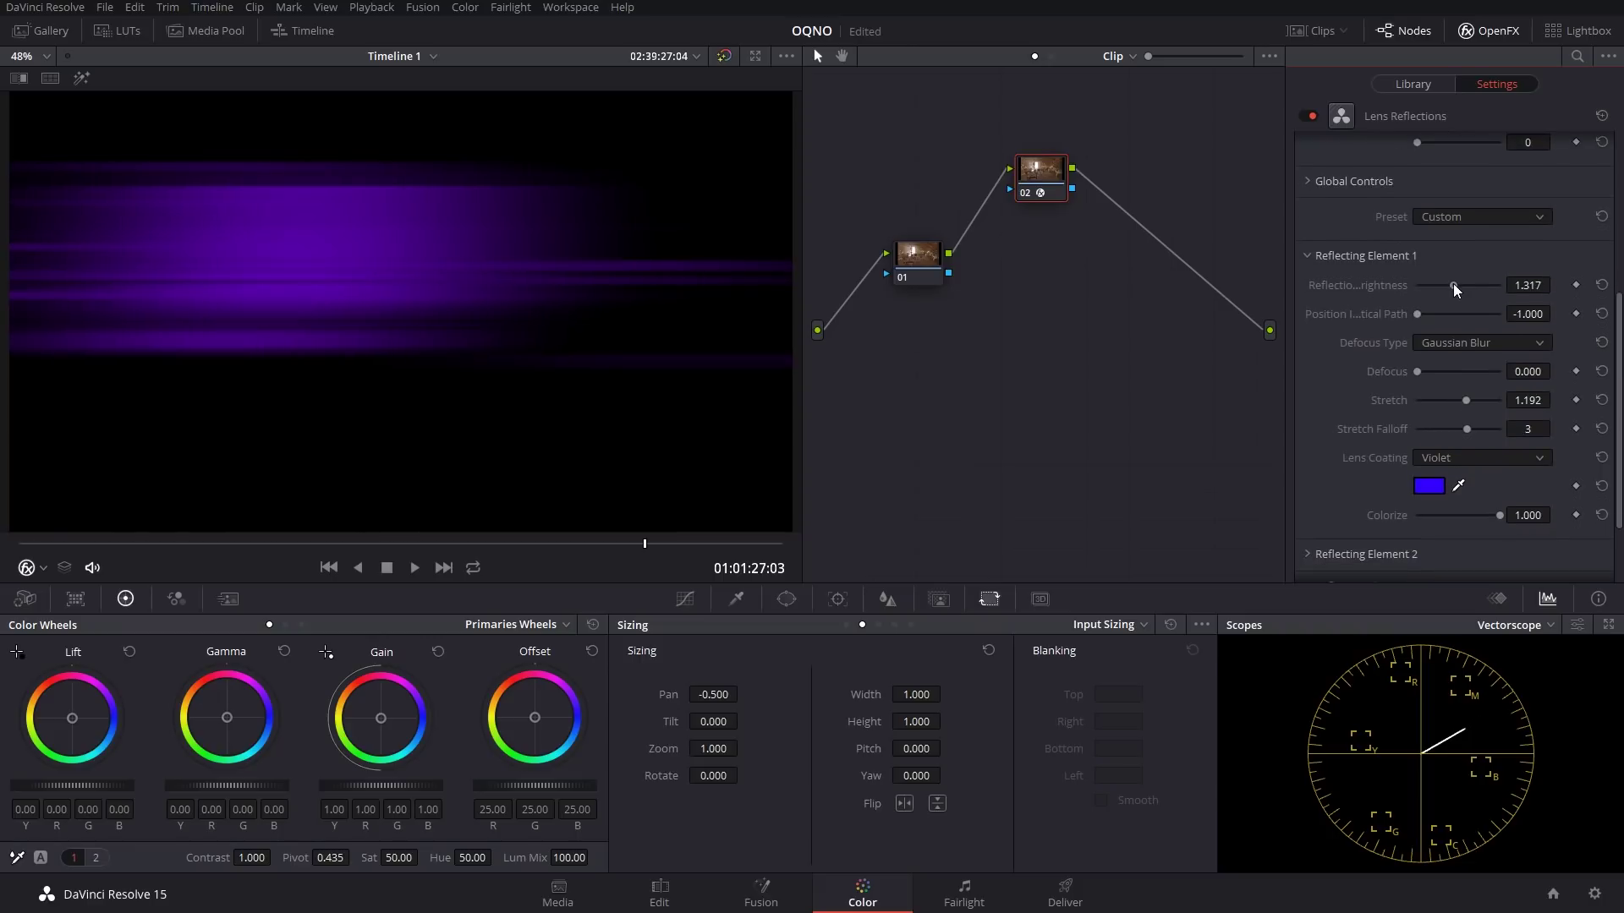
left_click_drag(1458, 285, 1462, 288)
left_click(1429, 314)
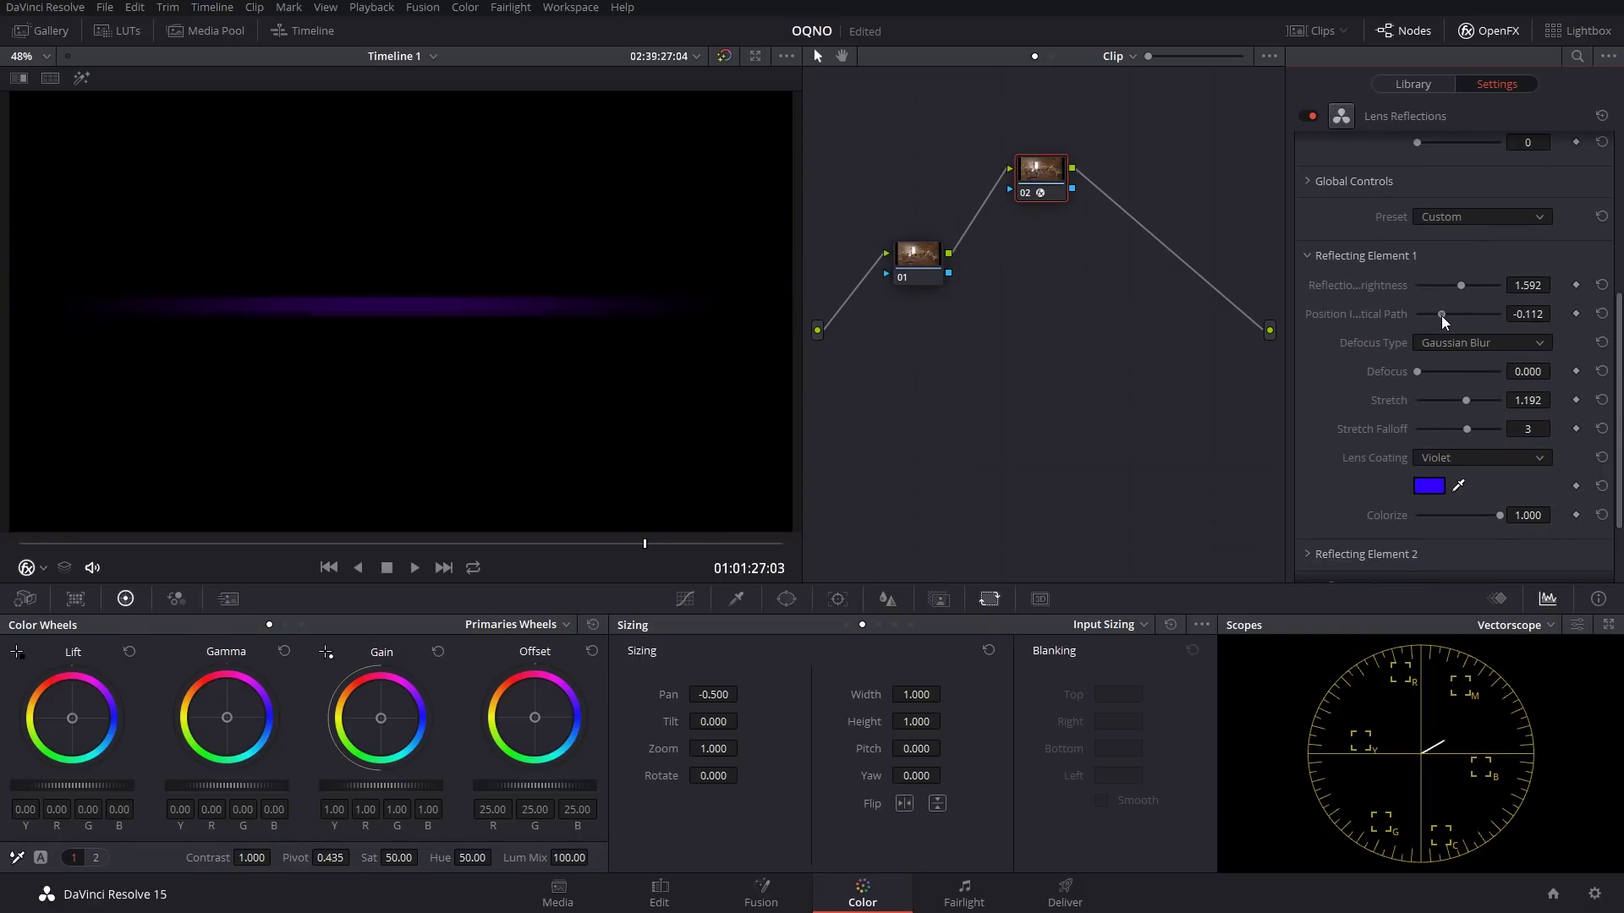
Try Box Blur, Triangular Blur and Lens Blur as Reflecting Element 1's defocus type, and return it to Gaussian Blur.
left_click(1451, 343)
left_click(1445, 364)
left_click(1451, 345)
left_click(1447, 383)
left_click(1450, 345)
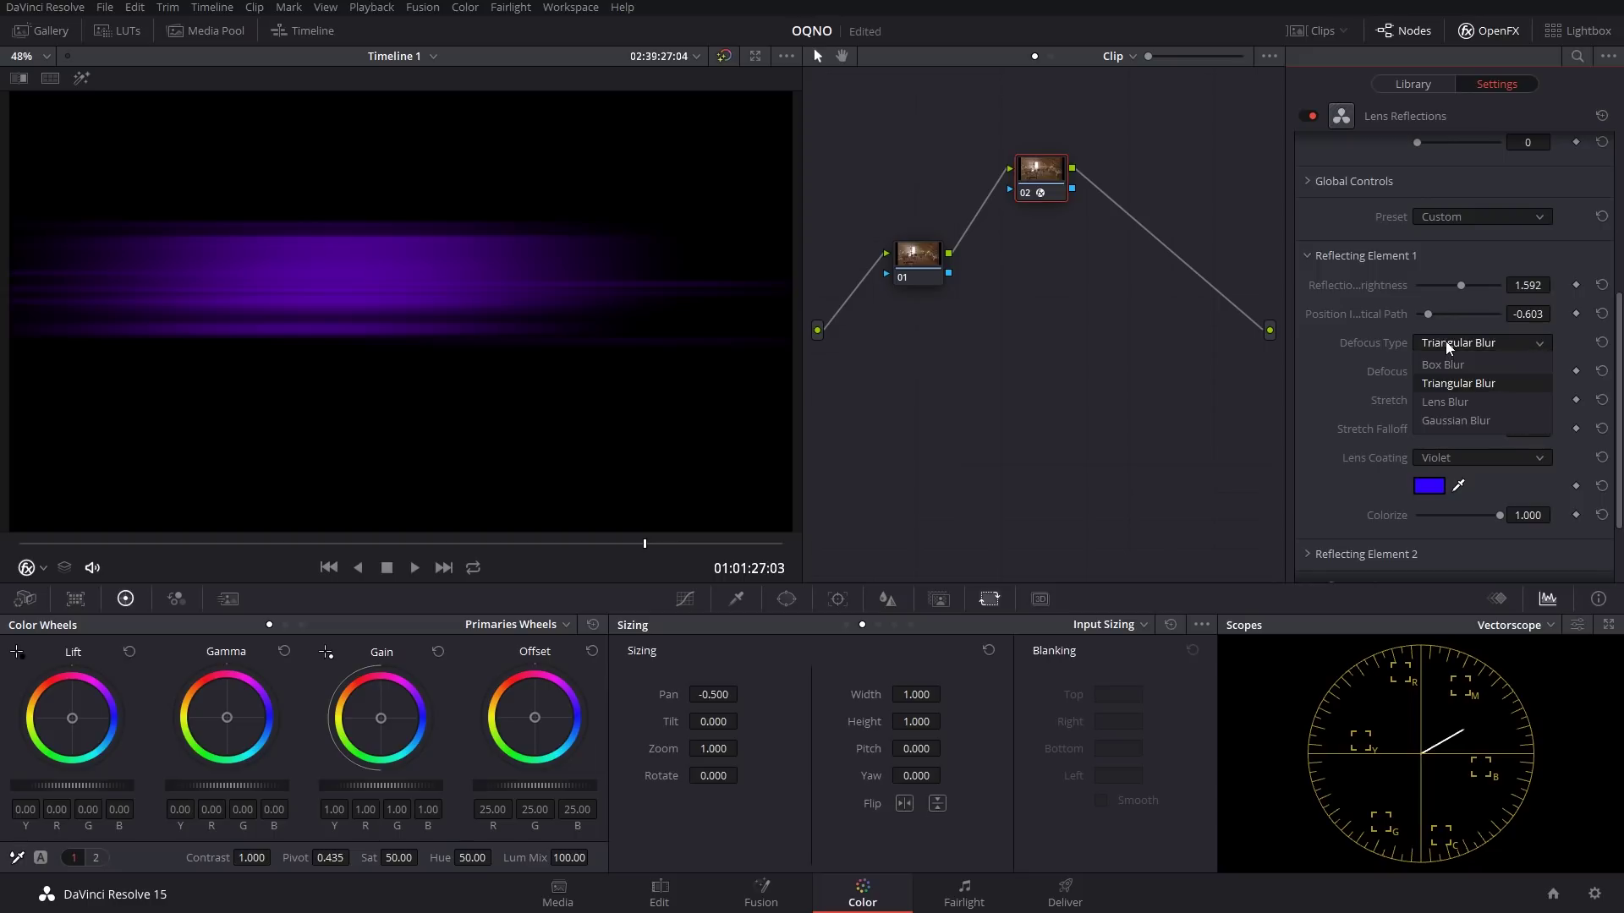
left_click(1445, 402)
left_click(1448, 345)
left_click(1448, 347)
Set Reflecting Element 1's defocus to about 0.143, stretch to about 1.082 and stretch falloff to 2.
left_click_drag(1419, 372, 1484, 436)
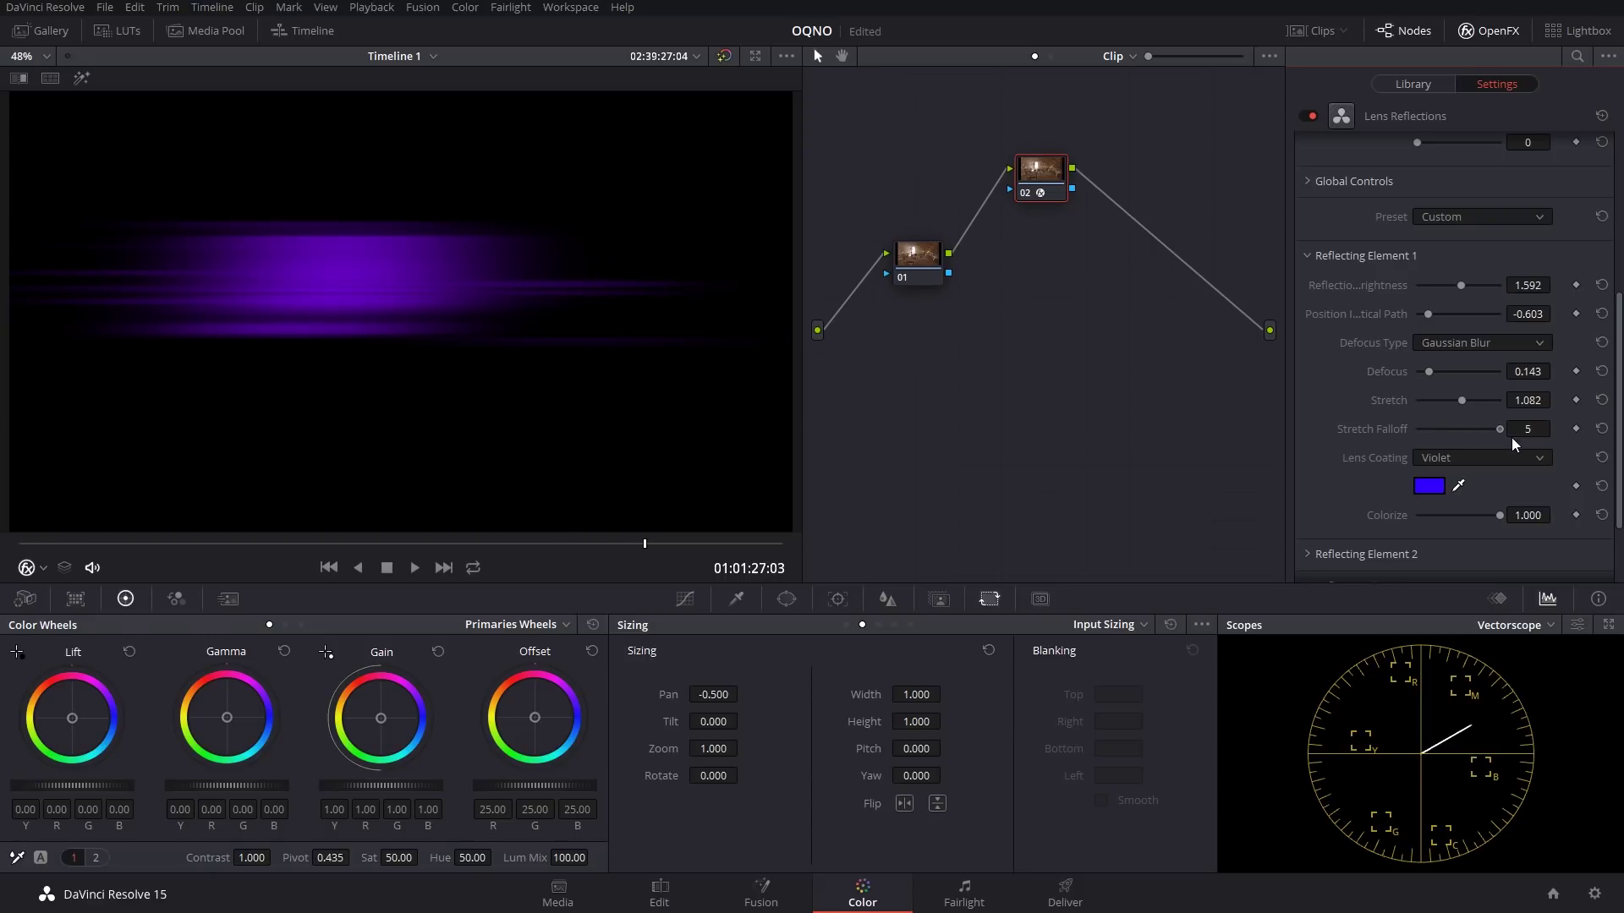
mouse_move(1486, 438)
left_mouse_down()
mouse_move(1436, 431)
mouse_move(1456, 434)
left_mouse_up()
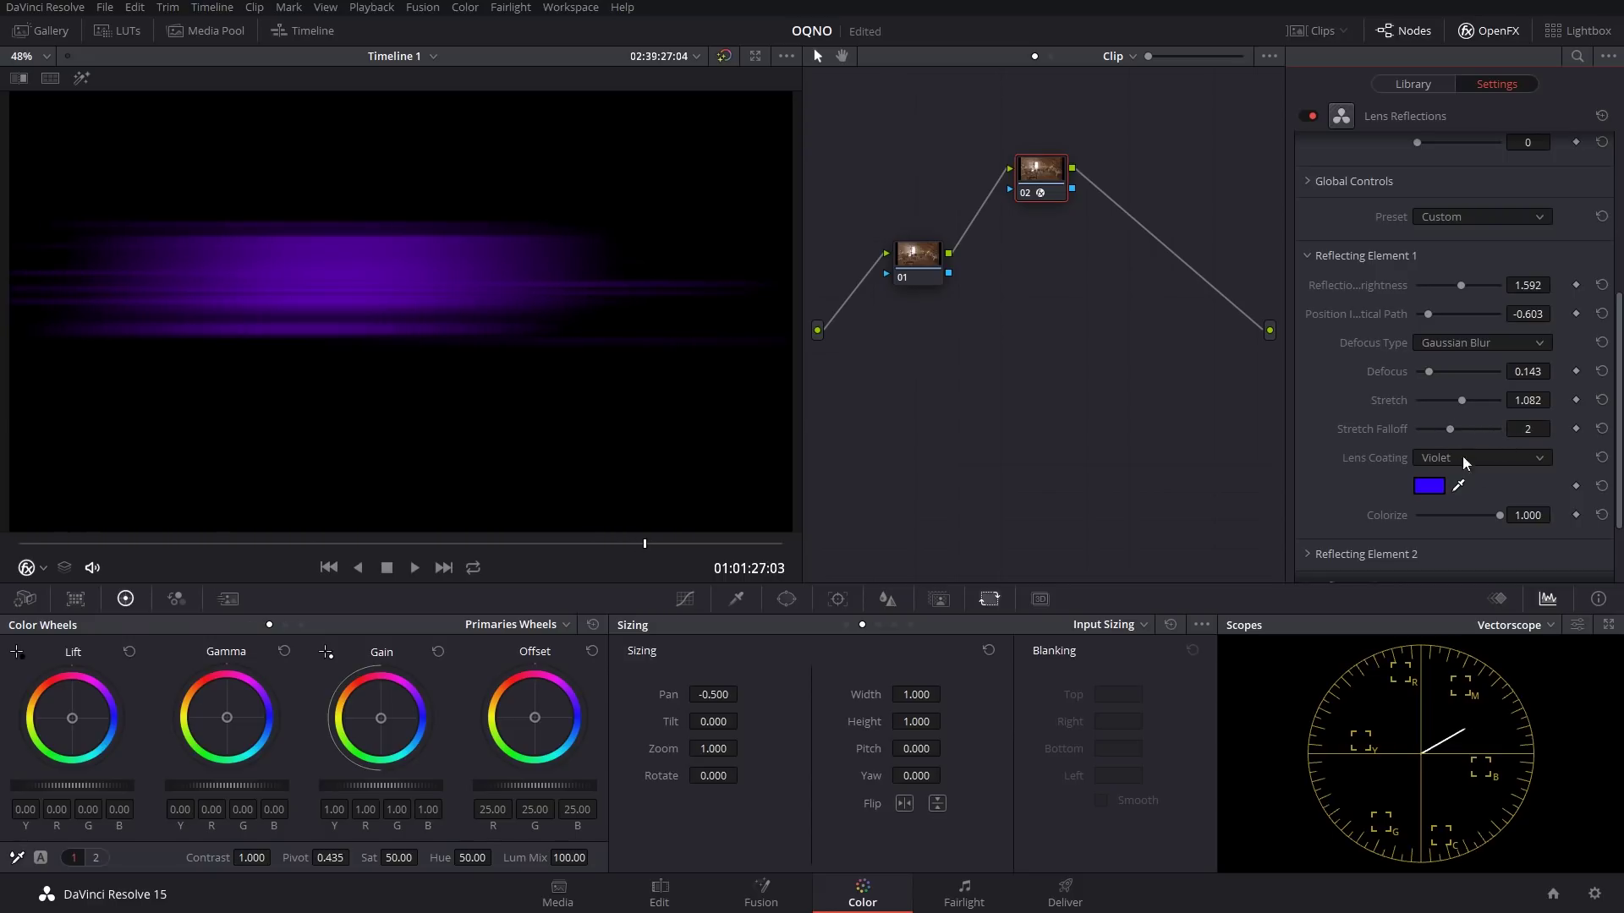
Try the Magenta, Orange and None lens coatings on Reflecting Element 1.
scroll(1456, 435, "down", 2)
left_click(1459, 375)
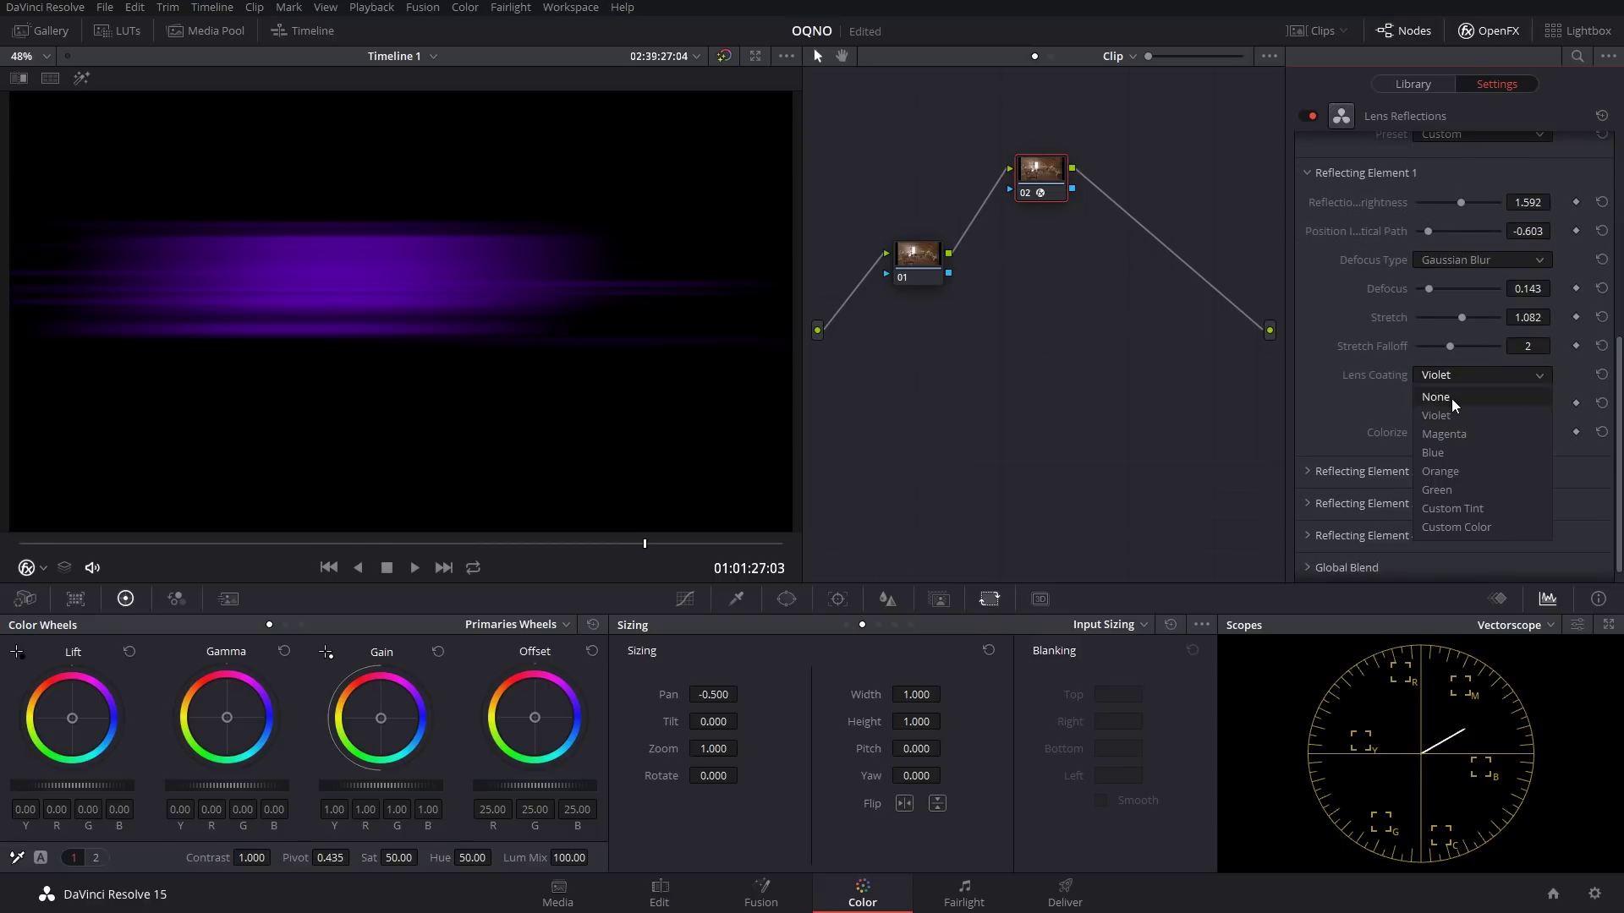
left_click(1451, 438)
left_click(1459, 375)
left_click(1441, 471)
left_click(1442, 375)
left_click(1436, 400)
Set Reflecting Element 1's lens coating to Orange and reduce its colorize amount to about 0.368.
left_click(1445, 418)
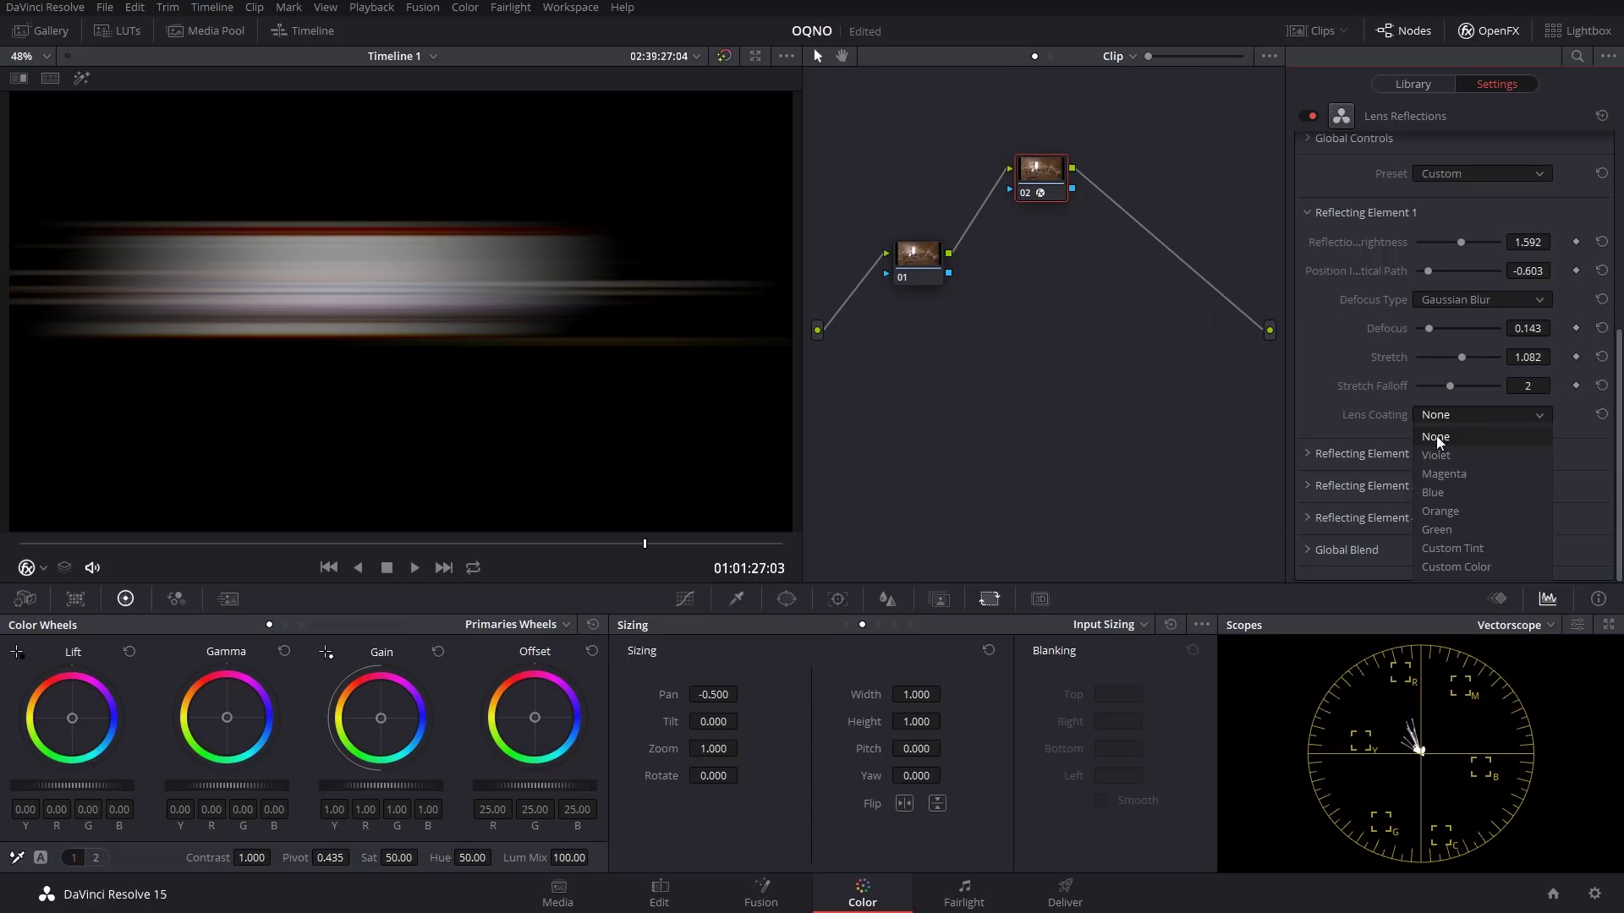
left_click(1448, 513)
left_click_drag(1489, 477, 1449, 473)
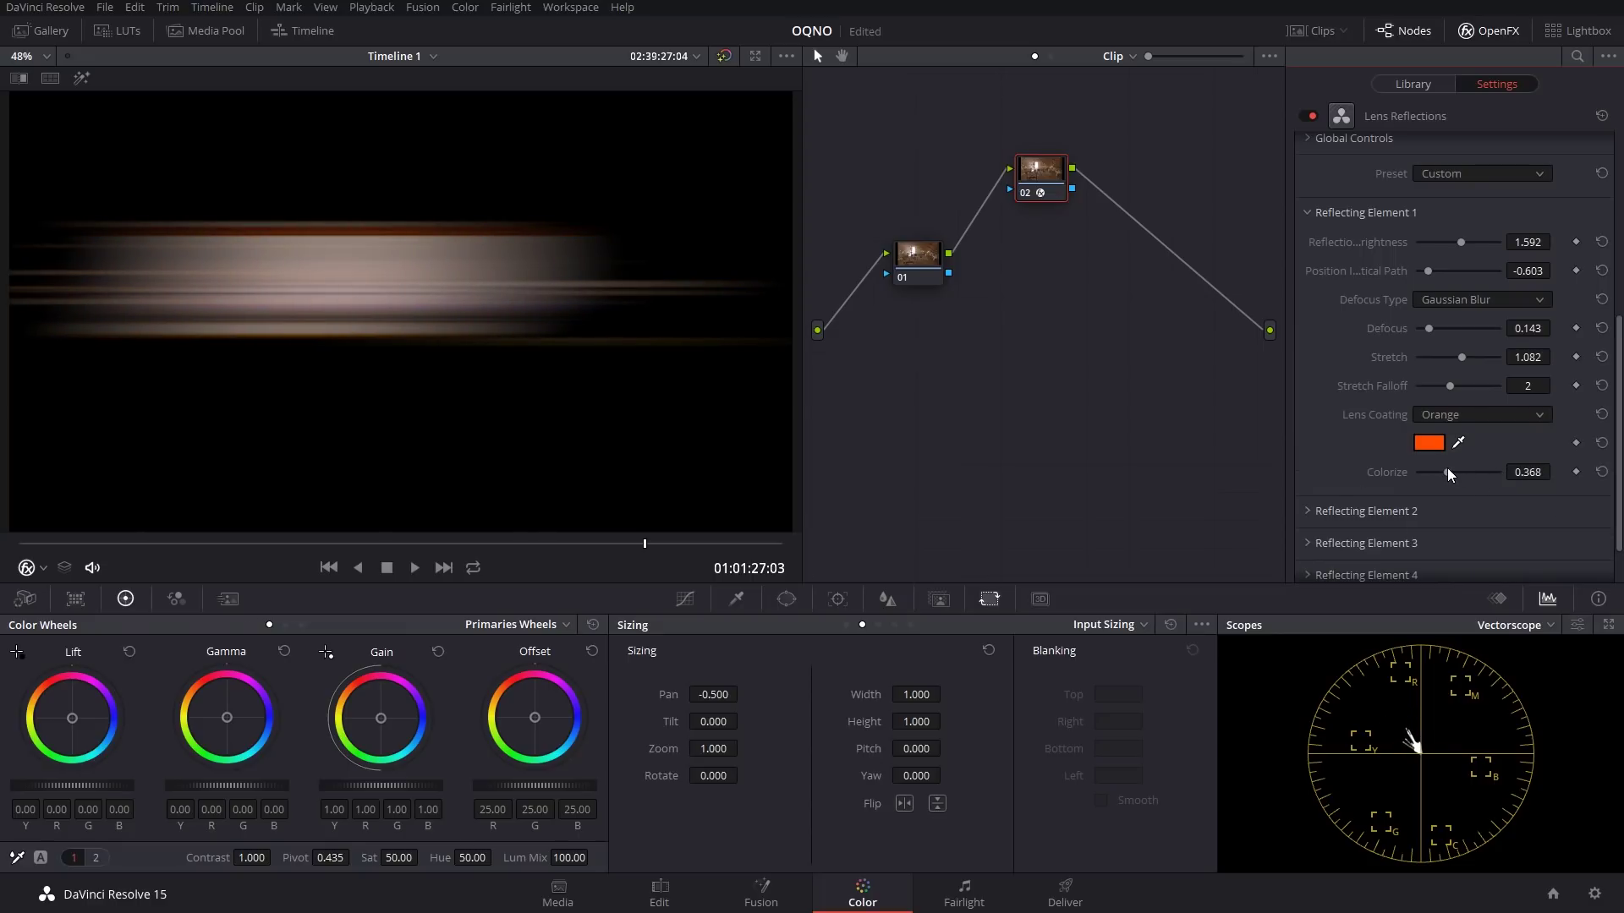
Set Reflecting Element 2's reflection brightness to about 1.561, position in optical path to about 1.143 and defocus to about 0.674.
left_click(1312, 510)
scroll(1310, 517, "down", 2)
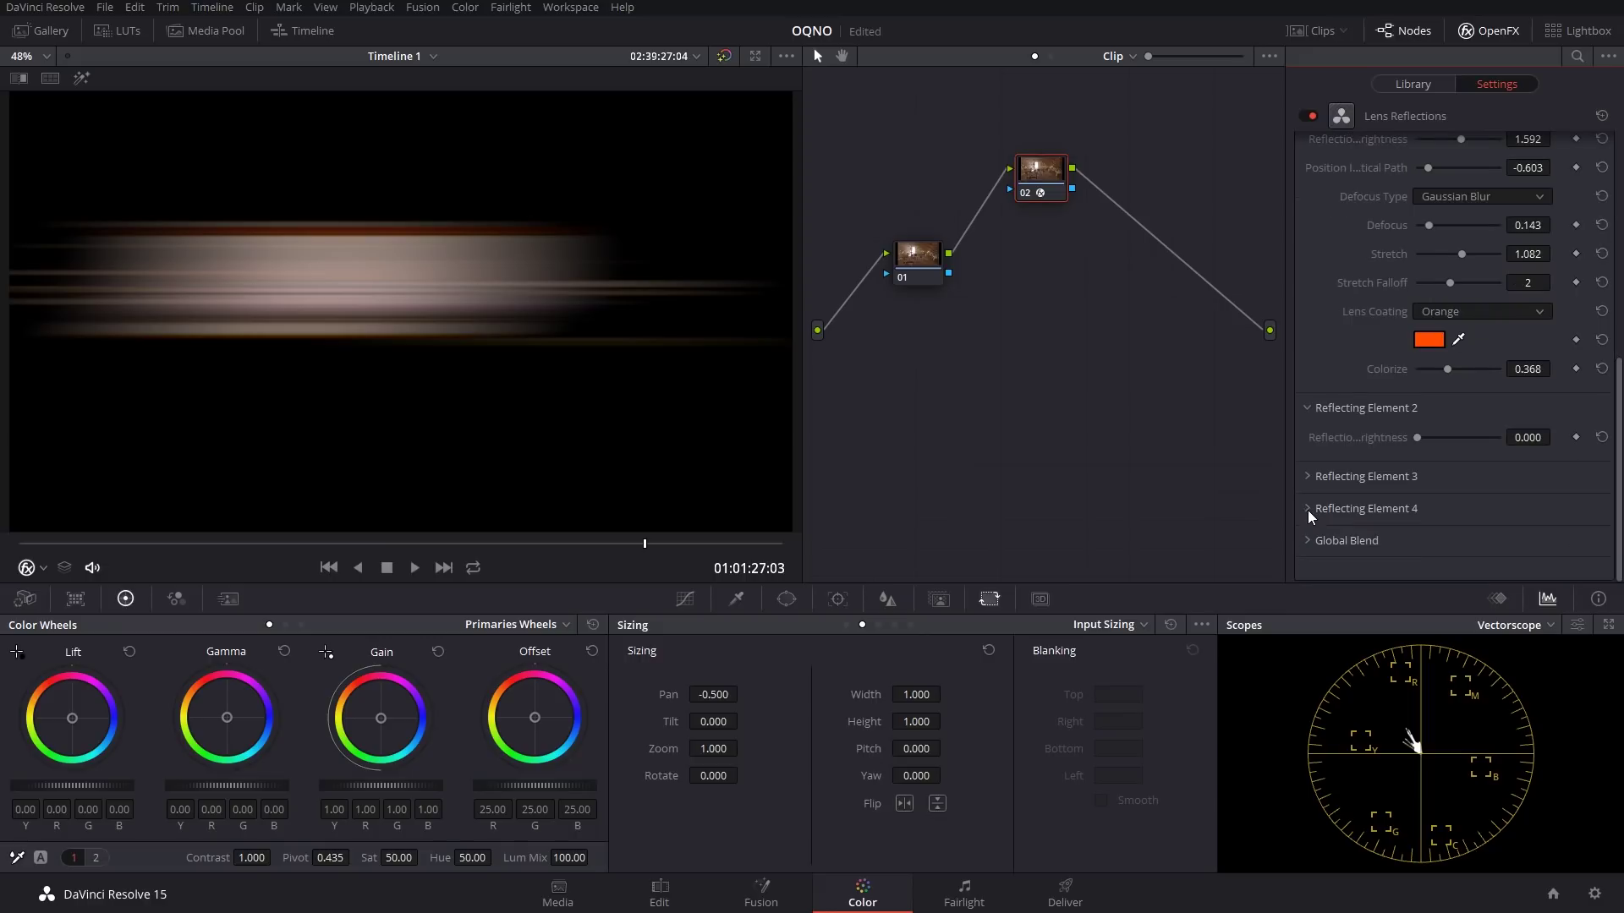
left_click_drag(1435, 439, 1475, 468)
left_click_drag(1436, 525, 1476, 533)
scroll(1320, 499, "down", 4)
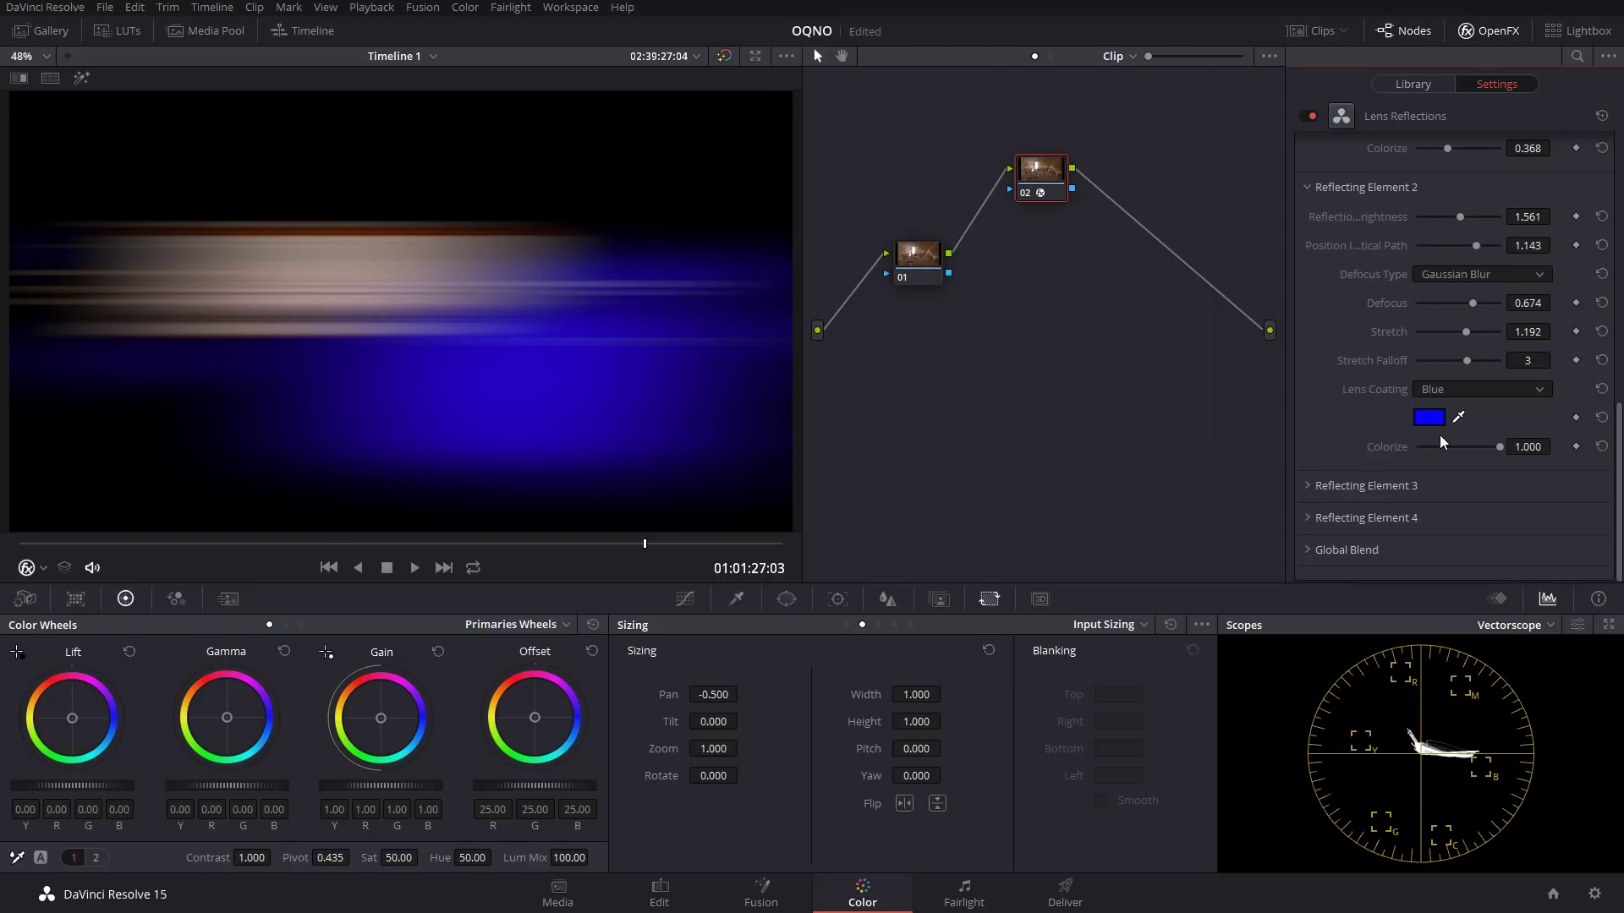
Lower Reflecting Element 2's colorize to the minimum and its reflection brightness to about 0.183.
left_click_drag(1461, 453, 1410, 444)
scroll(1345, 377, "up", 2)
left_click_drag(1460, 318, 1425, 318)
Set the Lens Reflections output to Final Composite and play back the barn clip.
scroll(1348, 319, "up", 10)
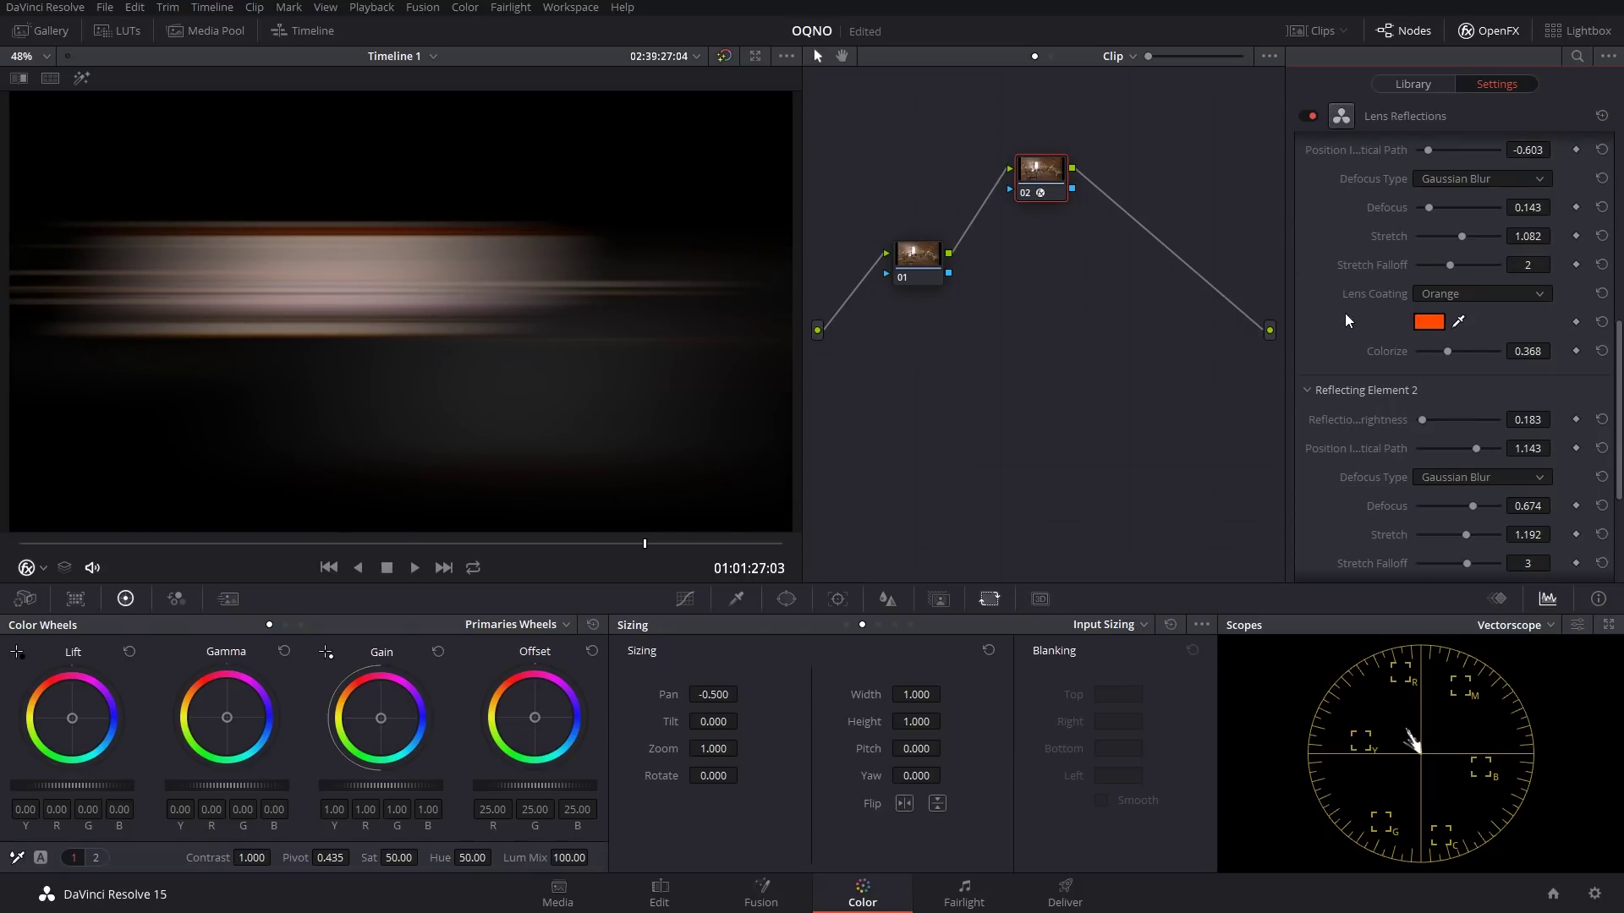
left_click(1448, 180)
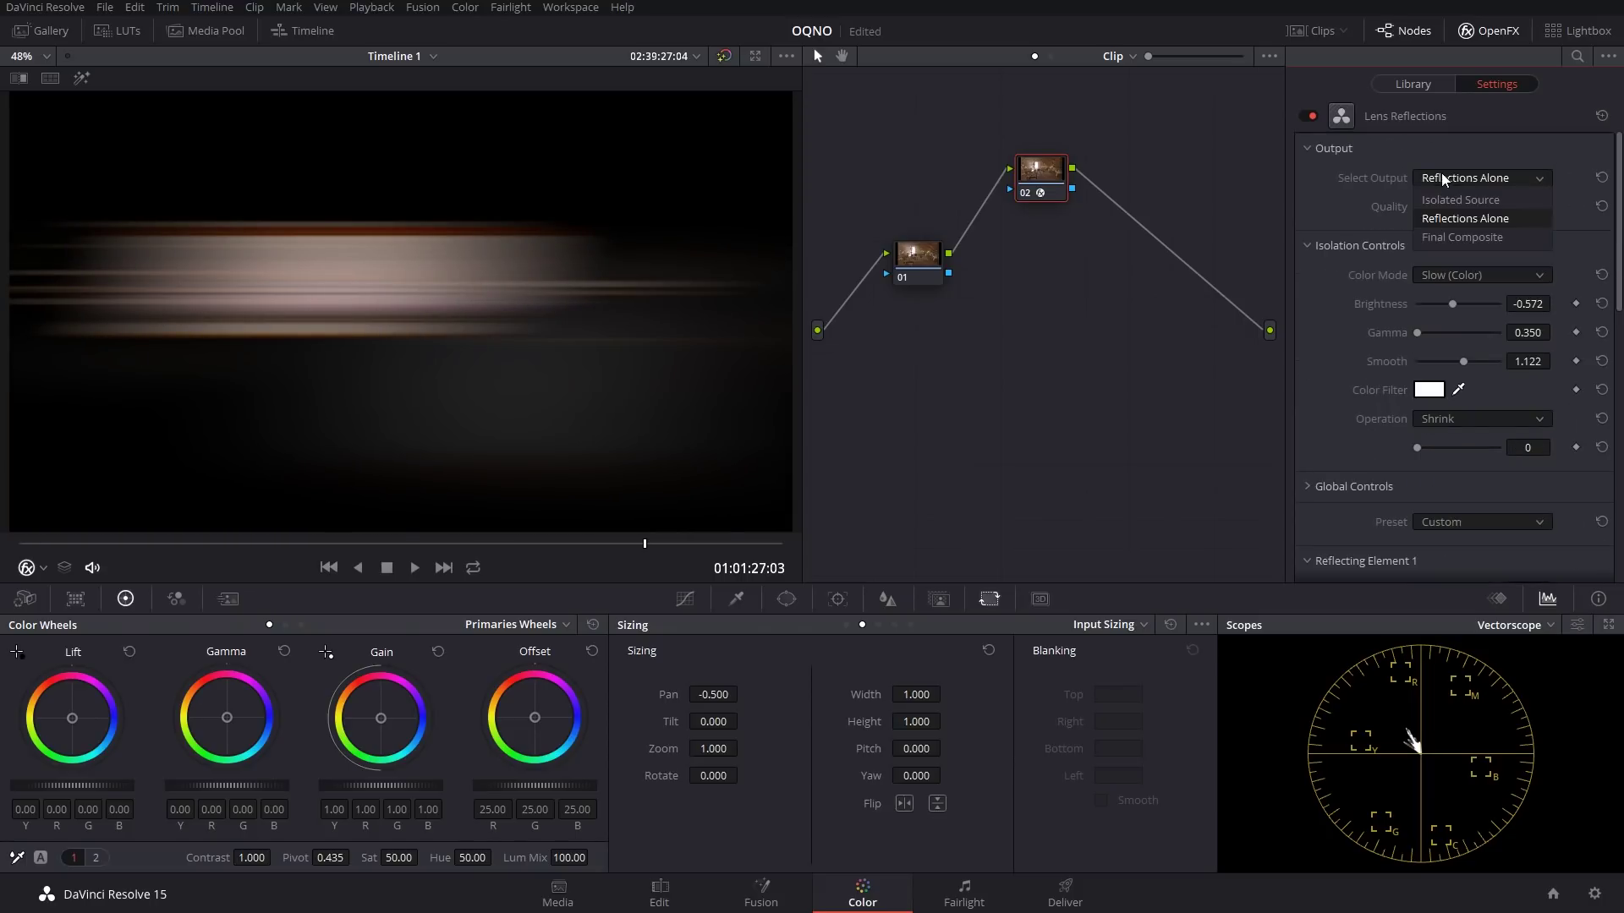
left_click(1442, 243)
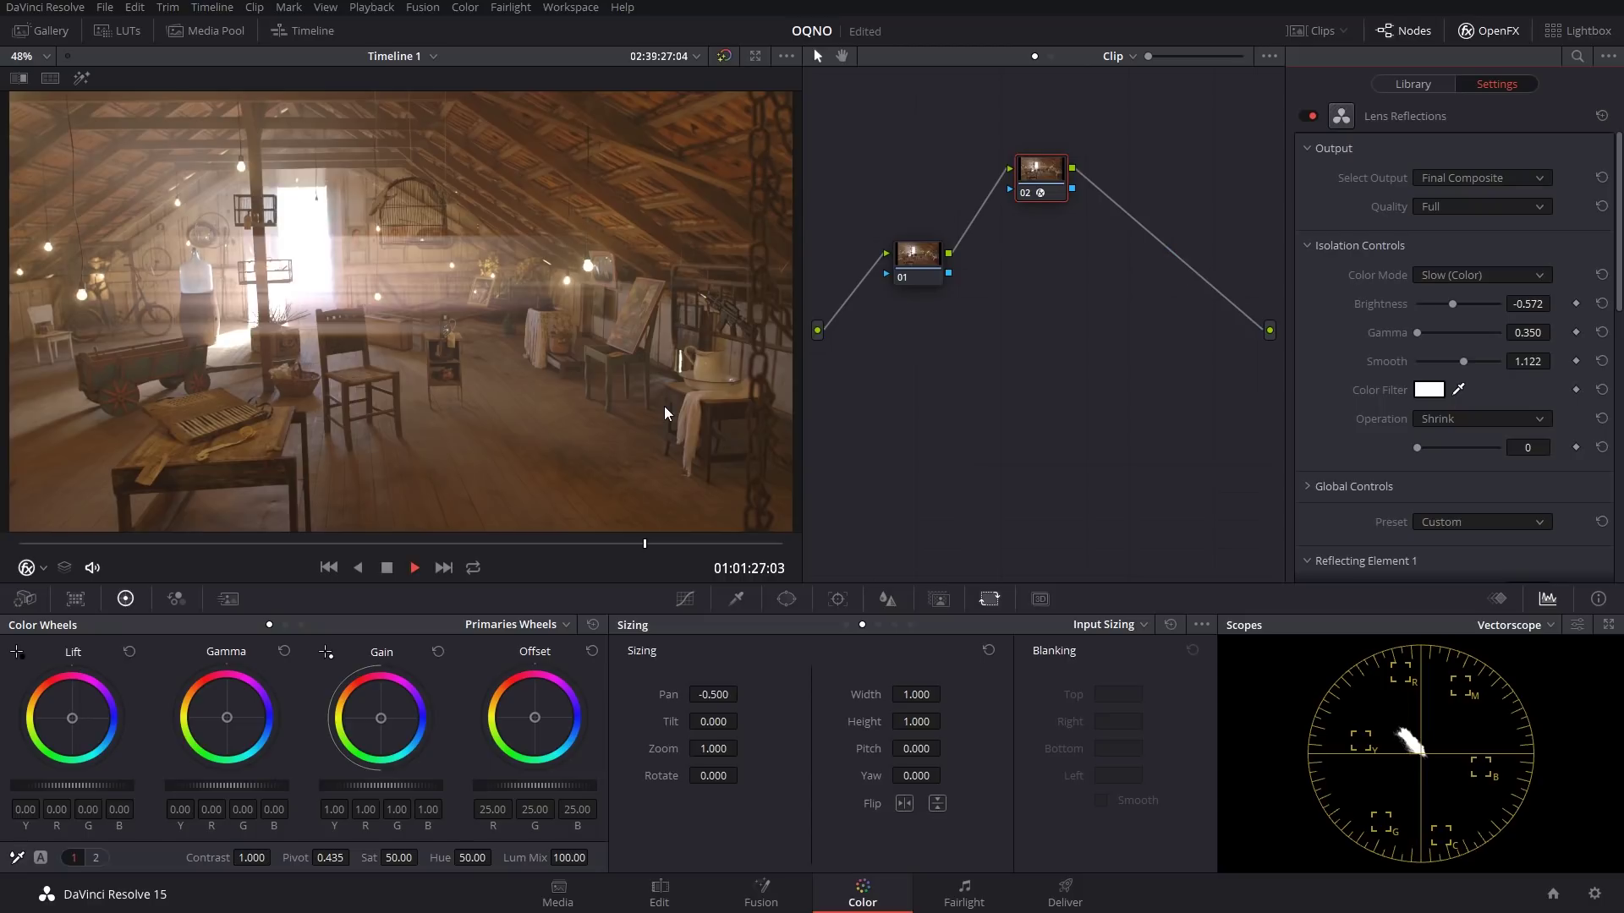
key("space")
Apply Lens Reflections to node 02 of the foggy forest clip and set its output to Isolated Source.
left_click_drag(262, 542, 131, 559)
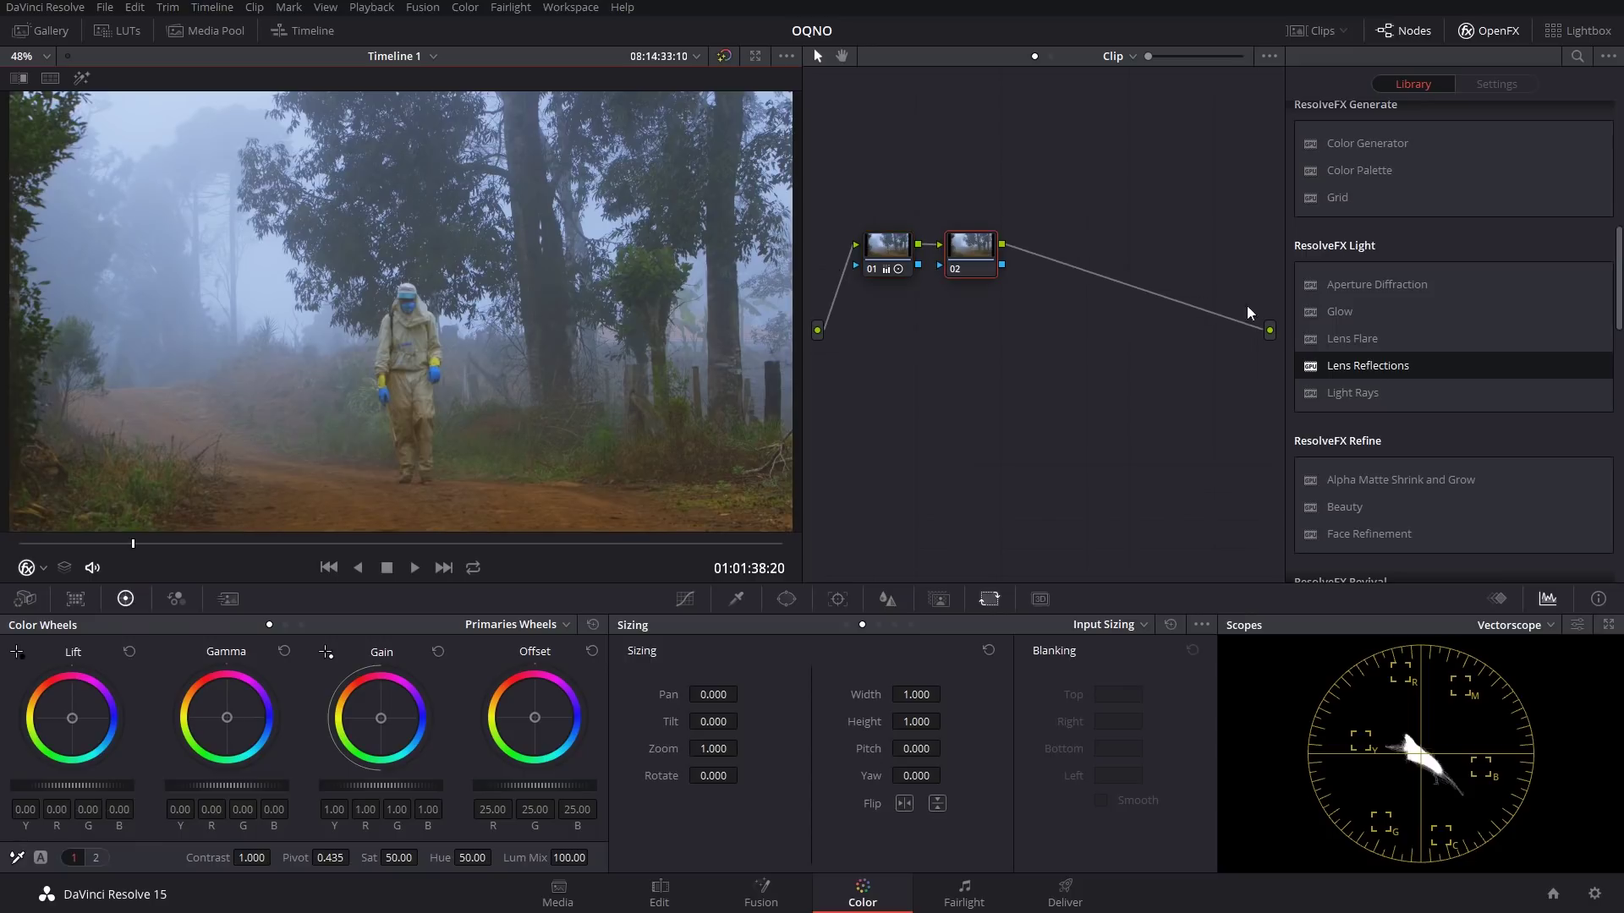
left_click_drag(1368, 366, 997, 179)
left_click(1544, 177)
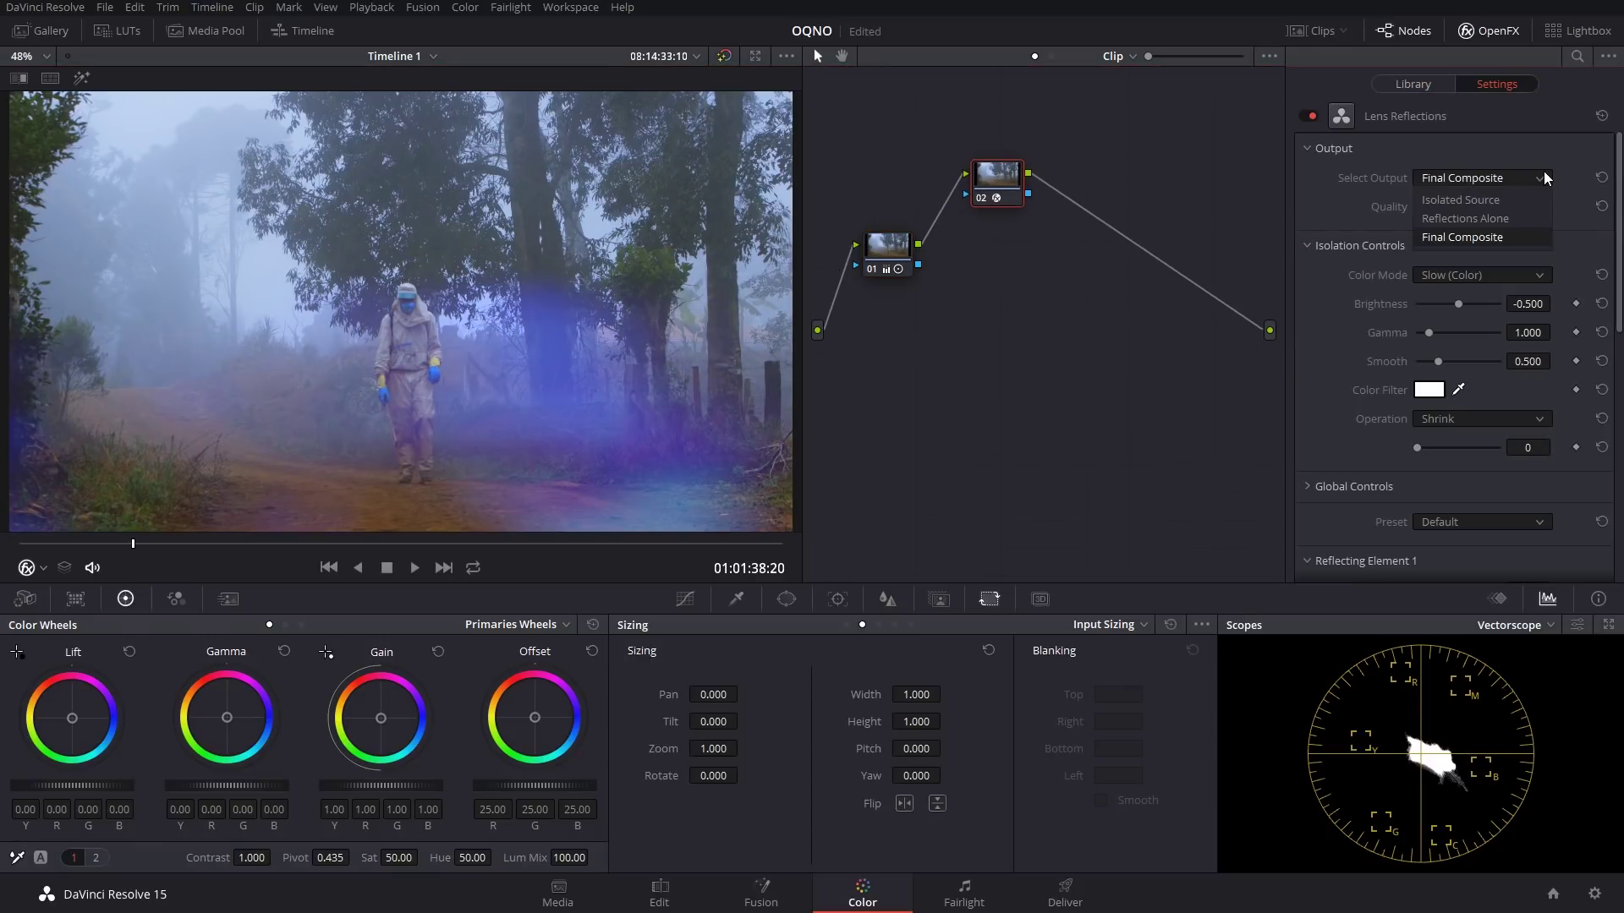
left_click(1480, 201)
Set isolation brightness to about -0.347, gamma 2.438, smooth 1.184 and shrink 1, switching the output to Reflections Alone.
left_click_drag(1457, 313, 1459, 361)
left_click(1461, 185)
left_click(1455, 222)
left_click_drag(1484, 306, 1467, 363)
mouse_move(1416, 448)
left_mouse_down()
mouse_move(1450, 448)
mouse_move(1426, 448)
left_mouse_up()
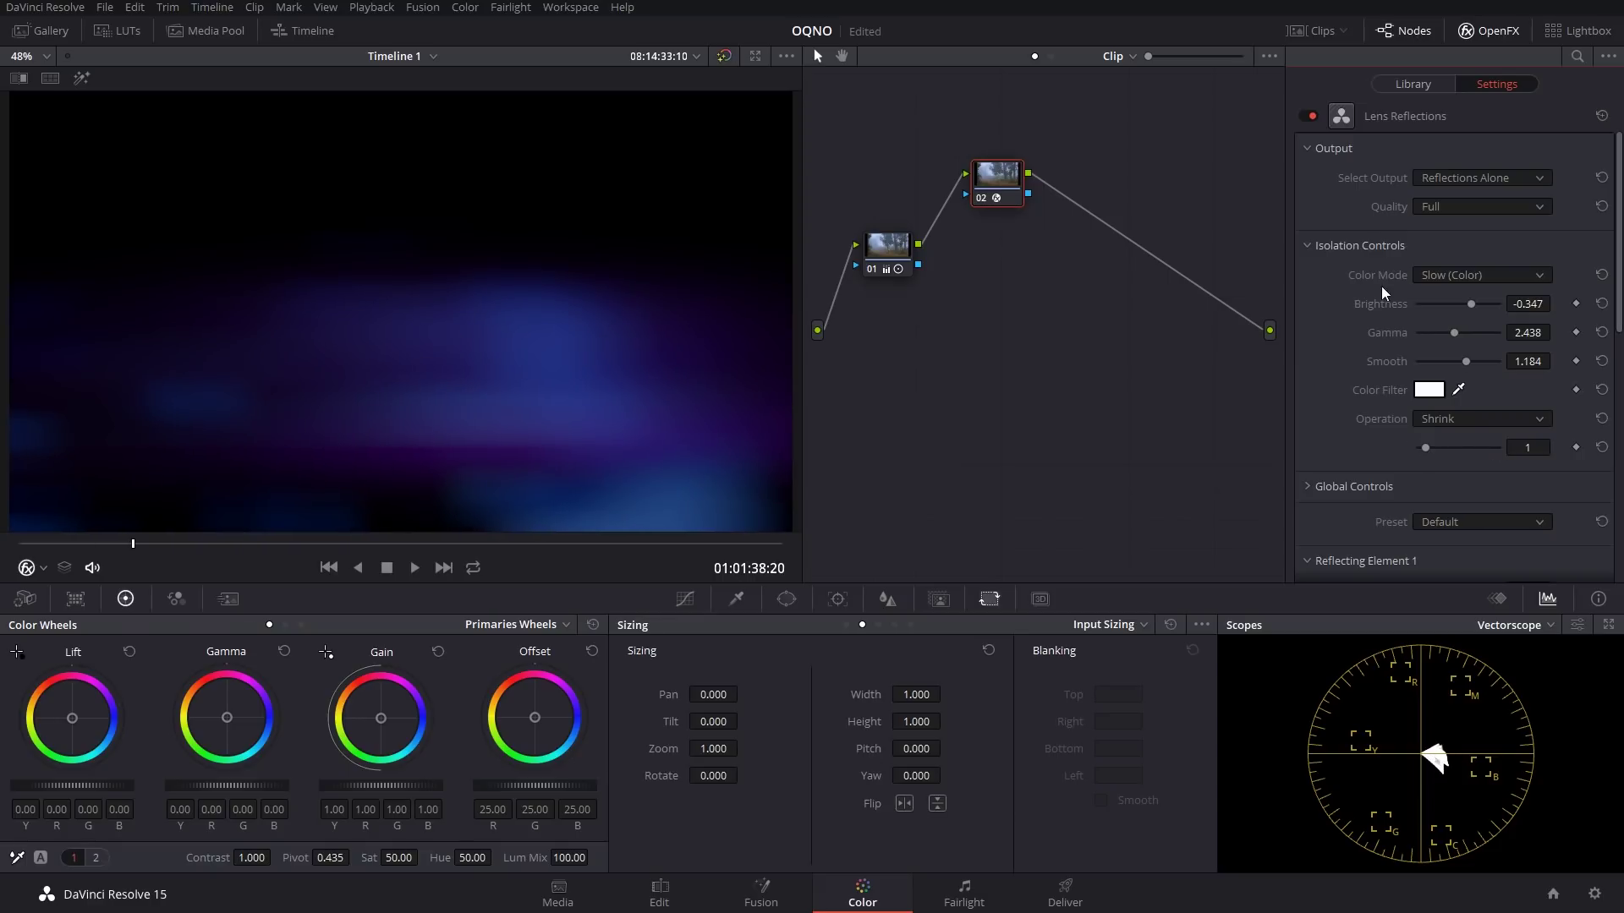
Set the forest clip's Lens Reflections output to Final Composite.
left_click(1457, 179)
left_click(1455, 240)
scroll(1351, 355, "down", 5)
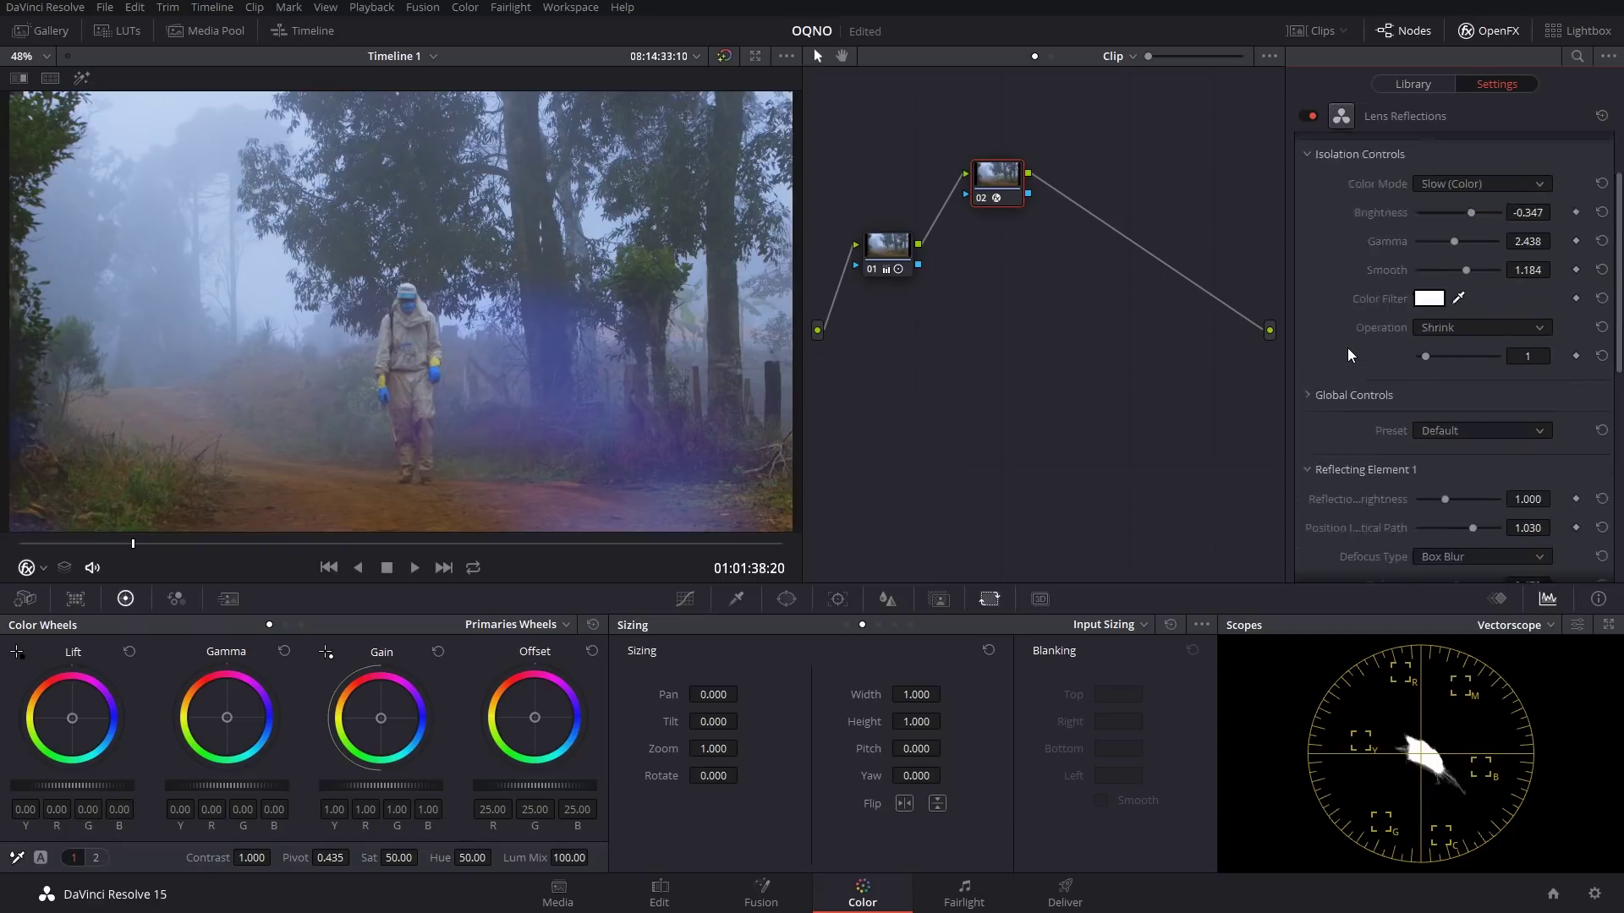
scroll(1351, 355, "up", 2)
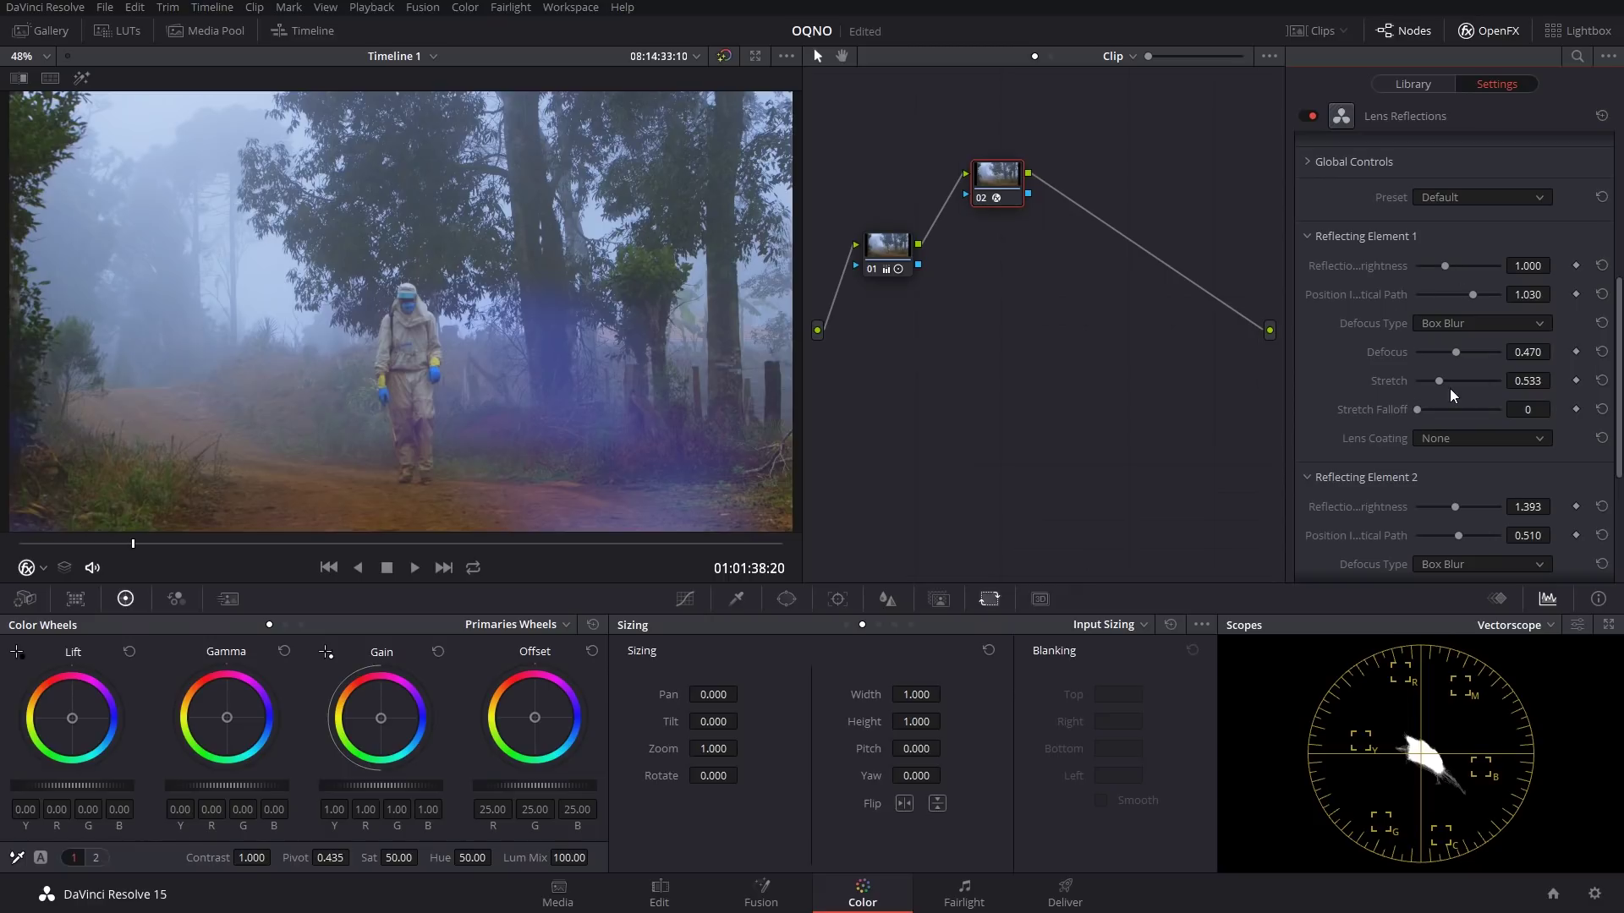
Adjust Reflecting Element 1's reflection brightness and defocus, and play back the forest clip.
mouse_move(1445, 273)
left_mouse_down()
mouse_move(1426, 266)
mouse_move(1470, 267)
mouse_move(1444, 267)
left_mouse_up()
mouse_move(1461, 356)
left_mouse_down()
mouse_move(1502, 366)
mouse_move(1485, 368)
left_mouse_up()
key("space")
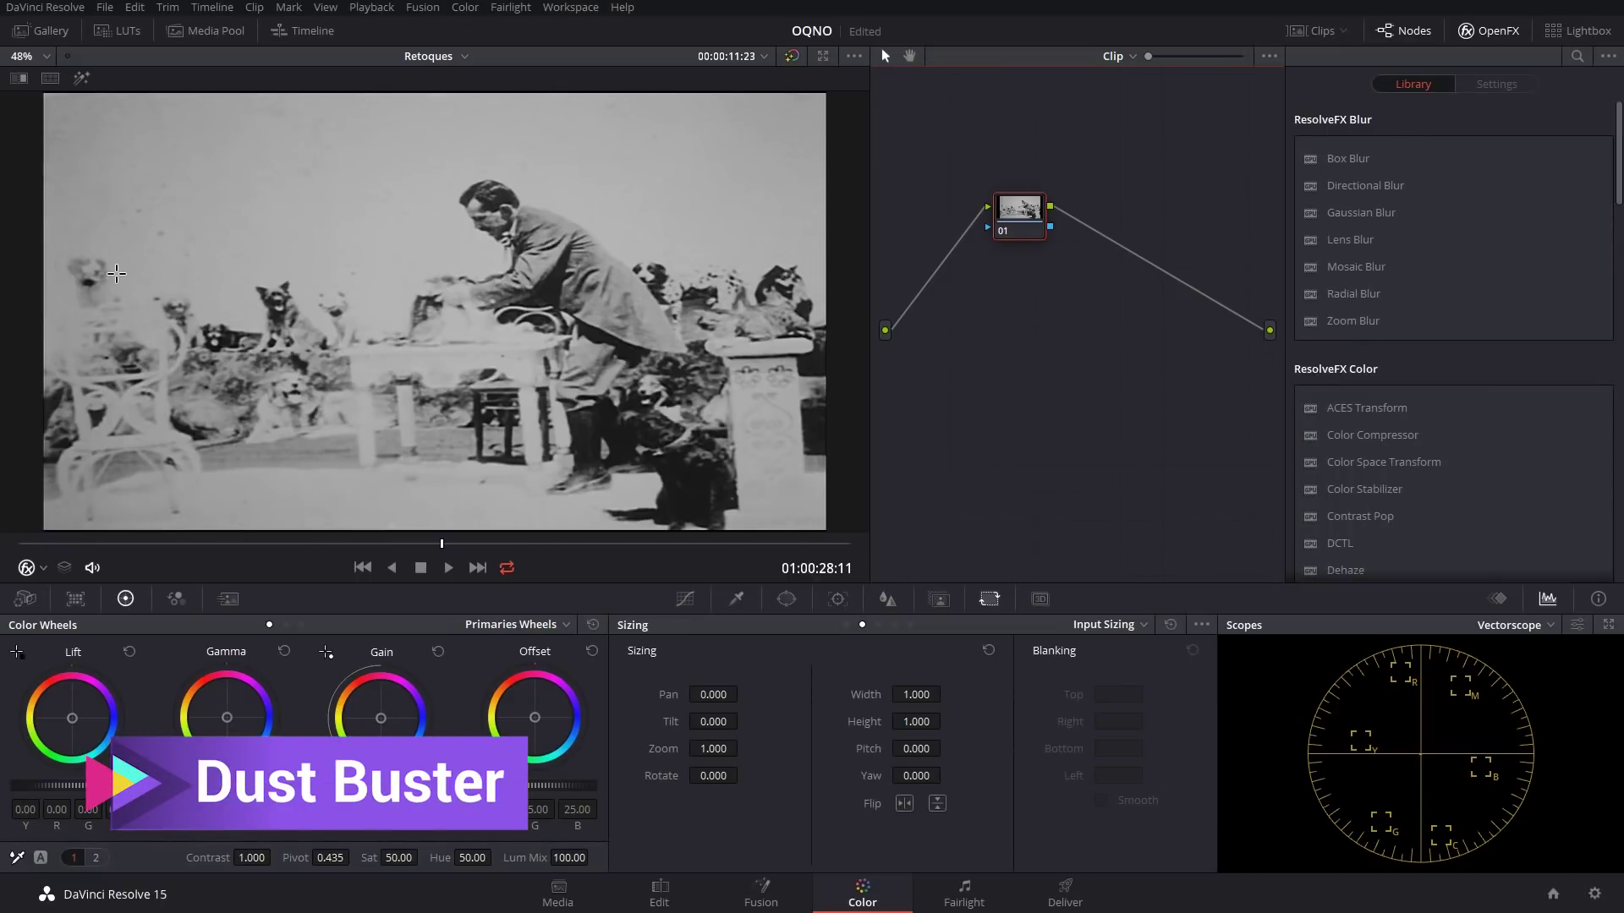
Examine the frames around 01:00:28:12 of the black-and-white archival clip for dust spots.
key("Left")
key("Right")
key("Right")
key("Right")
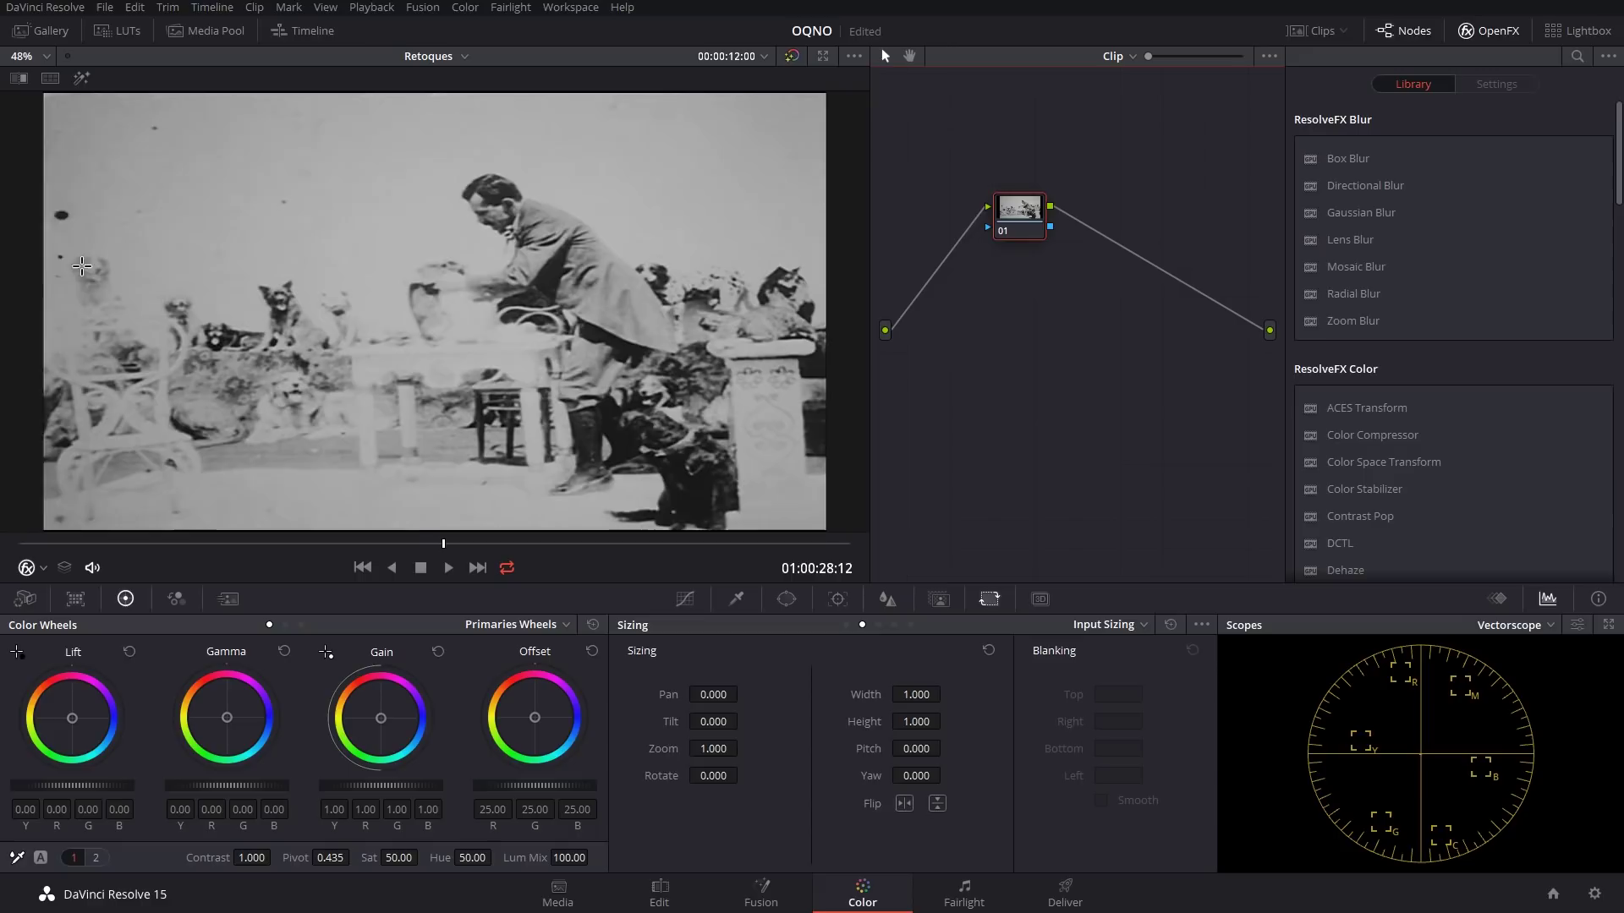
key("Left")
key("Left")
key("Right")
Search the effects library for "dust" and apply Dust Buster to node 01.
left_click(1578, 57)
type("dust")
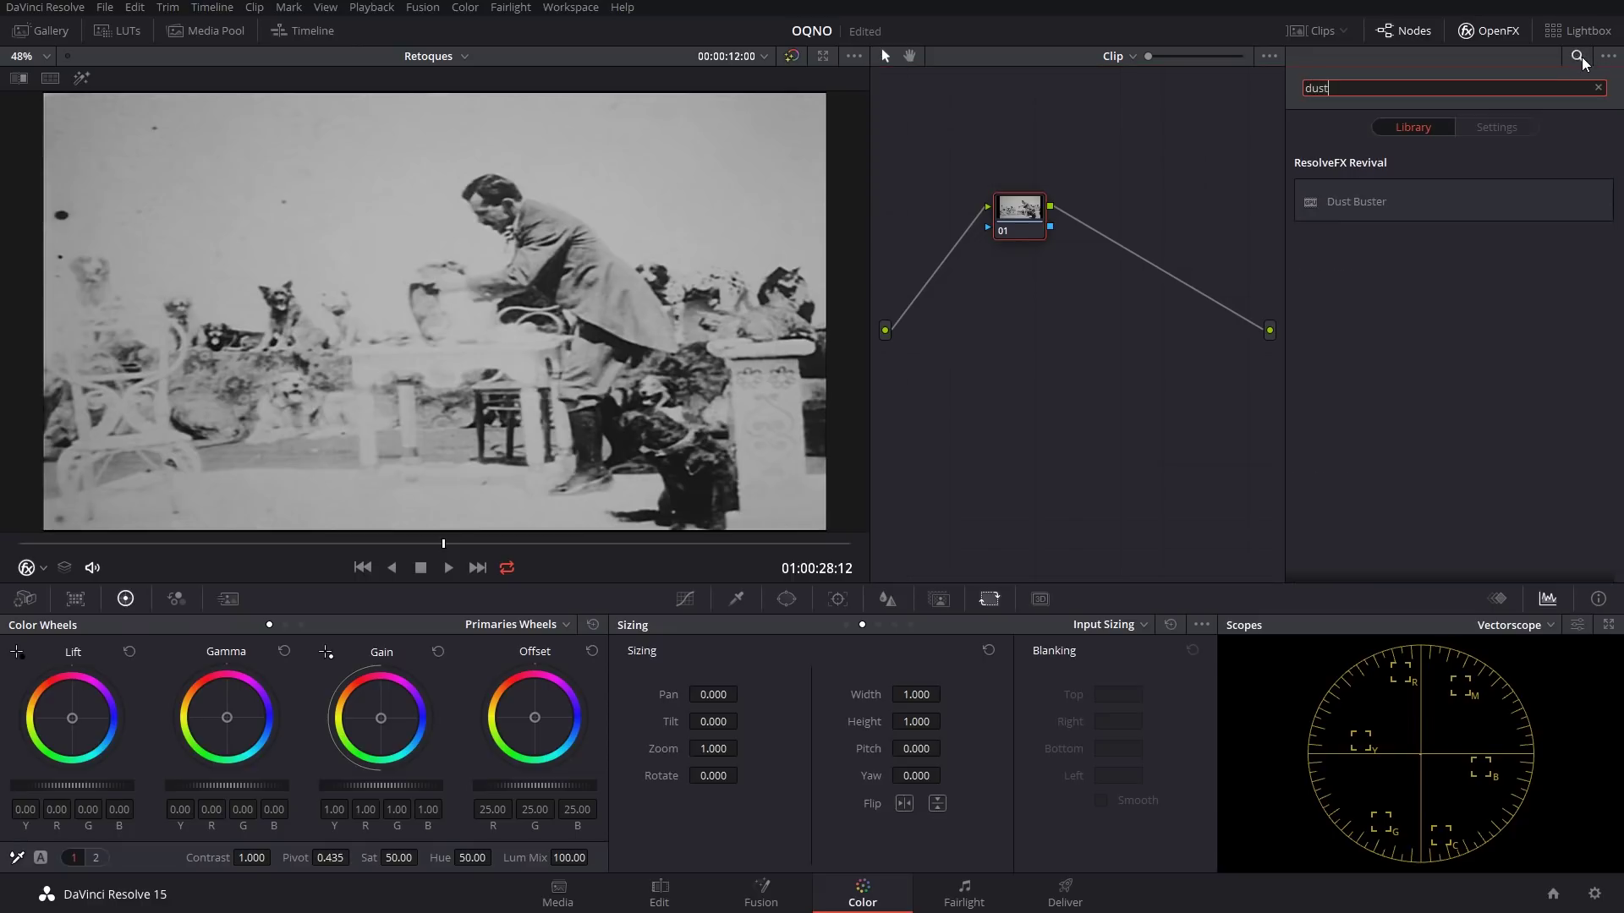
left_click(1379, 208)
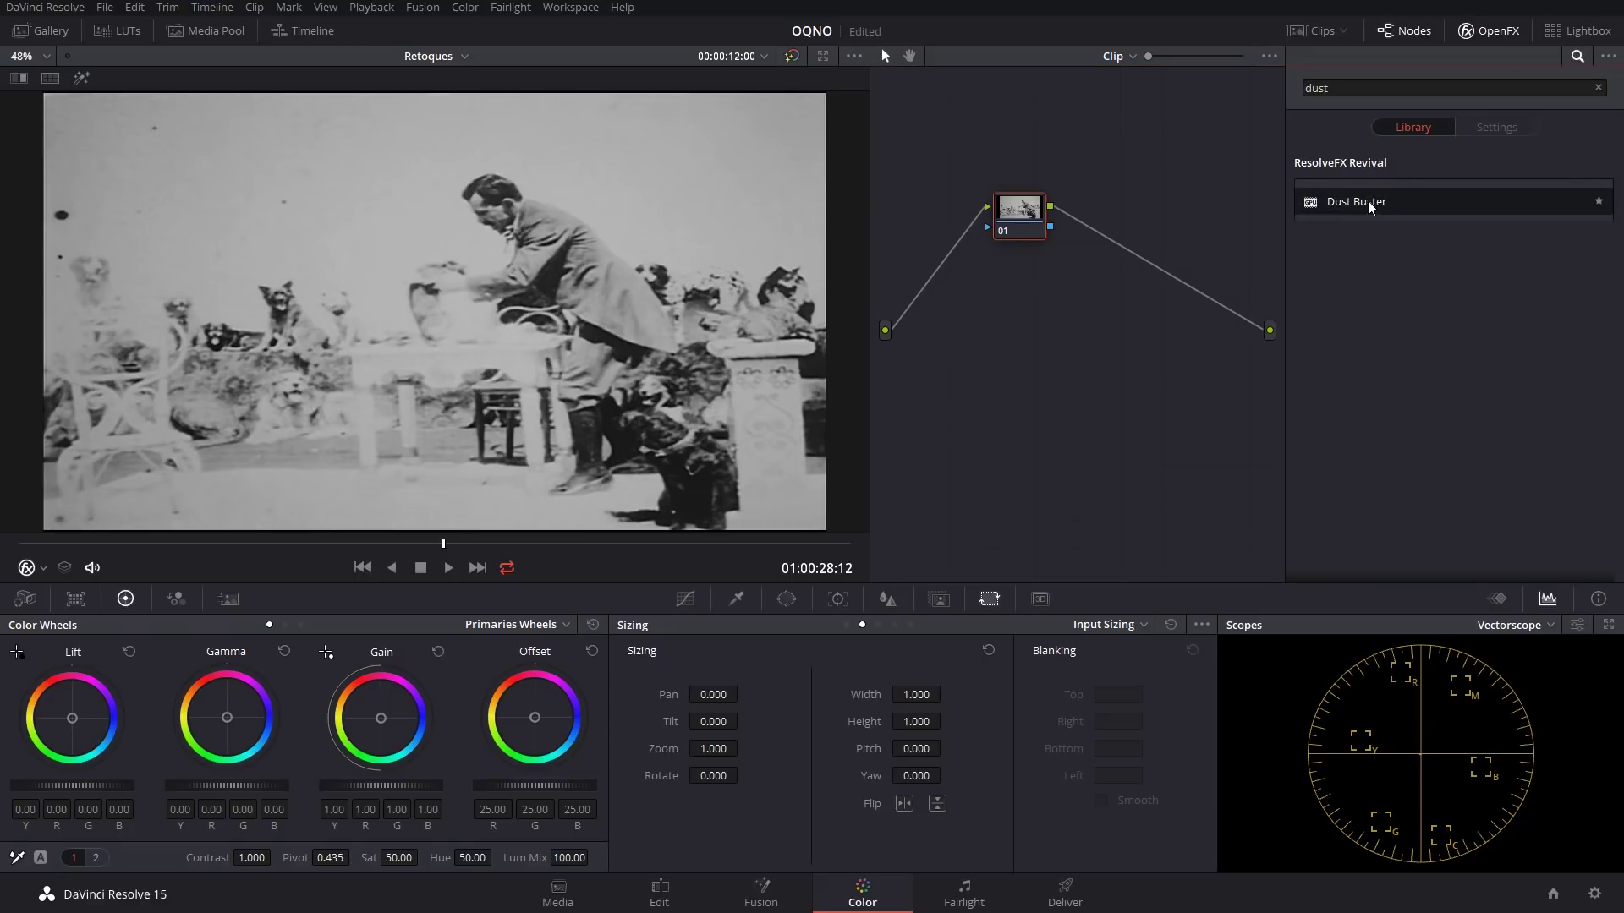
left_click_drag(1379, 209, 1014, 252)
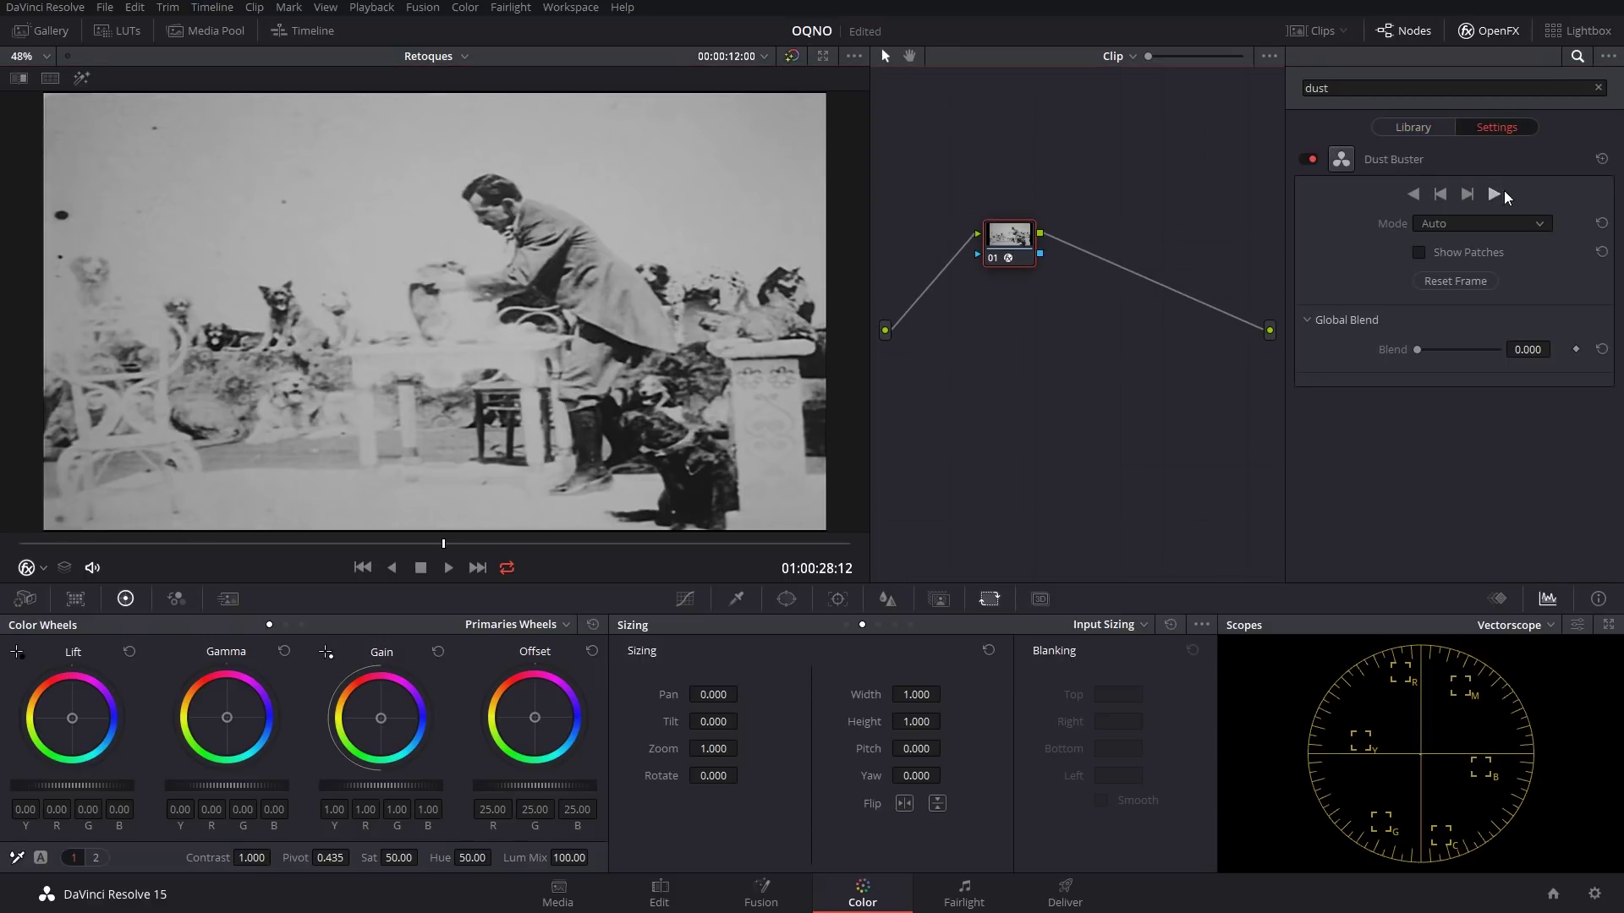
Outline the large dark spot near the picture's left edge with Dust Buster, keeping the mode on Auto.
left_click(1494, 226)
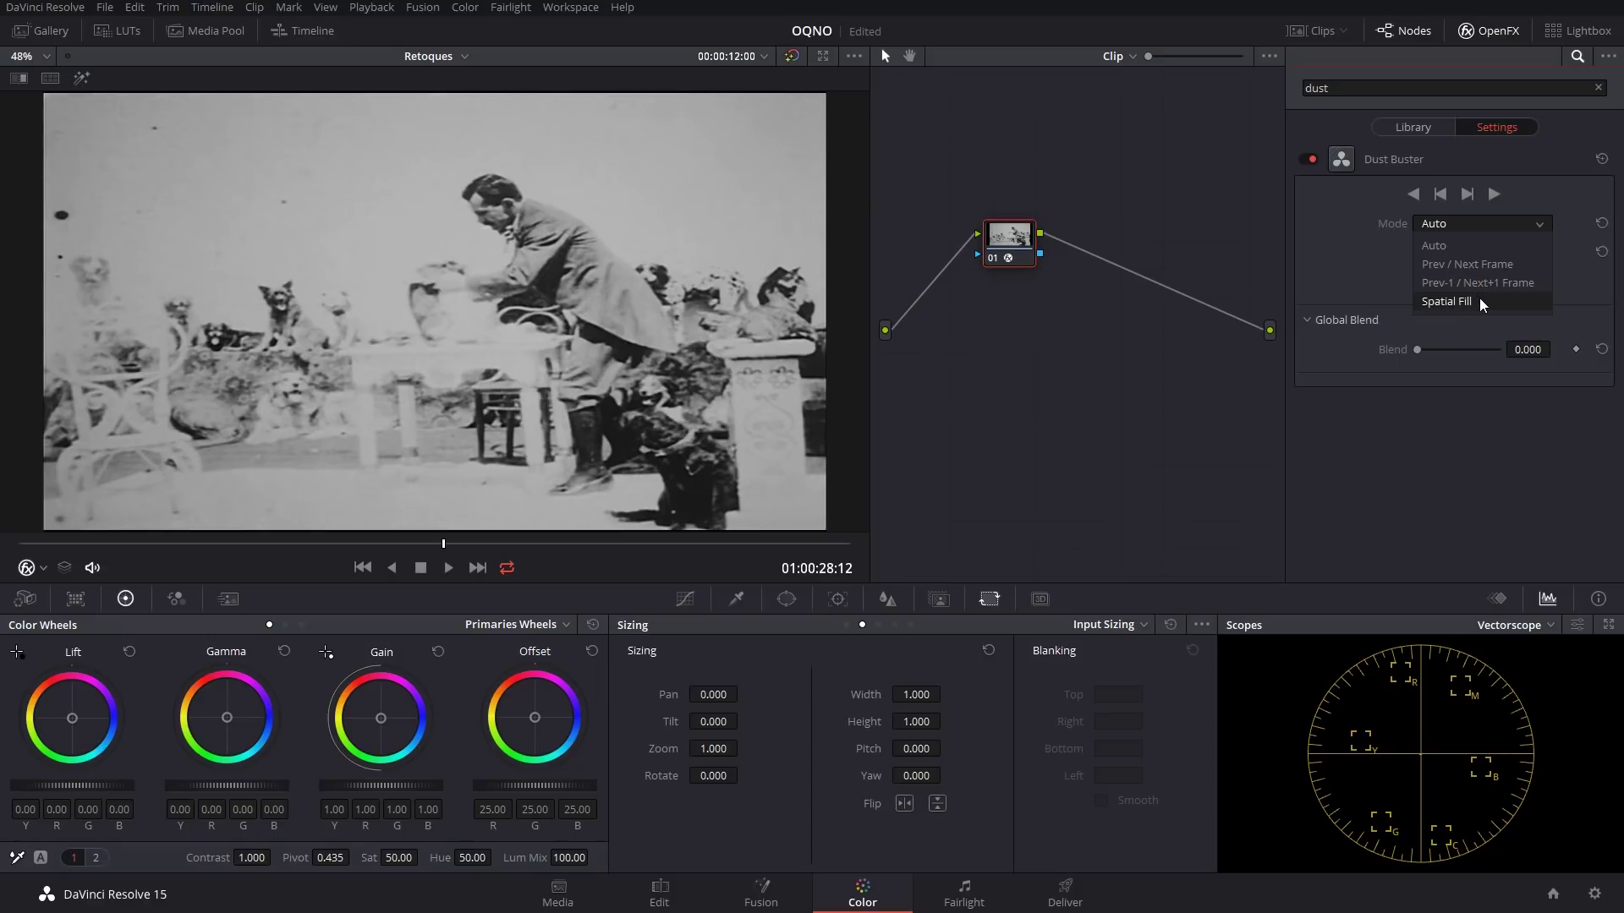
left_click(1344, 228)
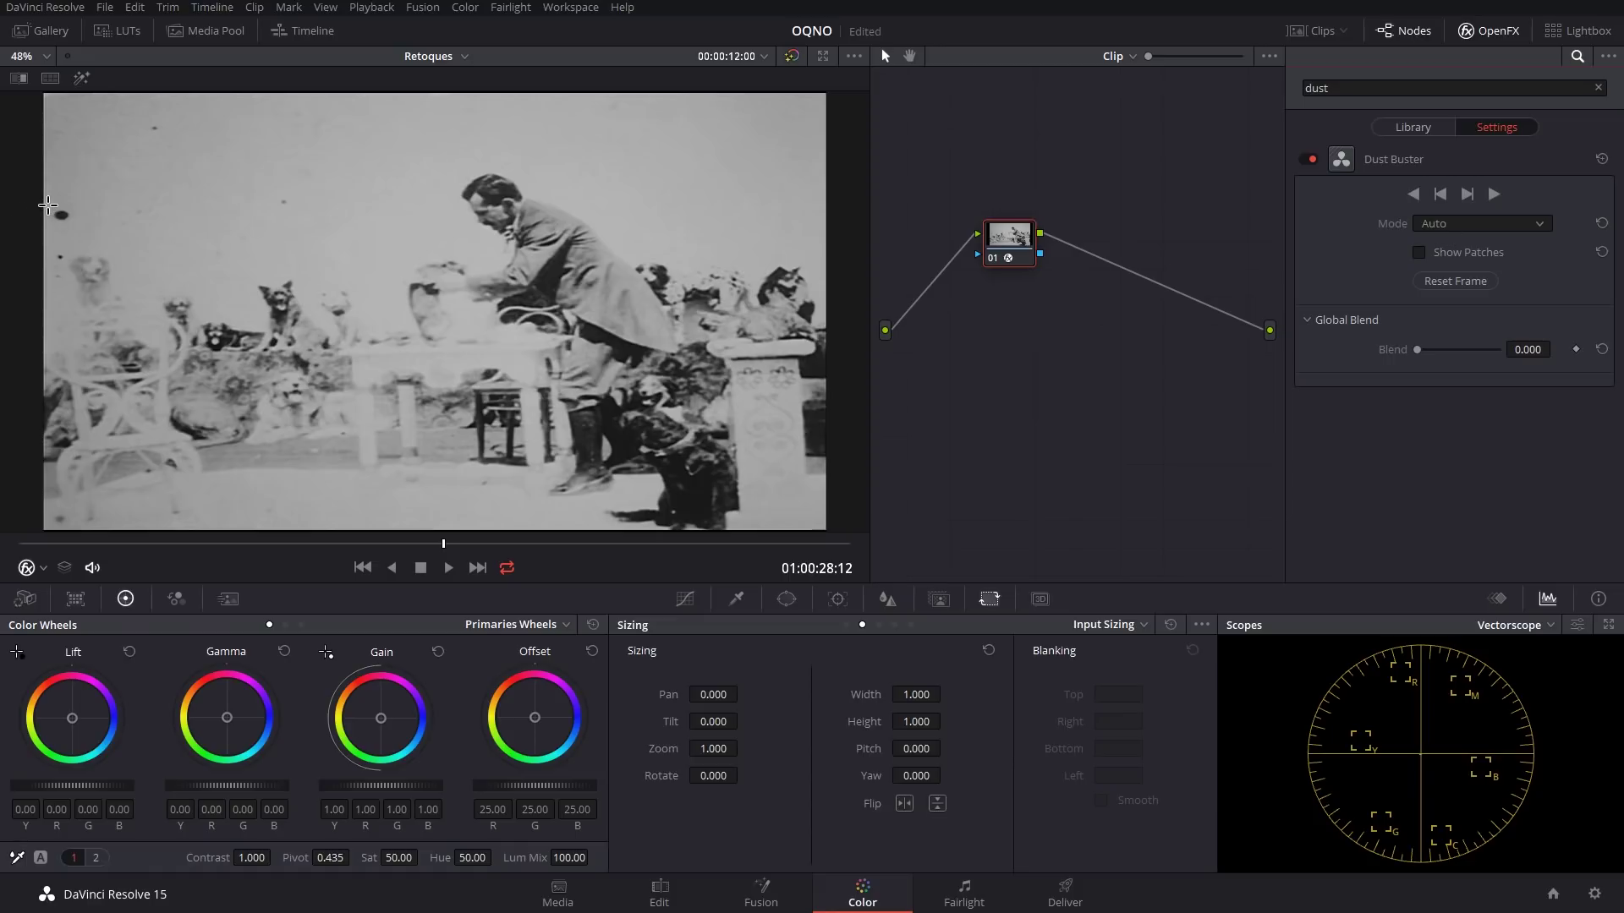
left_click_drag(50, 204, 73, 225)
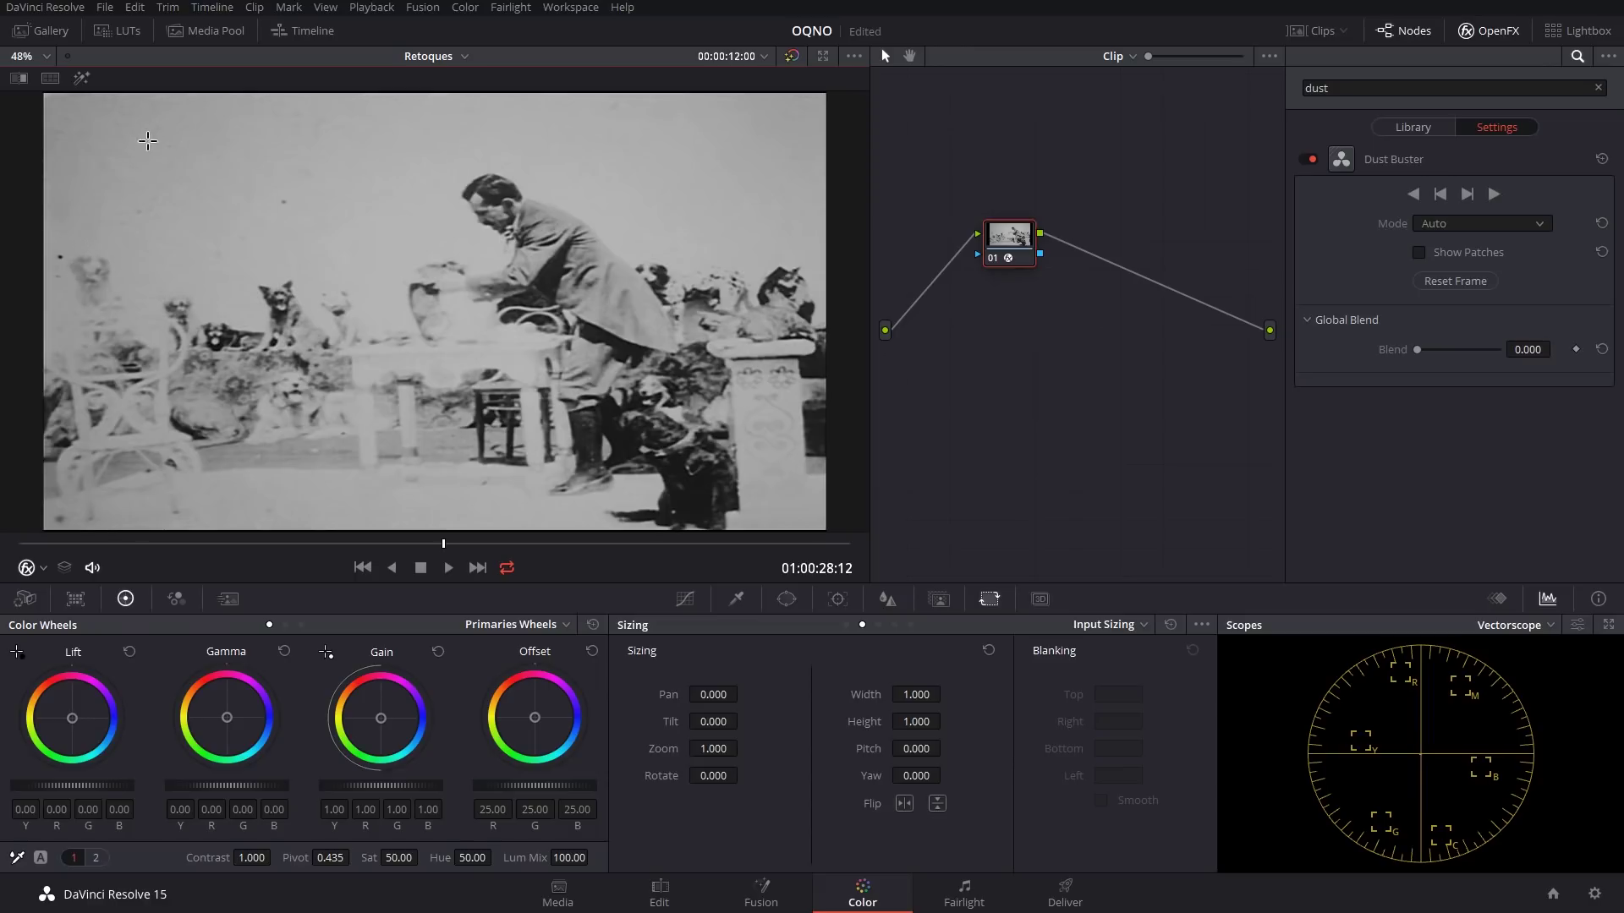
left_click(1497, 225)
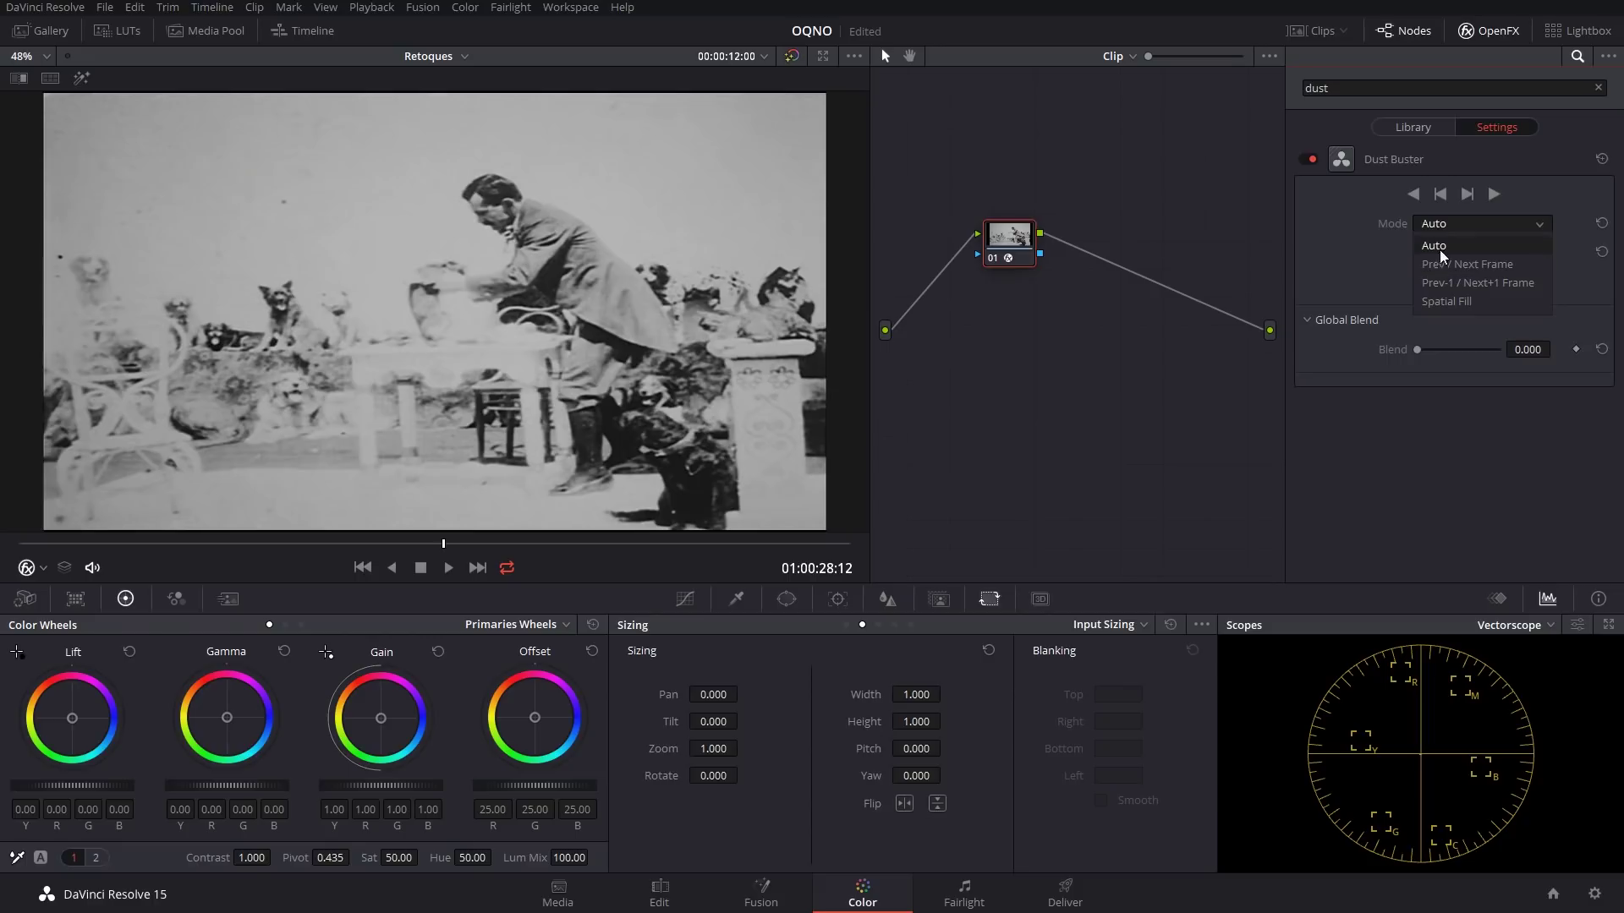
left_click(1351, 236)
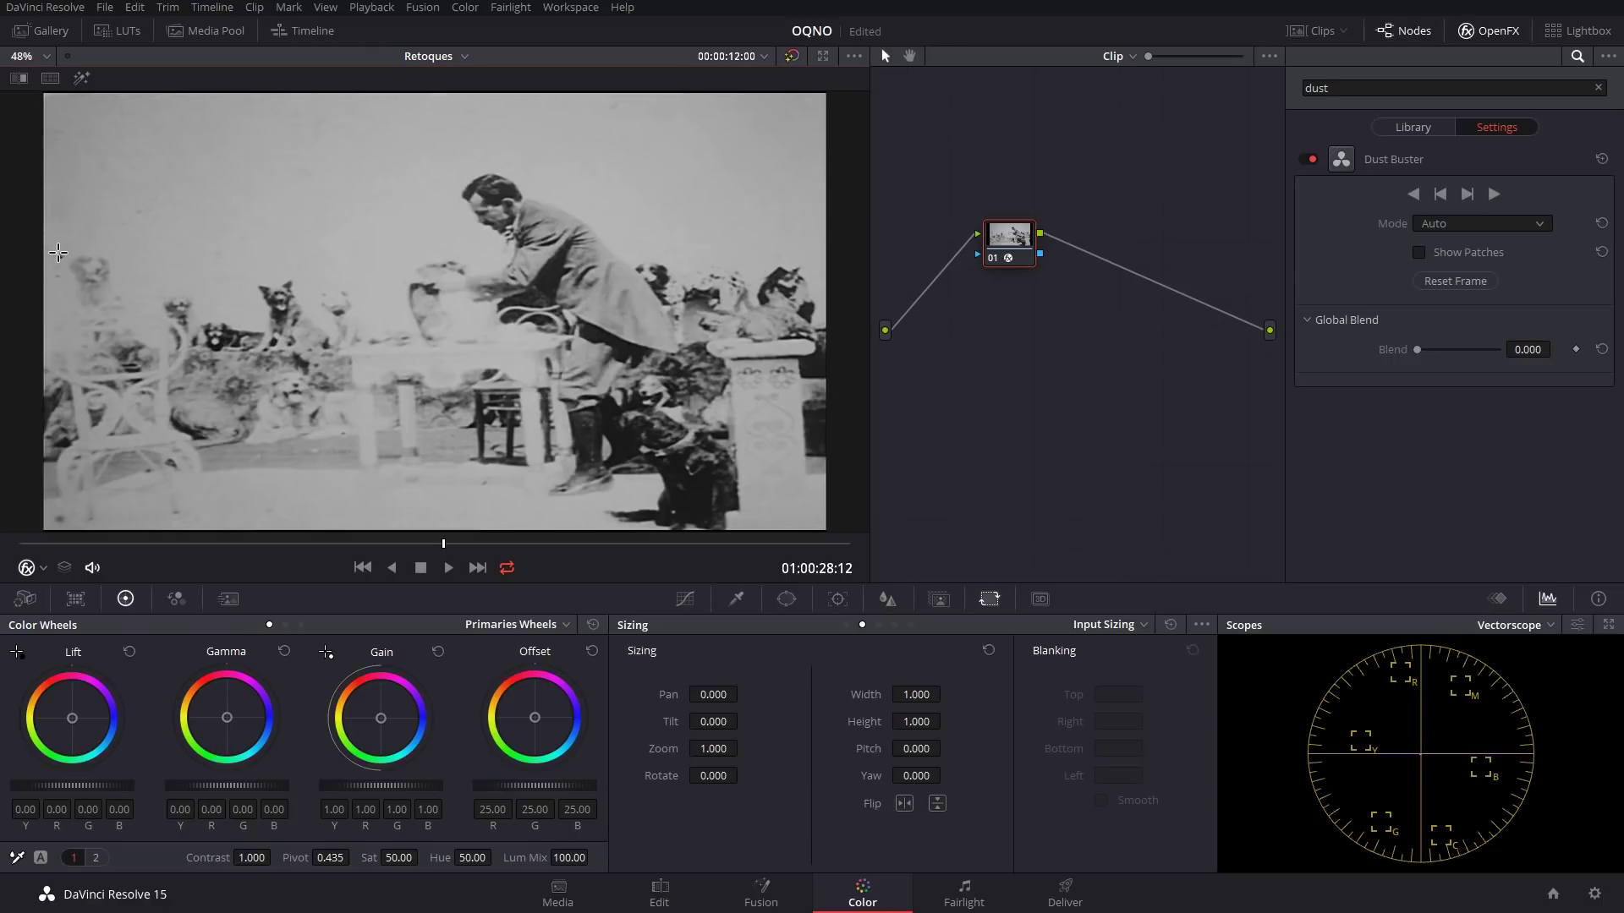
Compare the cleaned frame at 01:00:28:12 with the frames just before and after it.
key("Left")
key("Right")
key("Left")
key("Right")
key("Left")
key("Left")
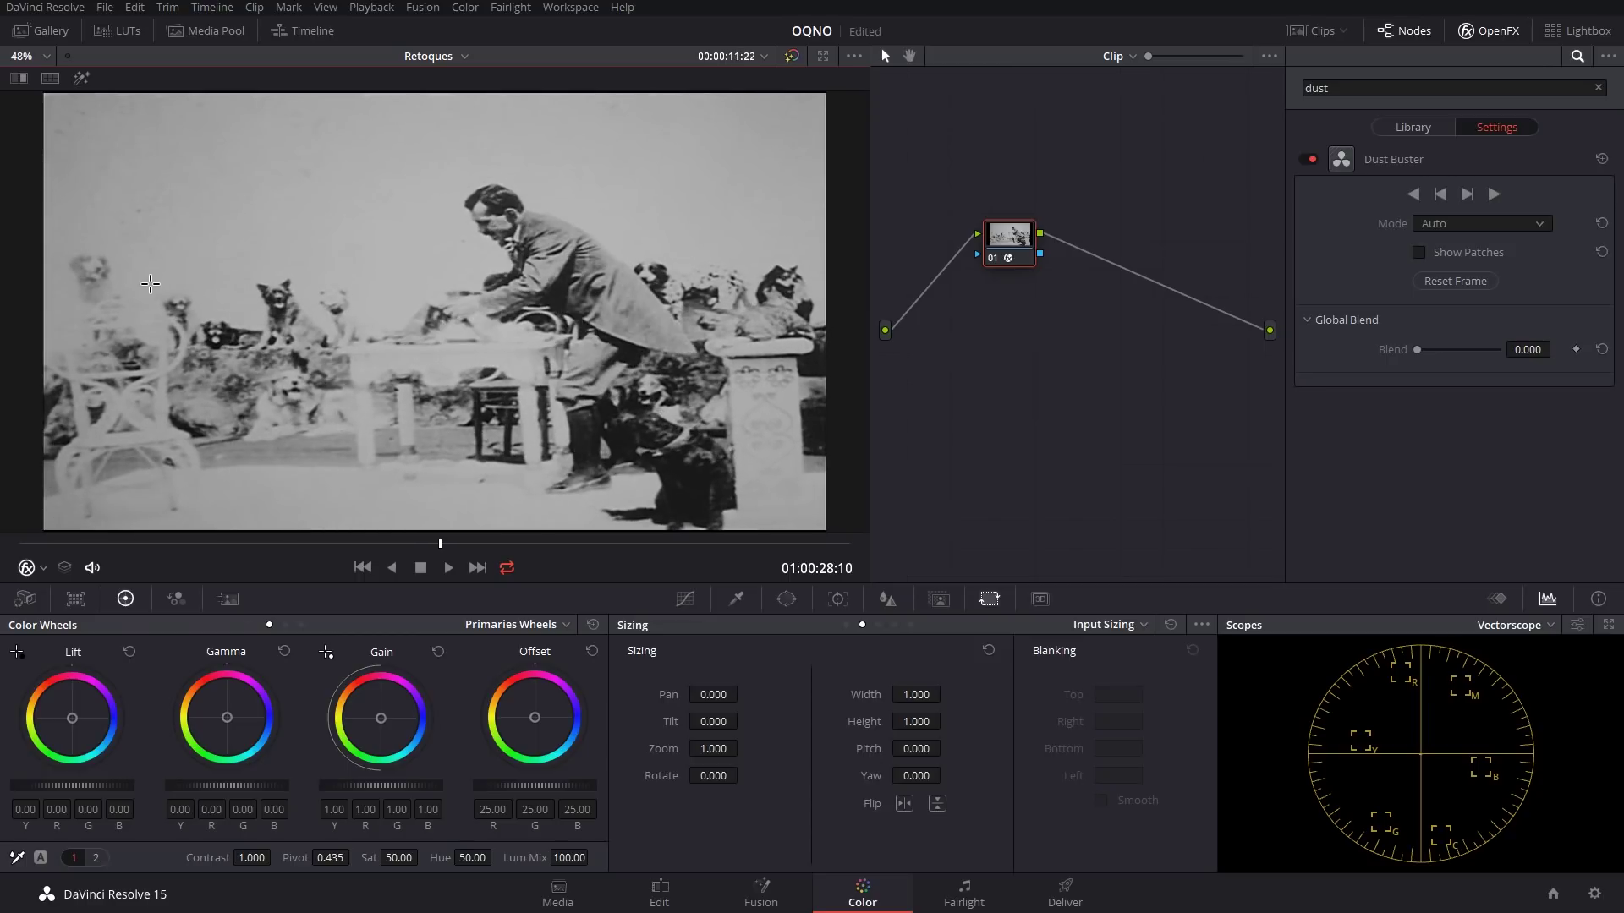
key("Right")
key("Right")
key("Left")
key("Right")
key("Left")
key("Left")
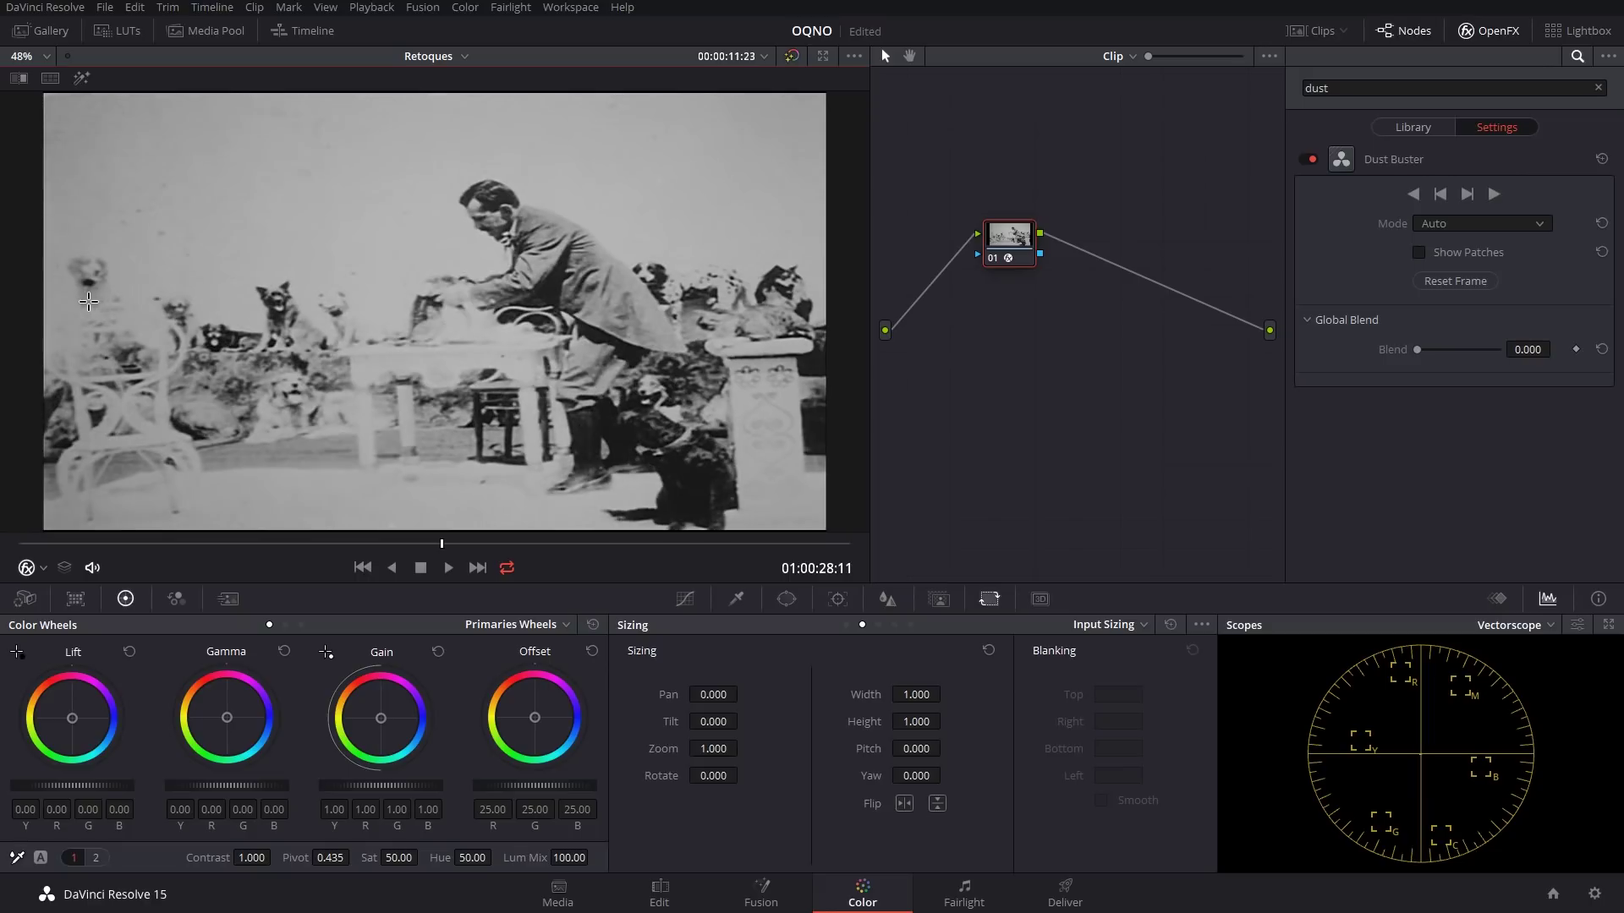
key("Right")
key("Right")
key("Left")
key("Left")
key("Right")
key("Right")
key("Left")
key("Left")
key("Right")
key("Left")
key("Right")
key("Left")
key("Right")
key("Left")
key("Right")
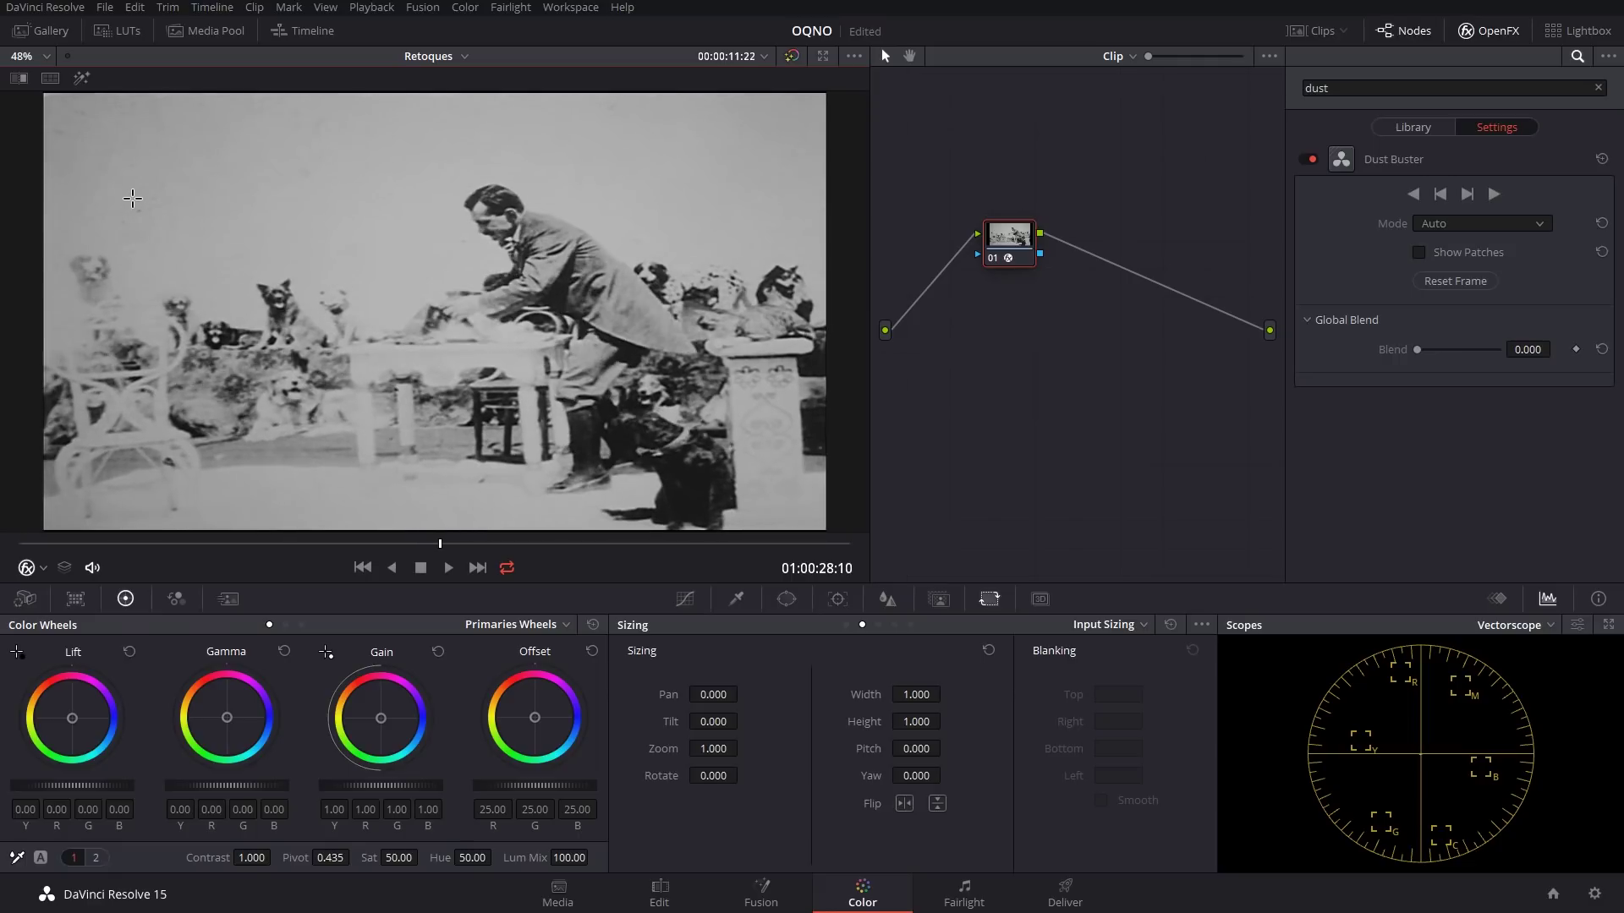
key("Left")
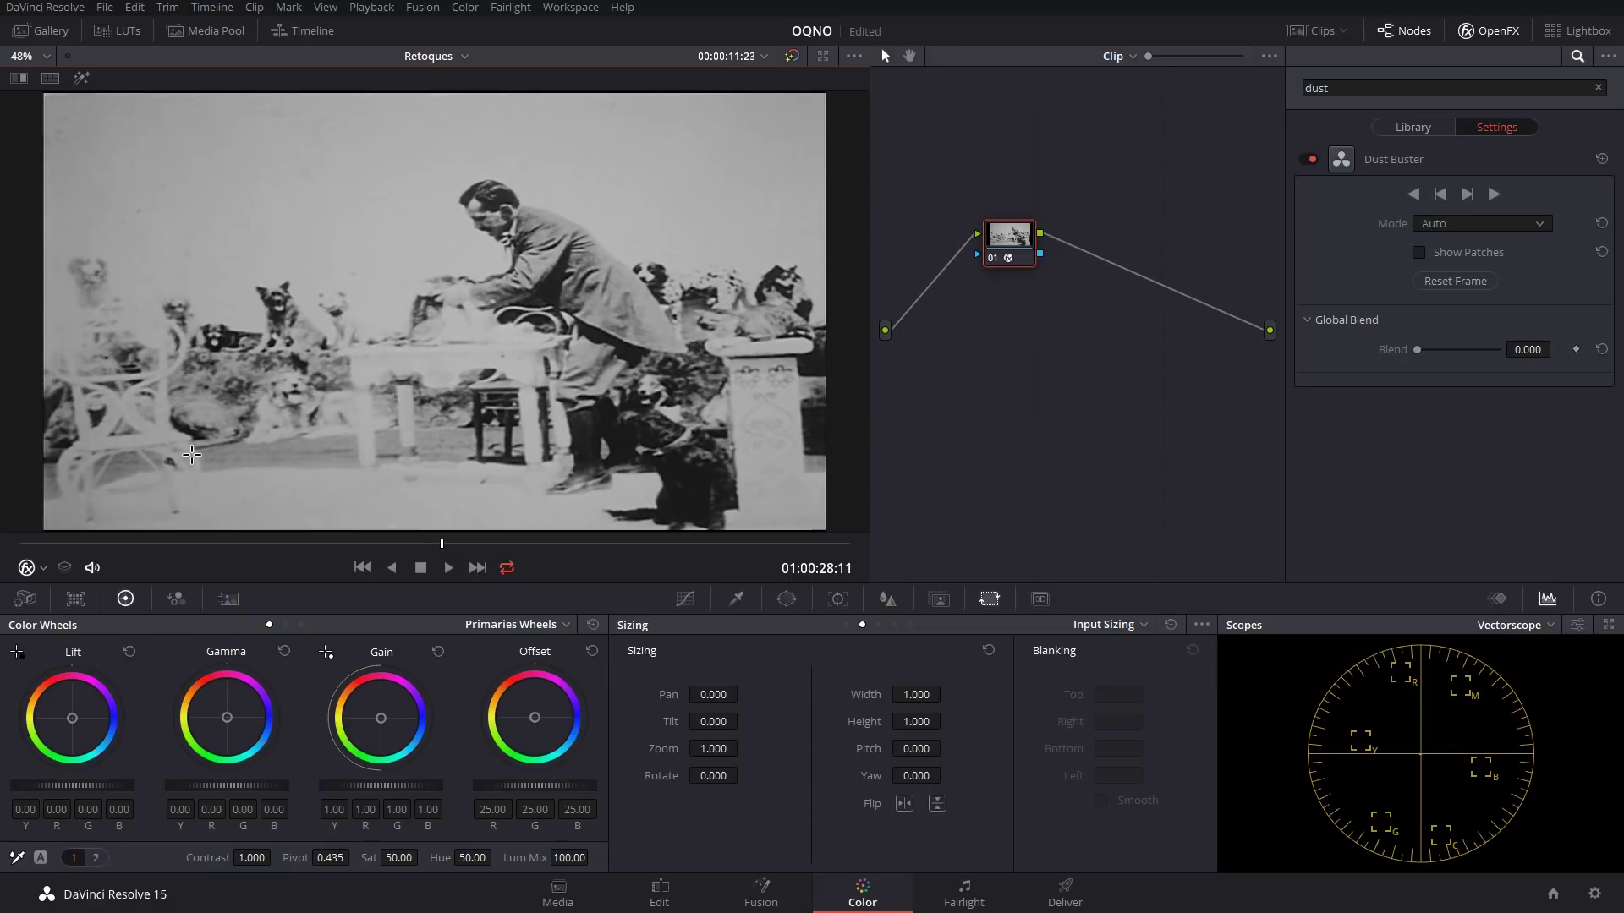
Examine the frames further along the archival clip for remaining dust, and return towards the cleaned frame.
key("Right")
key("Right")
key("Right")
key("Right")
key("Right")
key("Right")
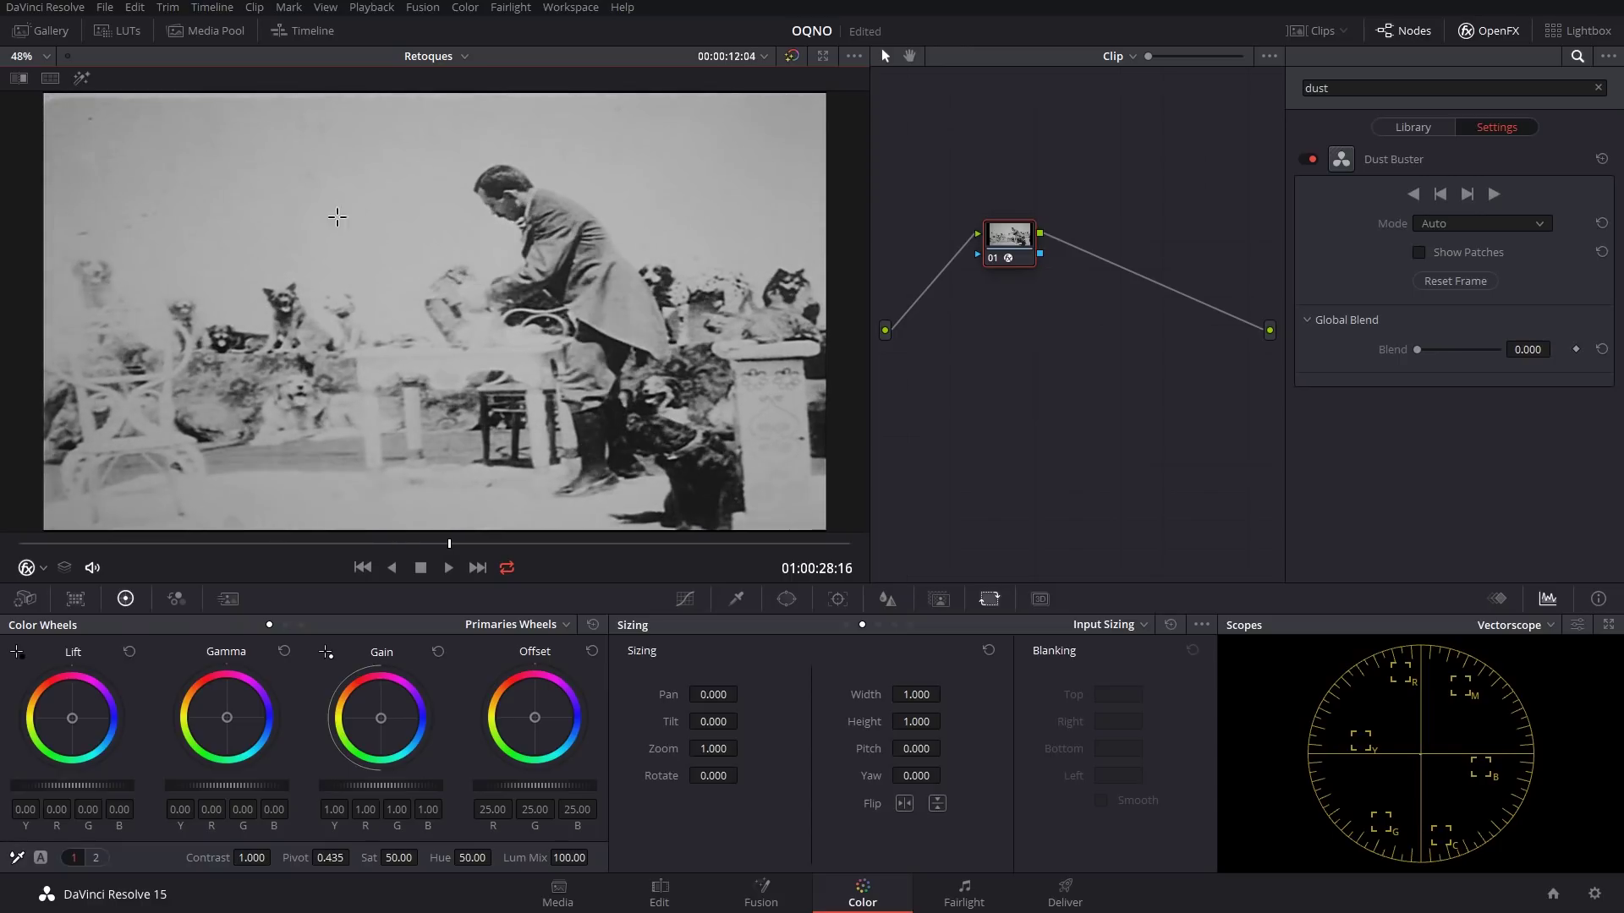
key("Left")
key("Left")
key("Left")
key("Left")
key("Left")
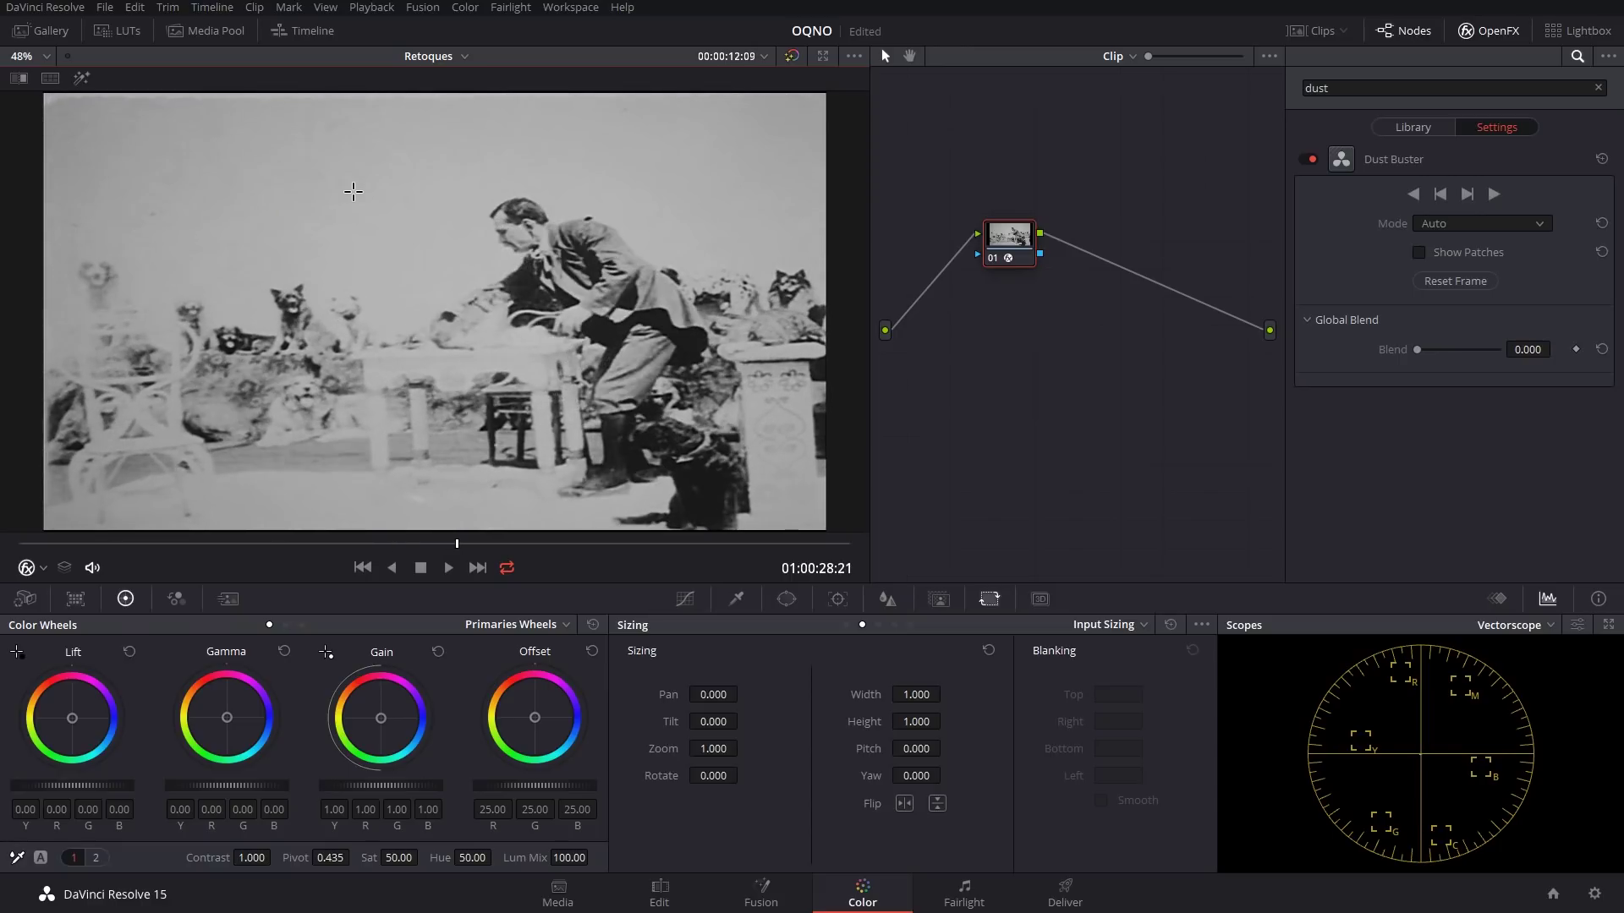
key("Left")
key("Left")
key("Left")
key("Left")
key("Left")
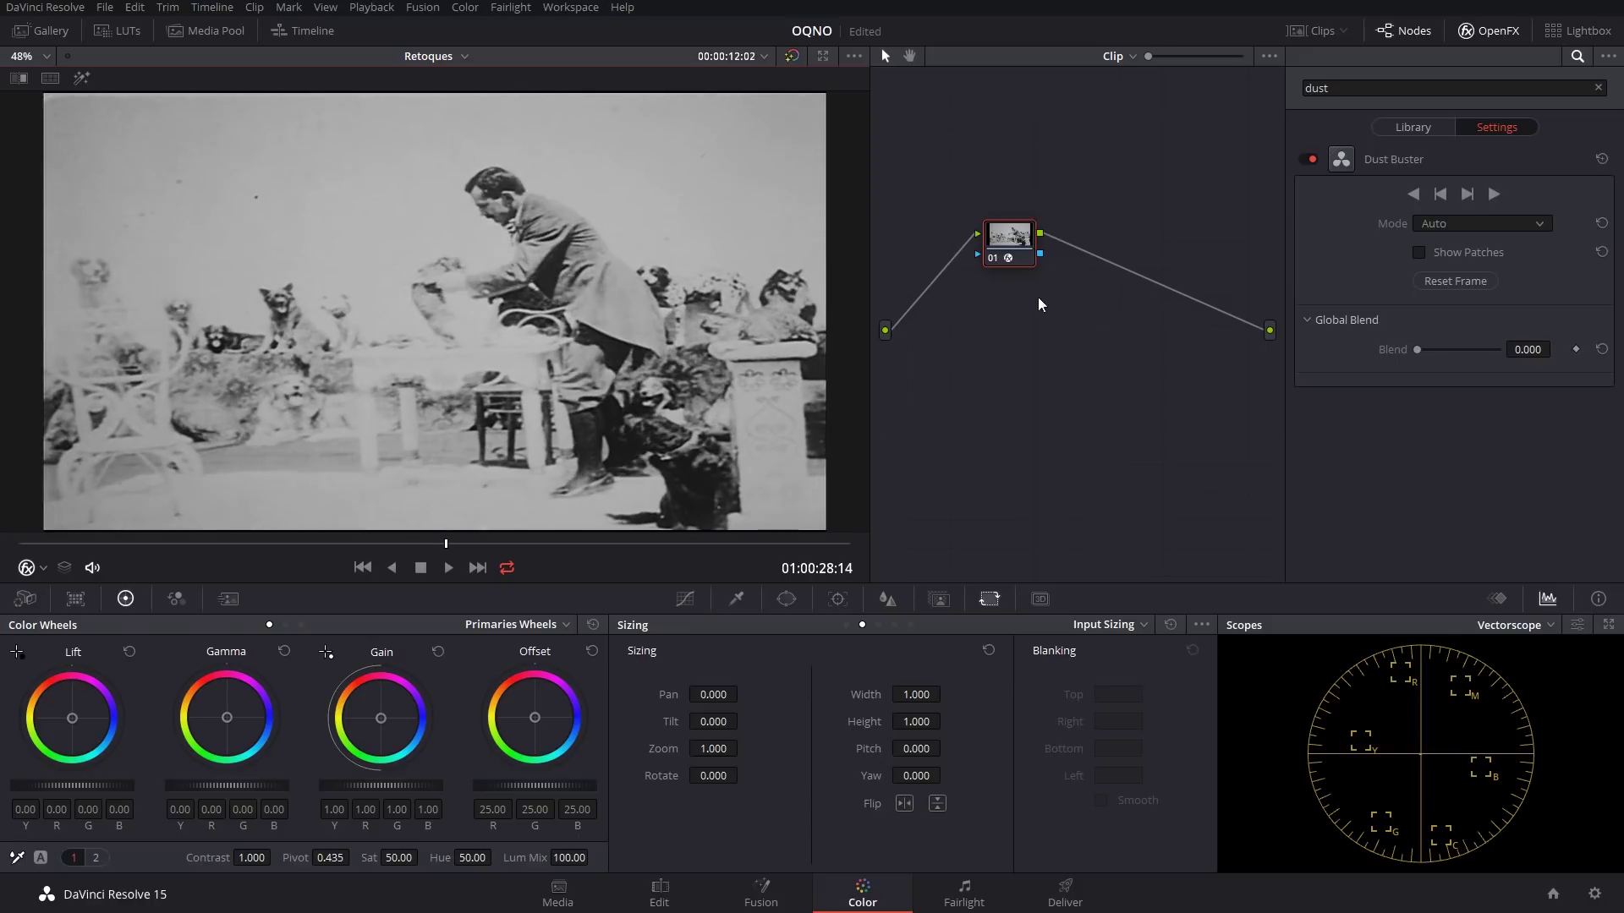
Compare the frames around 01:00:28:12 with the Dust Buster node disabled and enabled.
key("Right")
key("Right")
key("Right")
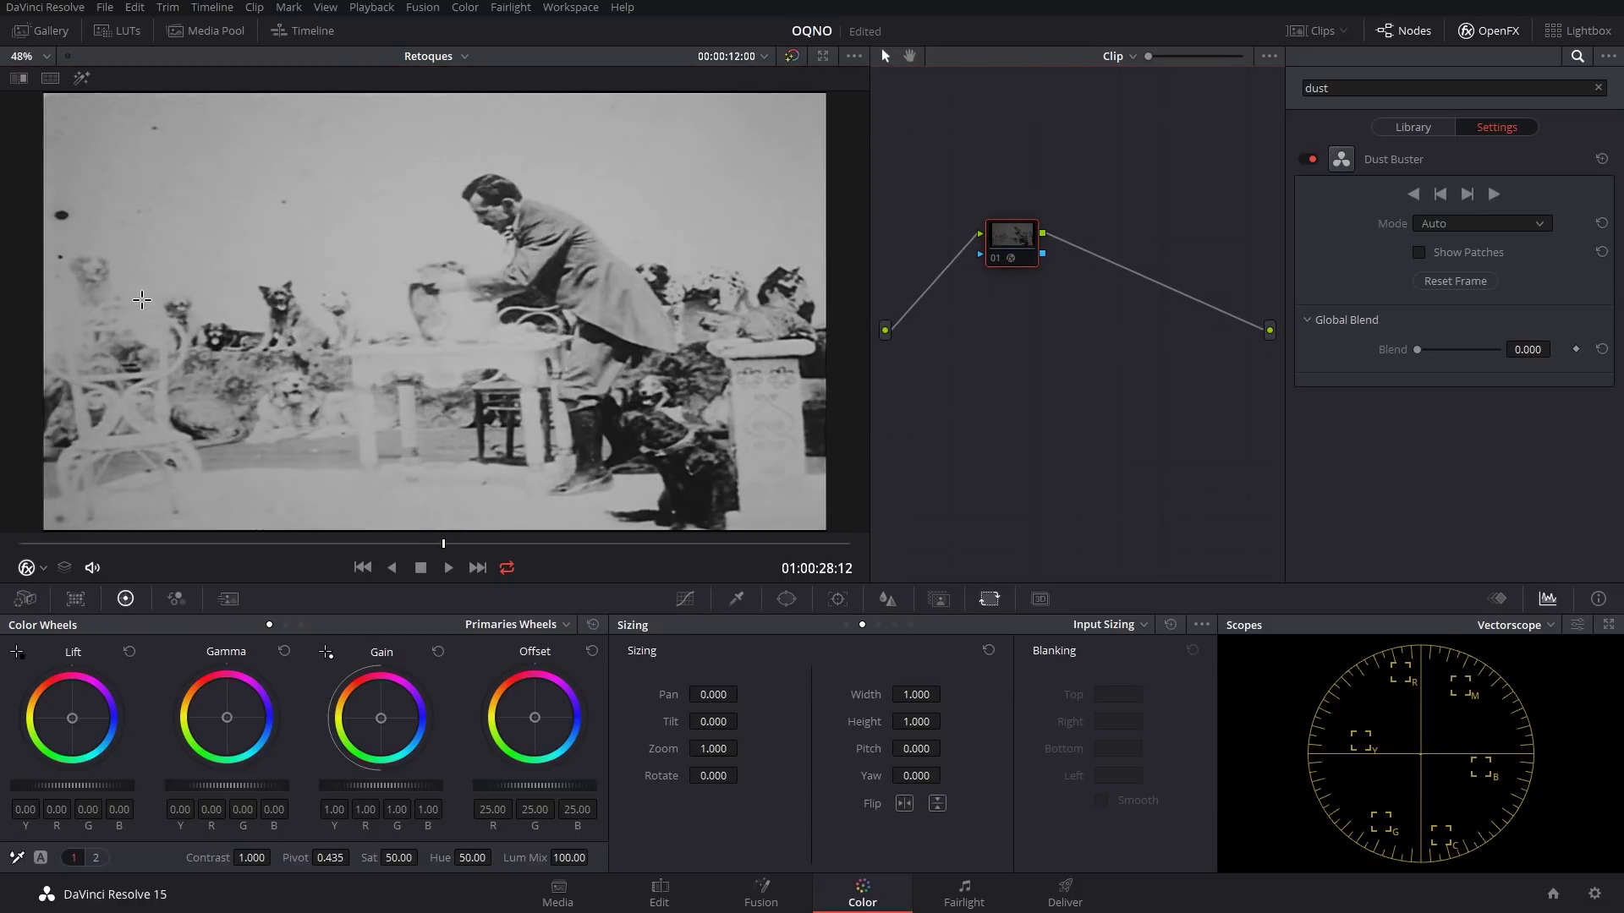
key("Left")
key("Left")
key("Left")
key("Right")
key("Right")
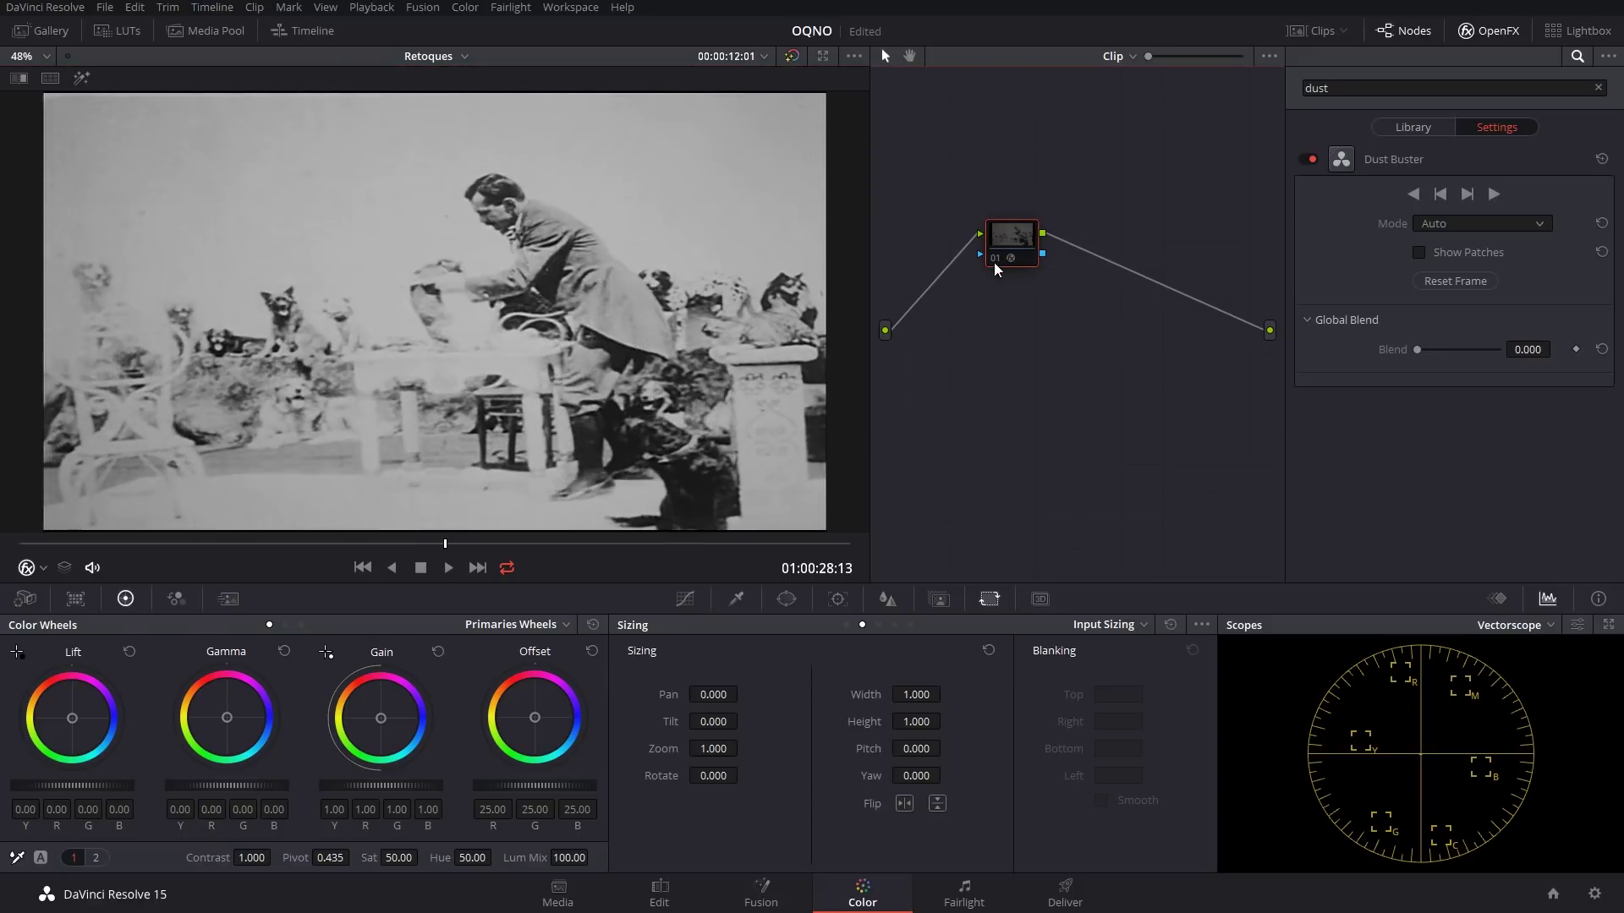
key("Left")
key("Left")
key("Right")
key("Right")
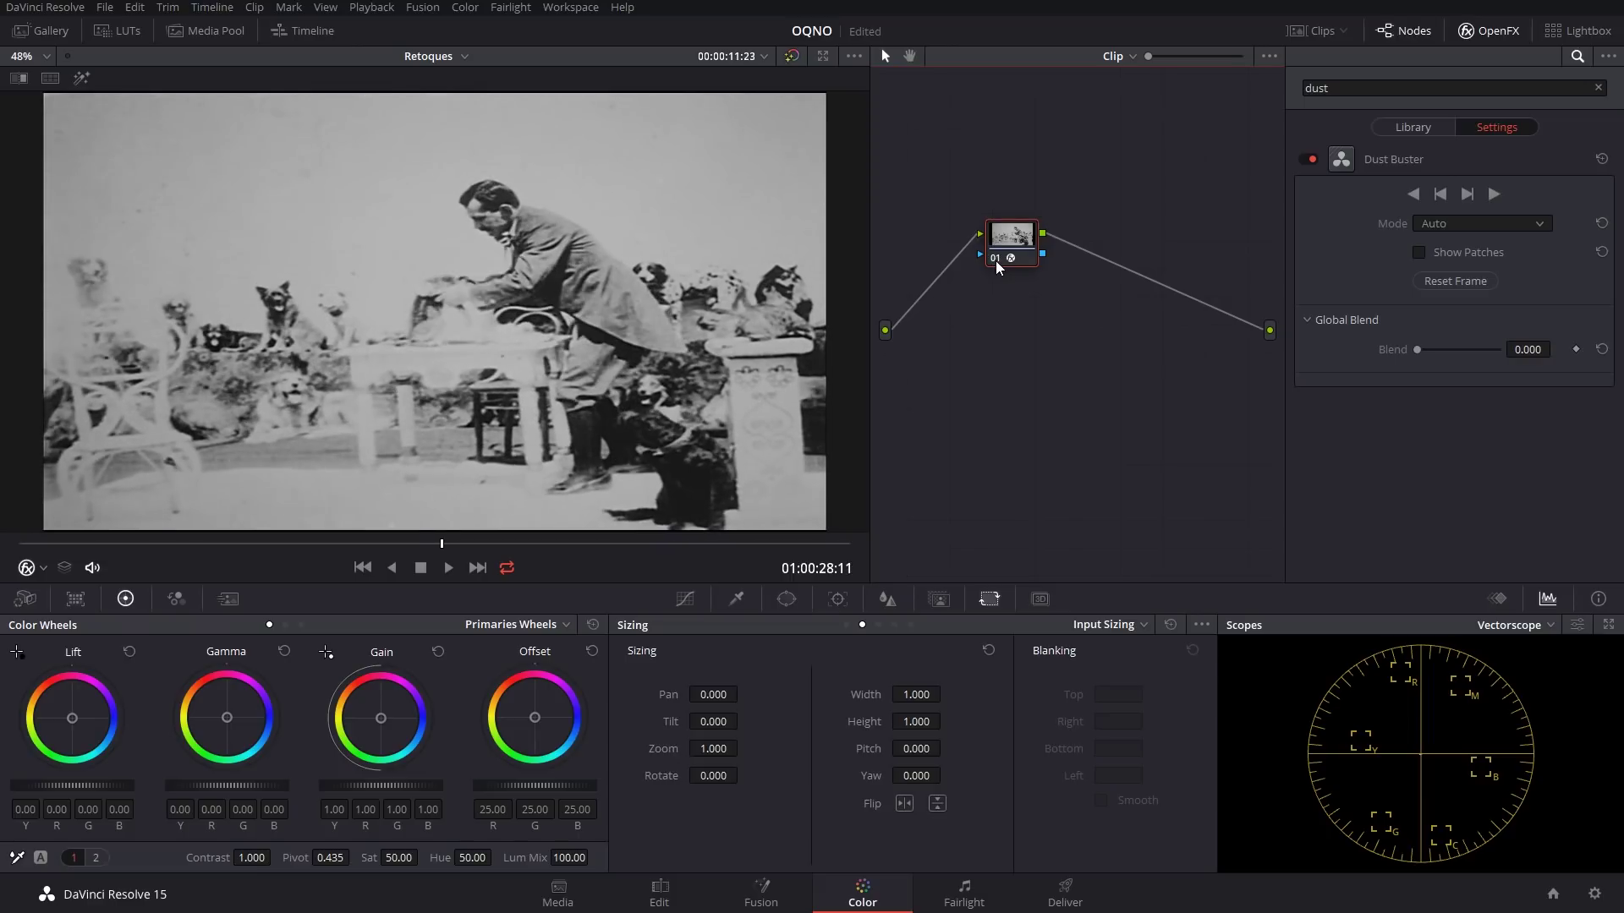
key("Left")
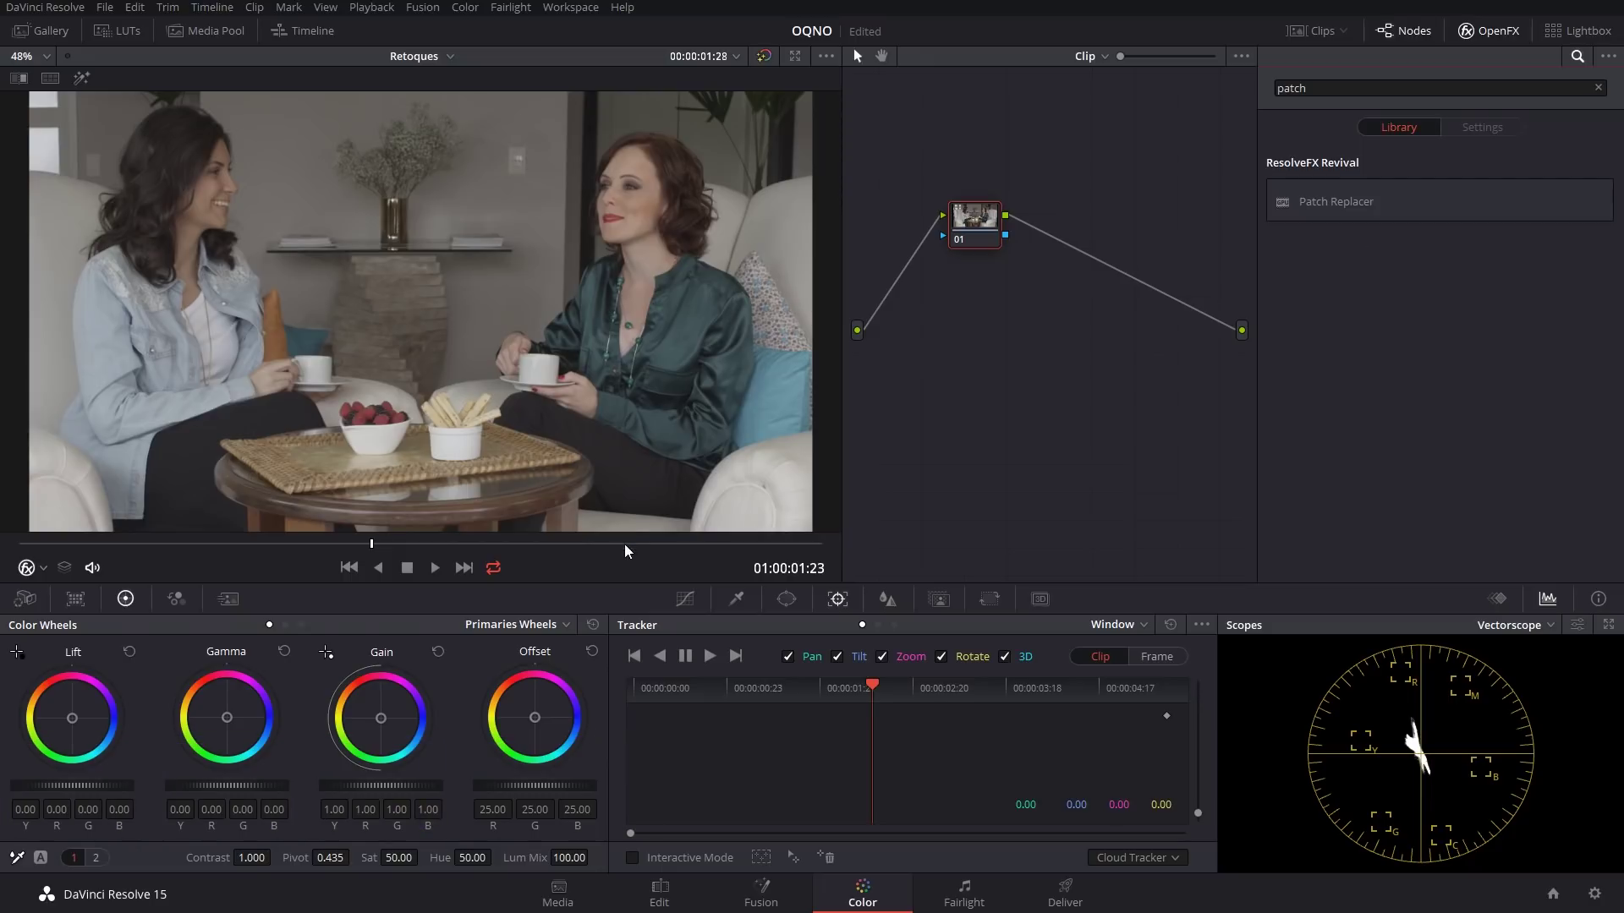
Examine the light switch on the wall at 01:00:02:02 of the coffee table clip, and fit the picture to the viewer.
left_click_drag(344, 551, 394, 547)
scroll(545, 129, "up", 8)
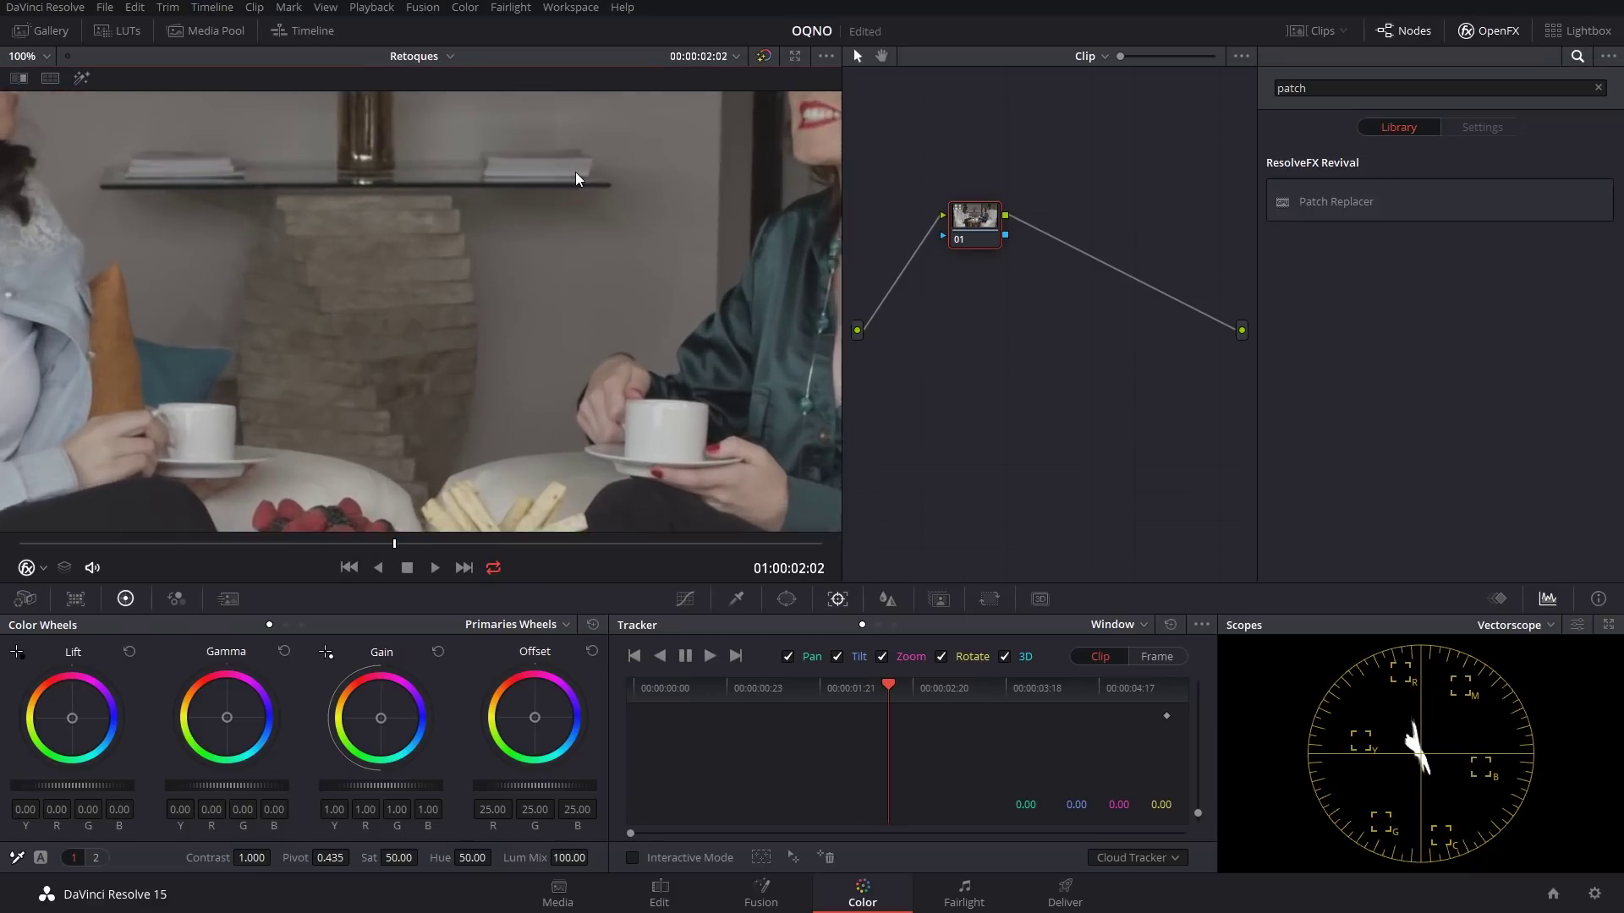
scroll(497, 356, "up", 6)
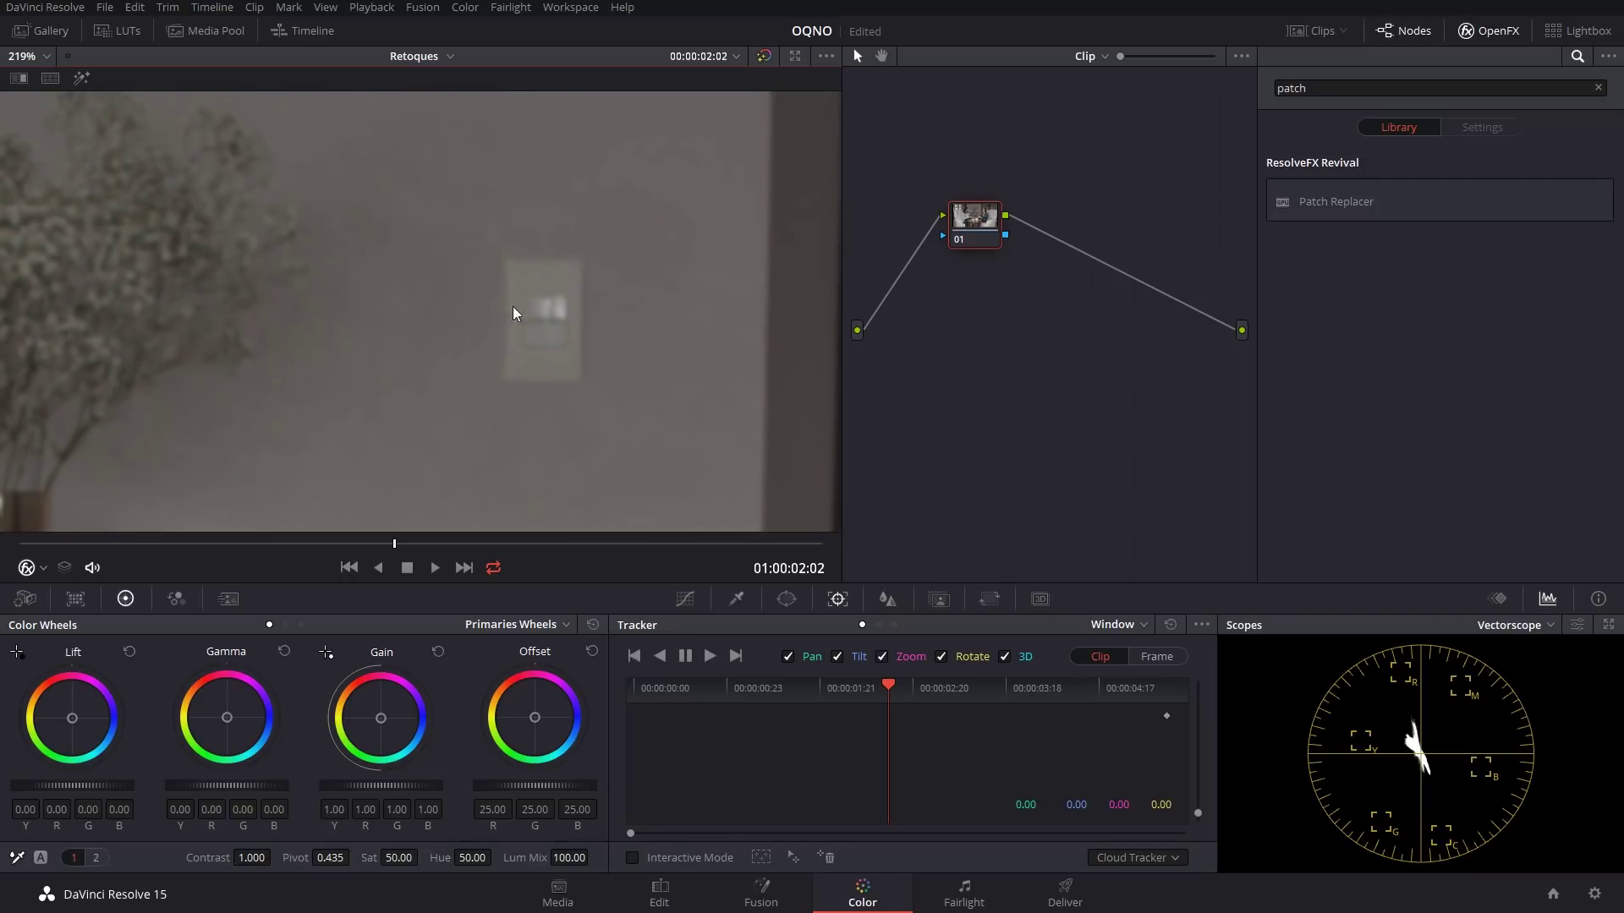
scroll(524, 294, "down", 8)
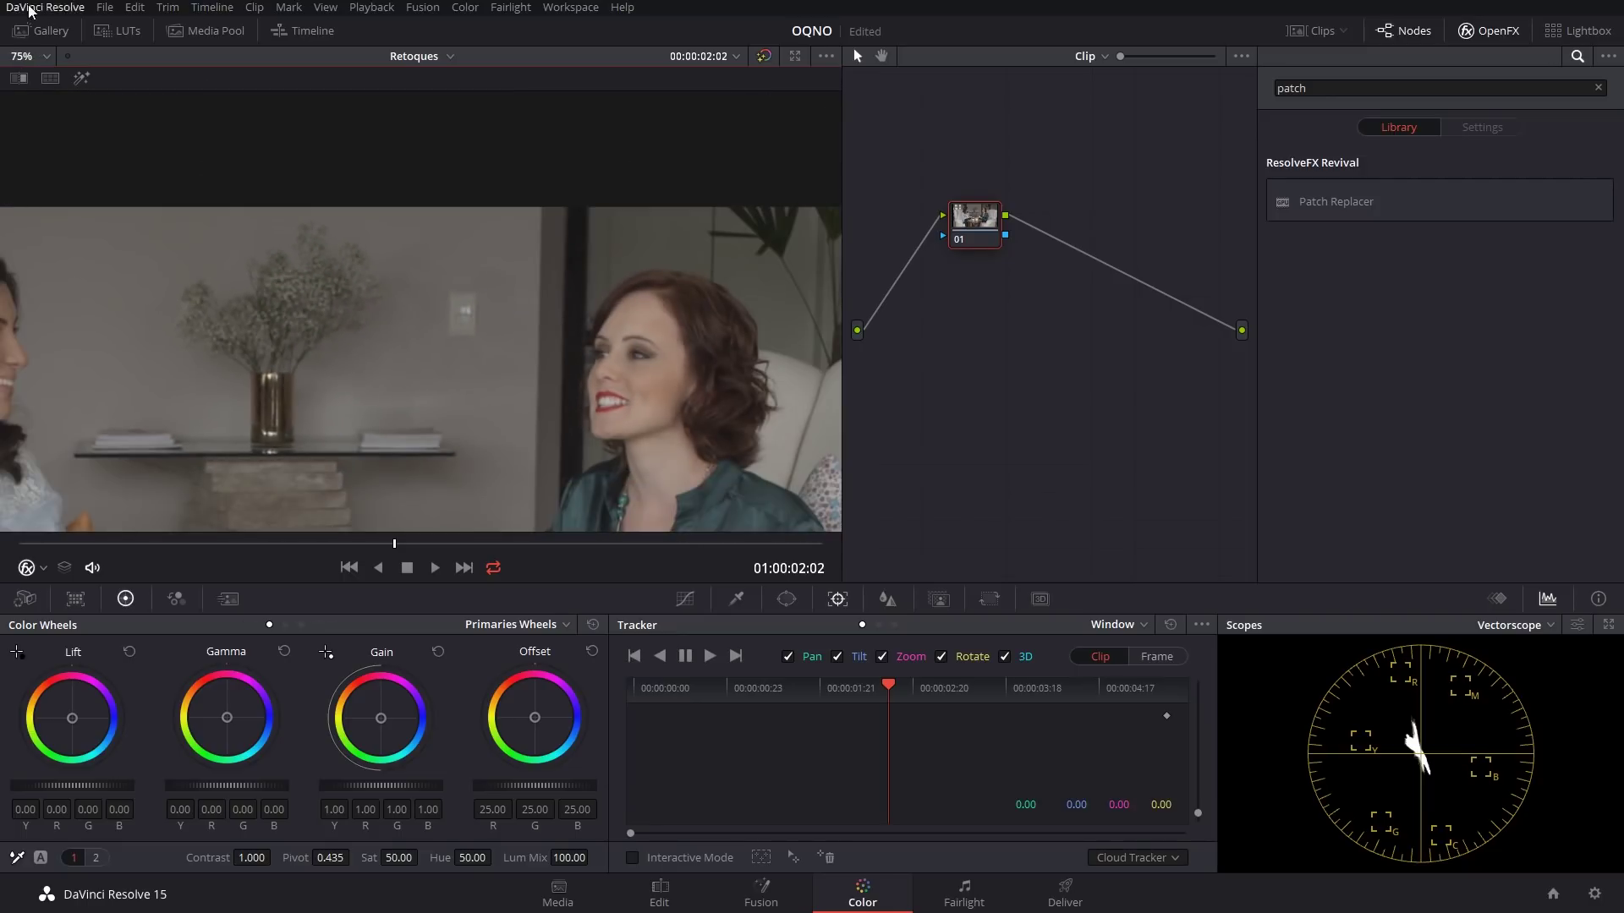
left_click(37, 56)
left_click(25, 79)
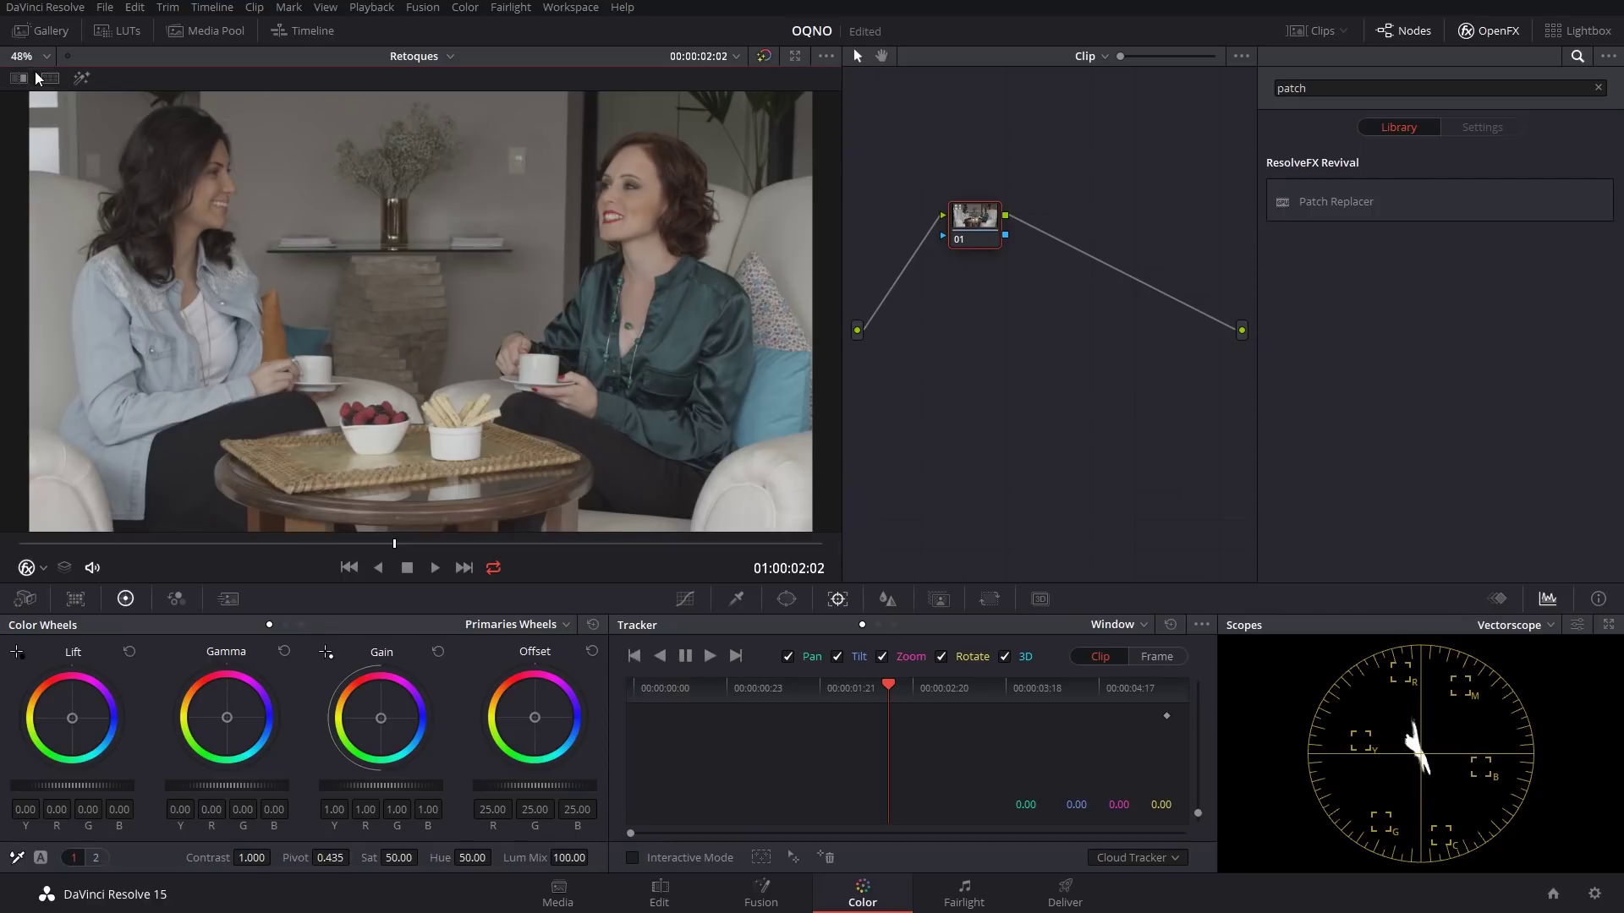
Apply Patch Replacer to node 01, placing its source ellipse over the vase and its target ellipse over the light switch on the wall.
left_click_drag(1348, 205, 977, 226)
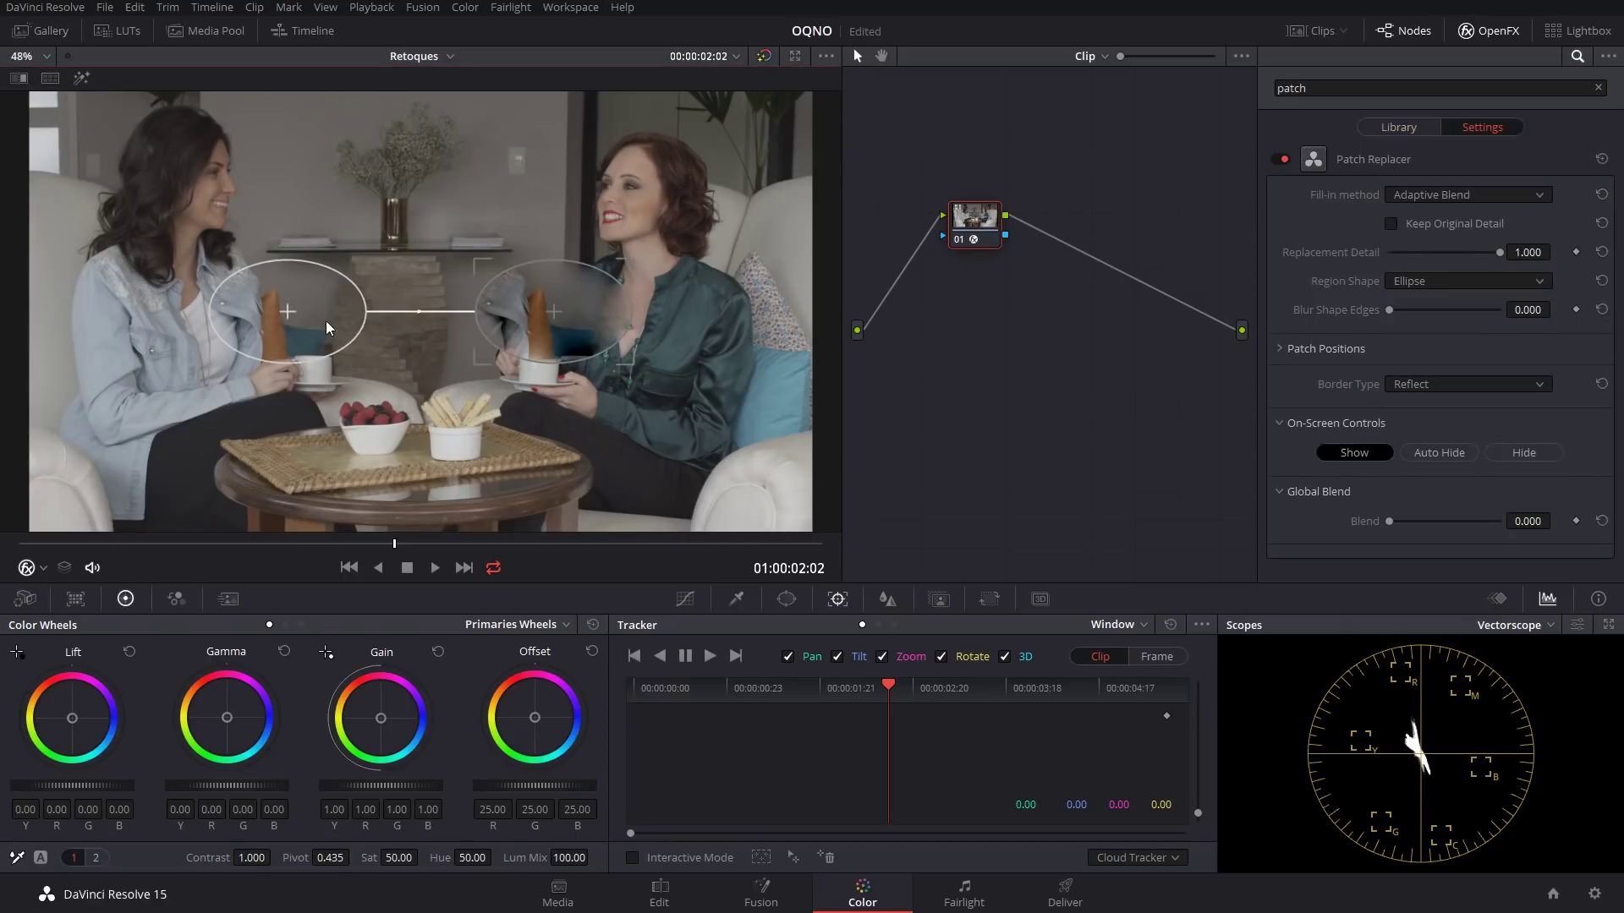
left_click_drag(284, 313, 423, 209)
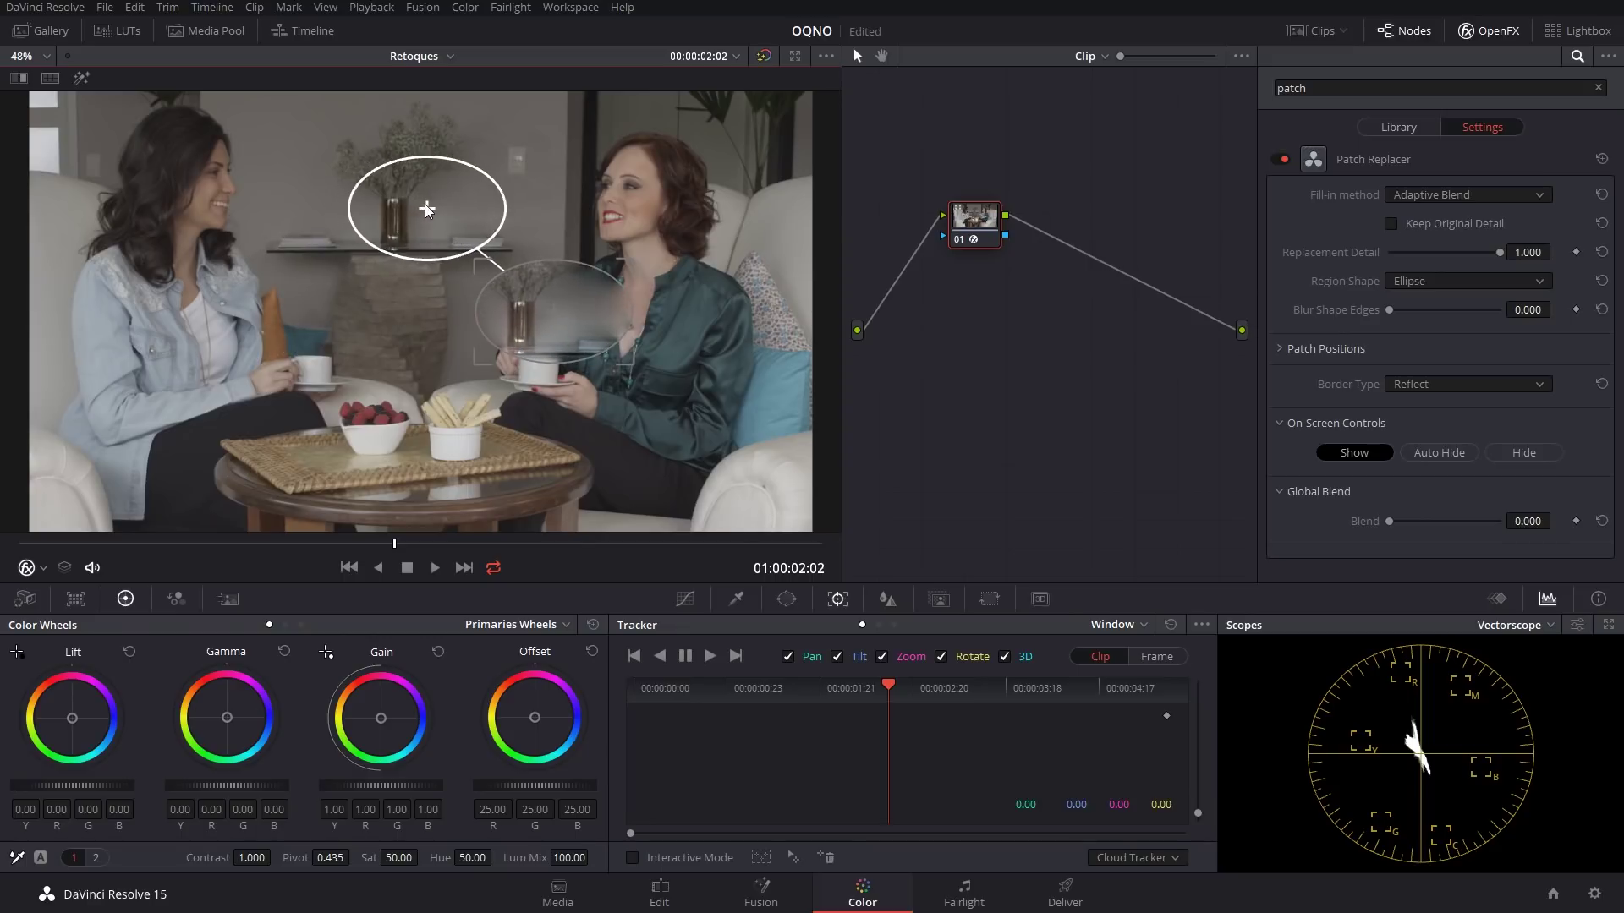
left_click_drag(551, 312, 530, 161)
Move the source ellipse to the blank wall beside the flowers and shrink the target ellipse to fit around the light switch.
scroll(529, 161, "up", 5)
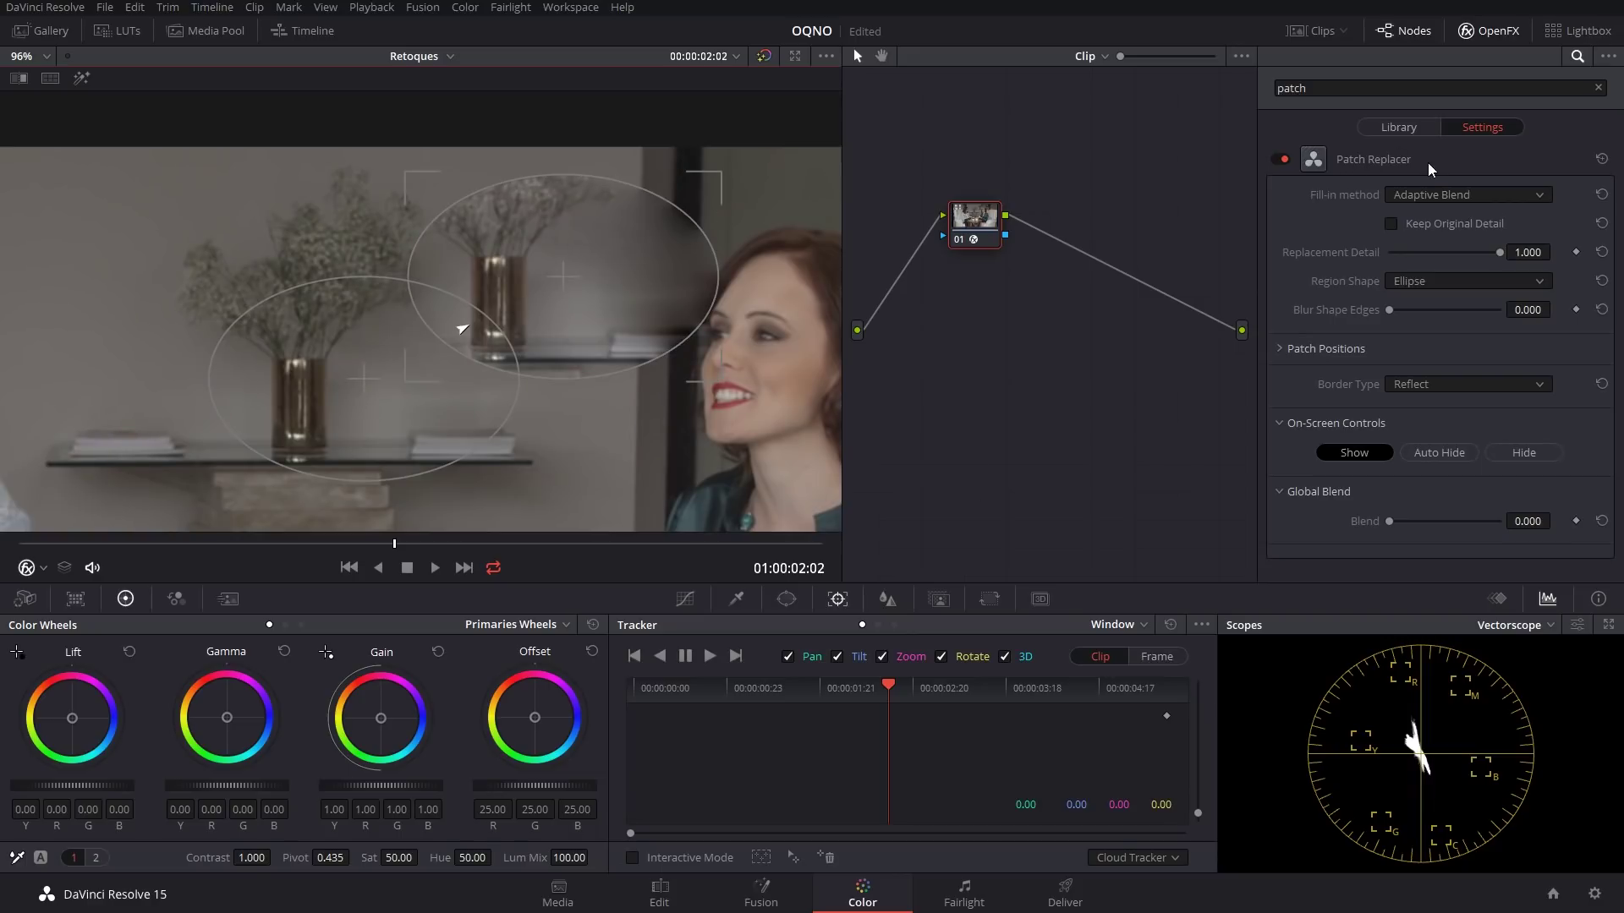
left_click_drag(360, 379, 146, 286)
left_click_drag(556, 284, 561, 279)
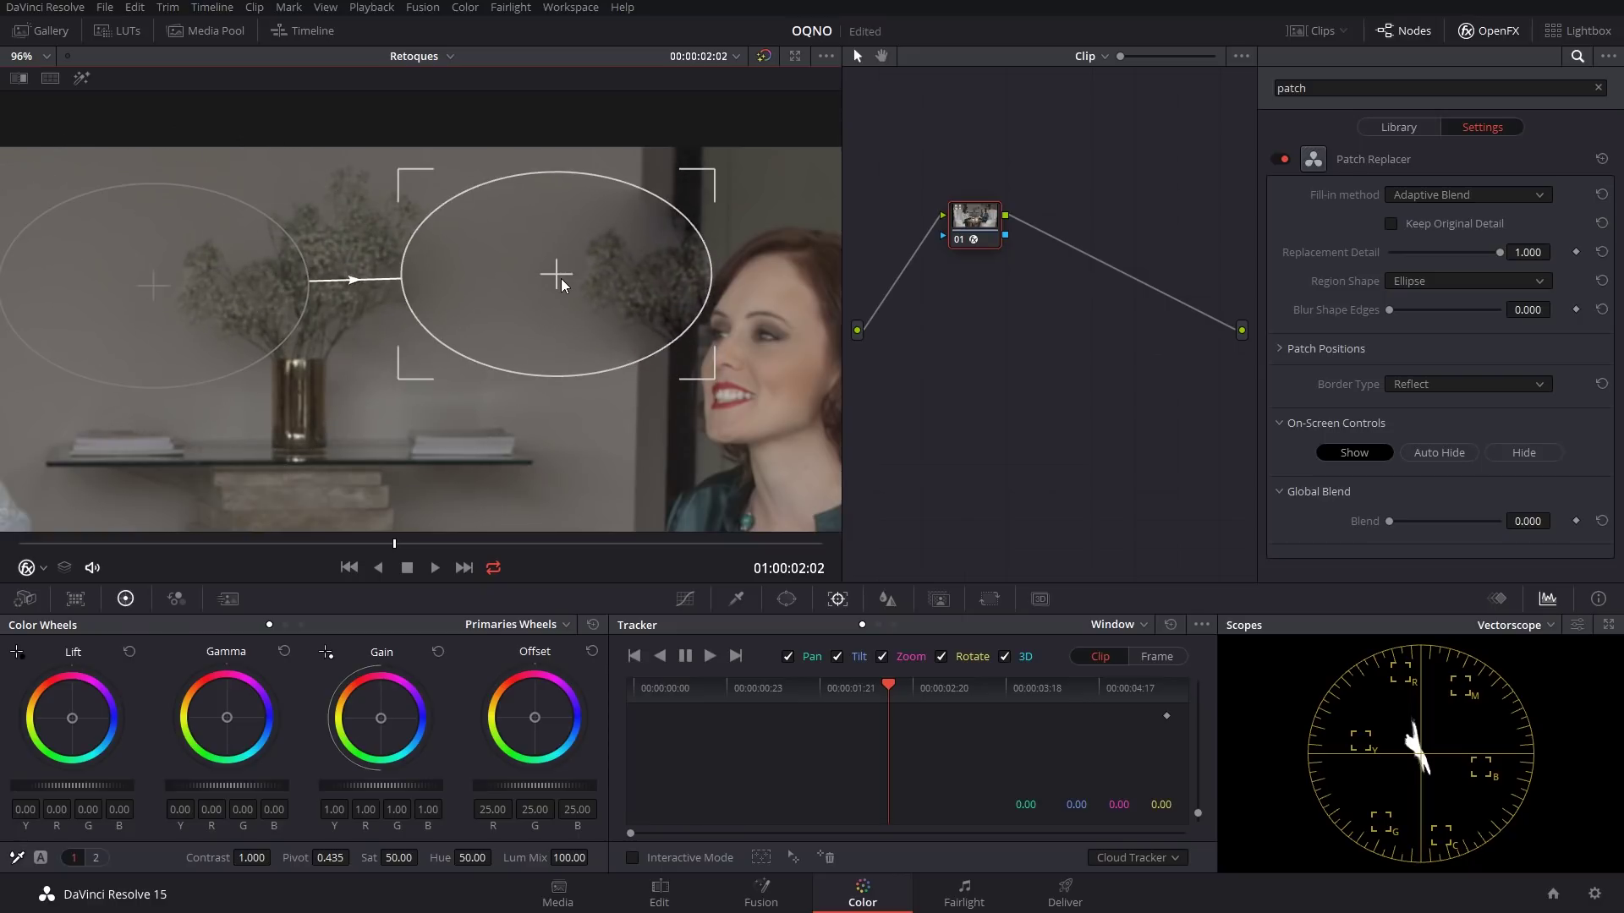
left_click_drag(714, 180, 600, 223)
left_click_drag(557, 282, 527, 305)
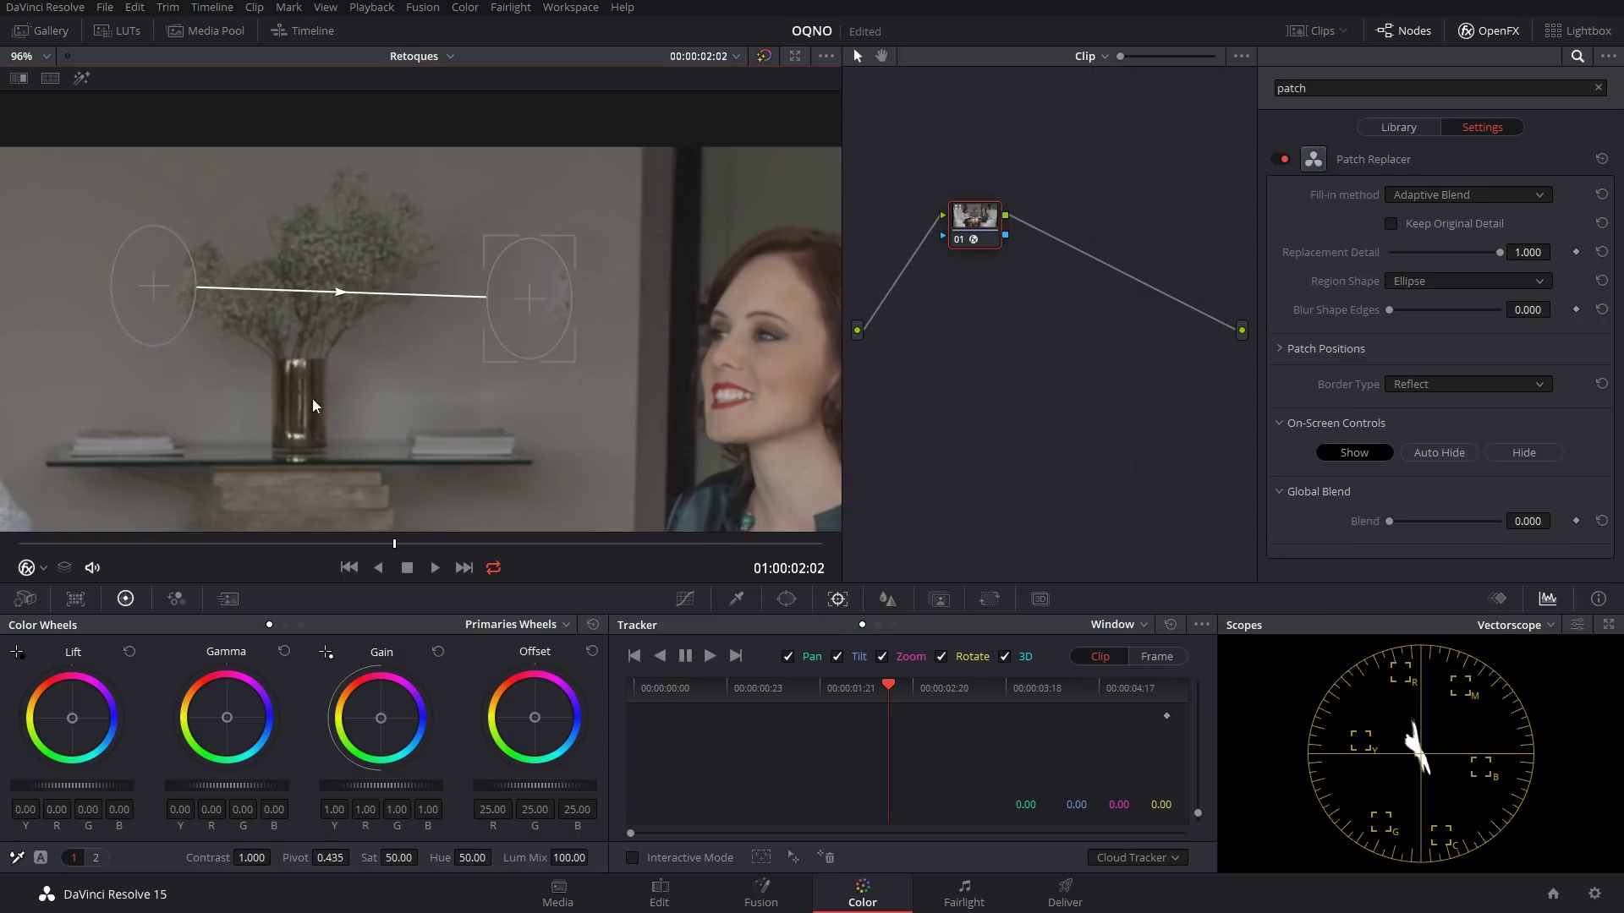
Raise the source ellipse to the clear wall above and beside the flowers, and centre the target ellipse on the light switch.
left_click_drag(313, 391, 428, 325)
left_click_drag(263, 248, 219, 182)
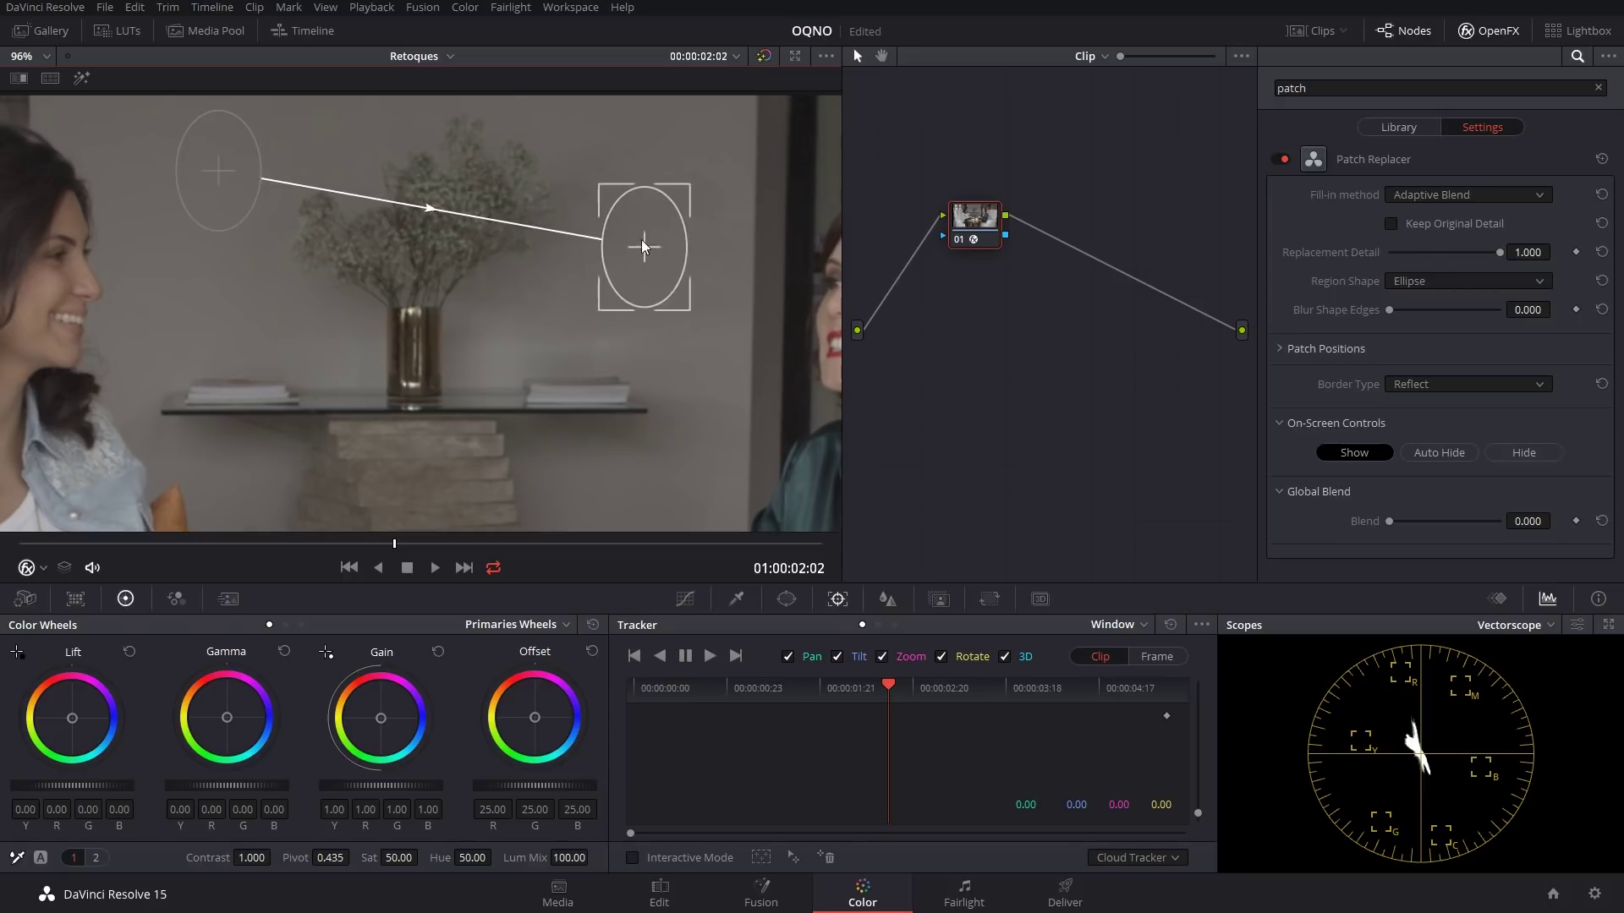
left_click_drag(639, 256, 647, 256)
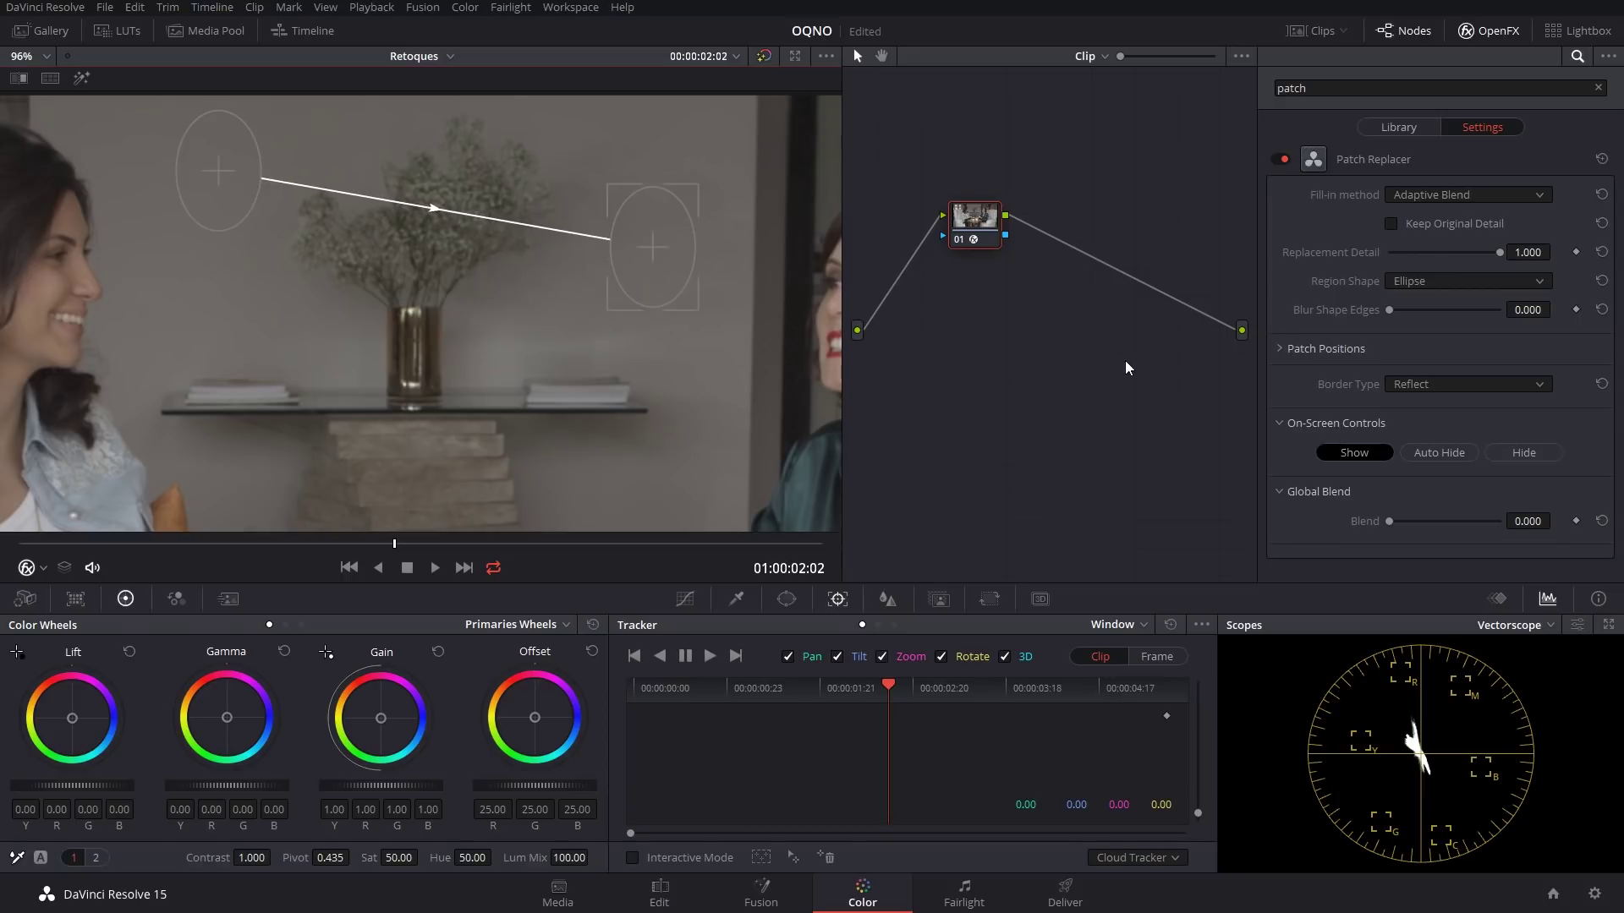
Try the Clone fill-in method on the patch at 01:00:02:13 and return to Adaptive Blend.
left_click_drag(150, 545, 479, 521)
left_click(1493, 197)
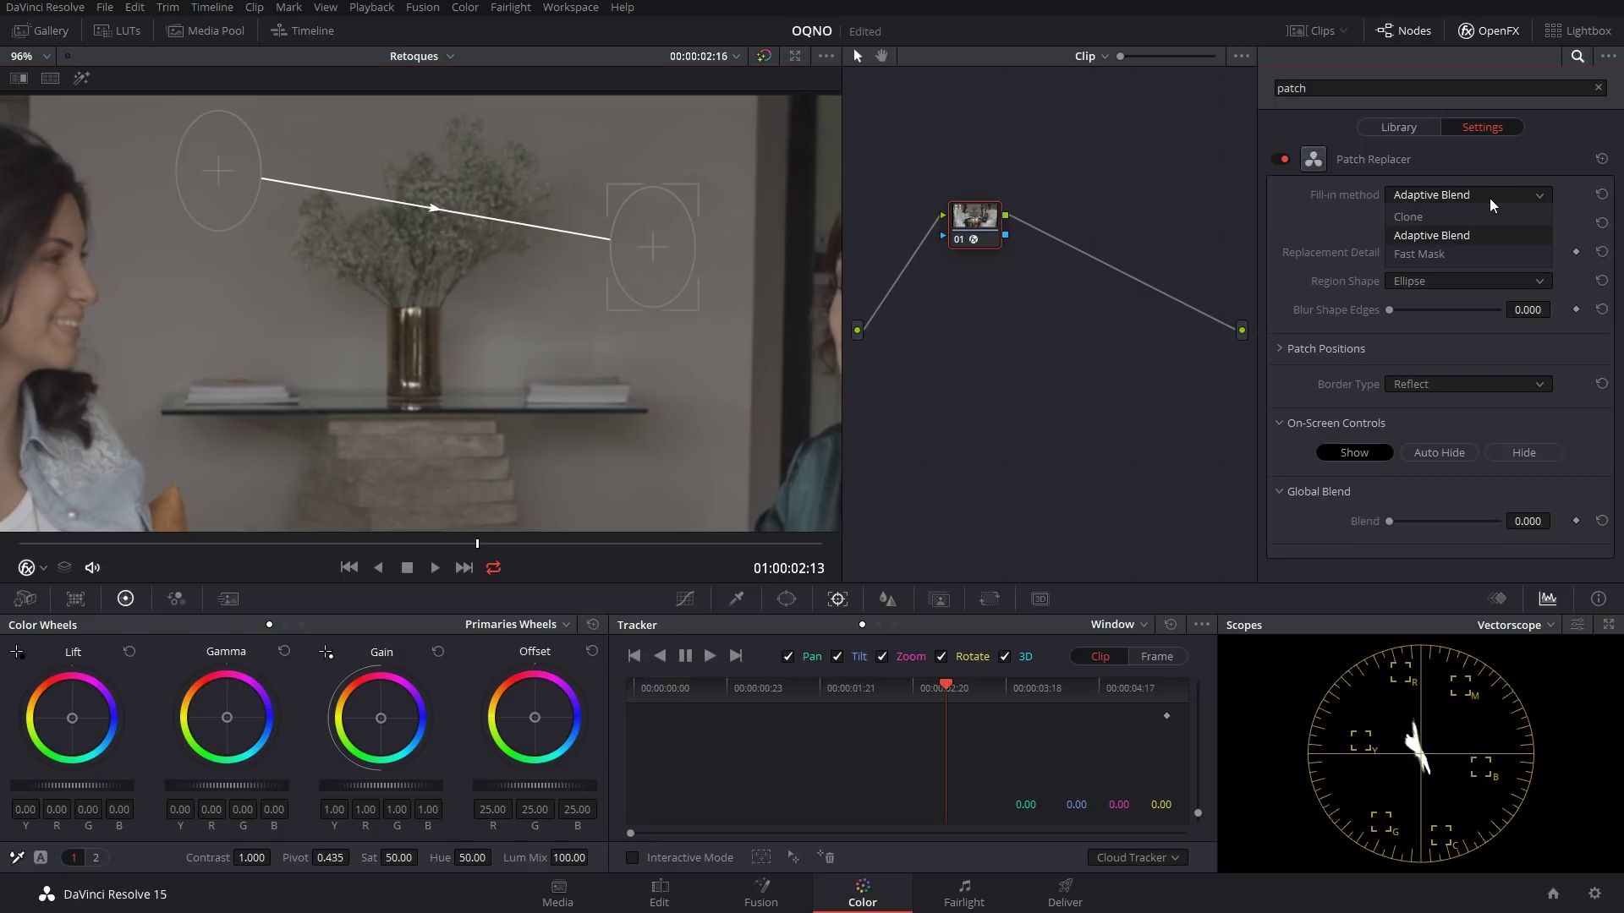
left_click(1439, 218)
left_click(1439, 191)
left_click(1447, 238)
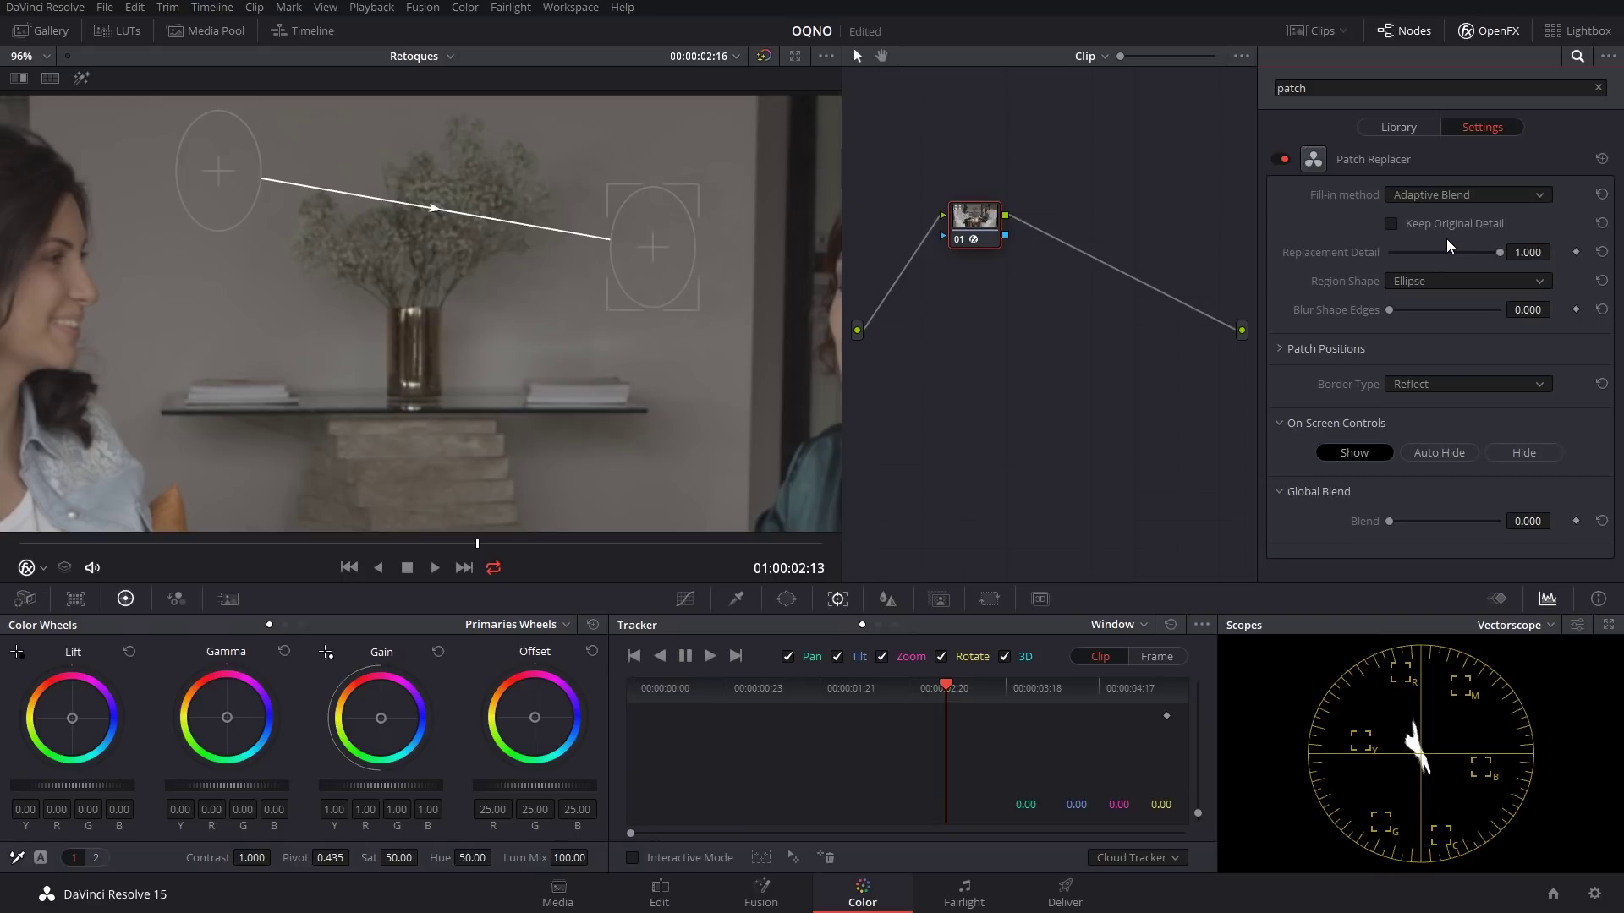
Try the Fast Mask fill-in method with the target ellipse nudged up on the wall, and return to Adaptive Blend.
left_click(1450, 193)
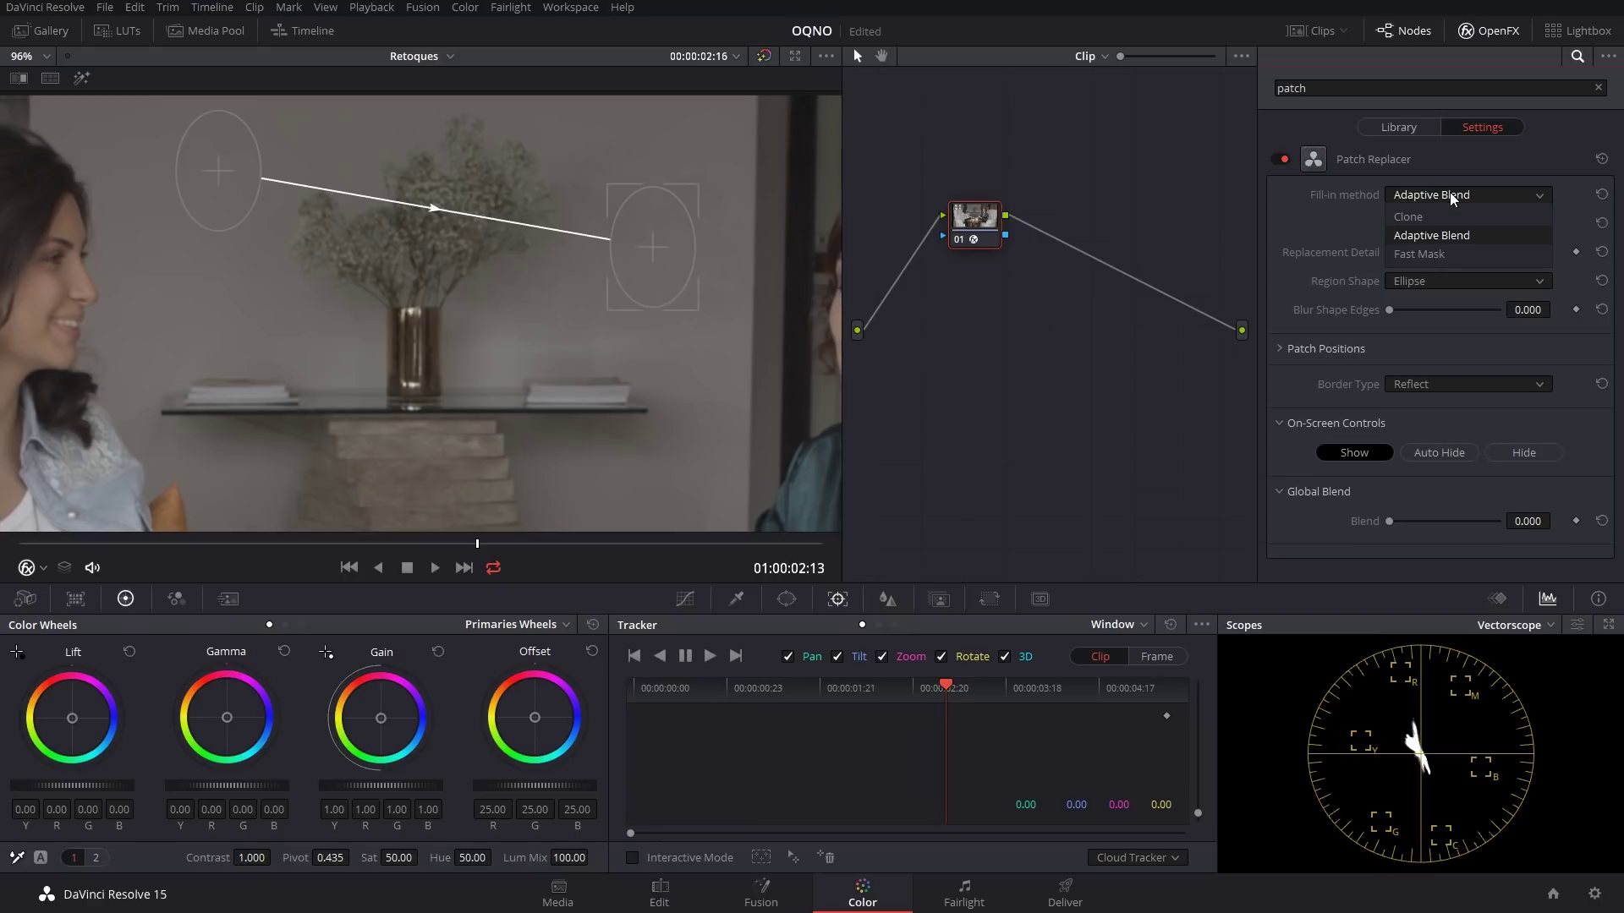
left_click(1426, 255)
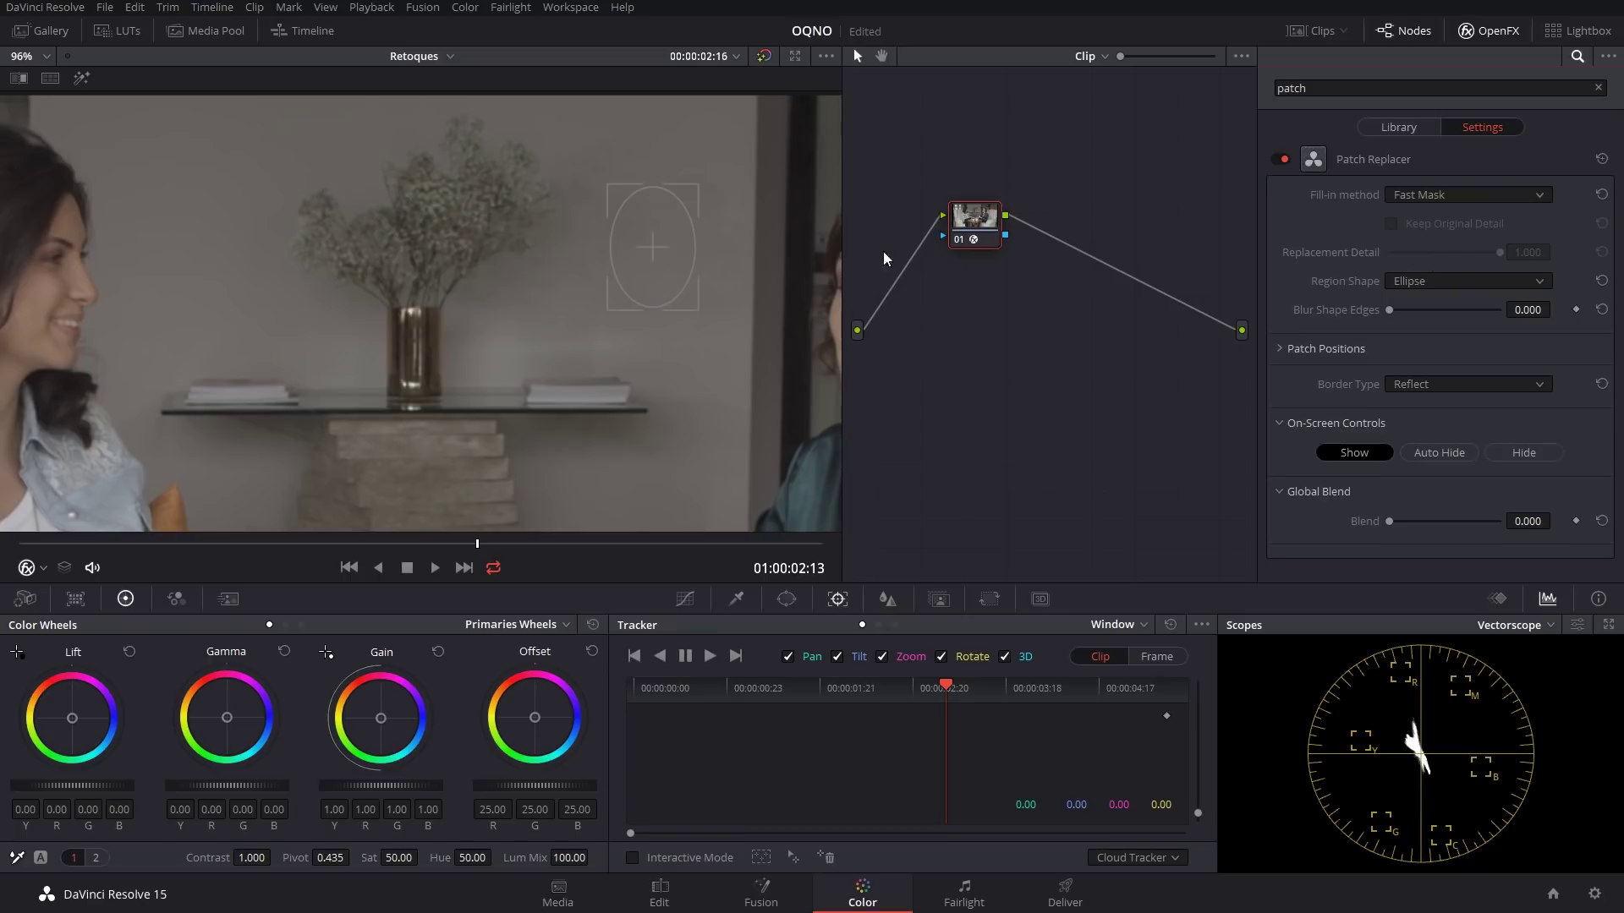
mouse_move(642, 245)
left_mouse_down()
mouse_move(701, 216)
mouse_move(647, 248)
mouse_move(655, 230)
left_mouse_up()
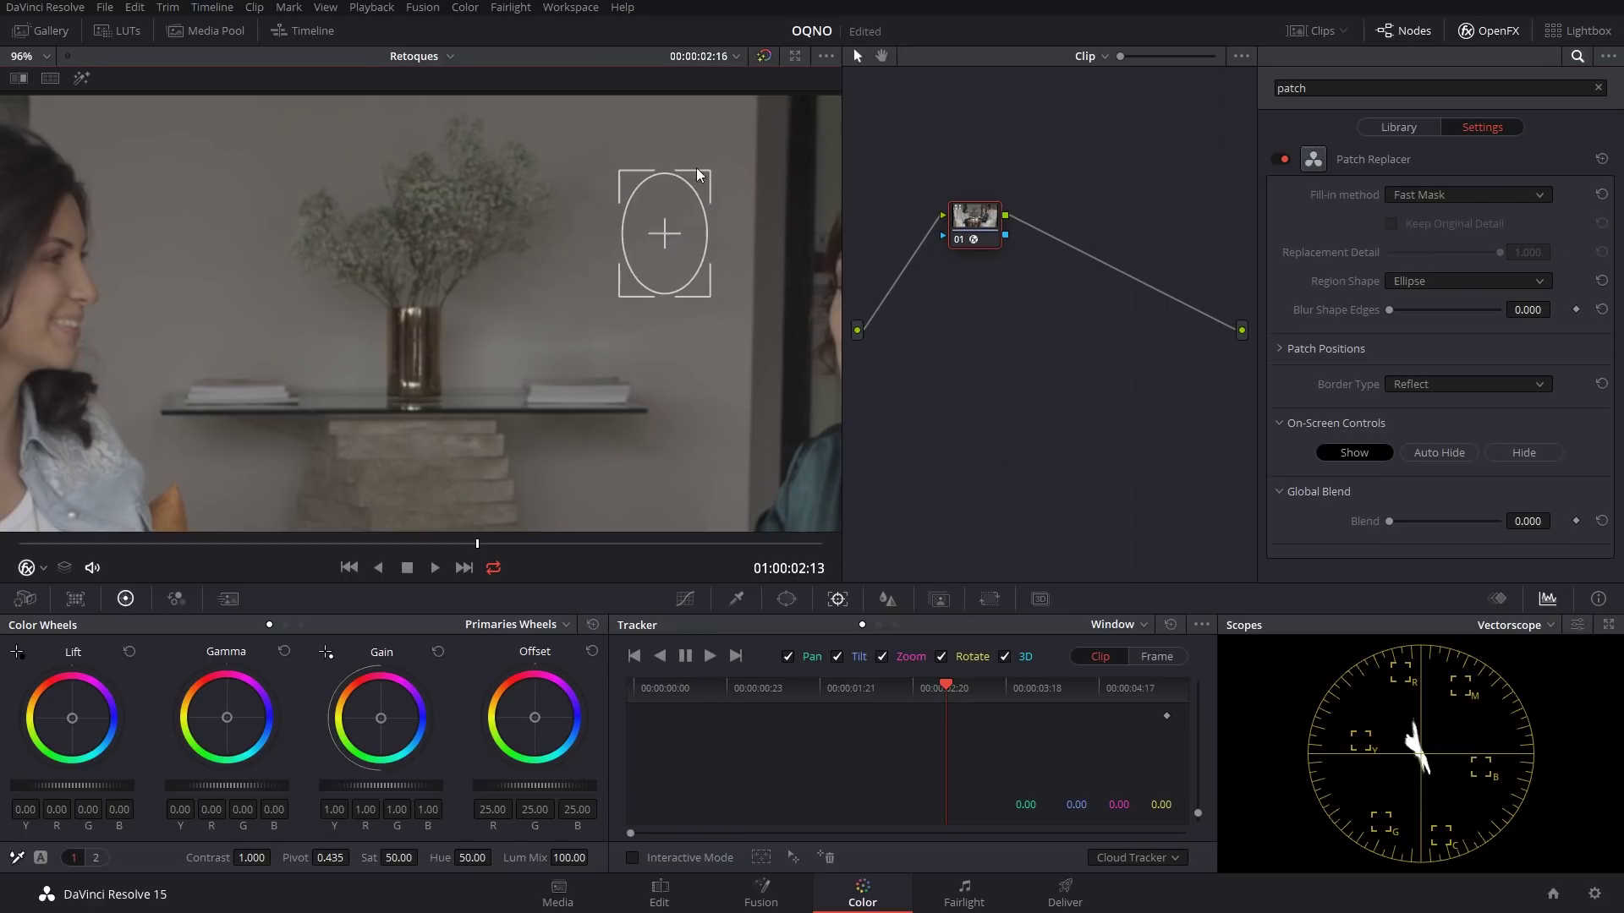
left_click(1473, 197)
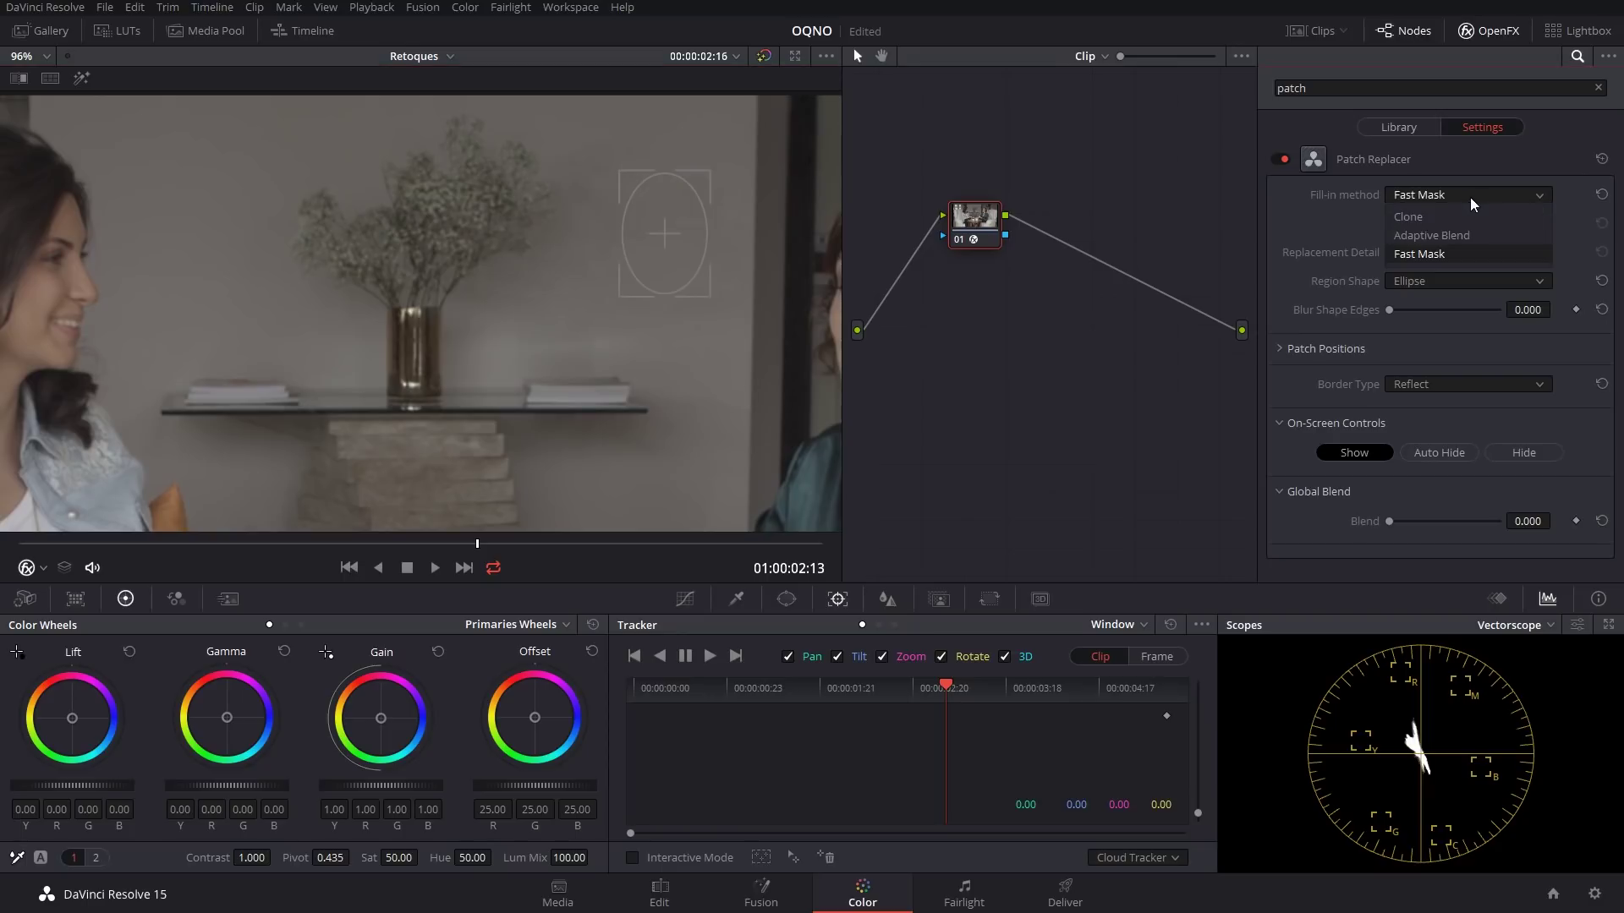
left_click(1464, 236)
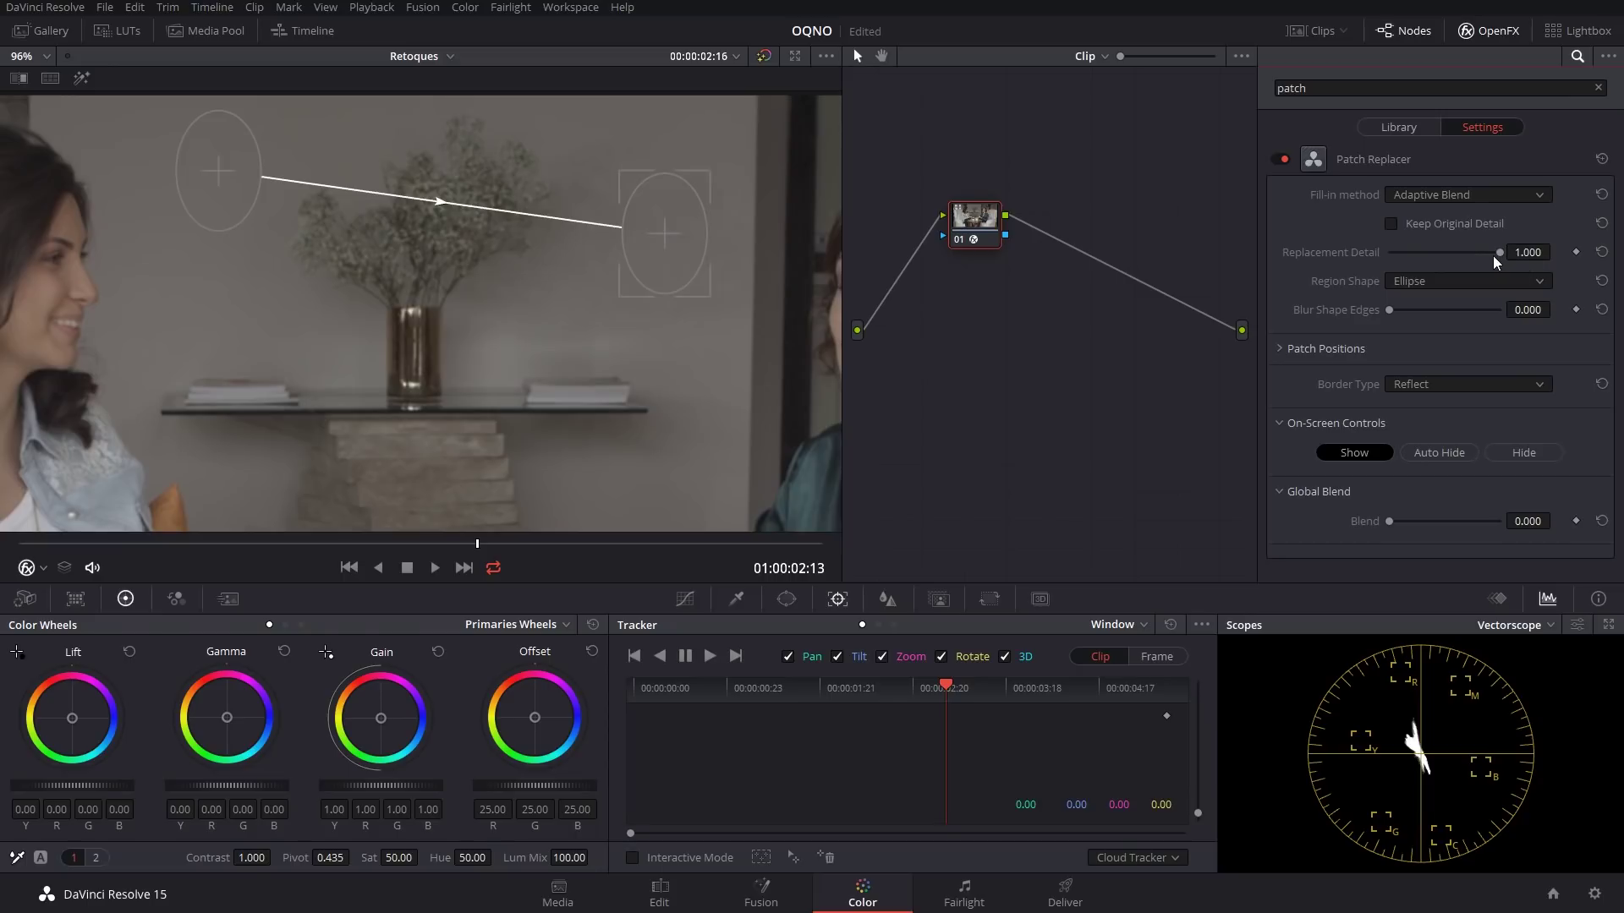
Test a lower Replacement Detail and restore it to 1.000, and set Blur Shape Edges to 0.282 with the Ellipse region shape.
left_click_drag(1488, 251, 1380, 252)
left_click_drag(1406, 312, 1450, 303)
left_click(1435, 280)
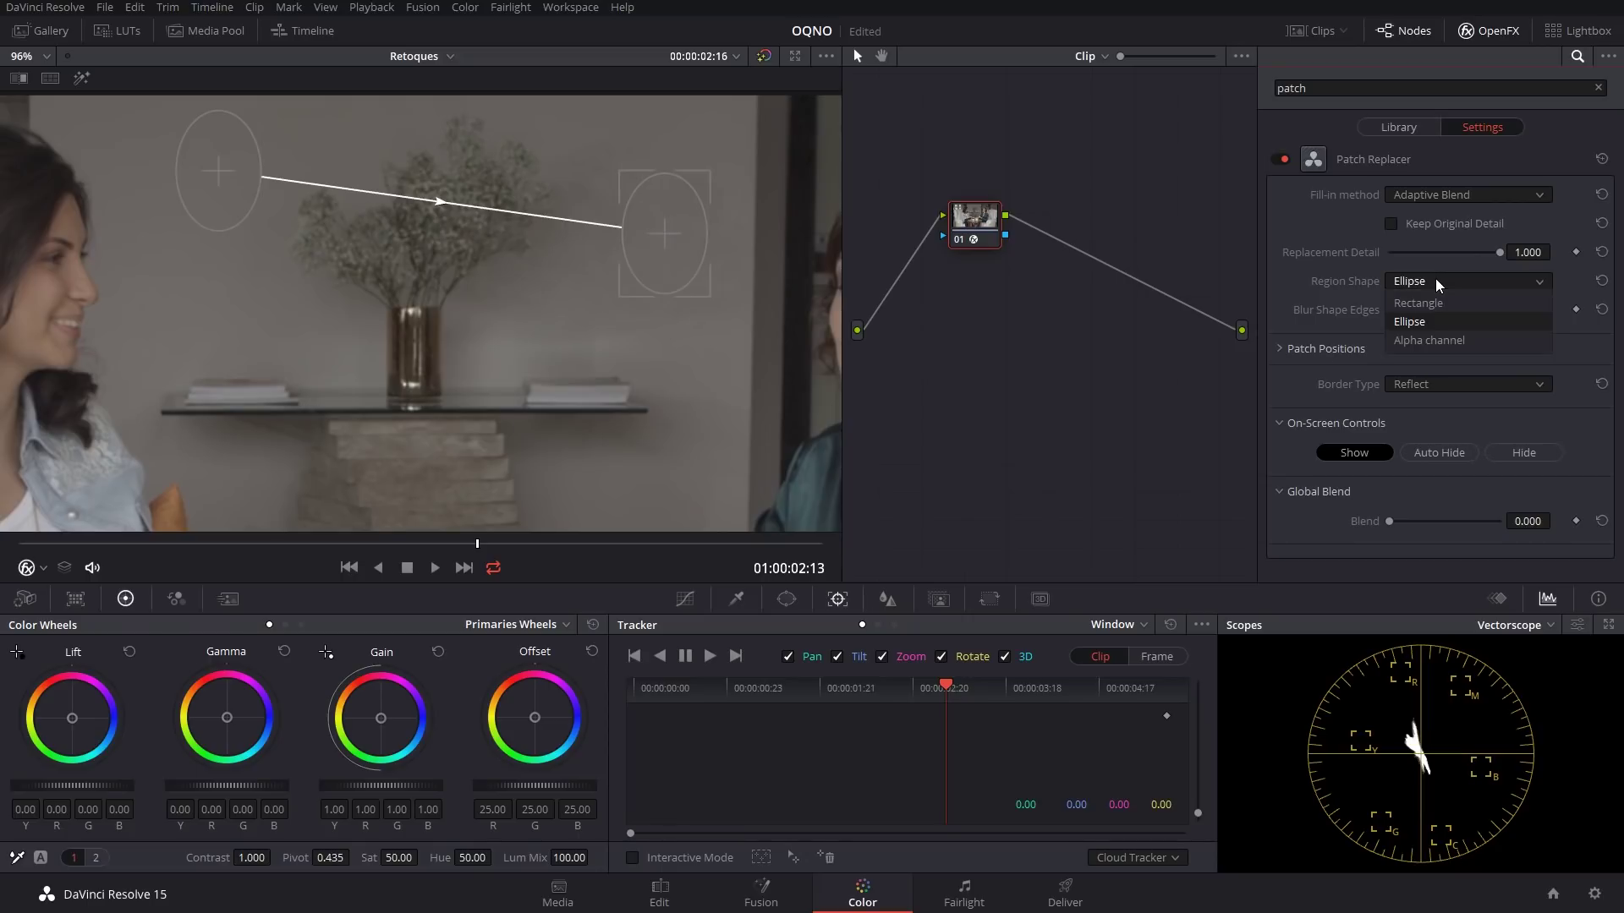
left_click(1421, 322)
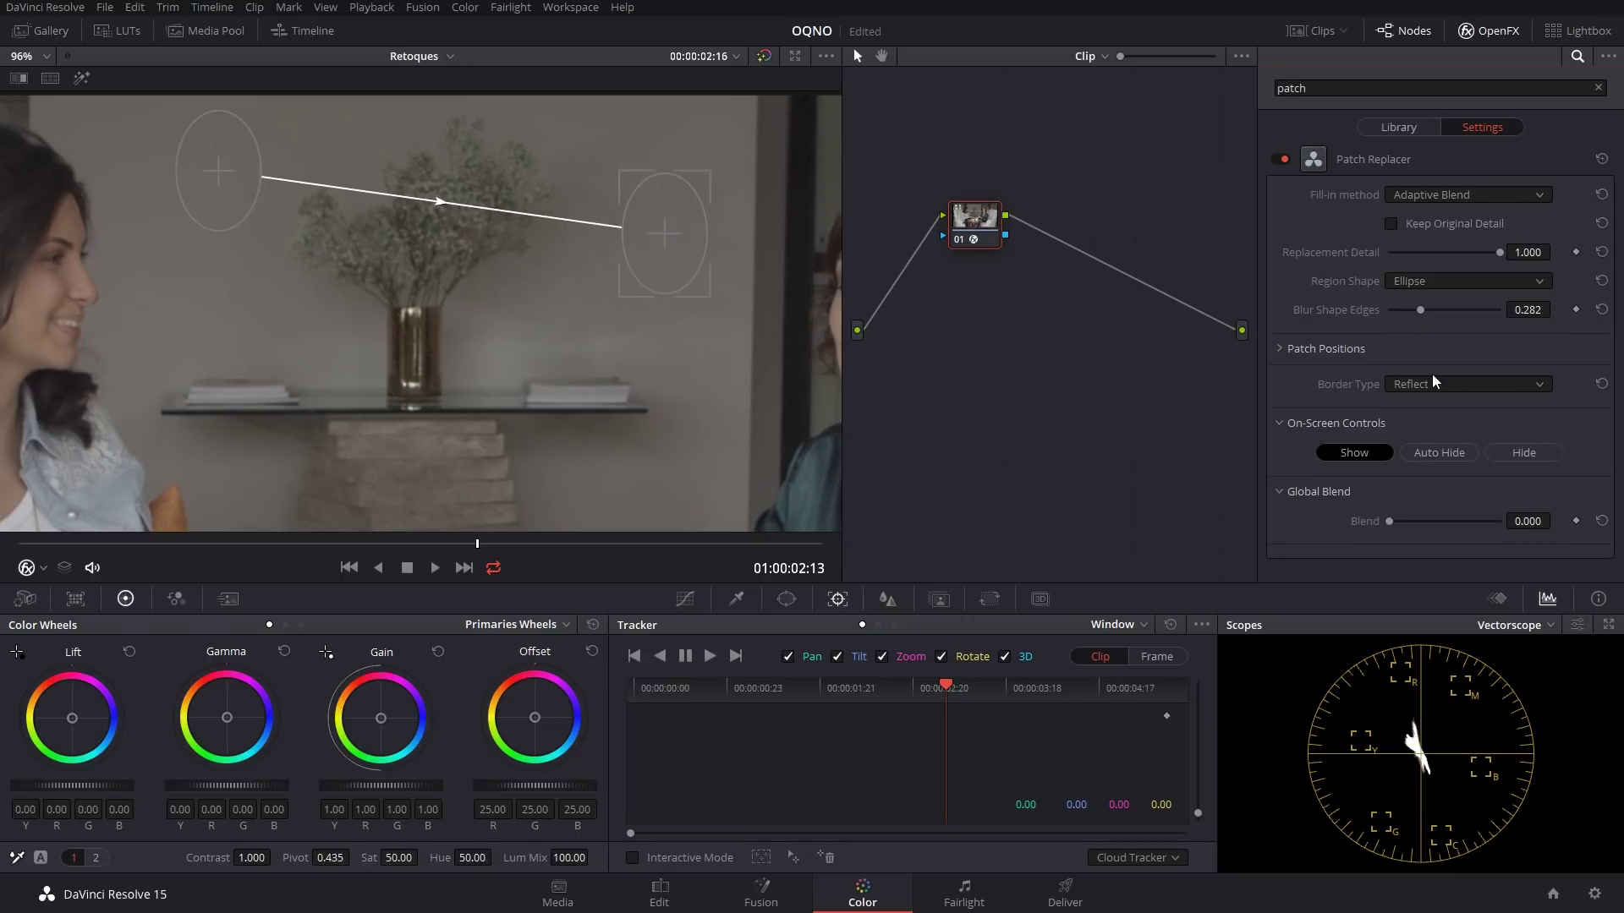
Try the Black and Replicate border types while nudging the target ellipse, and return the border type to Reflect.
left_click(1447, 386)
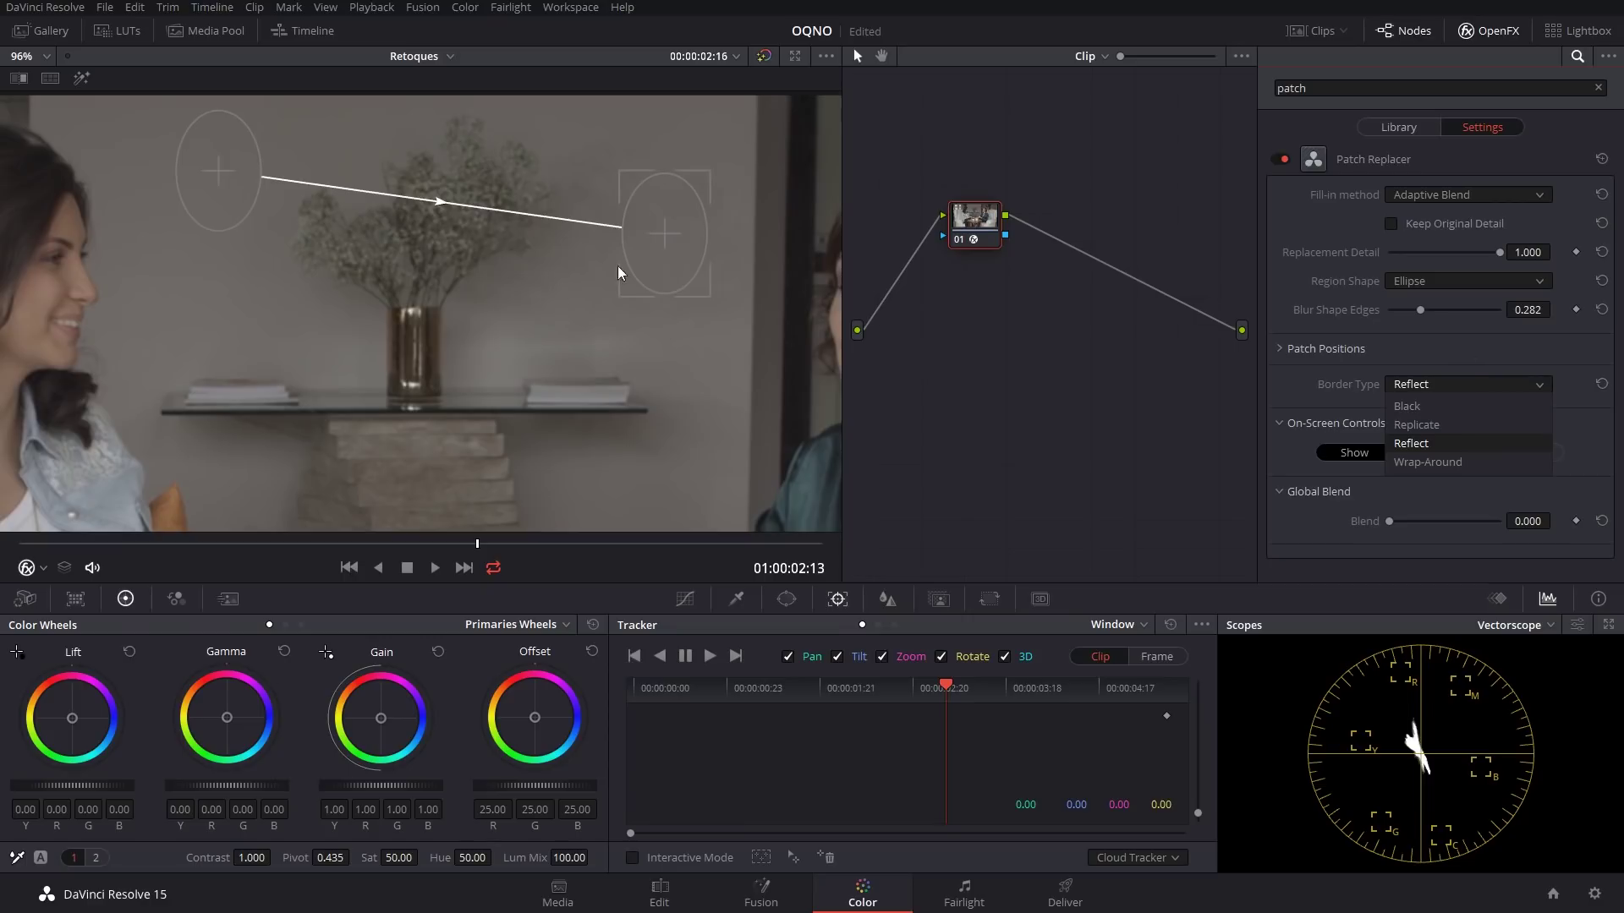
left_click(1425, 409)
left_click(1438, 394)
left_click(1443, 426)
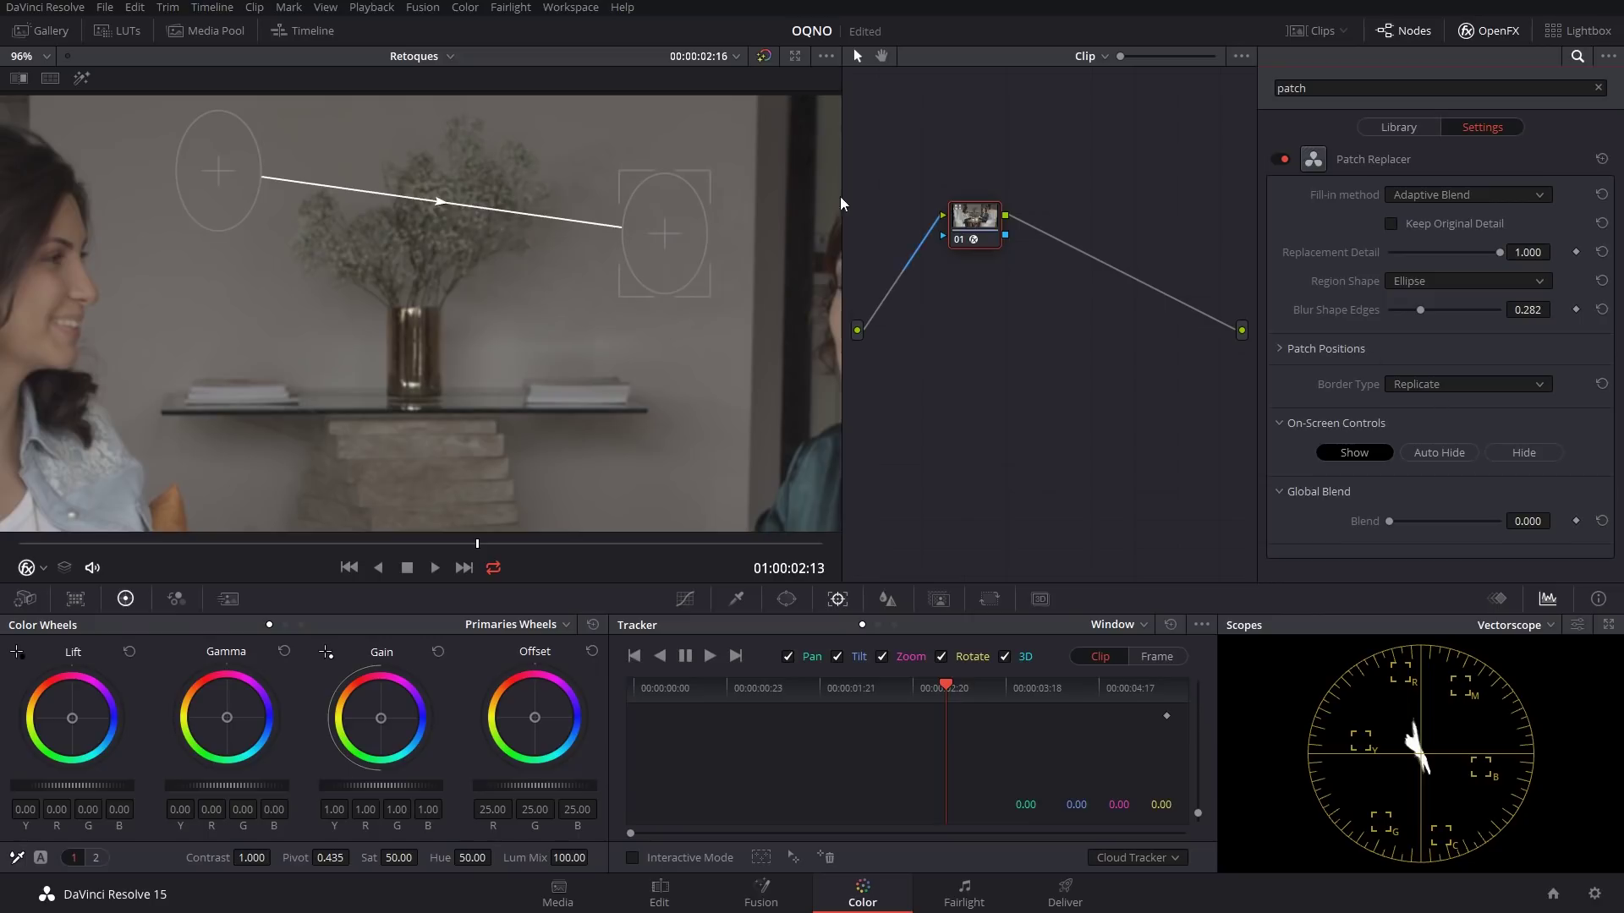
mouse_move(668, 233)
left_mouse_down()
mouse_move(662, 117)
mouse_move(676, 218)
mouse_move(661, 243)
left_mouse_up()
left_click(1448, 387)
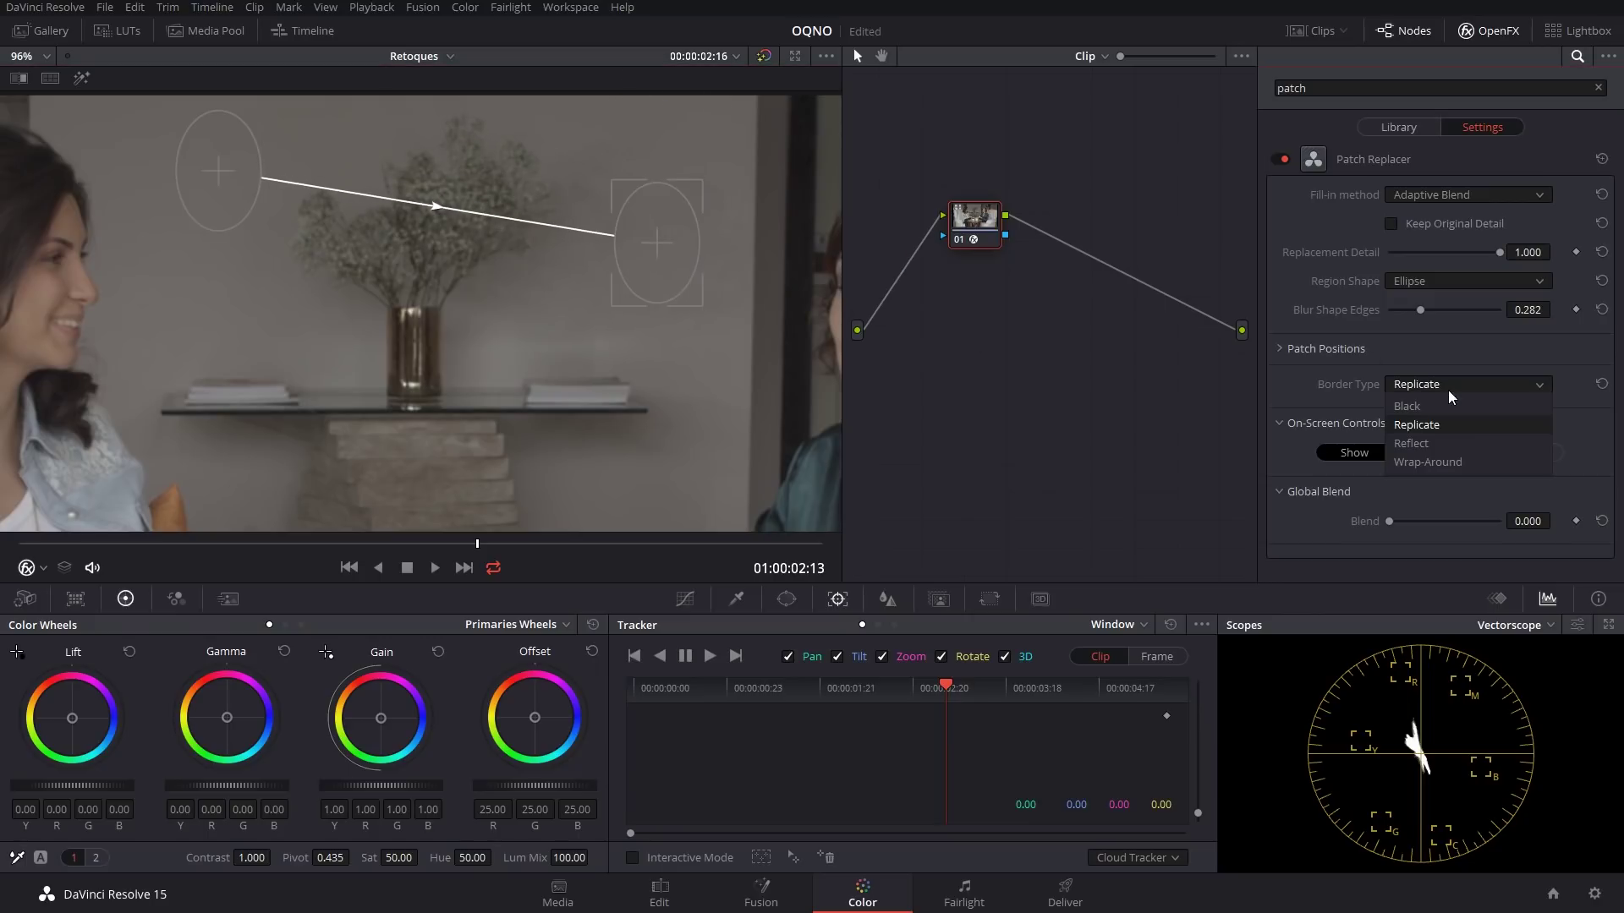
left_click(1450, 443)
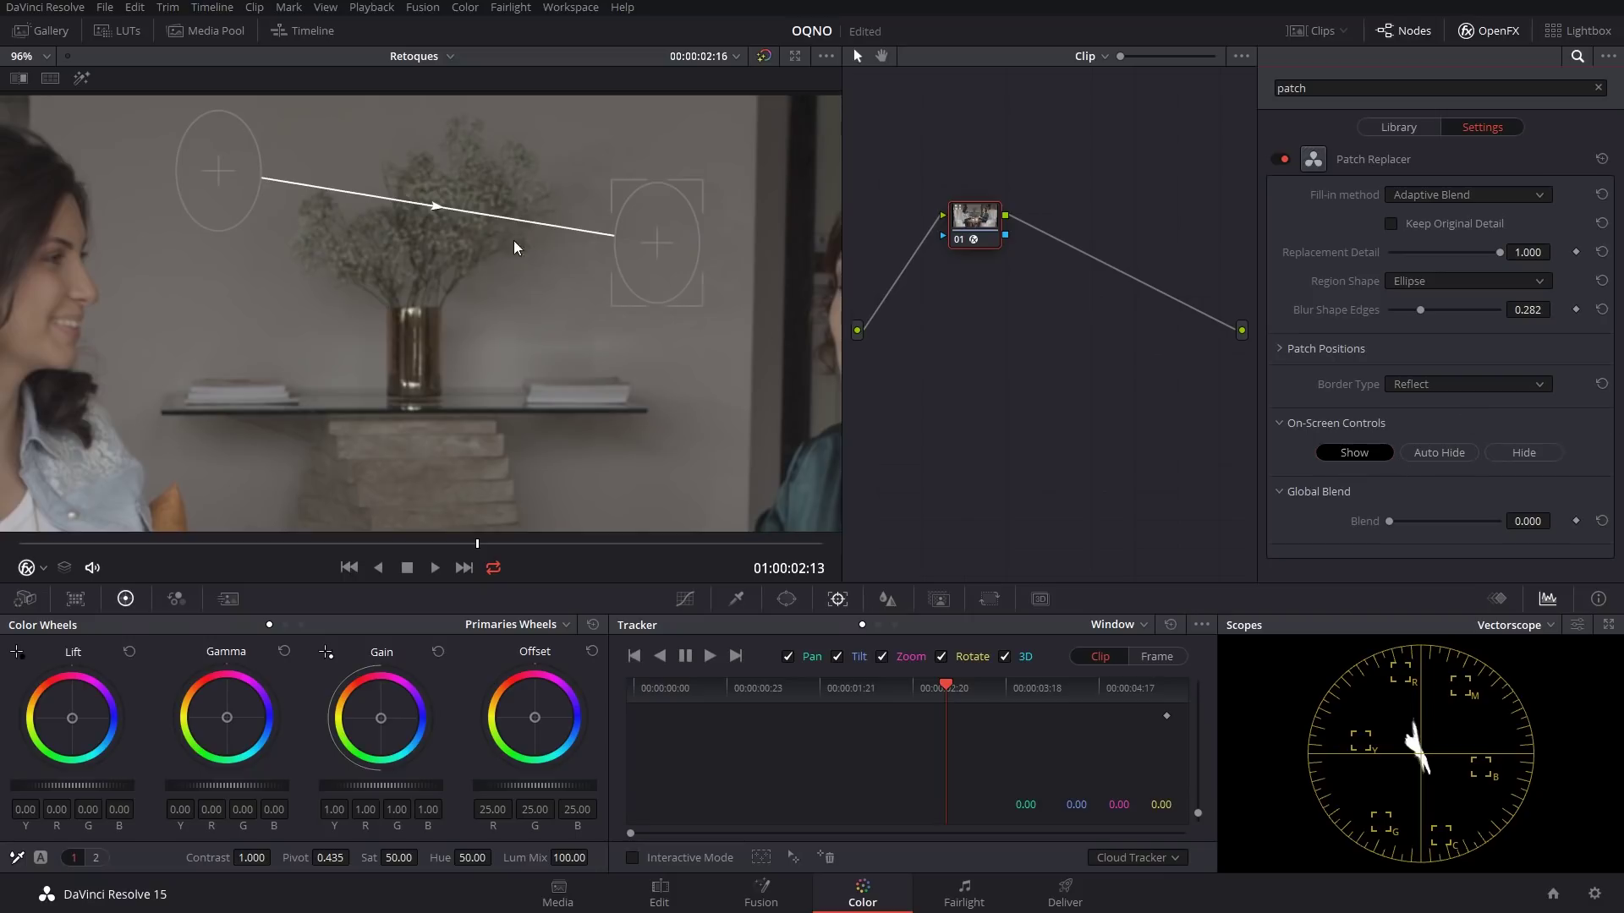
Try the Auto Hide and Hide modes of the on-screen controls while repositioning the target ellipse, and set them back to Show.
left_click(1439, 452)
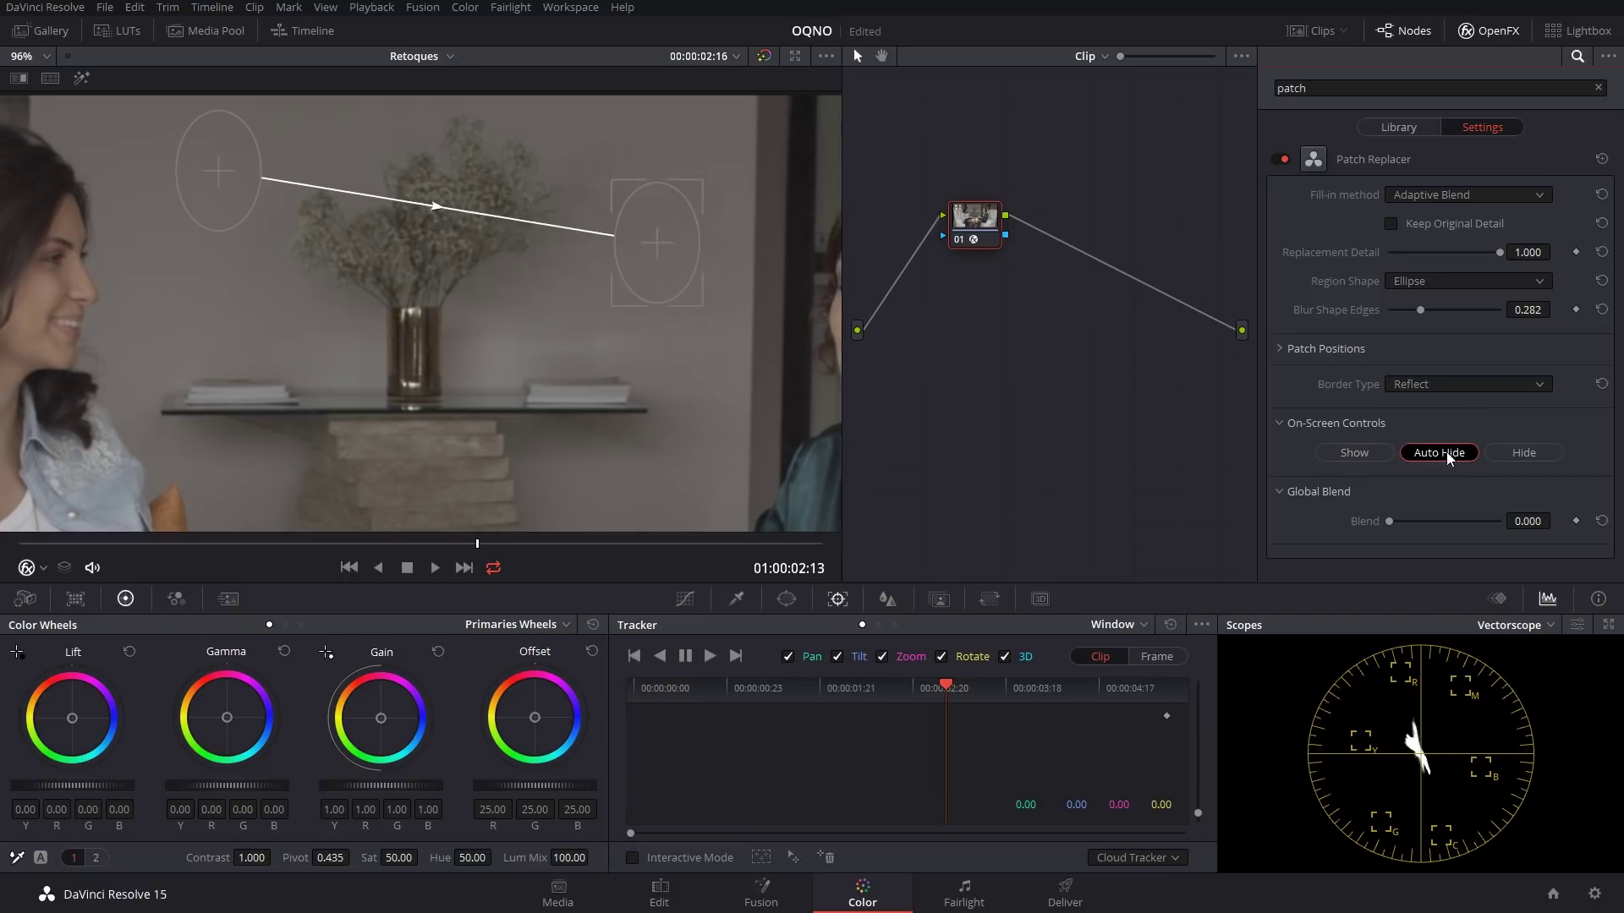
left_click_drag(344, 399, 411, 418)
scroll(677, 283, "up", 2)
scroll(609, 275, "down", 3)
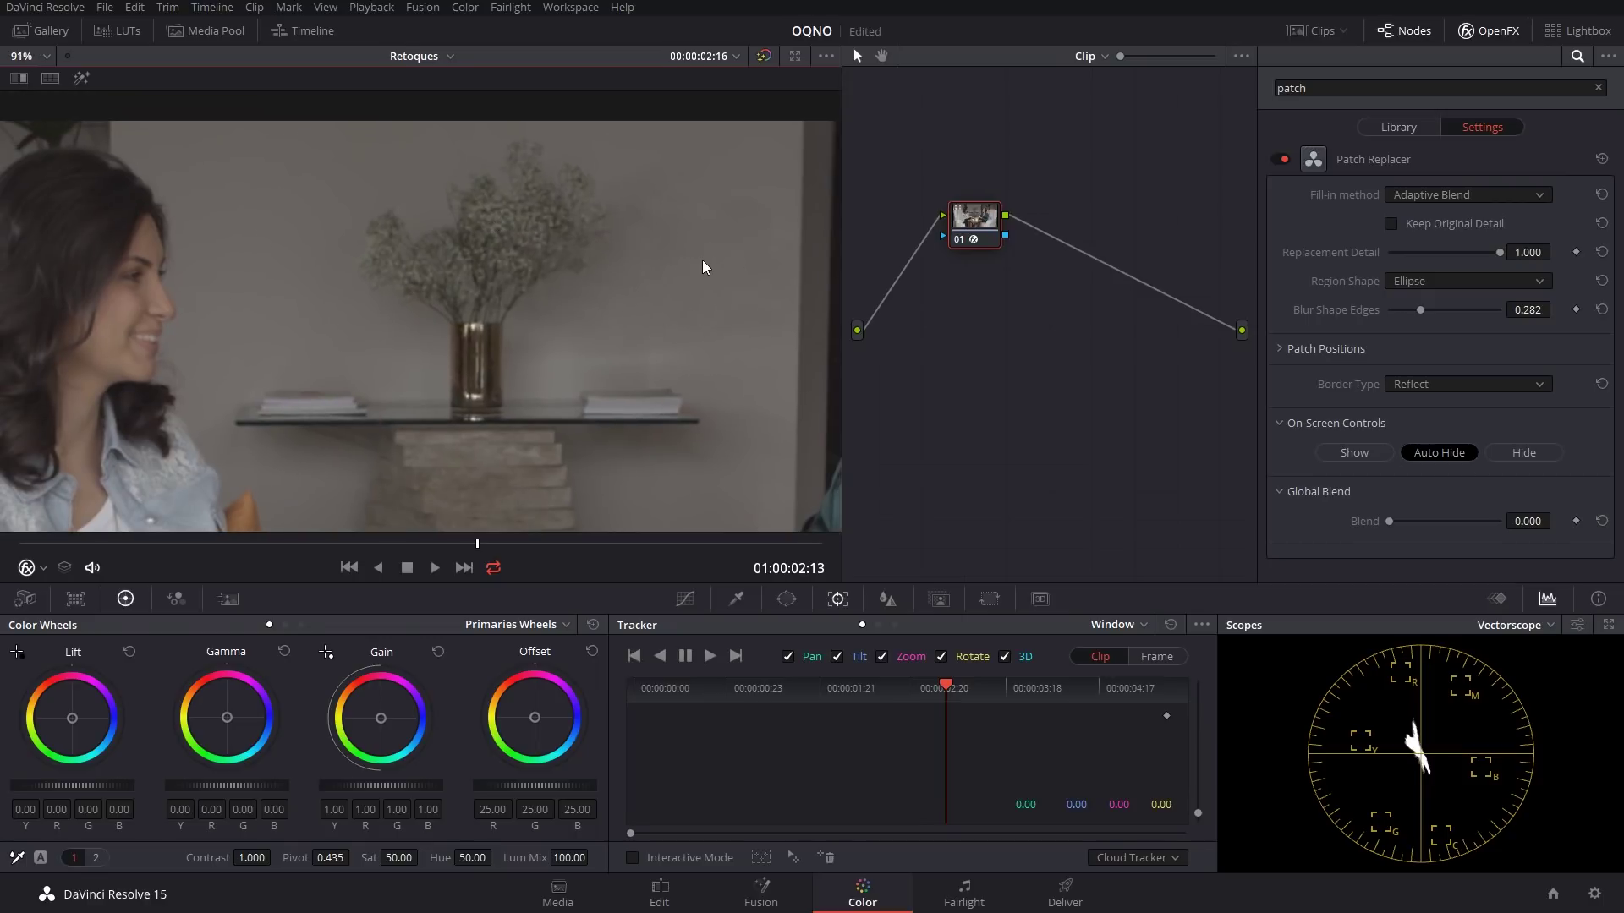
left_click_drag(707, 260, 713, 268)
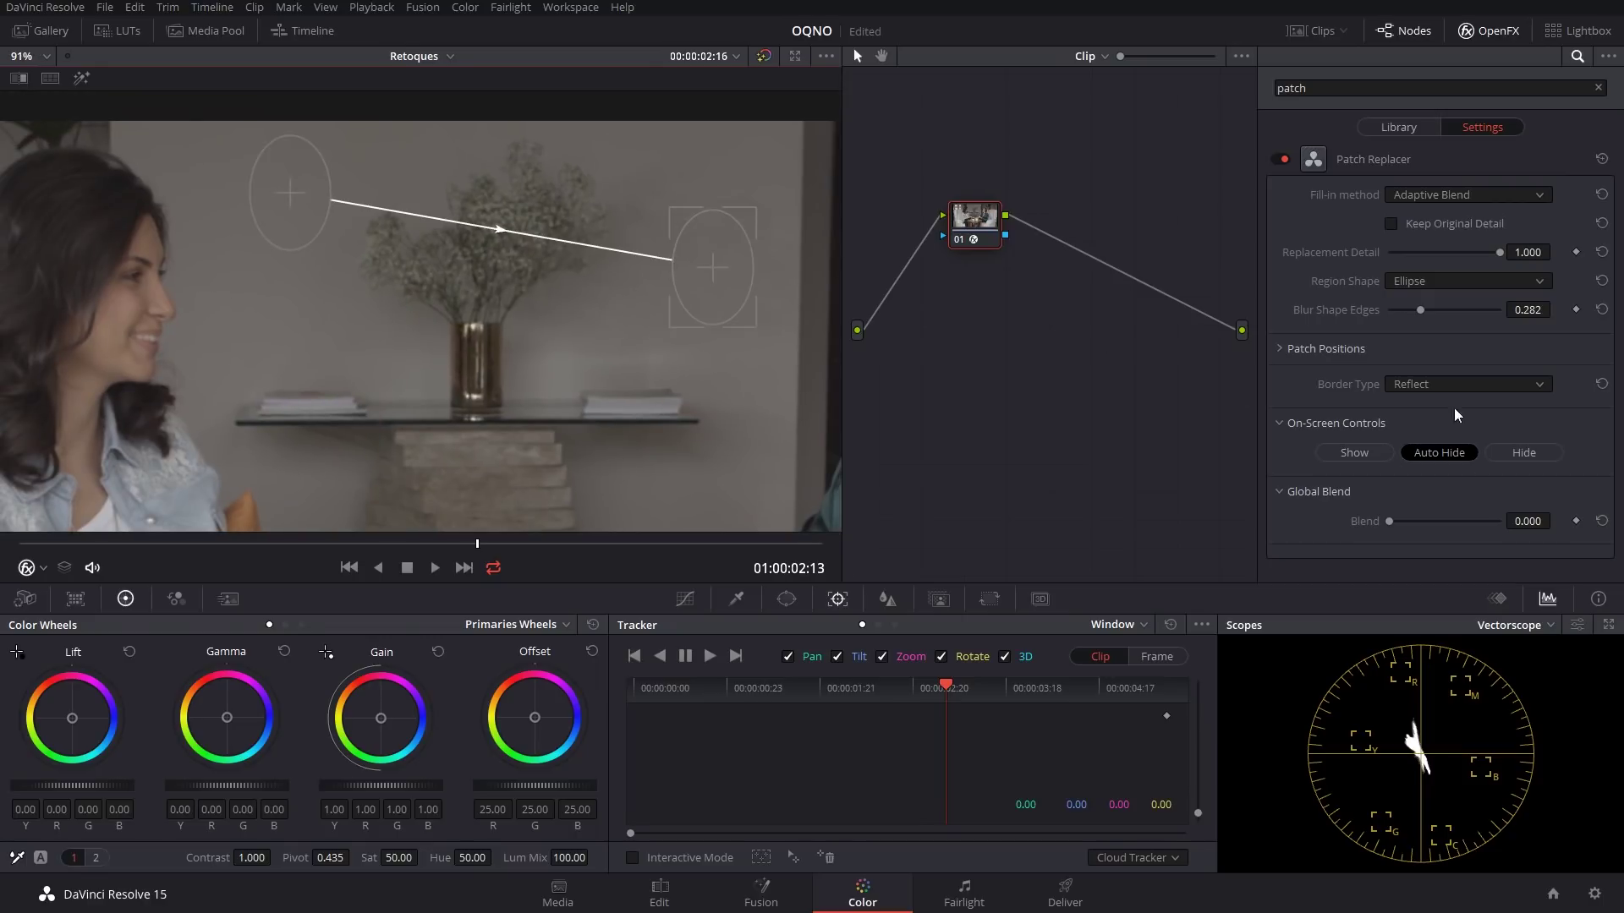
left_click(1529, 455)
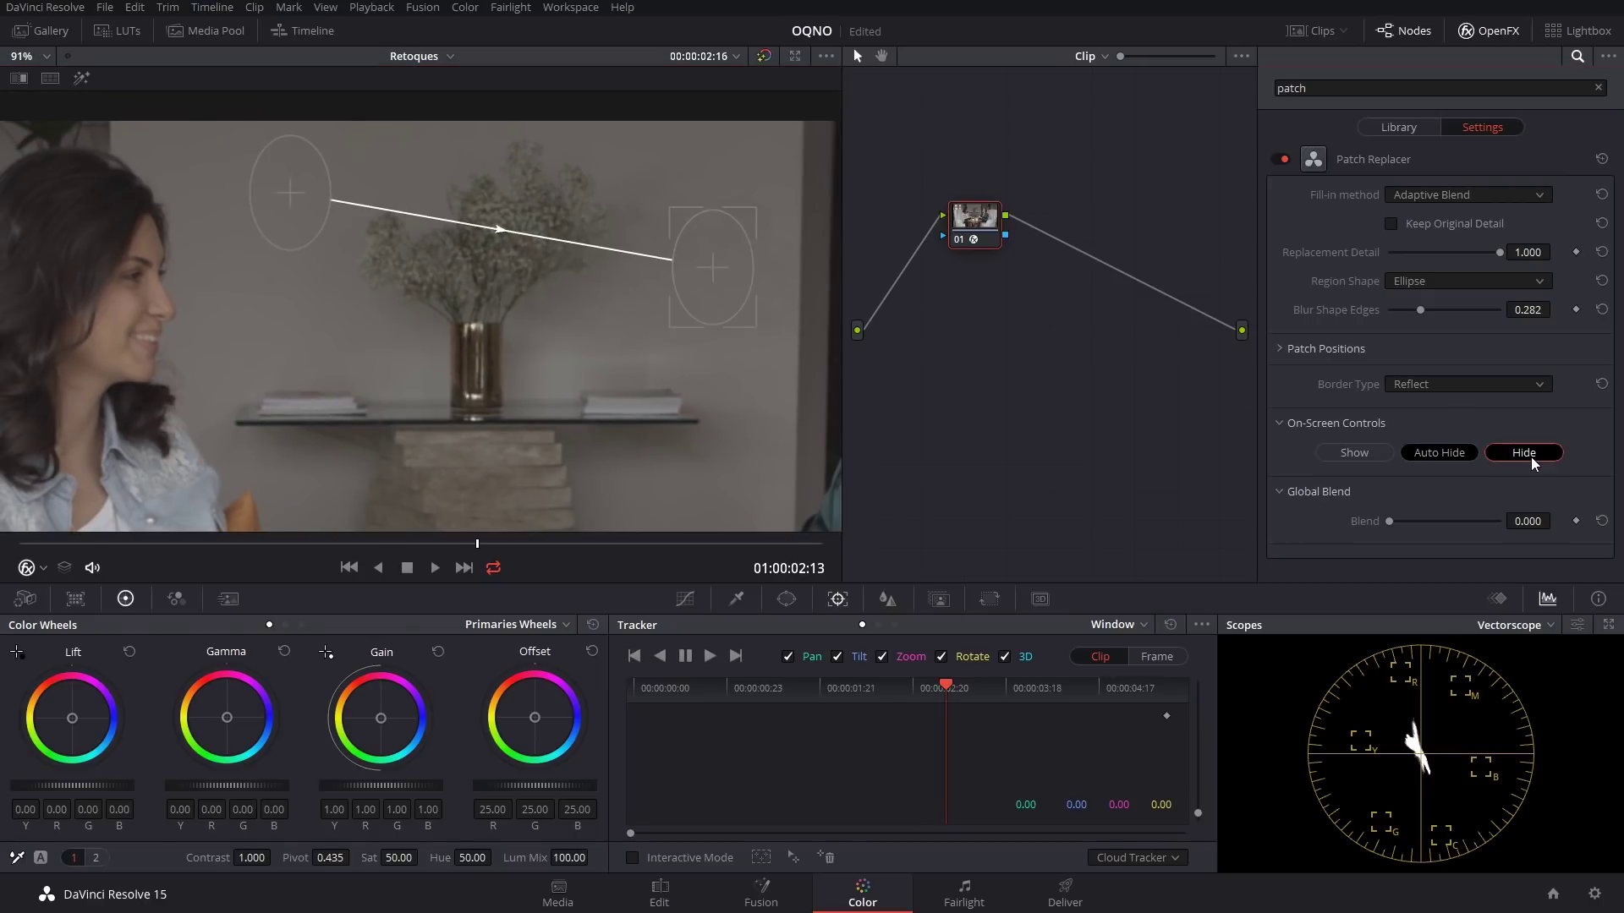
left_click(1453, 455)
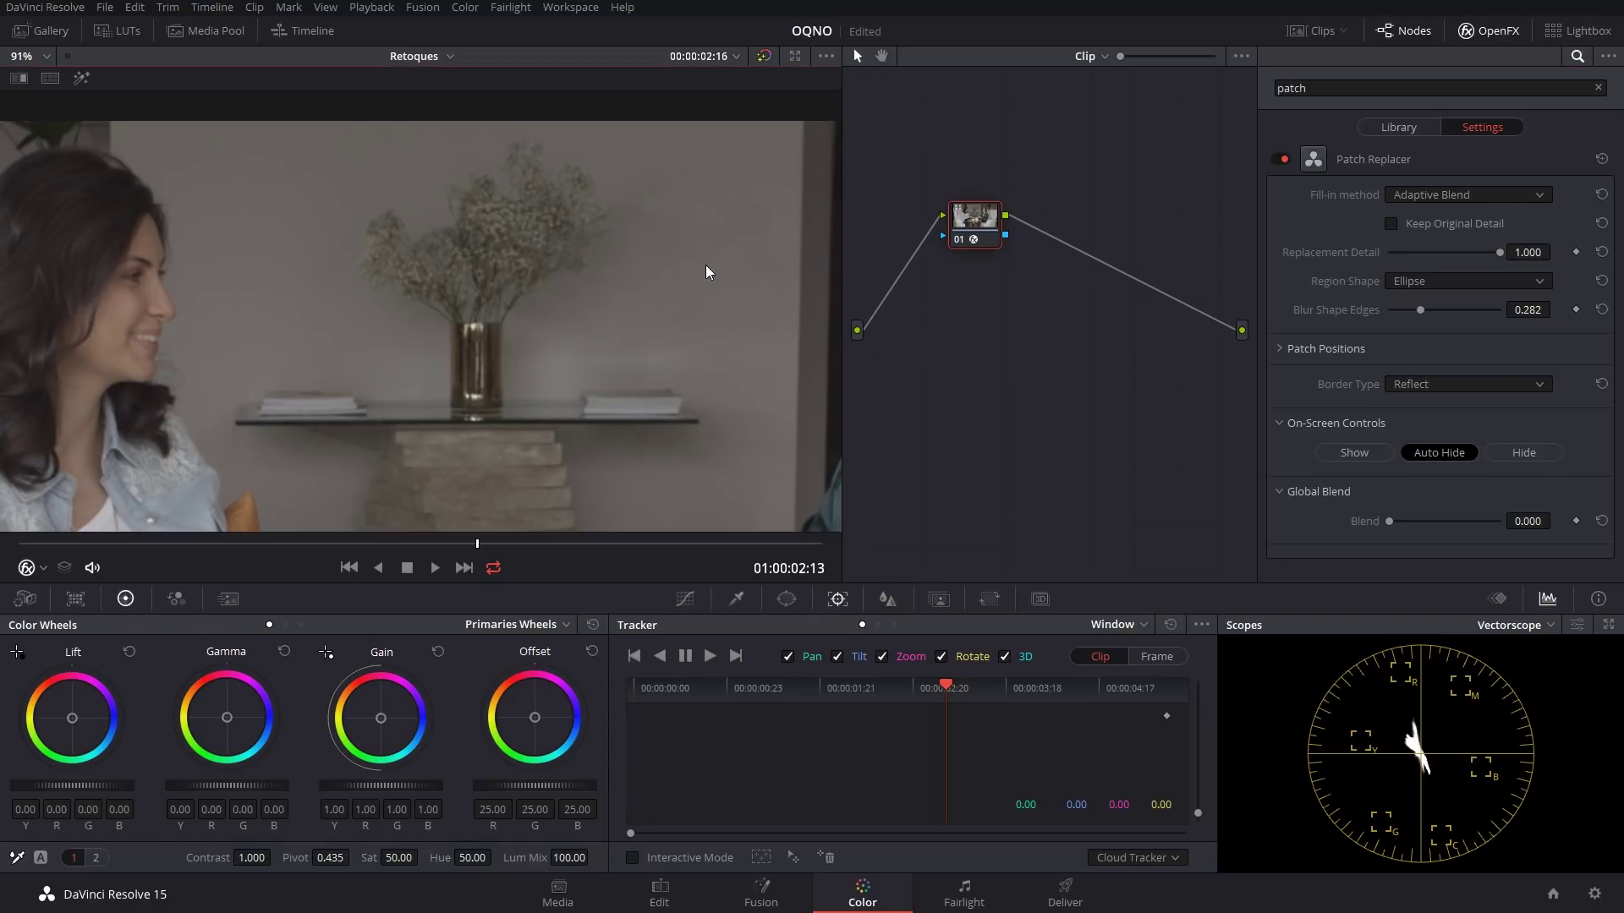
left_click(1354, 454)
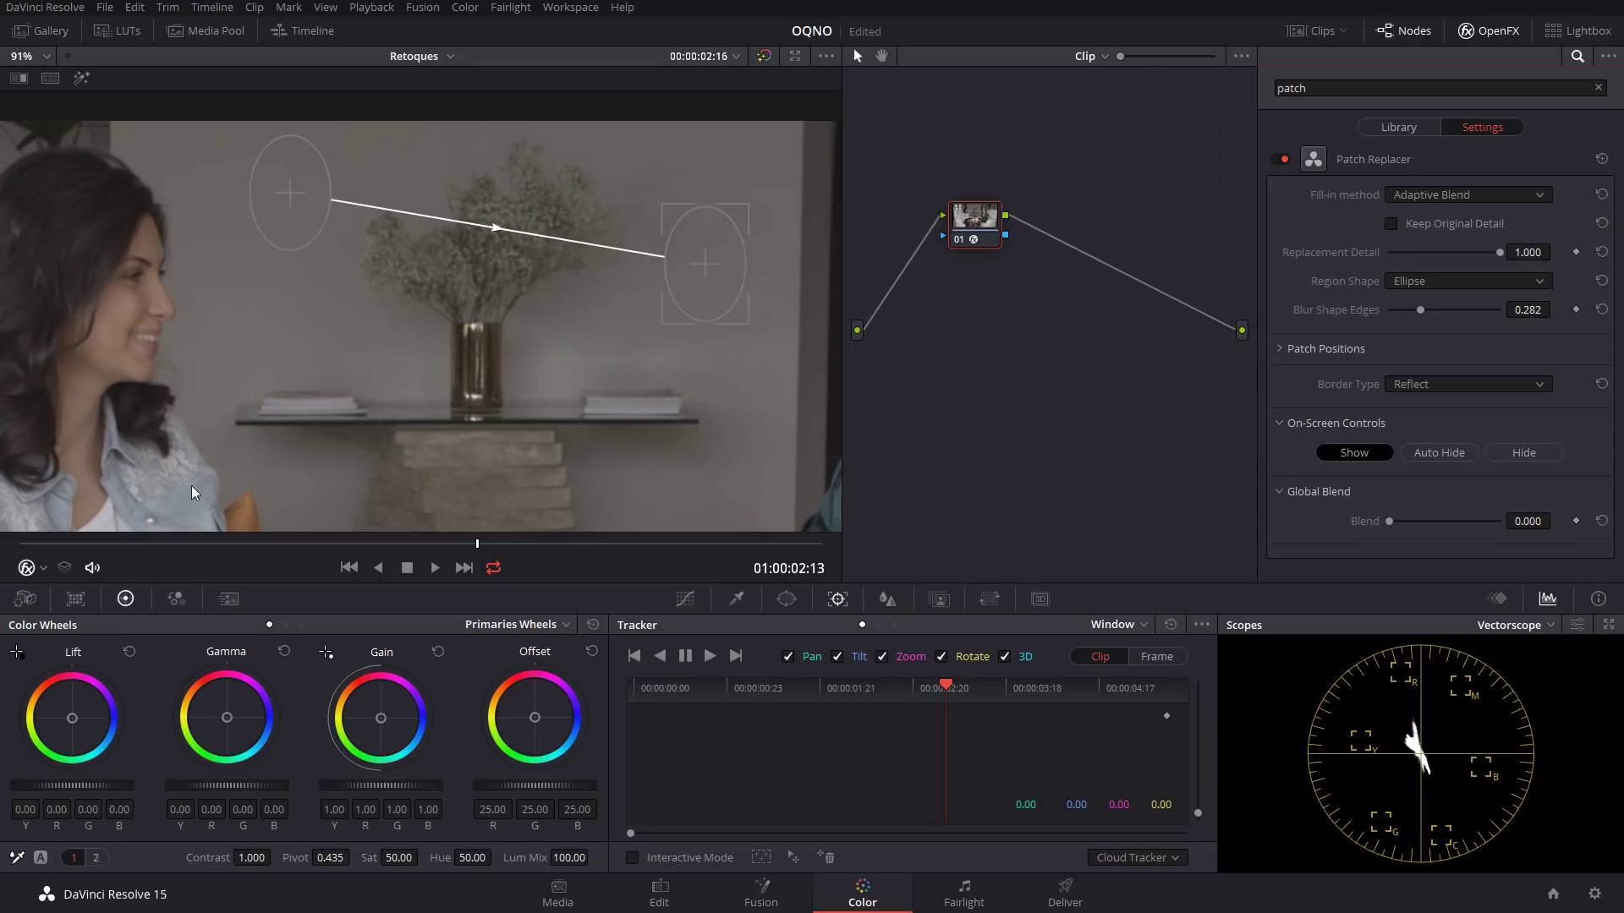
Turn off the viewer overlay and compare the wall with the Patch Replacer node disabled and enabled.
left_click(31, 567)
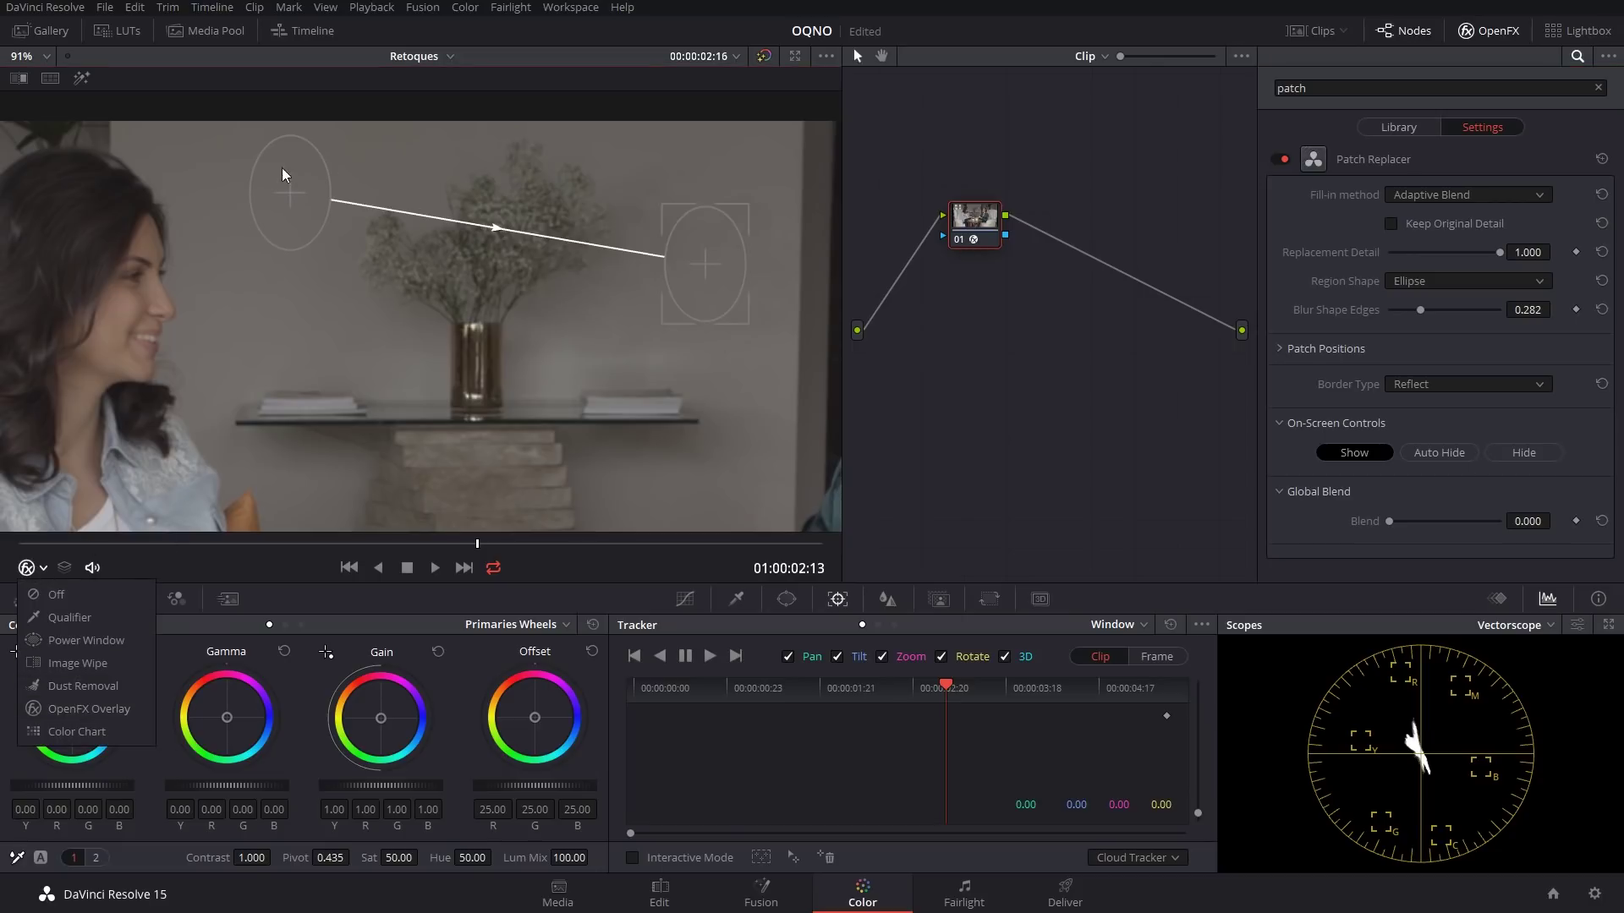
left_click(52, 598)
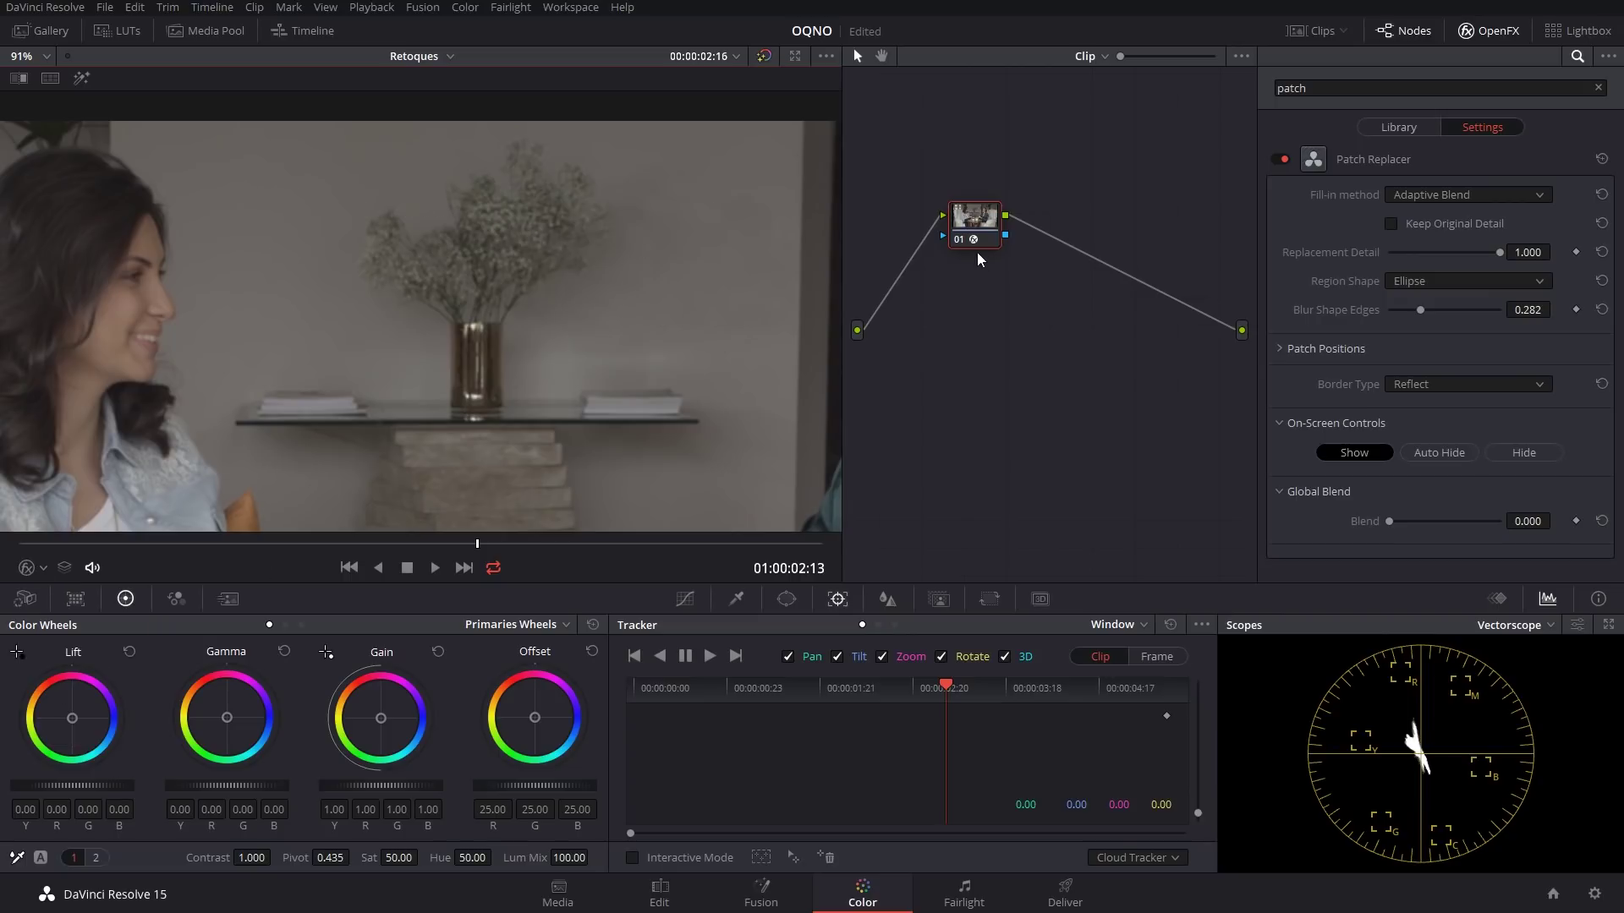
left_click(958, 242)
left_click(963, 243)
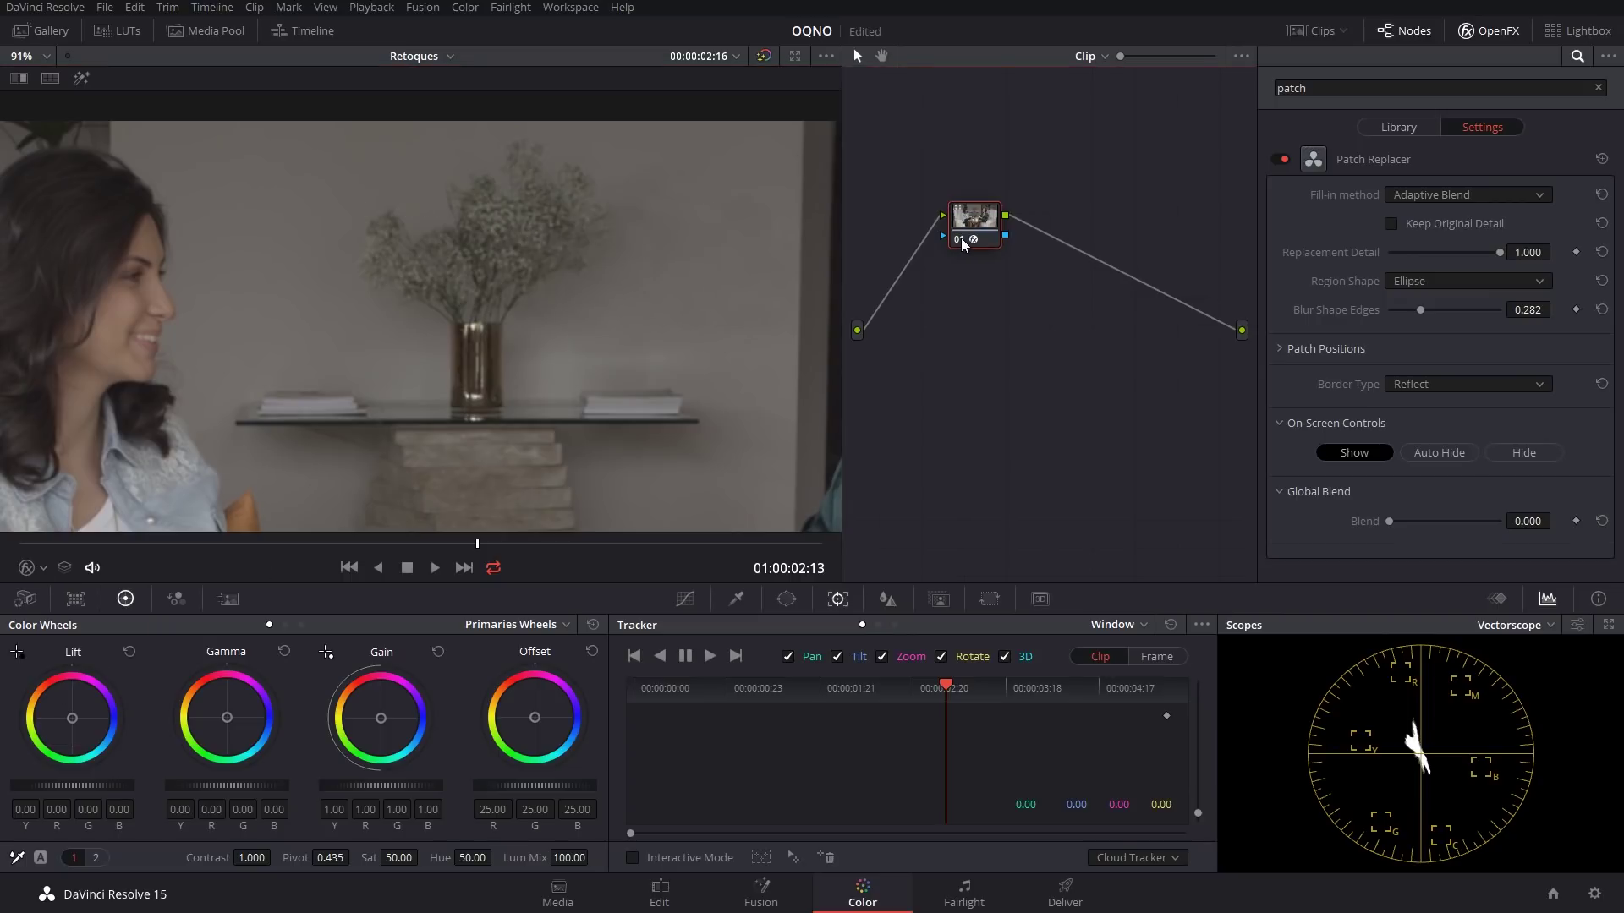
left_click(962, 243)
left_click(962, 243)
left_click(962, 243)
left_click(963, 243)
left_click(40, 568)
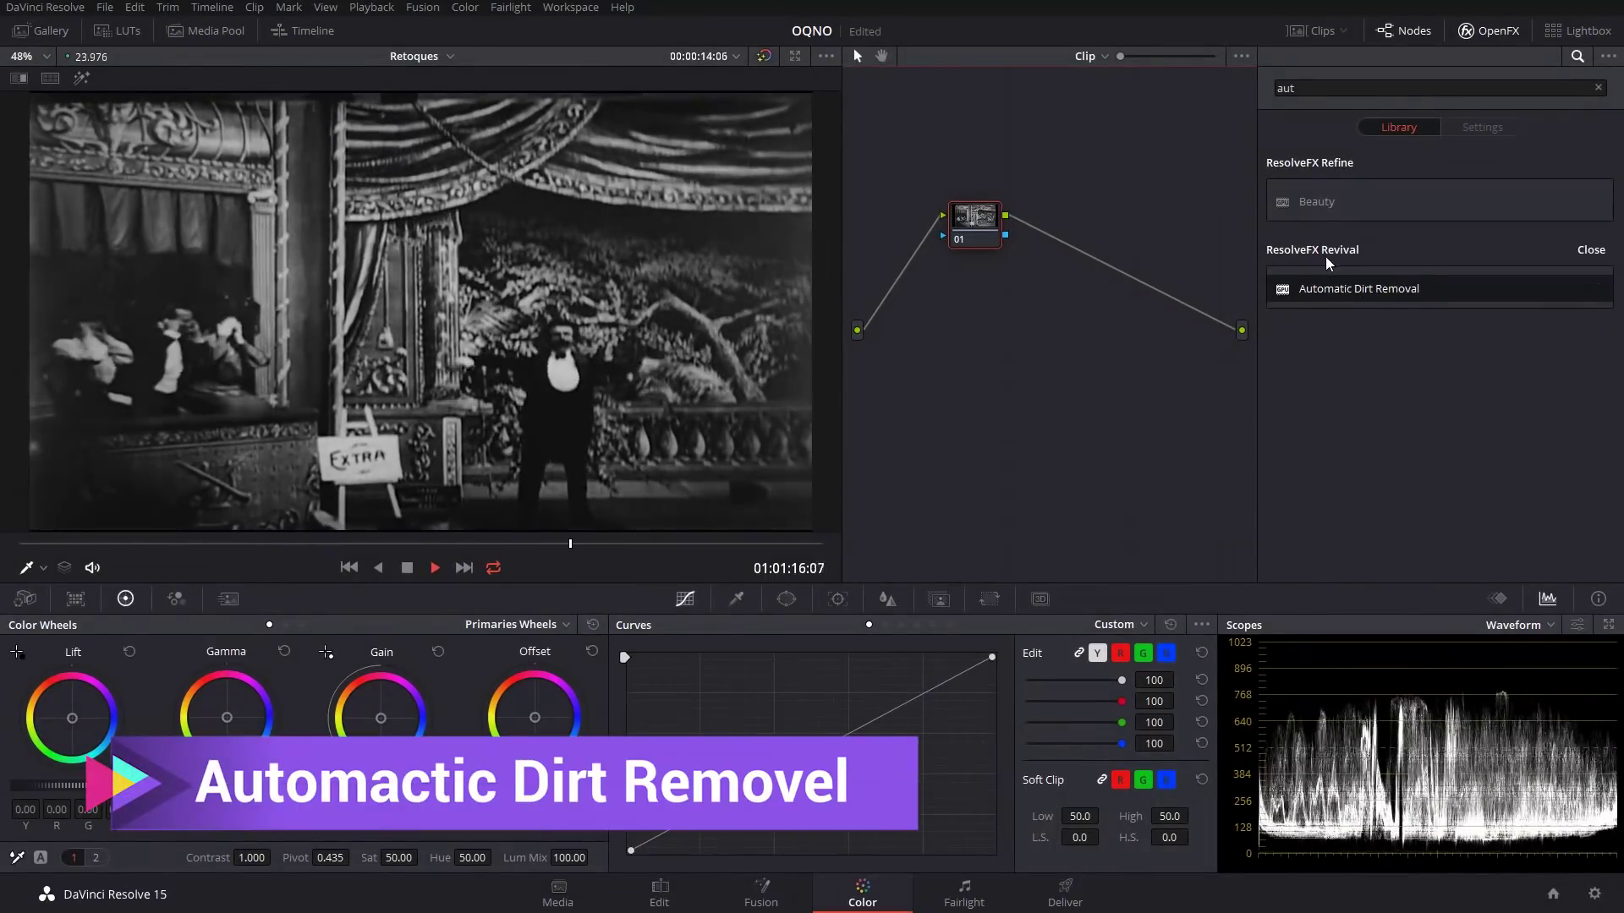
Apply Automatic Dirt Removal to node 01 of the theatre clip and go to the clip's first frame.
left_click_drag(1359, 287, 988, 237)
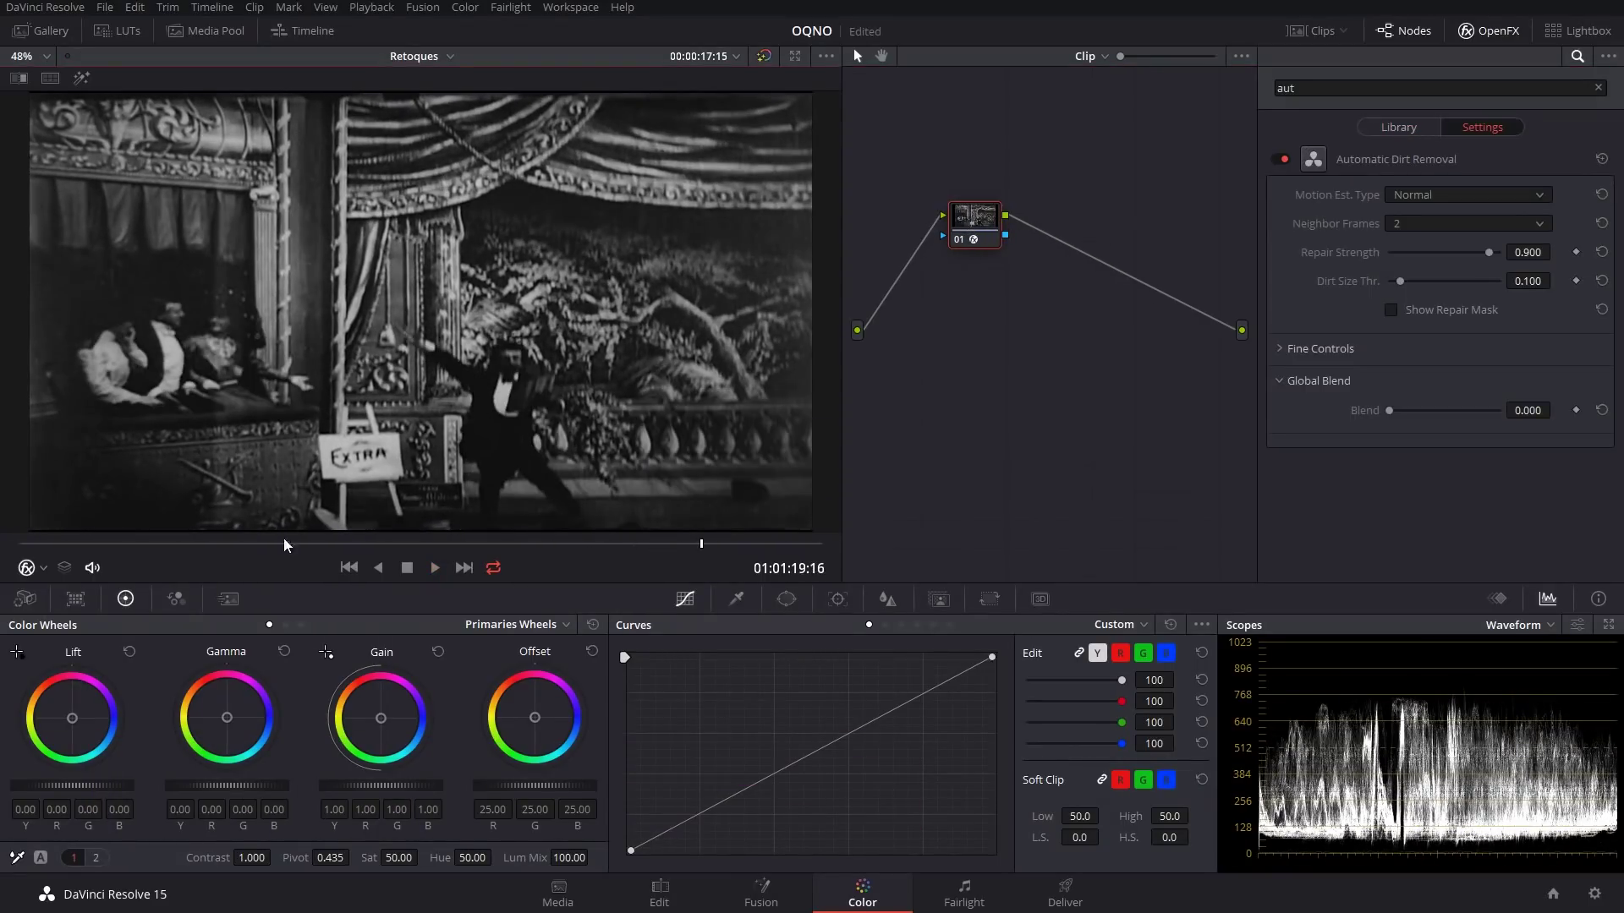
left_click_drag(55, 552, 10, 560)
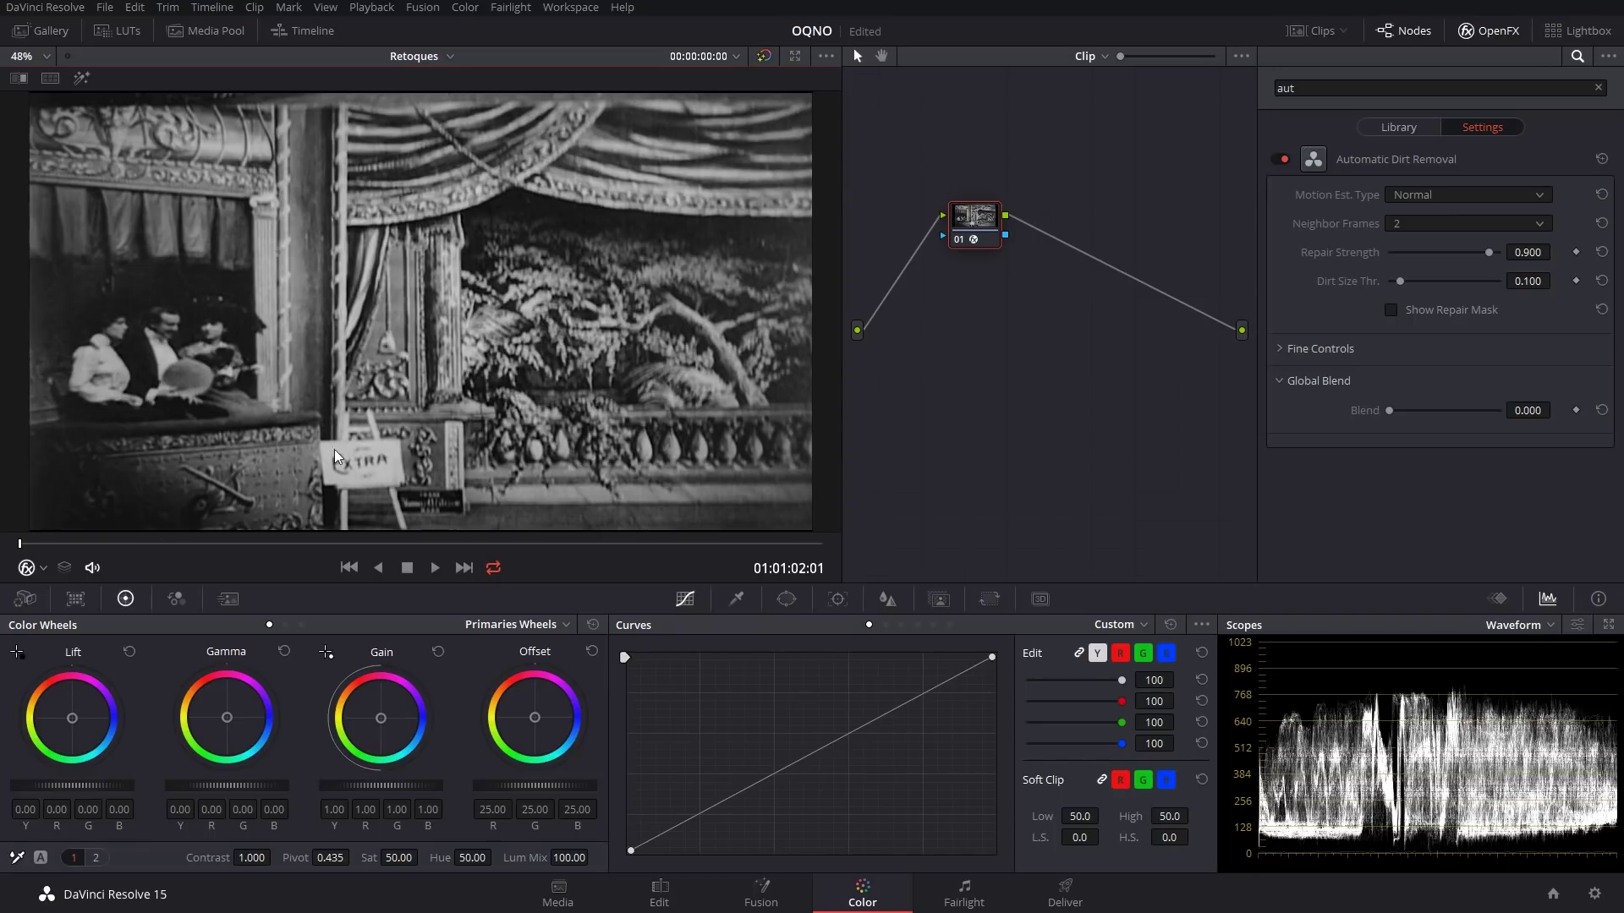
Play the theatre clip up to 01:01:08:13 and show the repair mask on that frame.
key("space")
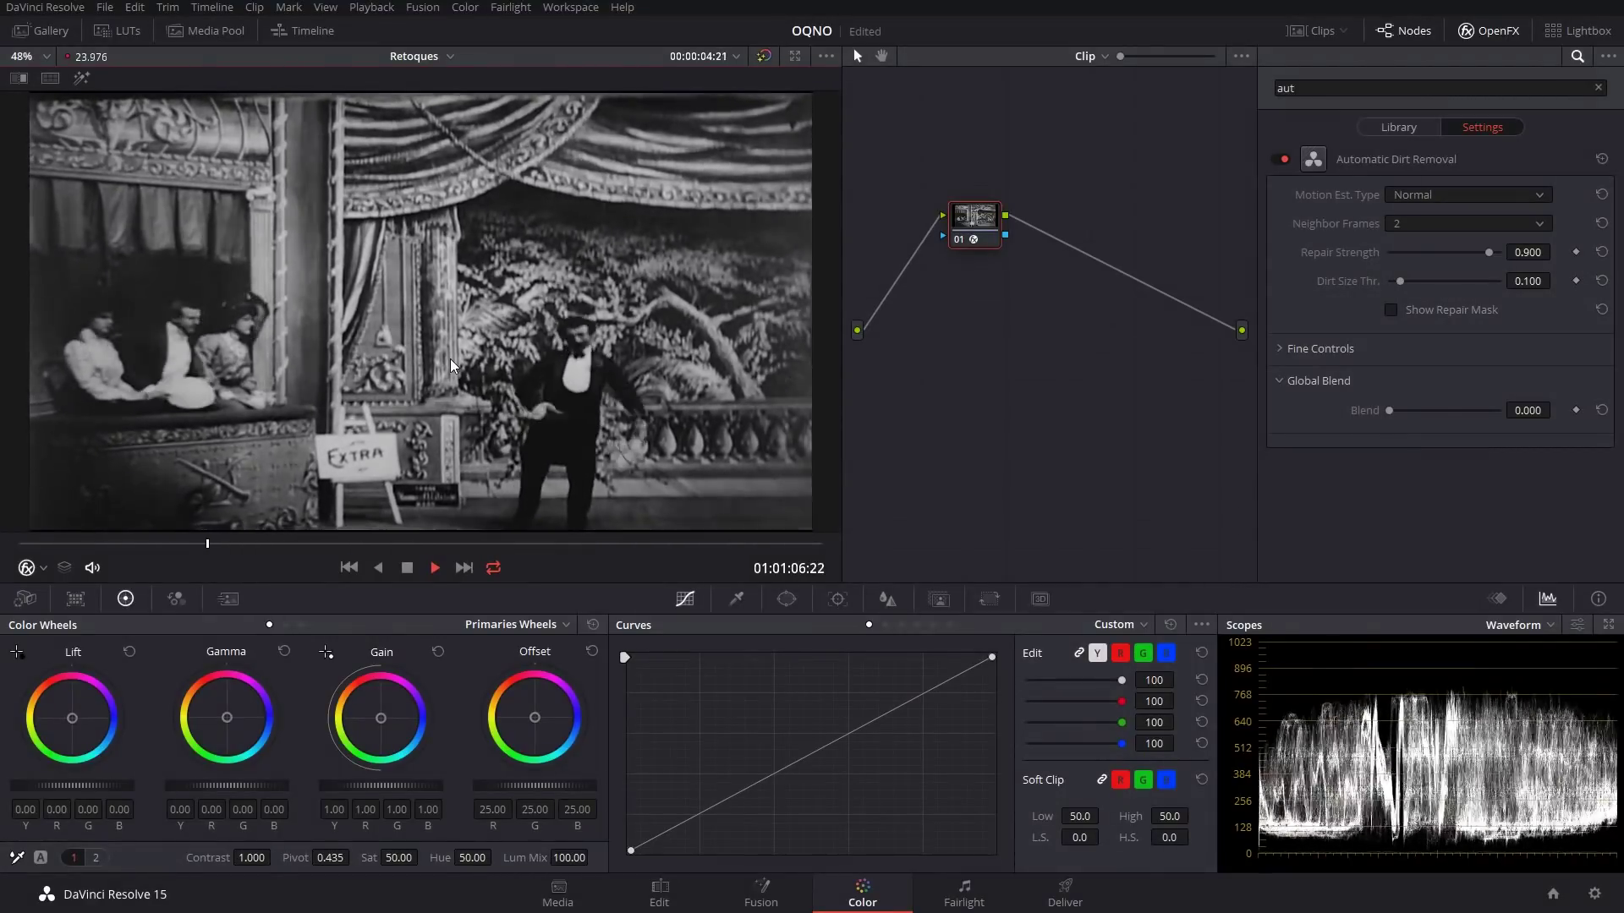
key("space")
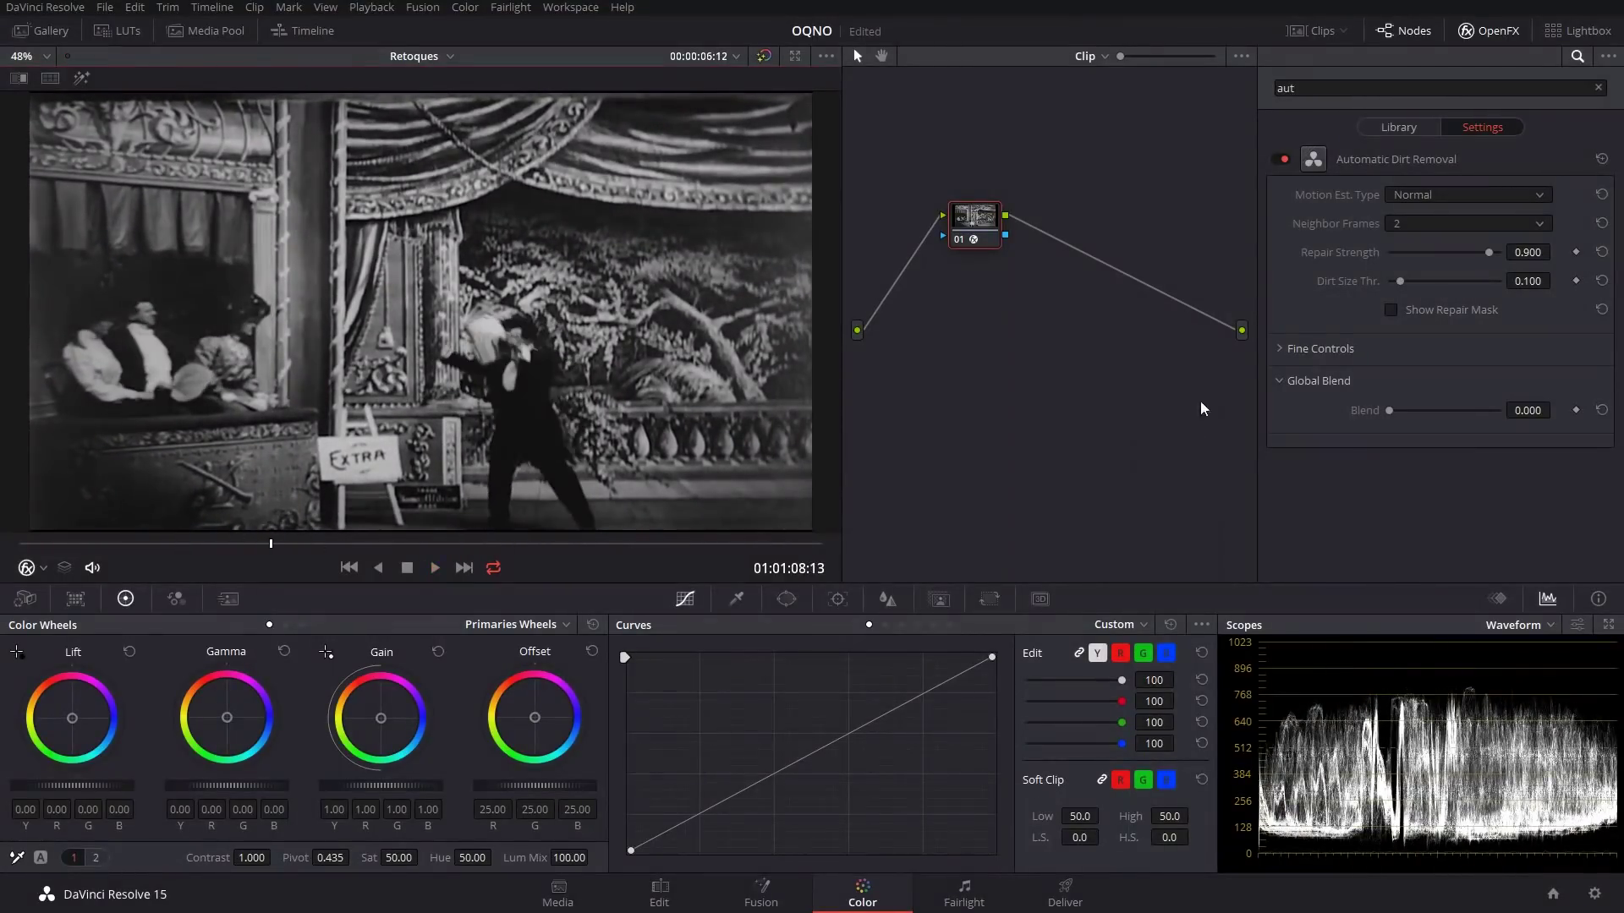
left_click(1434, 311)
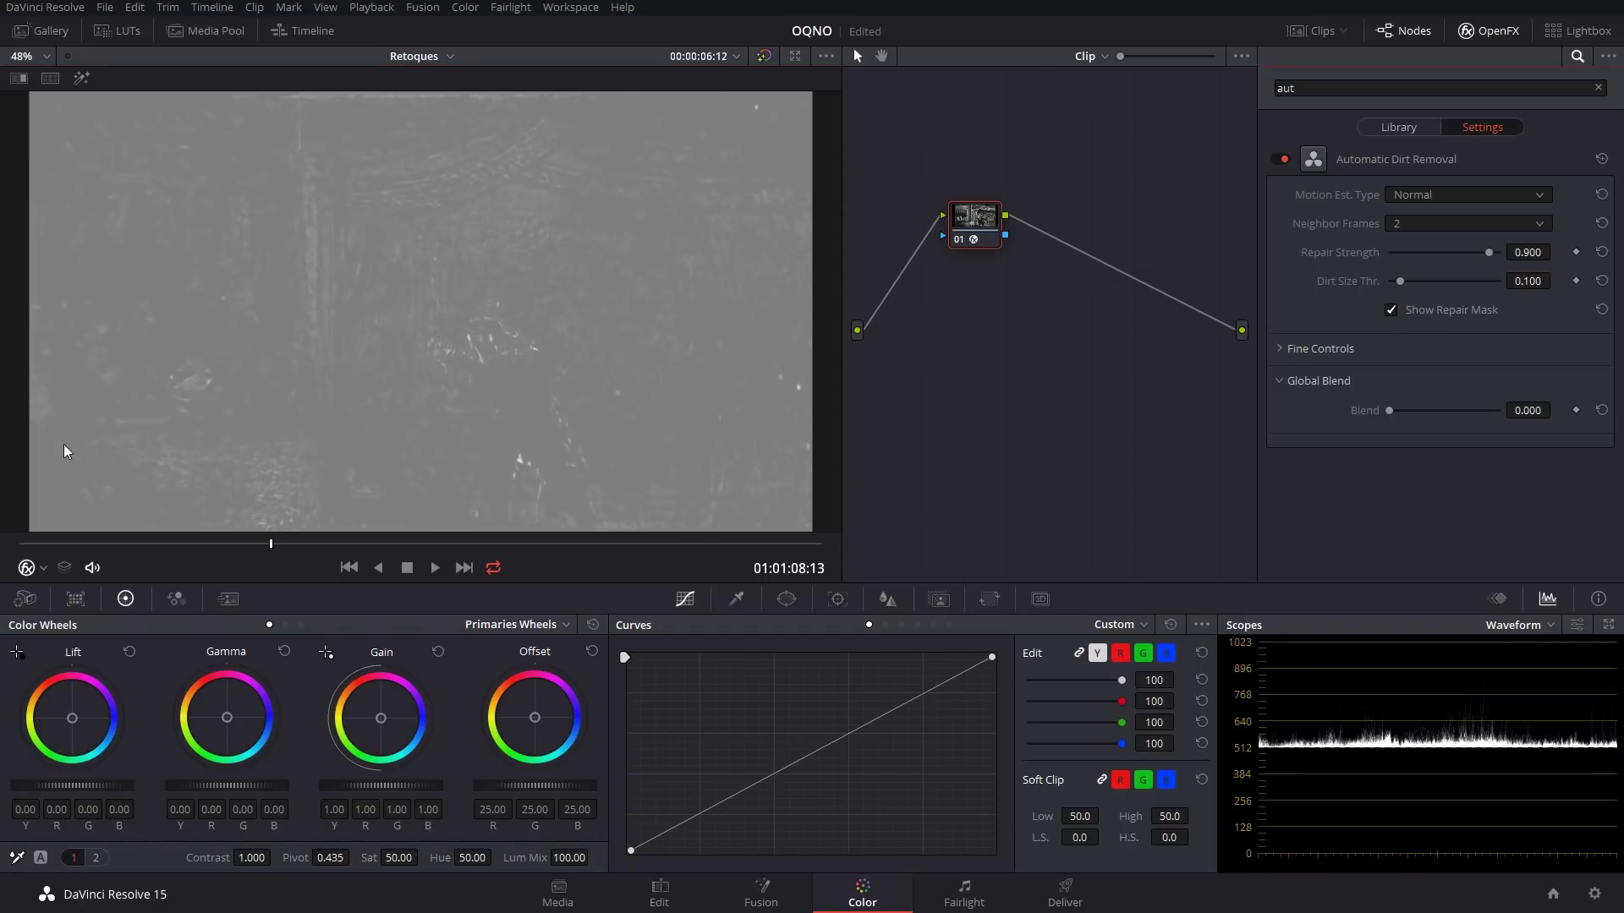
At 01:01:08:15, set Motion Est. Type to Better, Neighbor Frames to 4, Repair Strength to 1.000 and Dirt Size Thr. to 0.046.
left_click_drag(210, 542, 285, 552)
key("Left")
key("Left")
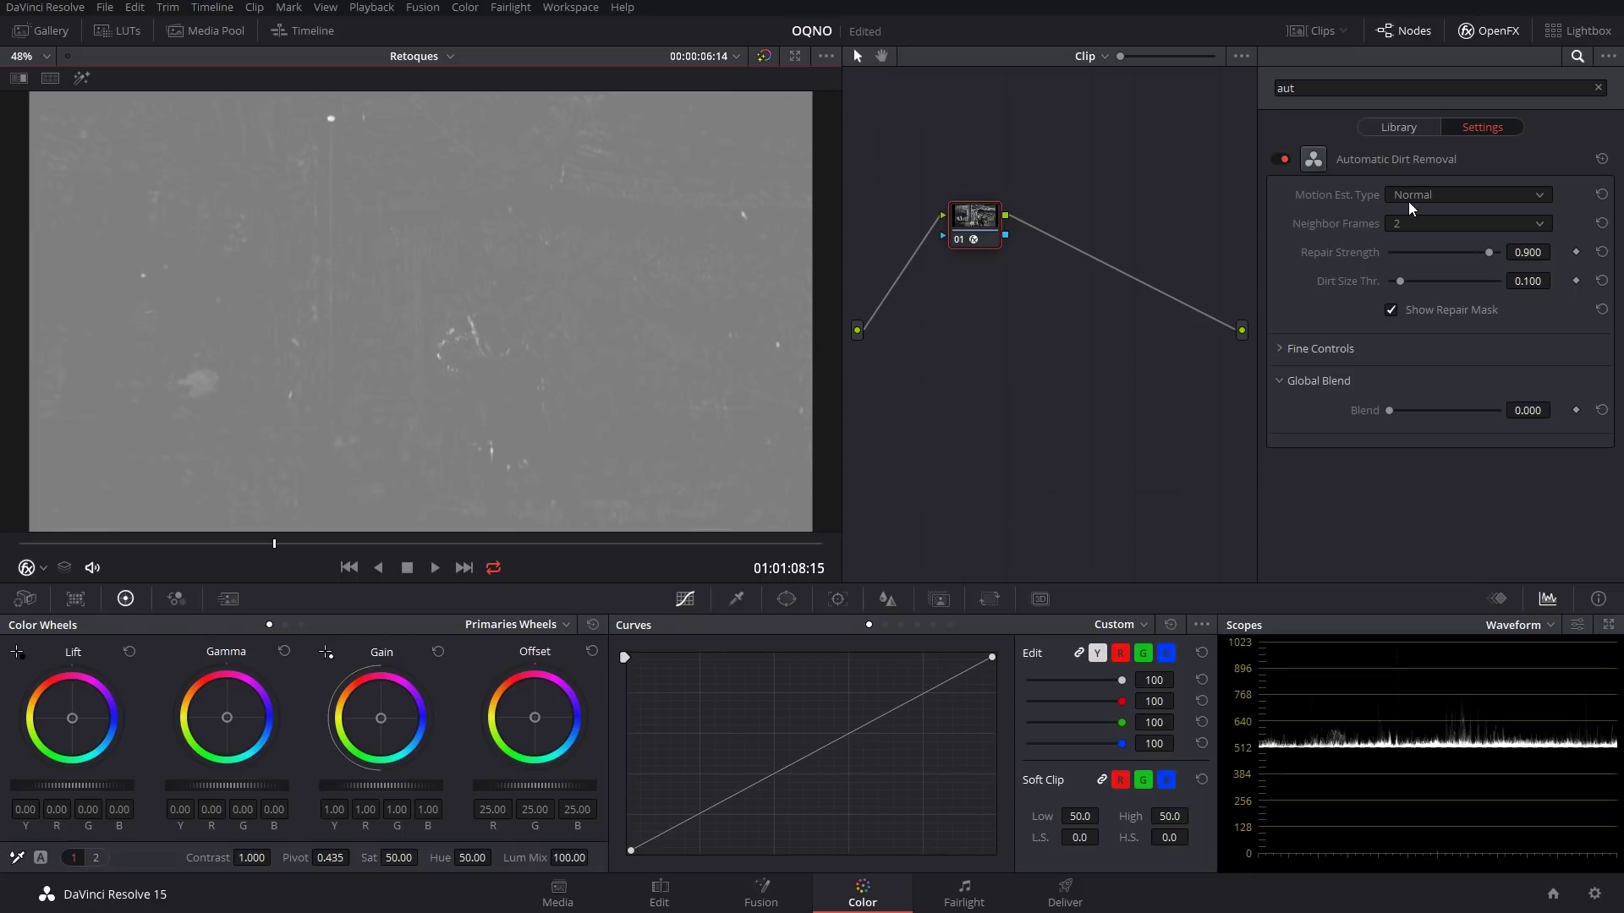
left_click(1468, 201)
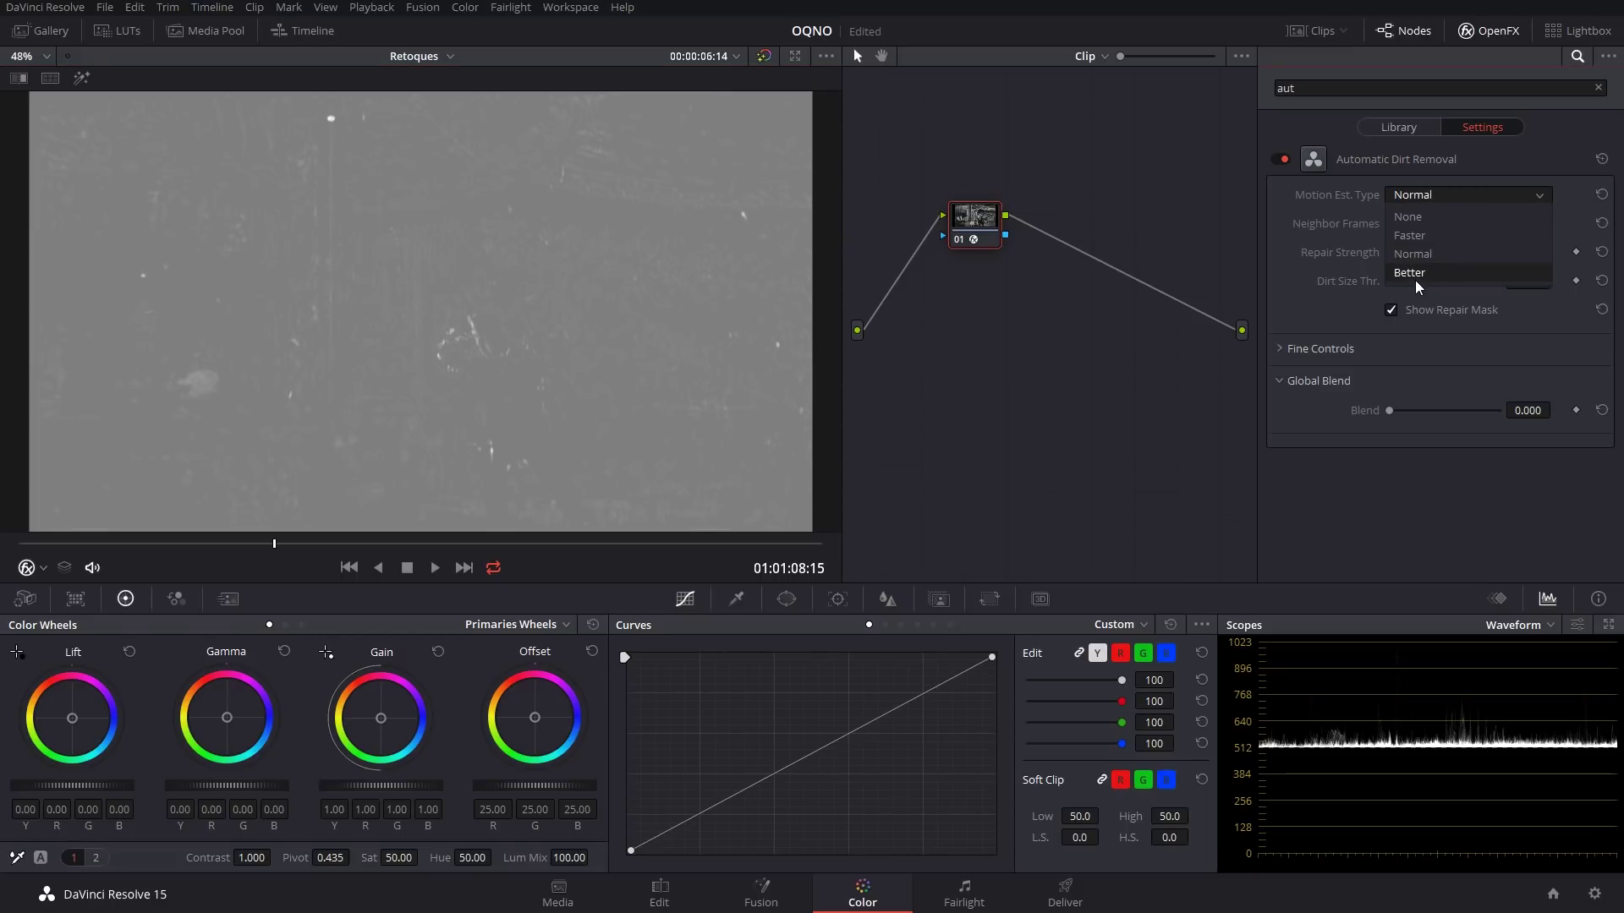
left_click(1414, 282)
left_click(1438, 222)
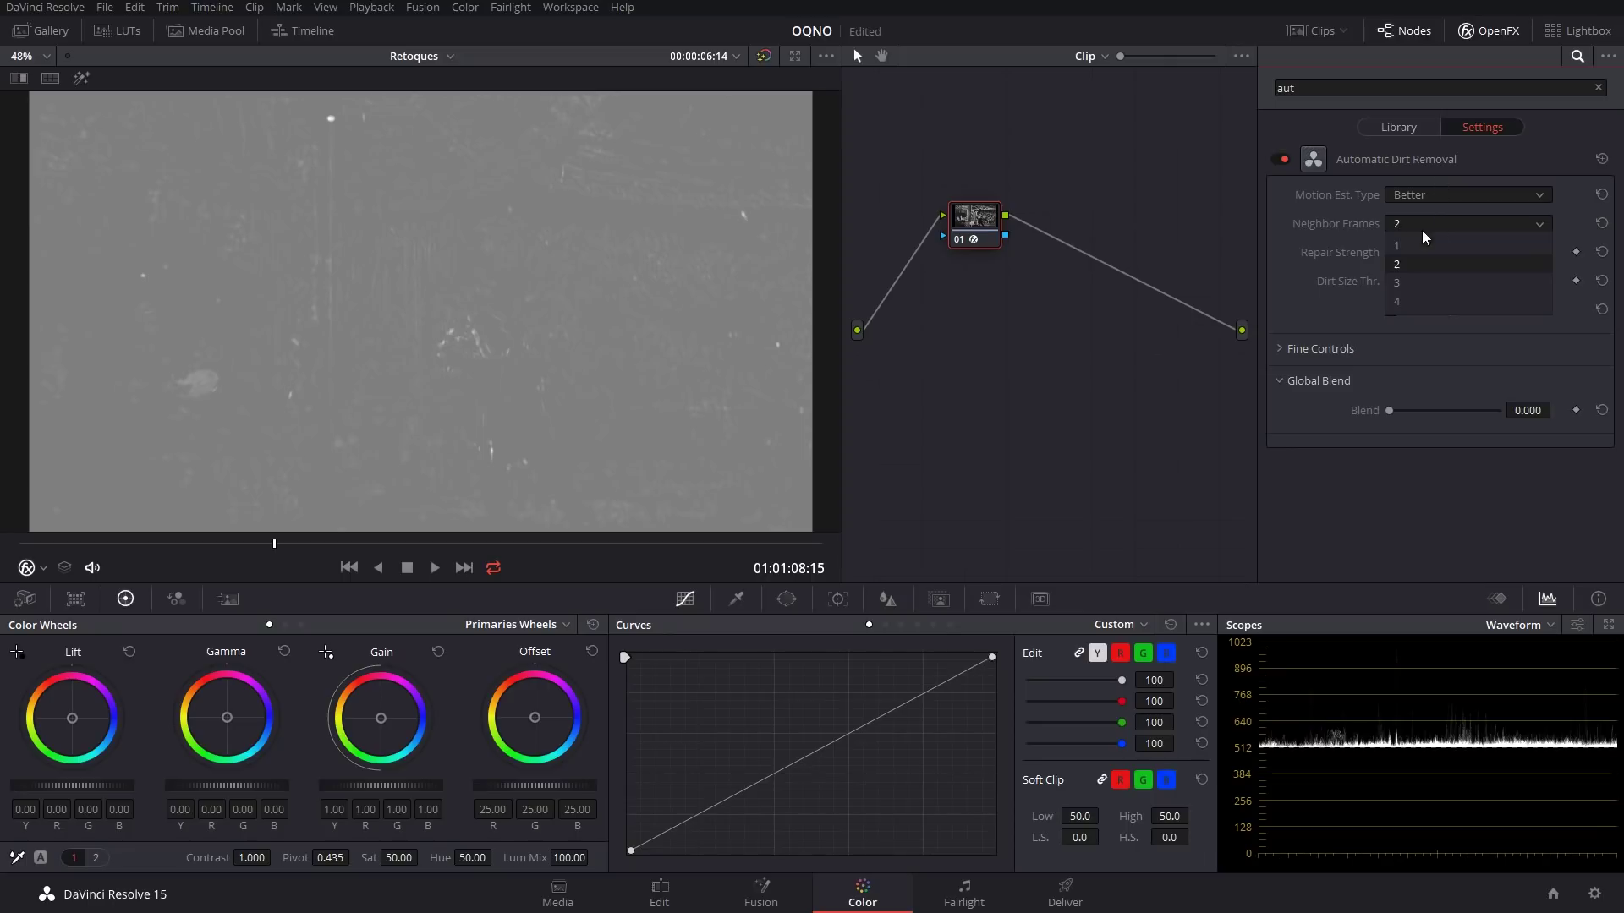
left_click(1413, 302)
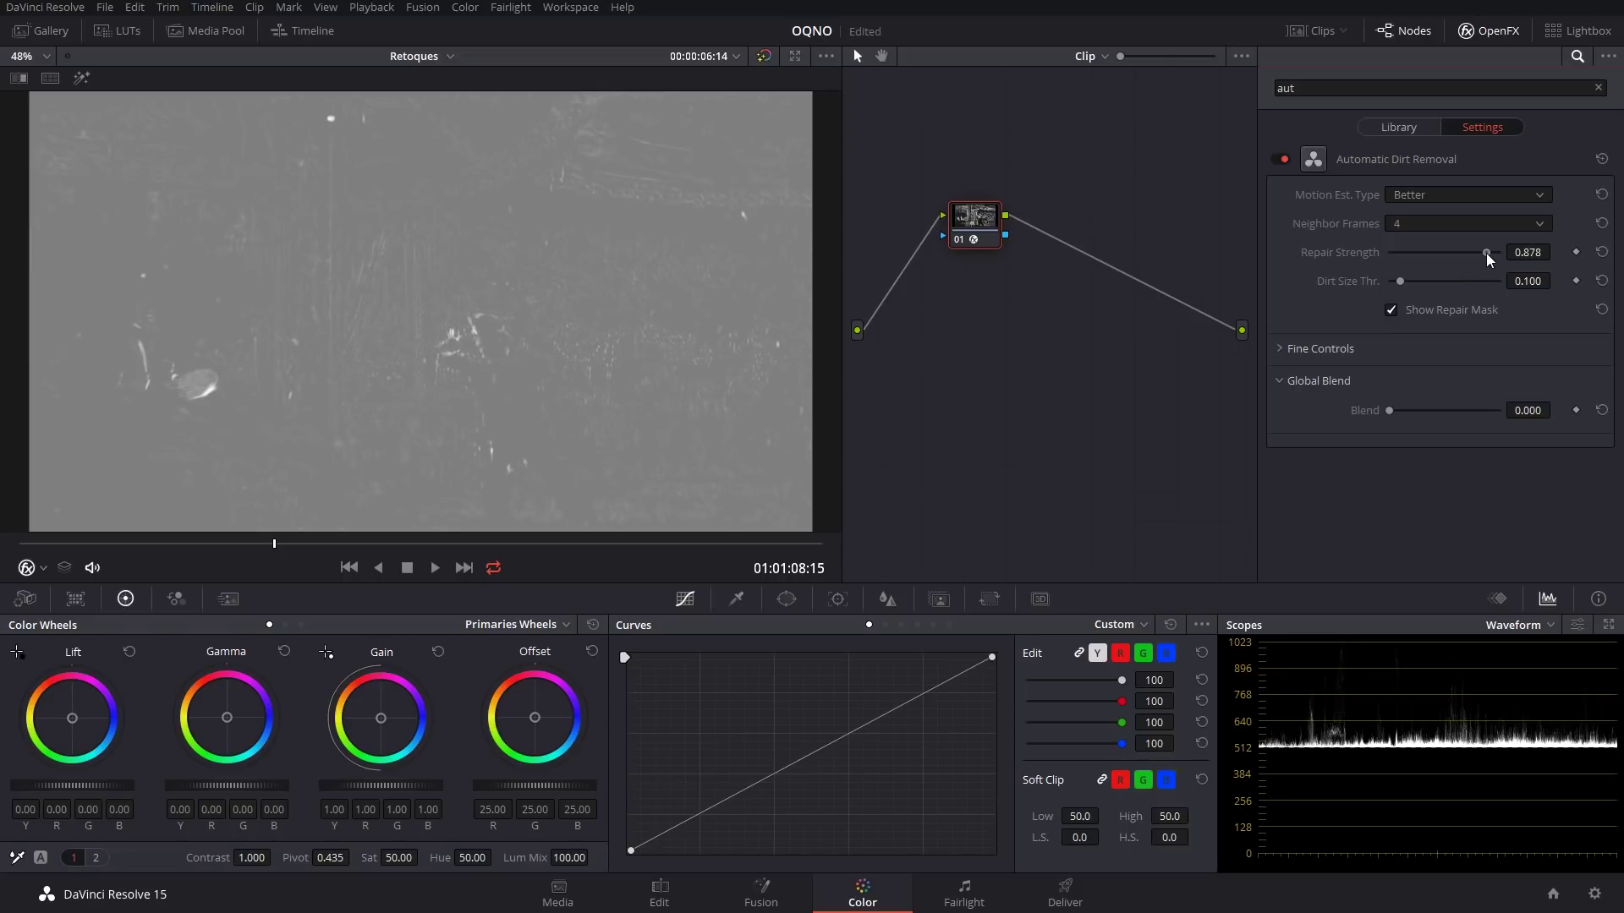
left_click_drag(1516, 254, 1479, 251)
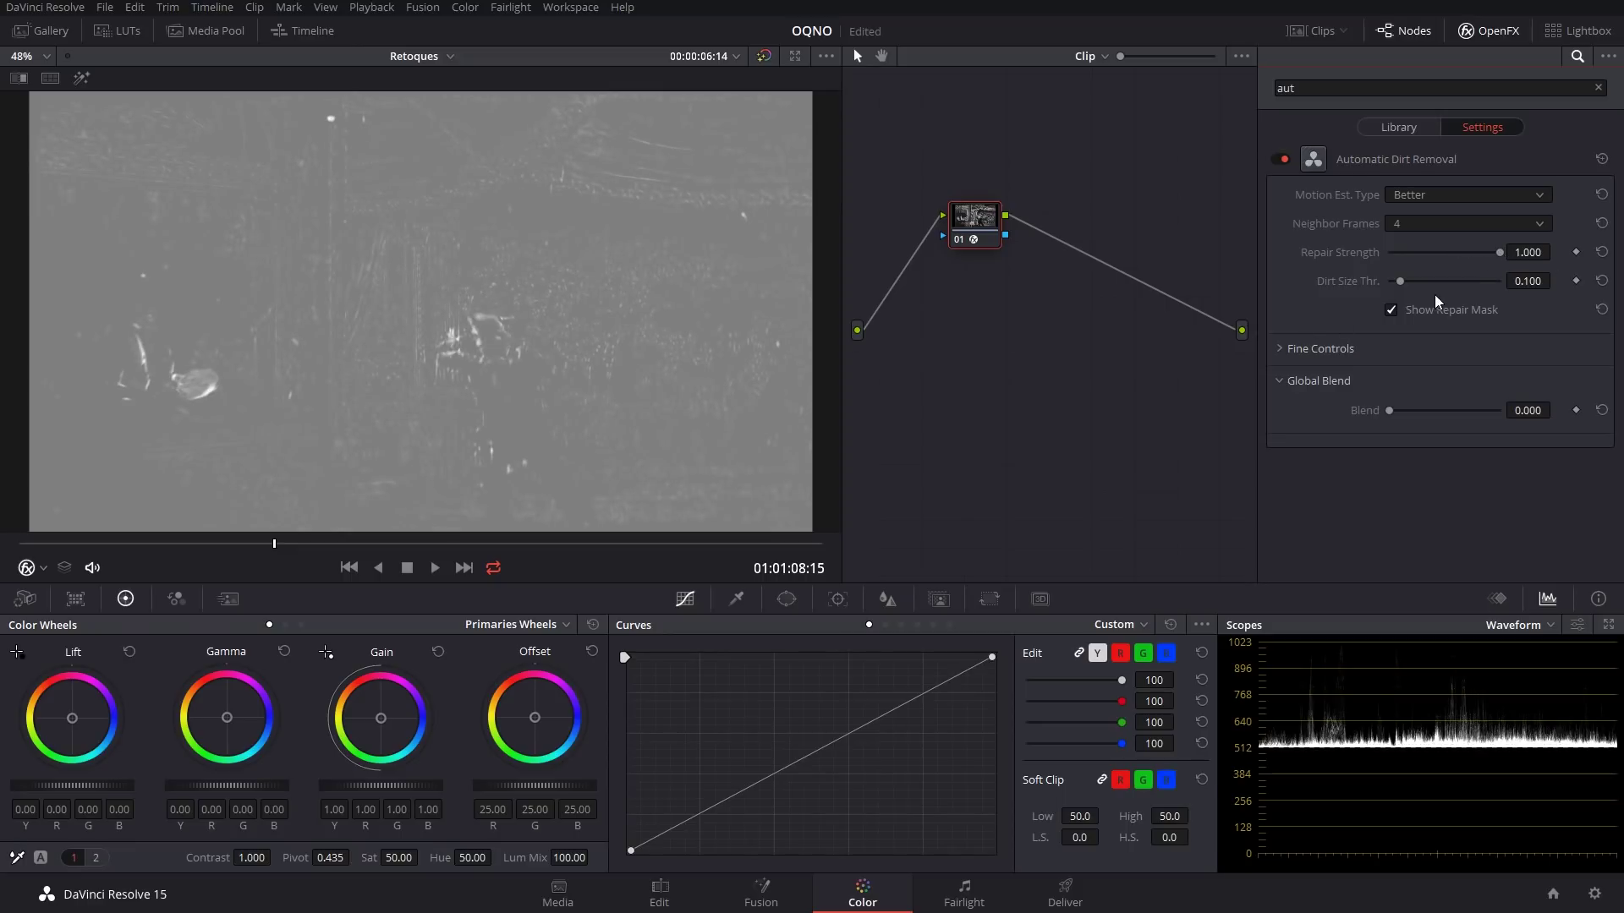
left_click_drag(1416, 282, 1514, 281)
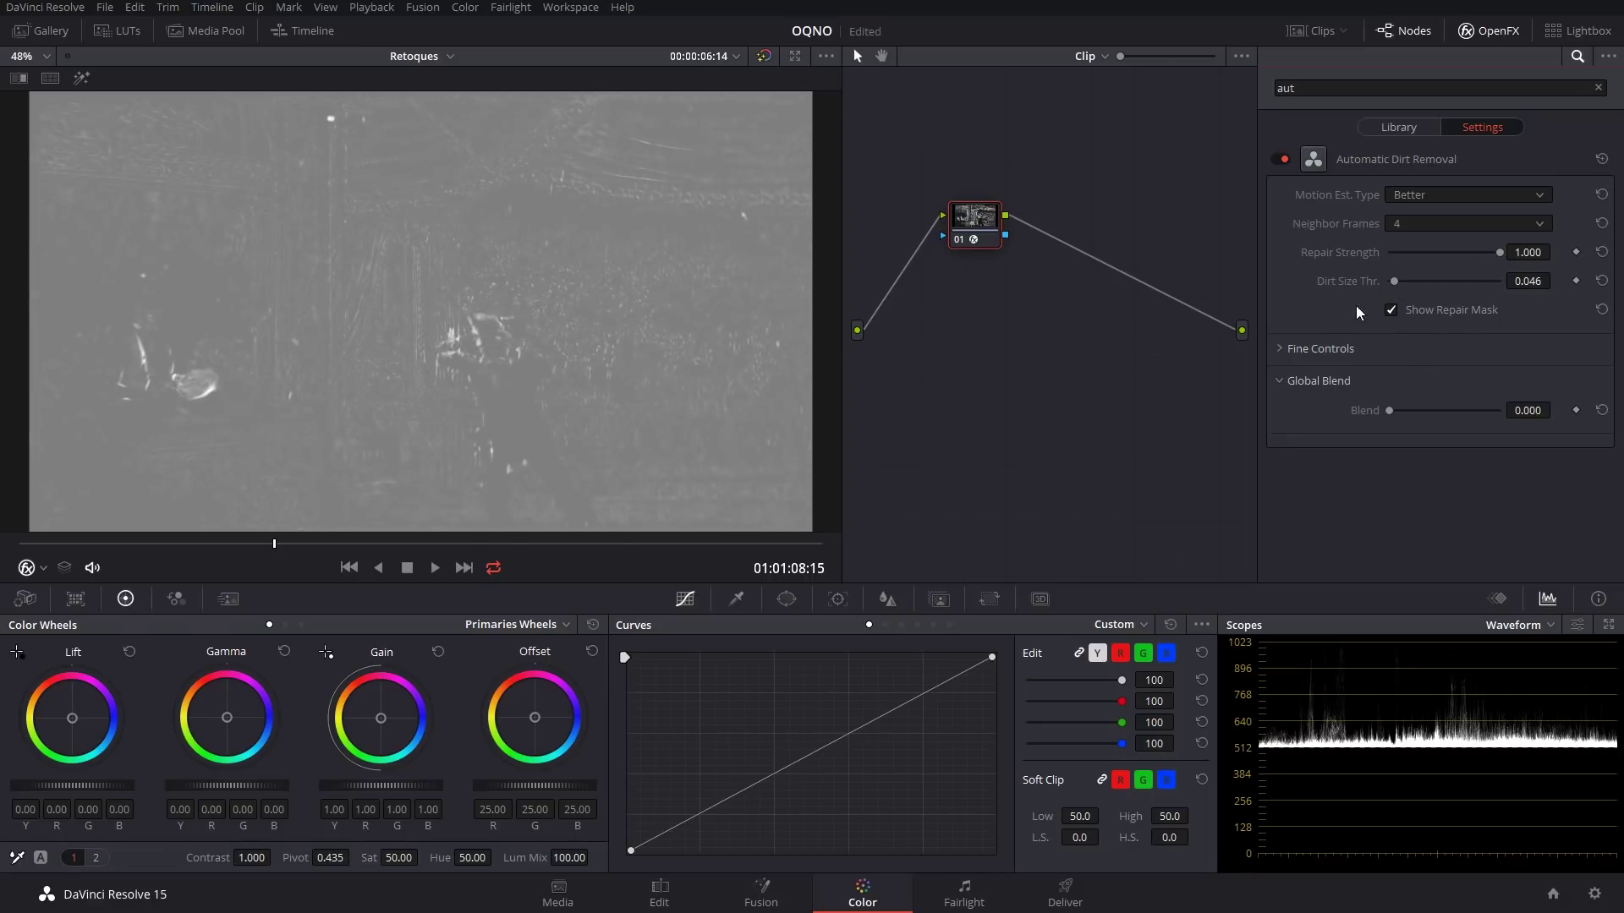
Try different Motion Thr. values in the Fine Controls and set it to 38.2 on the frame at 01:01:06:19.
left_click(1286, 350)
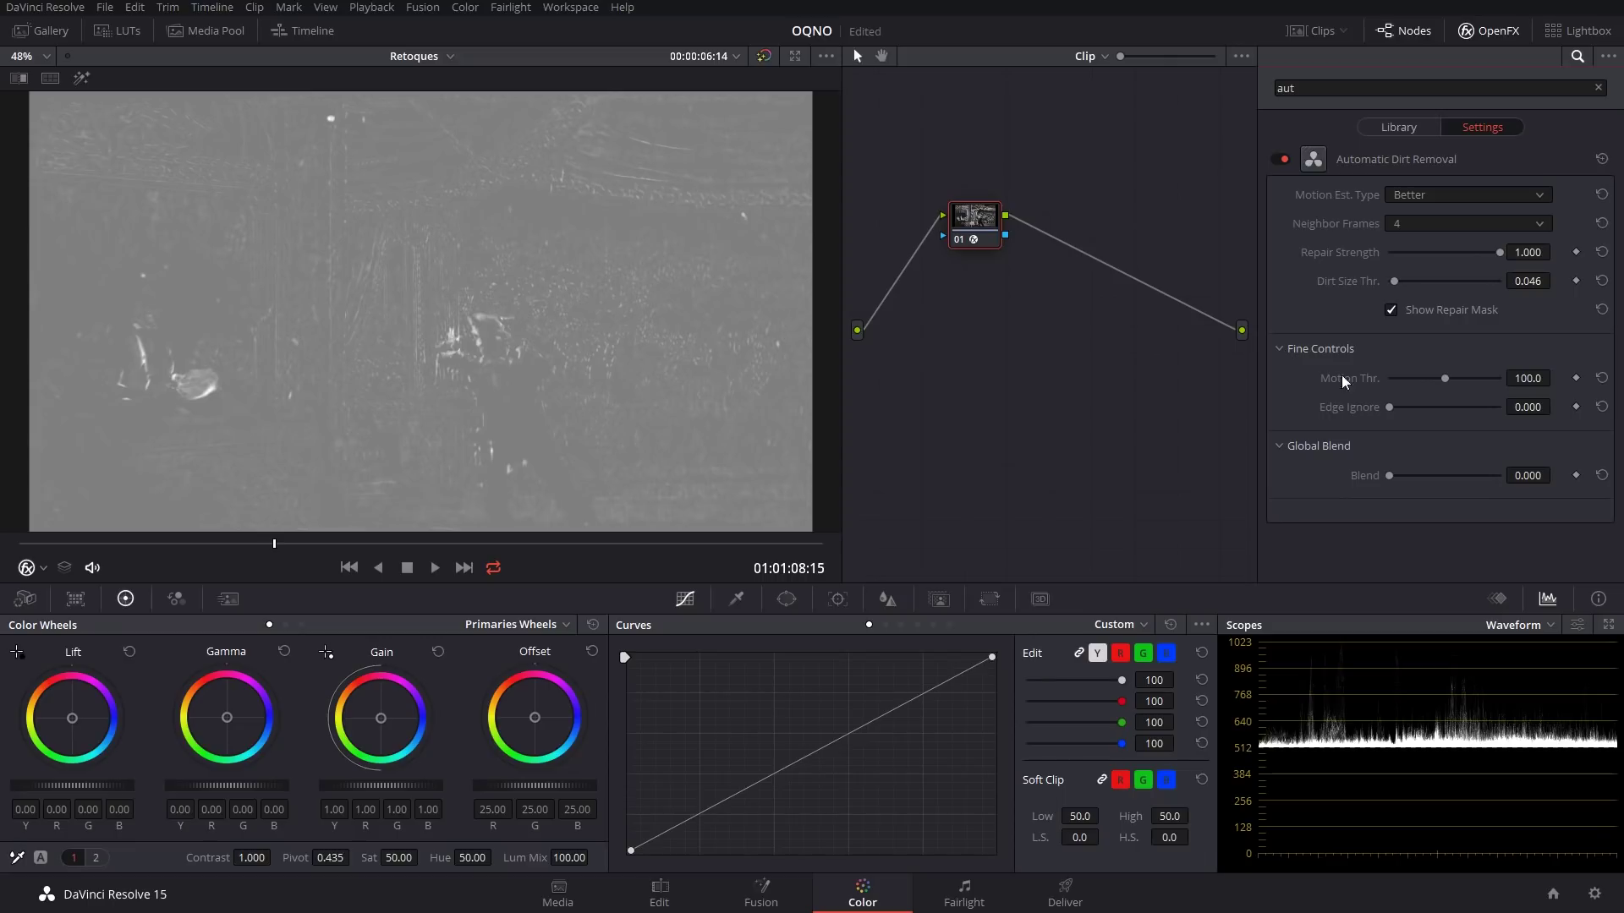
left_click(1418, 377)
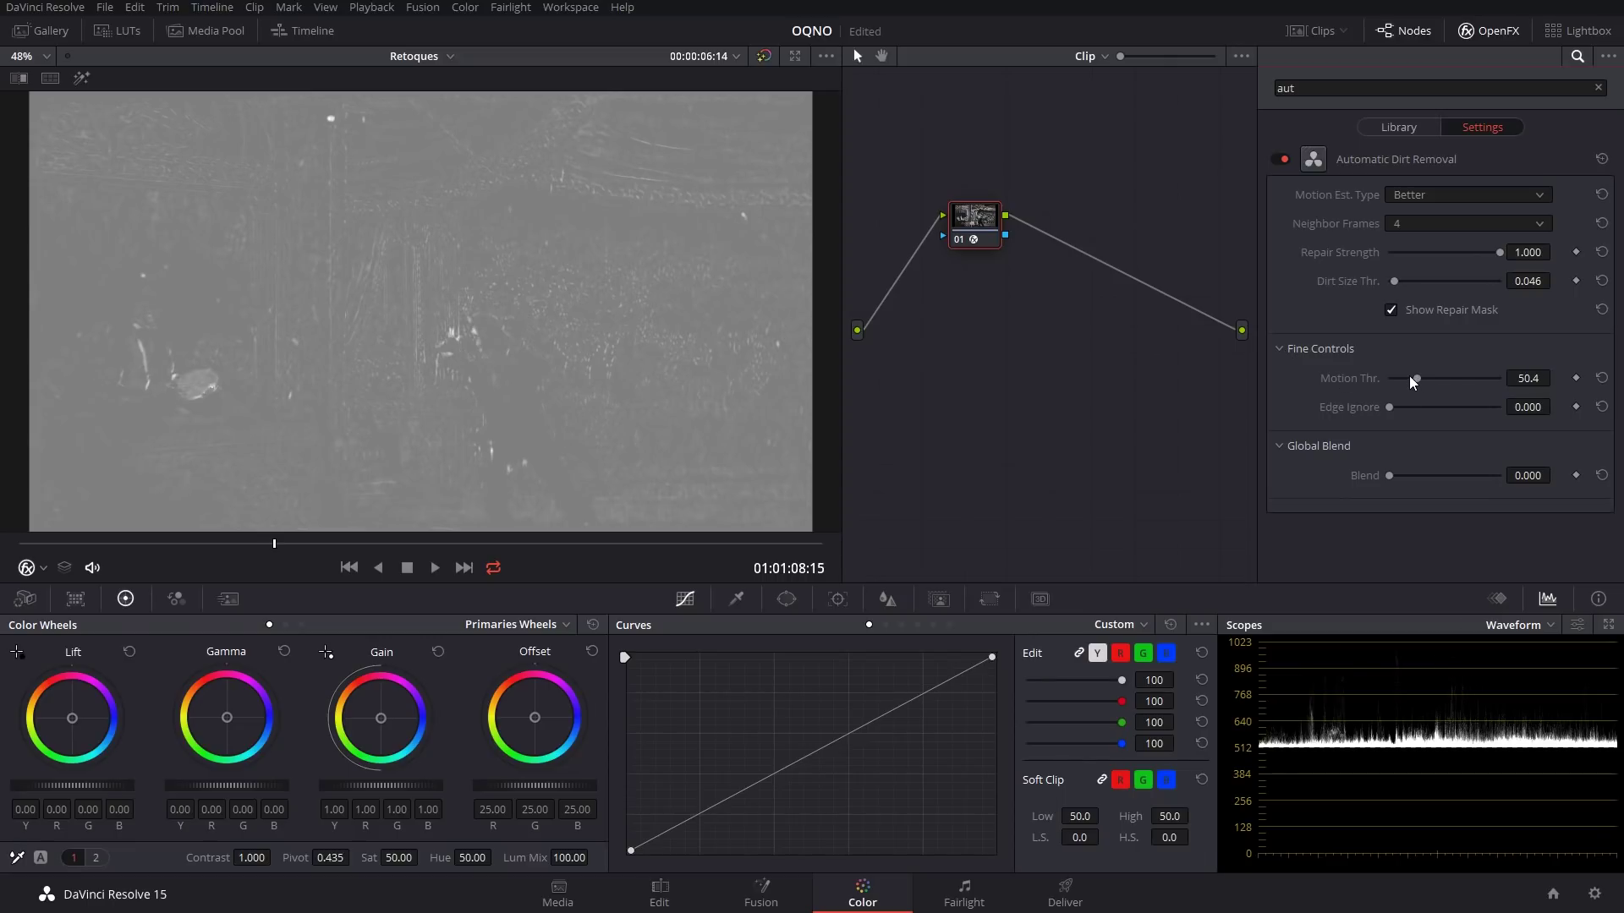
left_click_drag(1398, 379, 1489, 377)
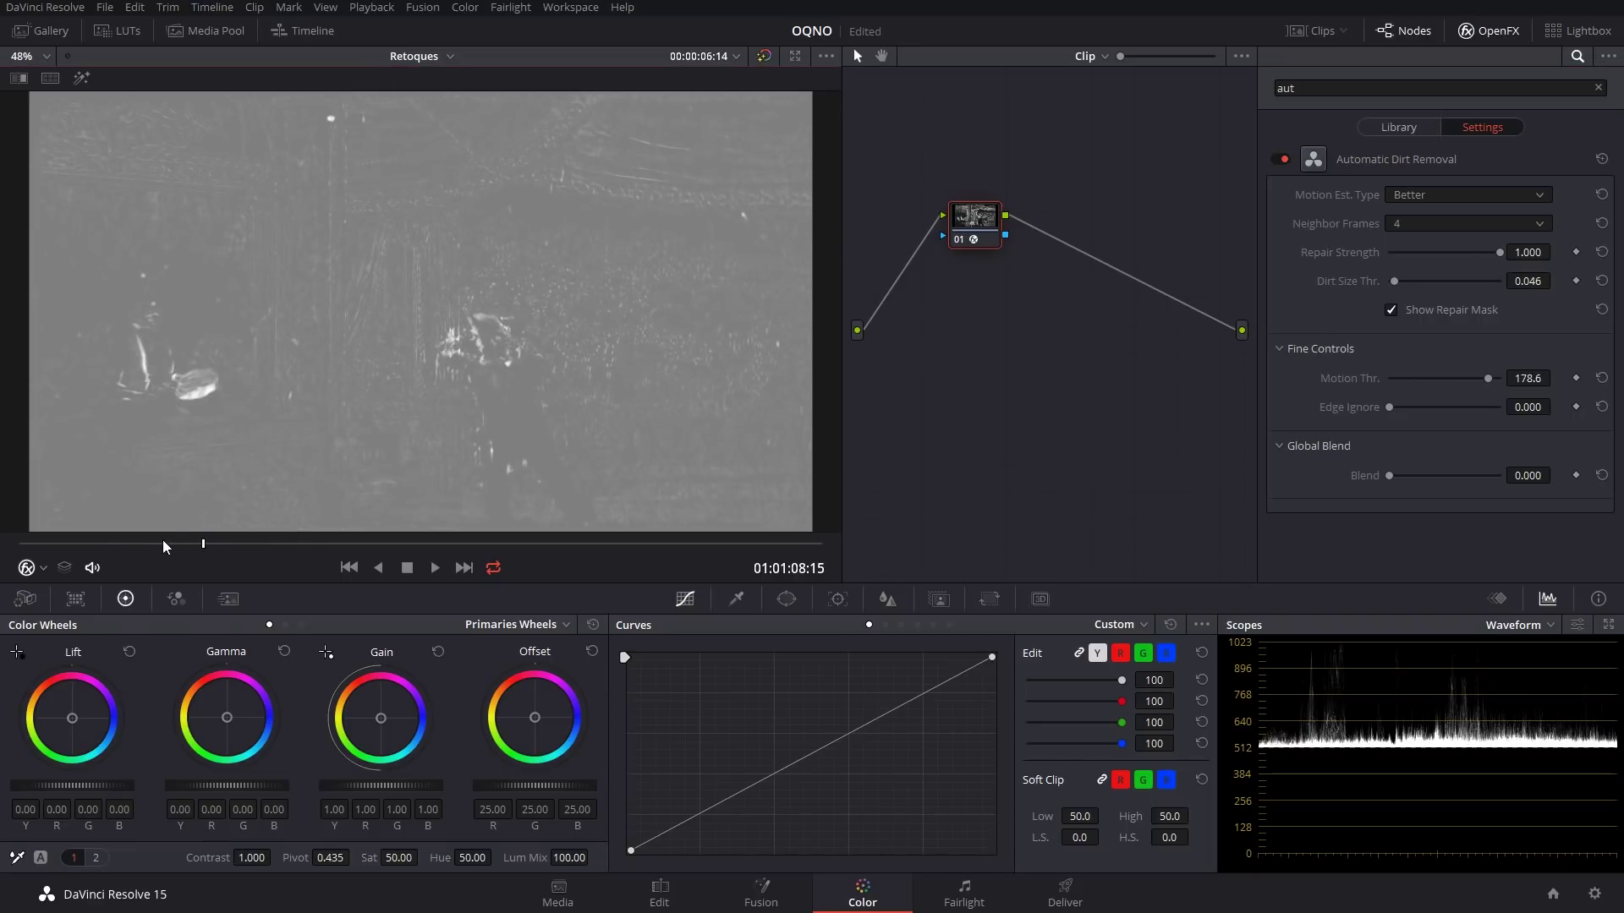
left_click(130, 540)
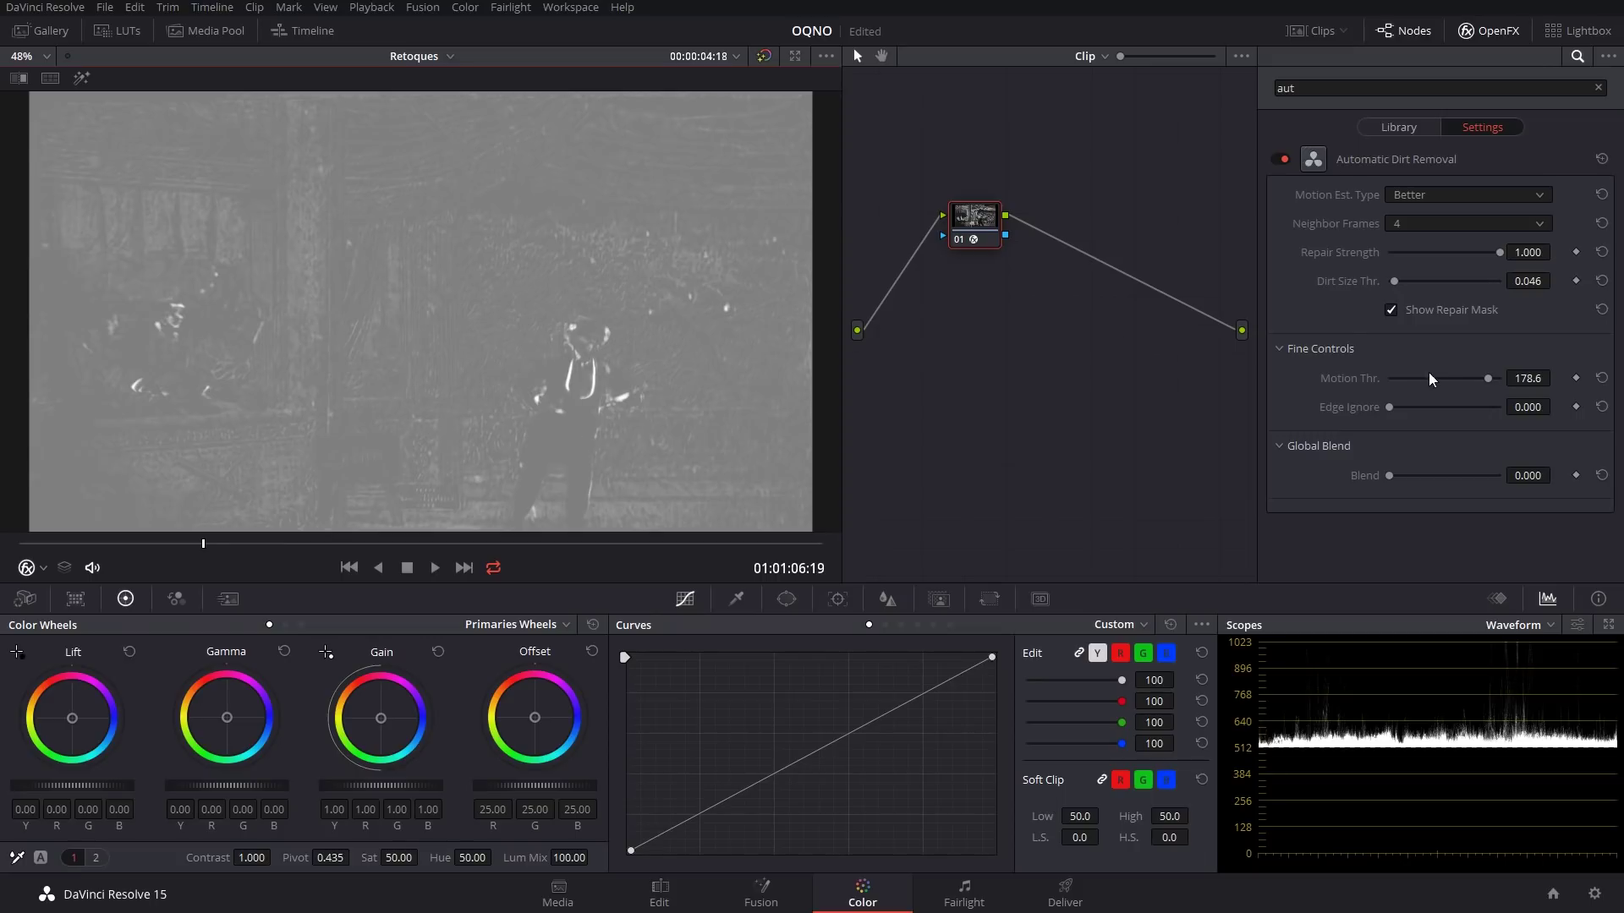
left_click_drag(1442, 379, 1399, 383)
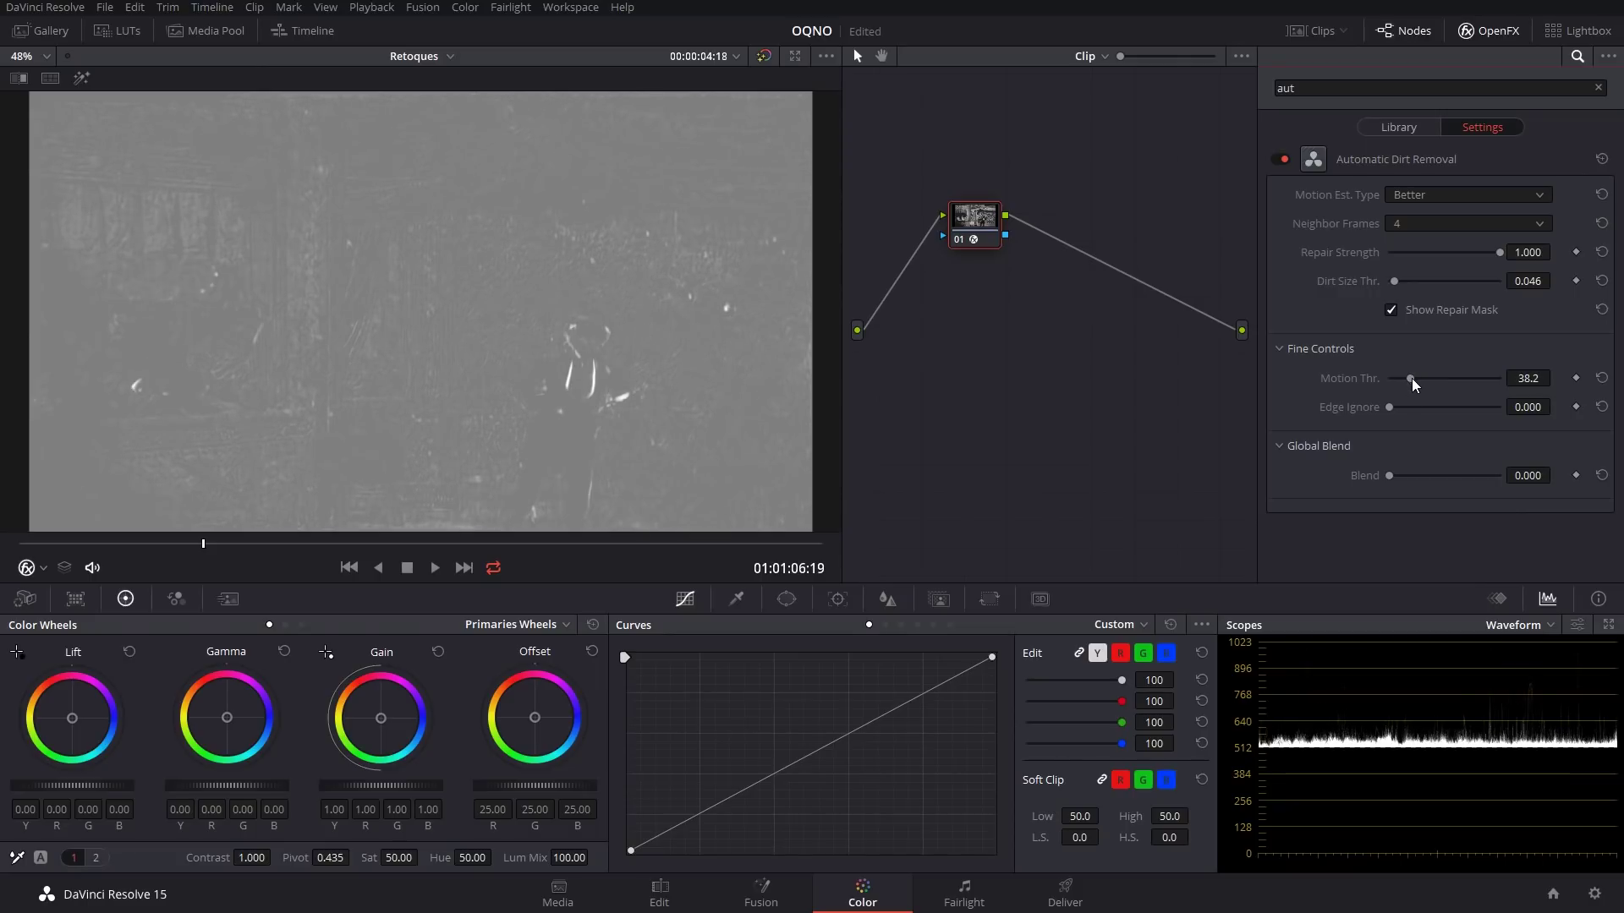
Hide the repair mask and play the theatre clip from its first frame with node 01 disabled.
left_click(1390, 310)
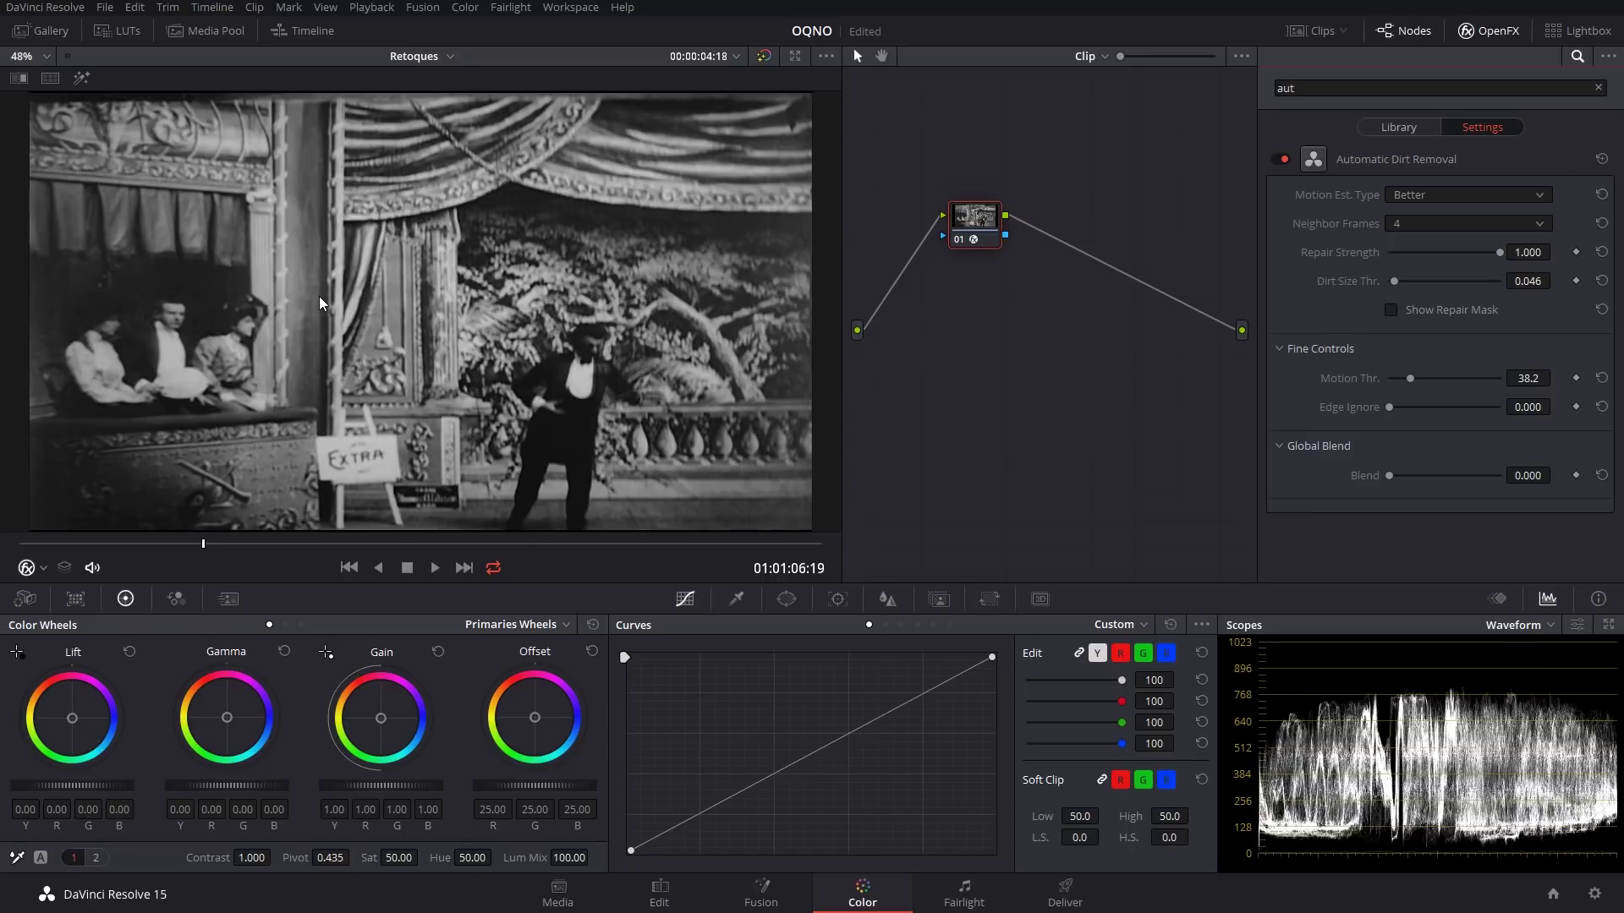
left_click(19, 544)
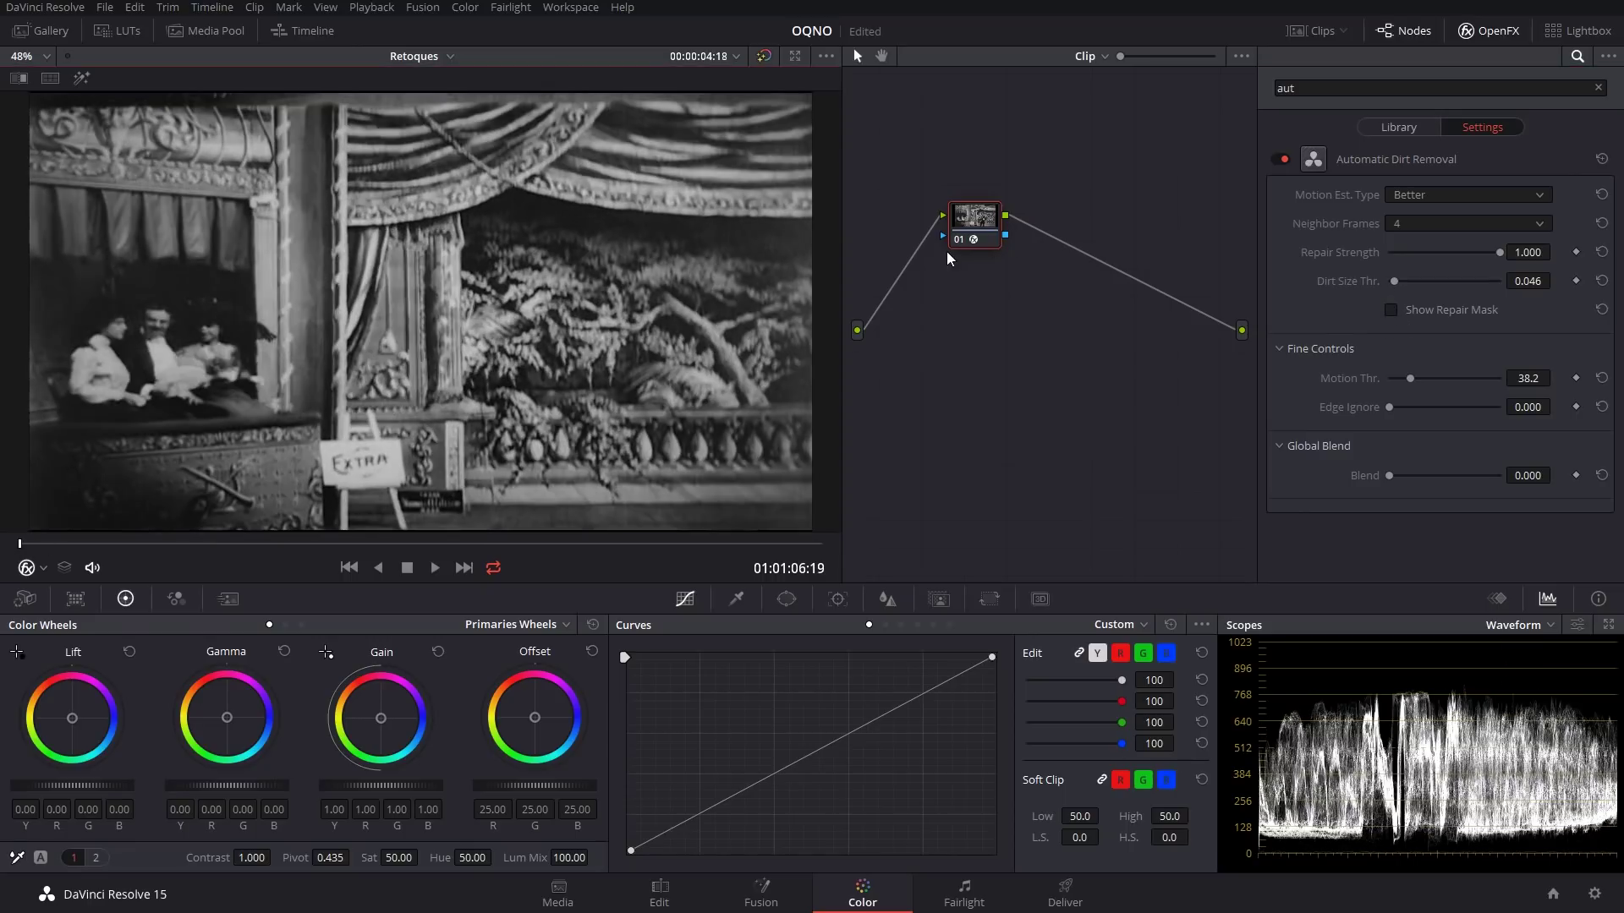
left_click(960, 242)
left_click(437, 567)
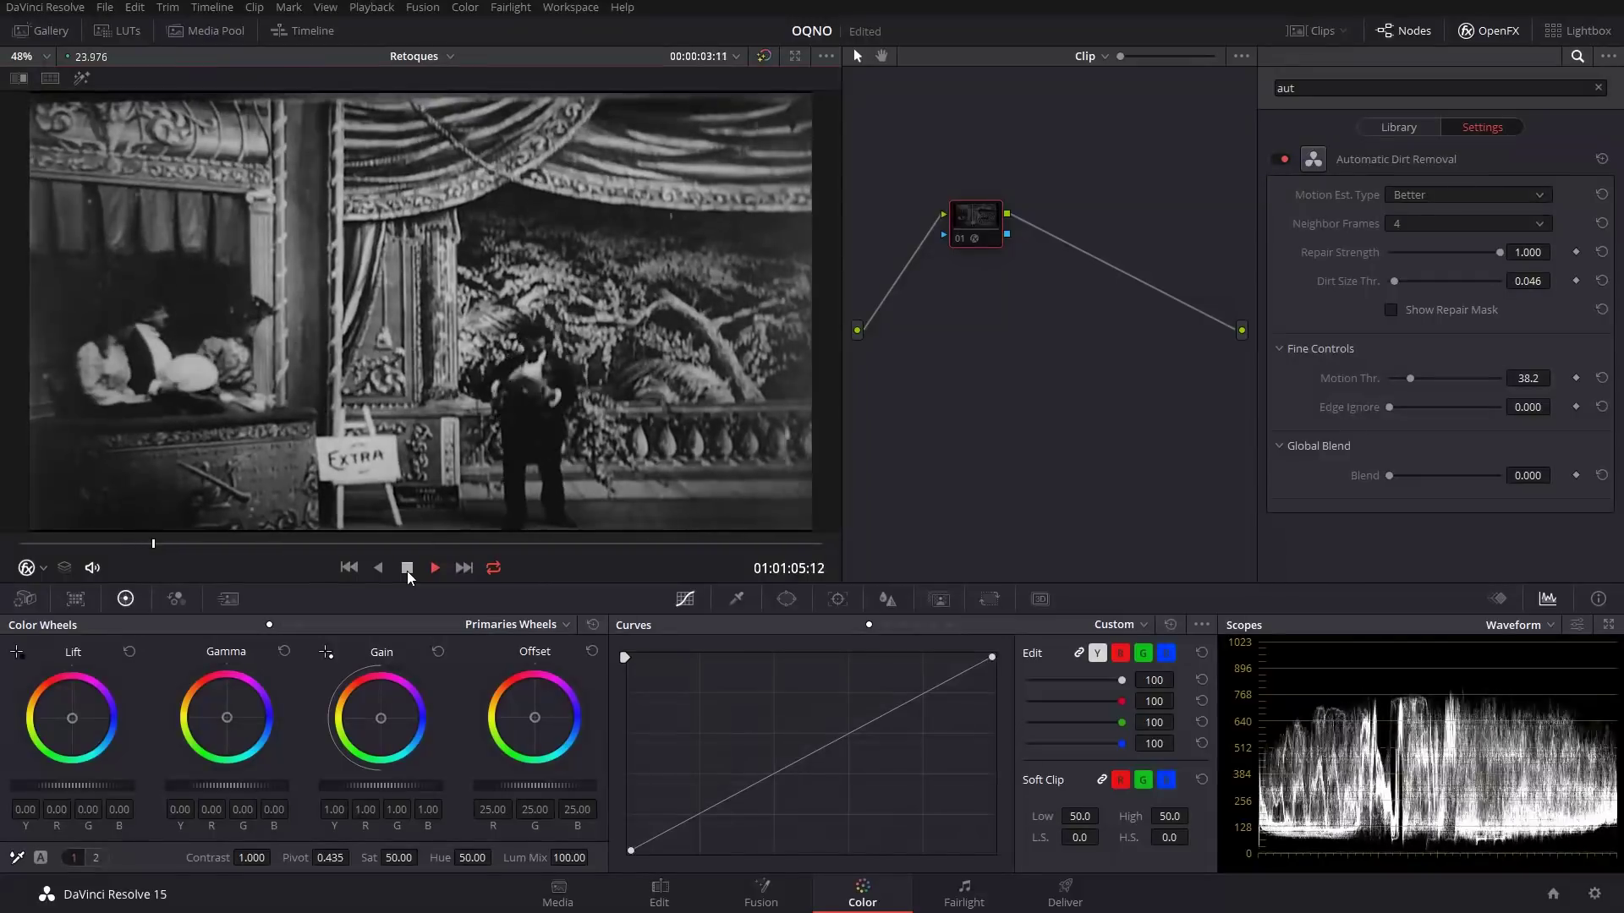
left_click(408, 571)
Re-enable node 01, play the clip from its first frame and compare the node off and on at 01:01:11:07.
left_click(958, 239)
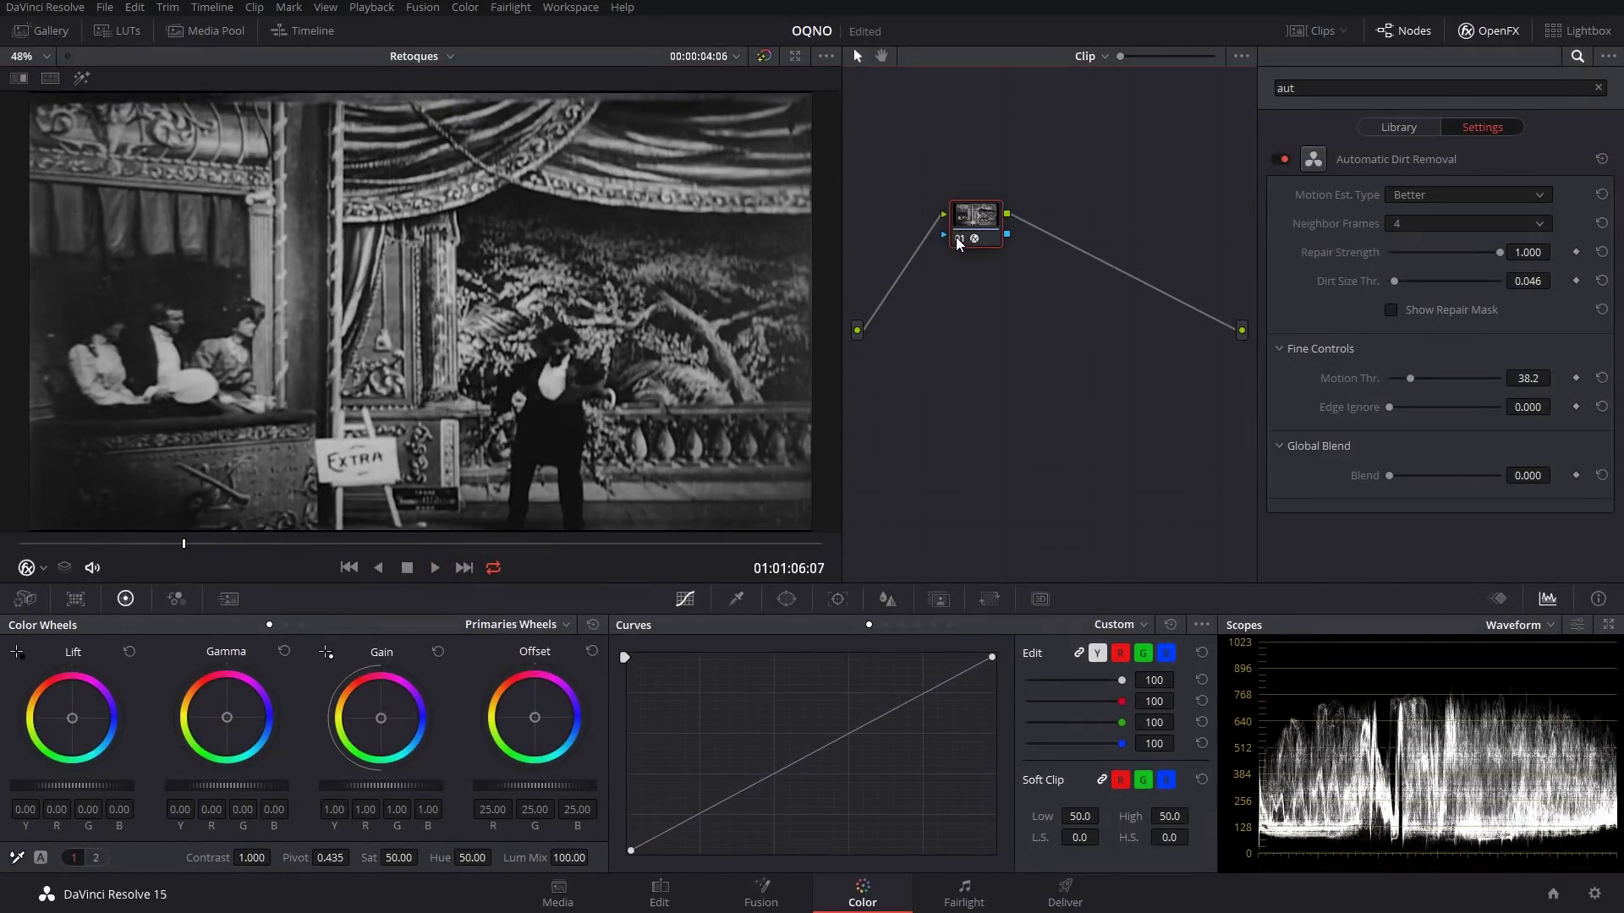
left_click(15, 548)
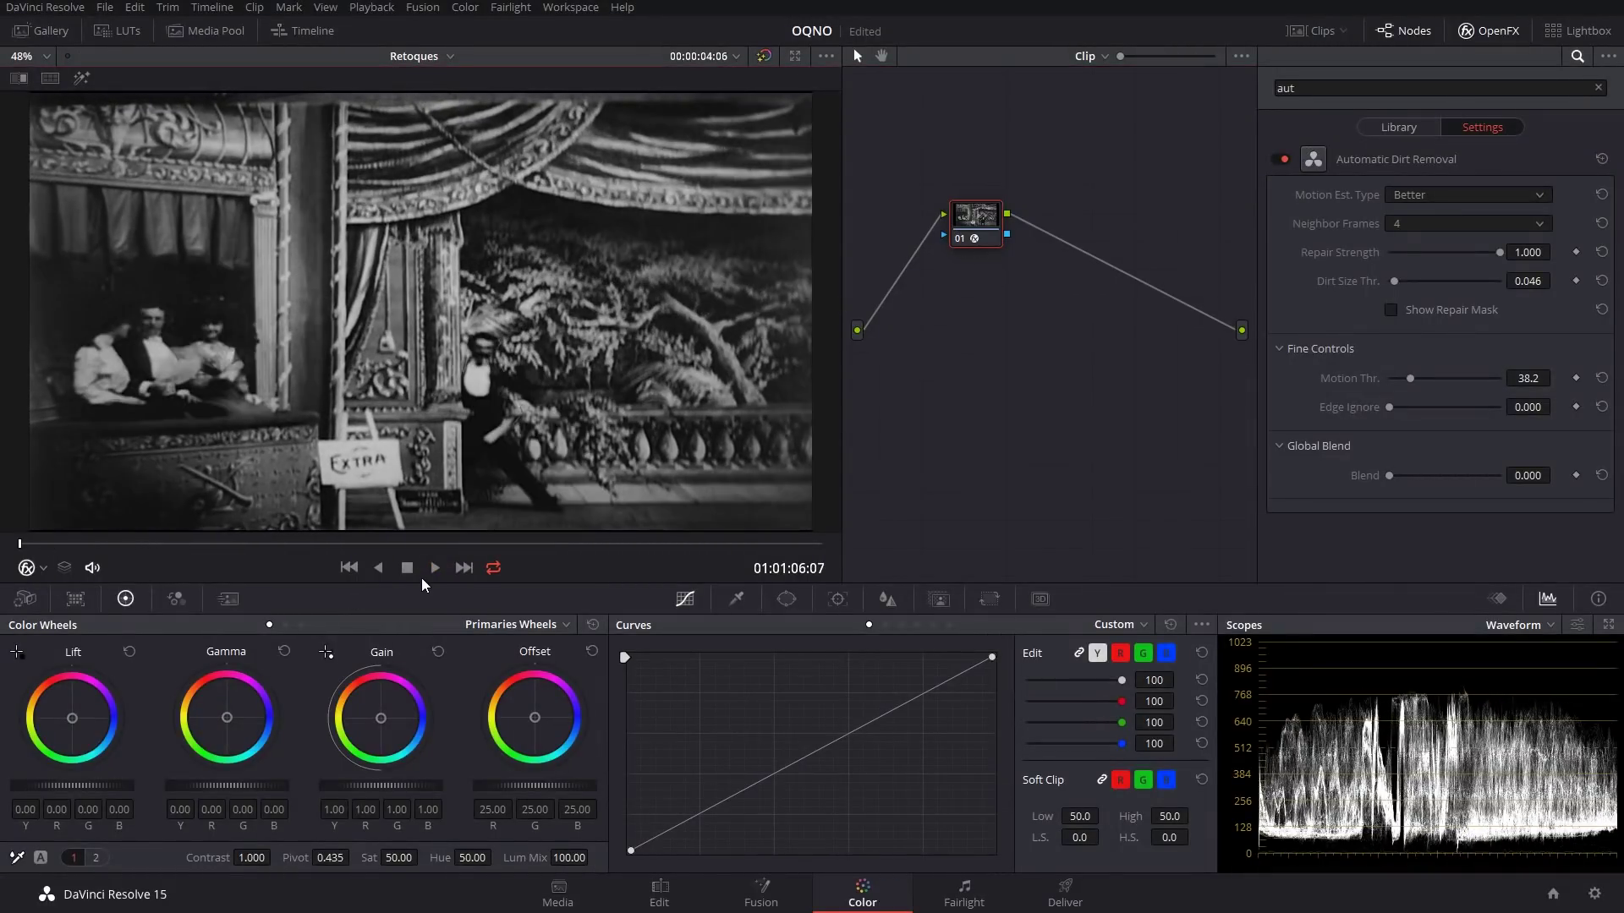
left_click(428, 576)
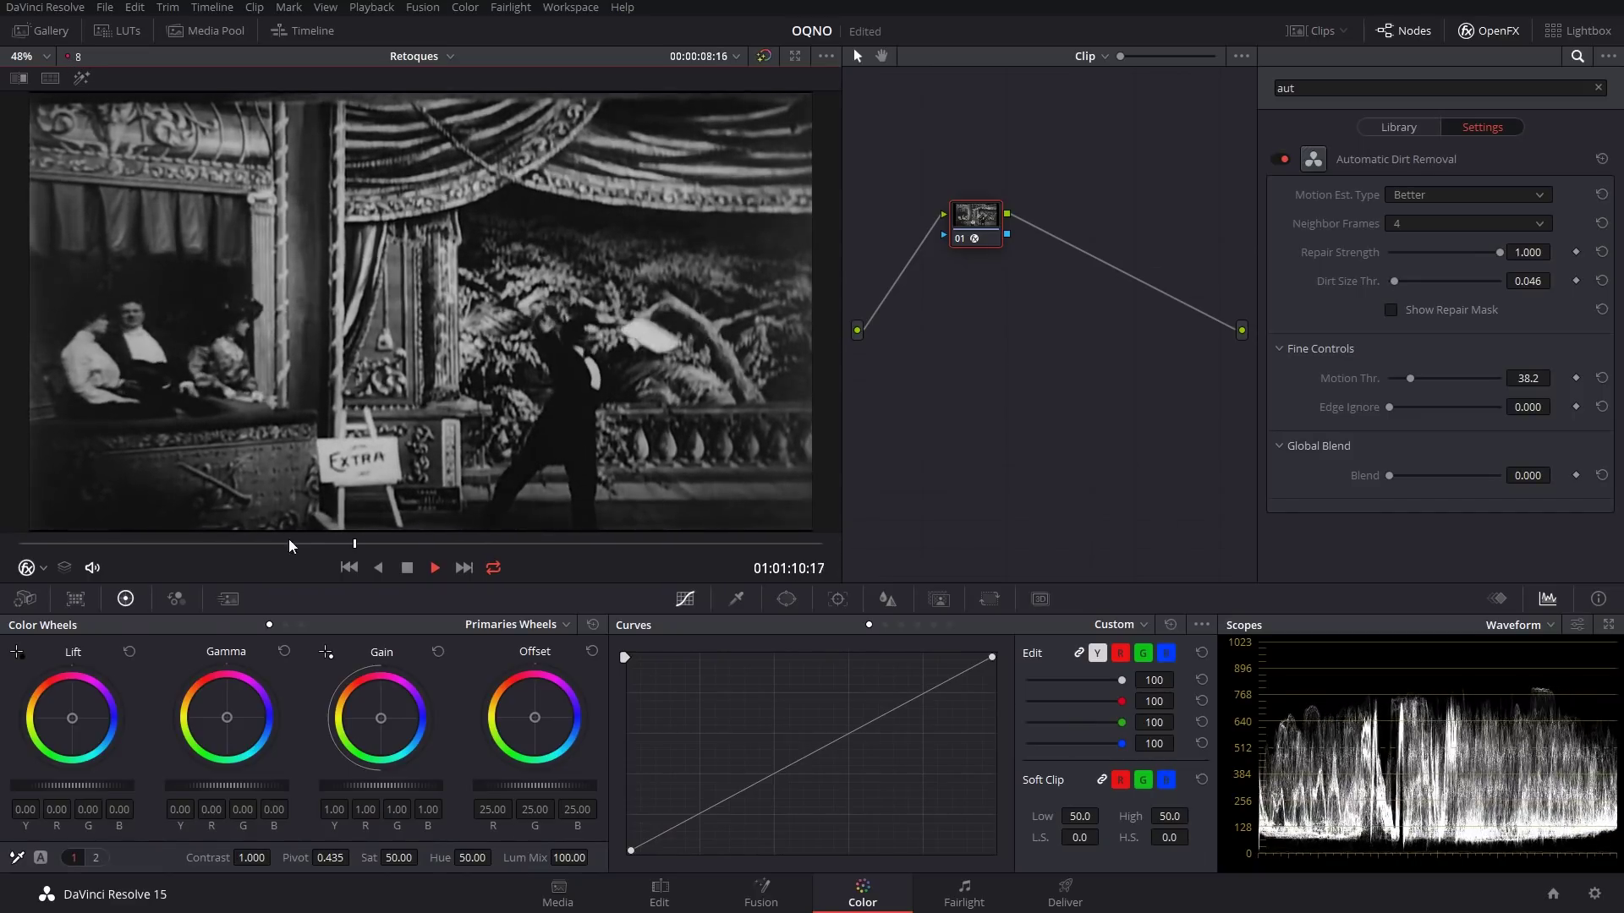
left_click(406, 569)
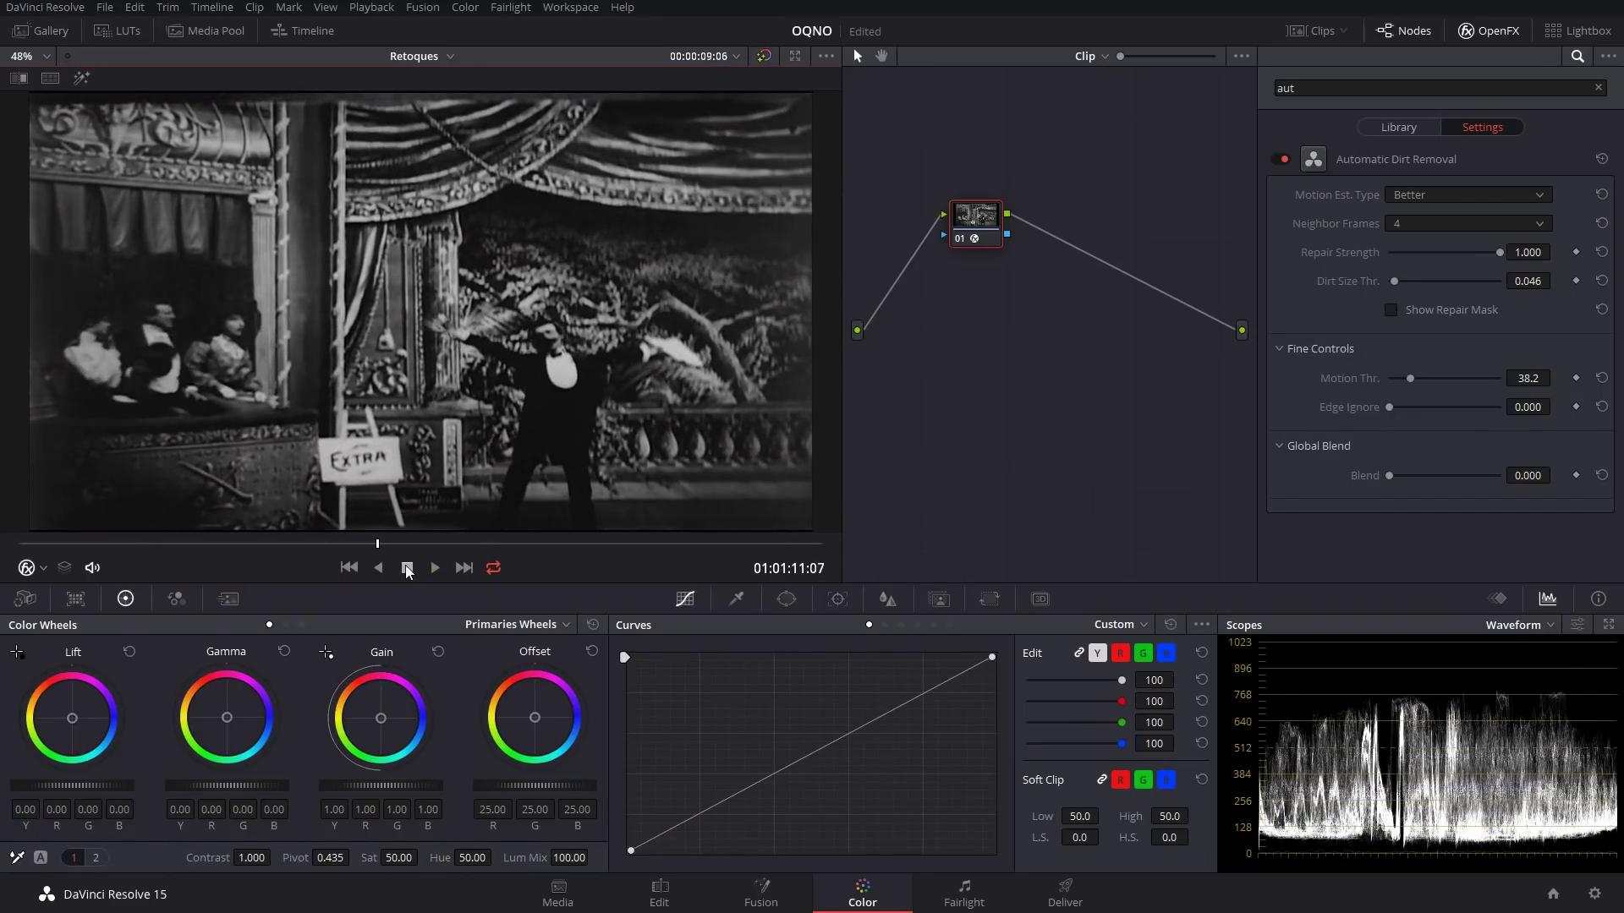
left_click(959, 237)
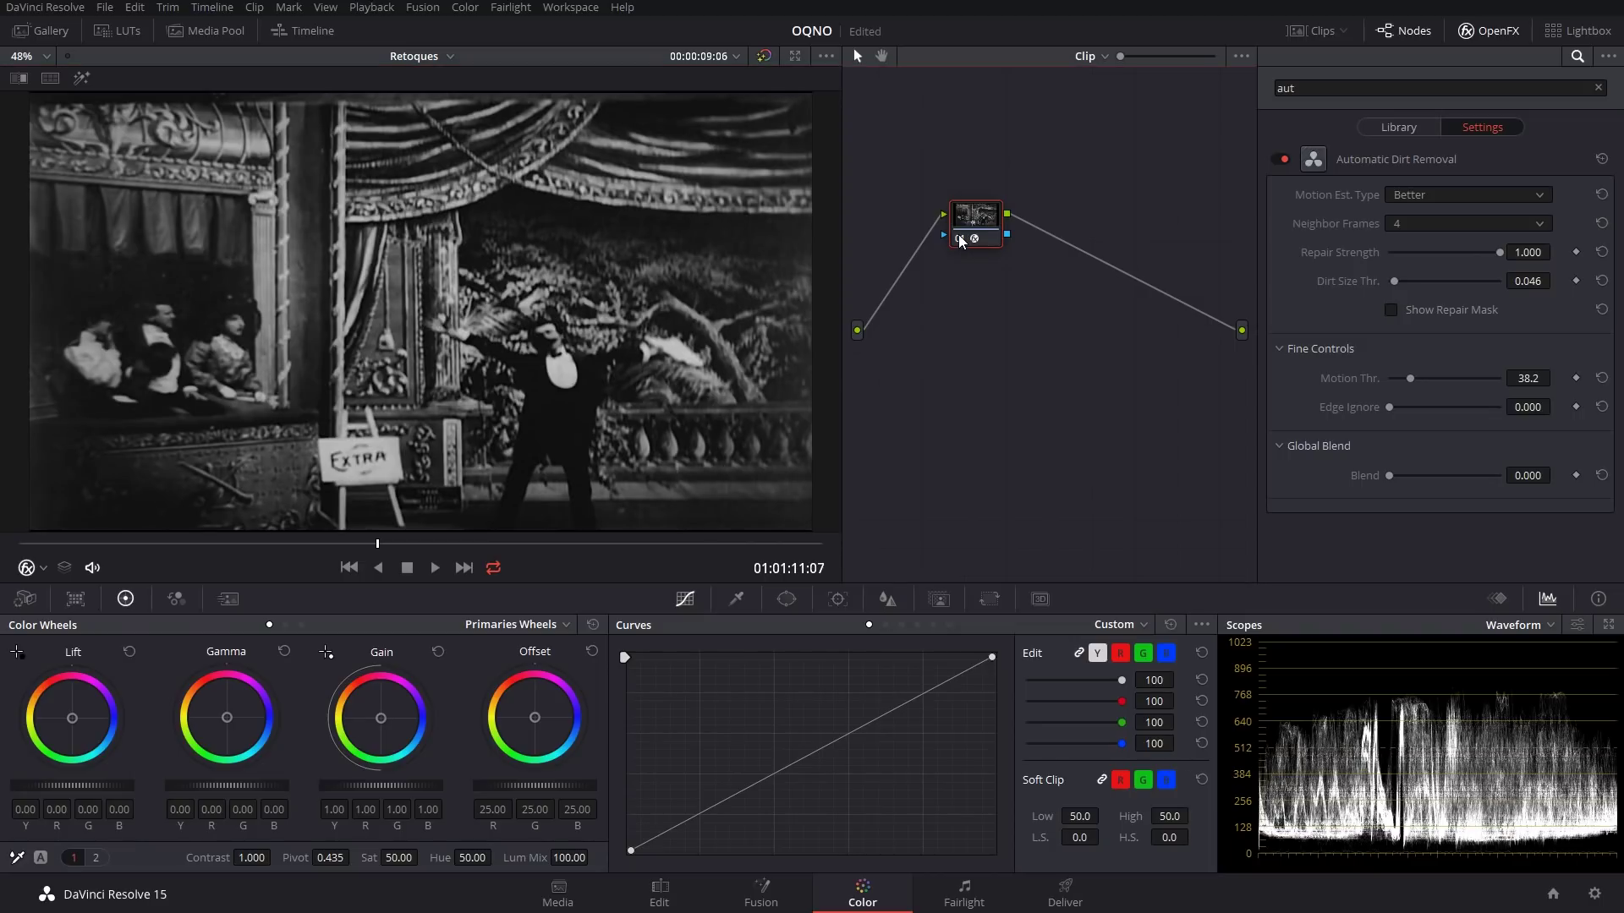
left_click(958, 238)
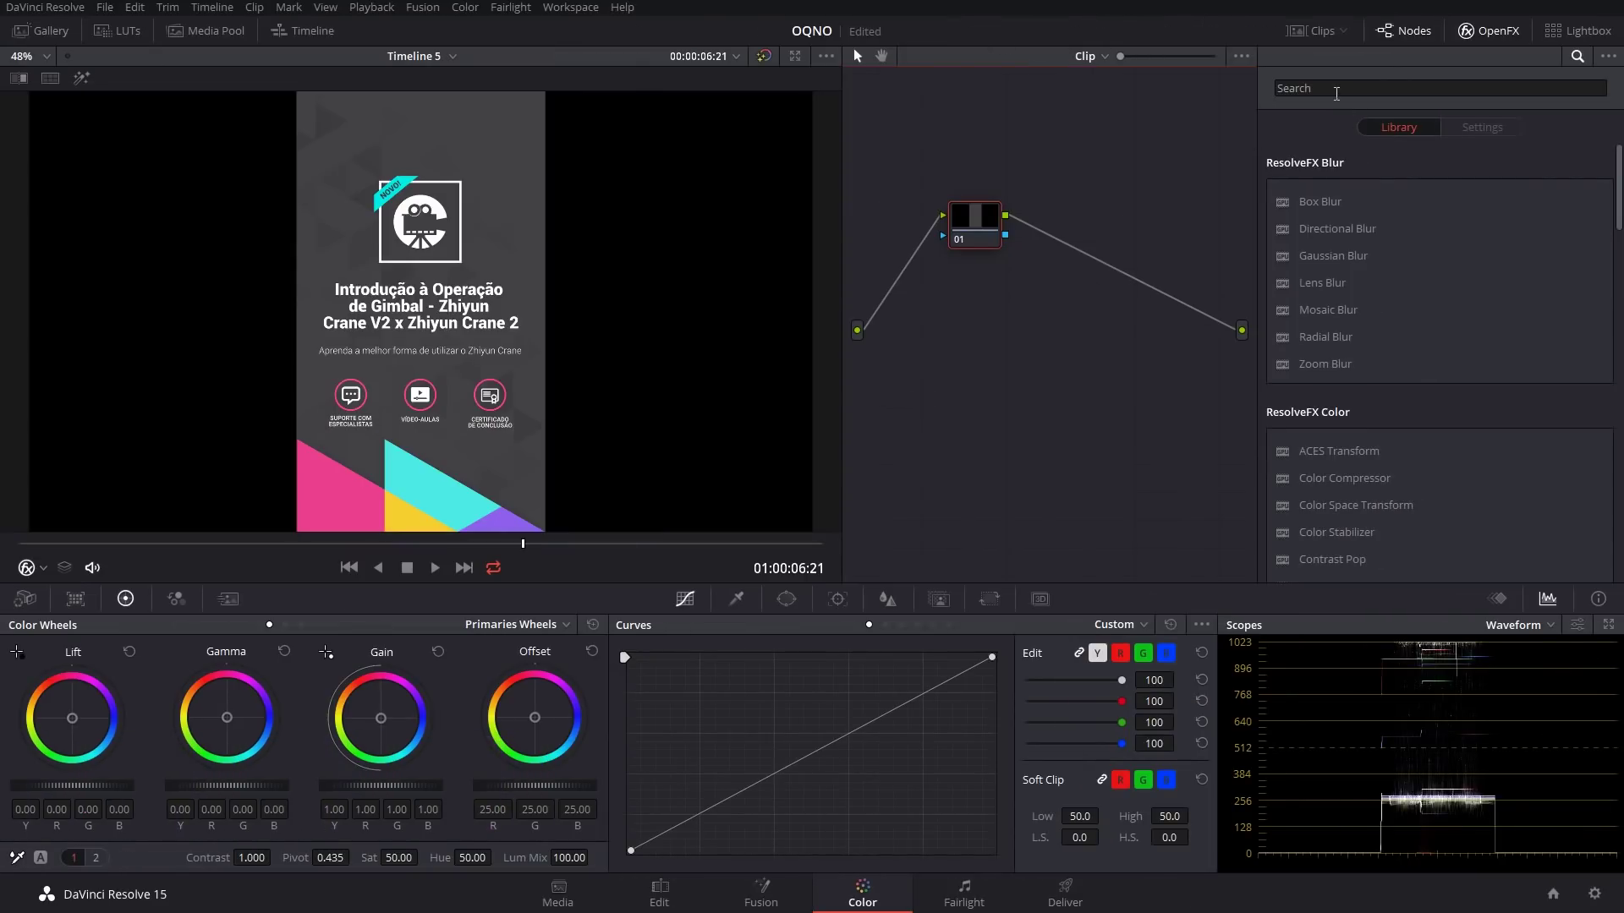
Search the effects library for Blanking Fill and apply it to node 01 of the vertical clip in Timeline 5.
left_click(1337, 87)
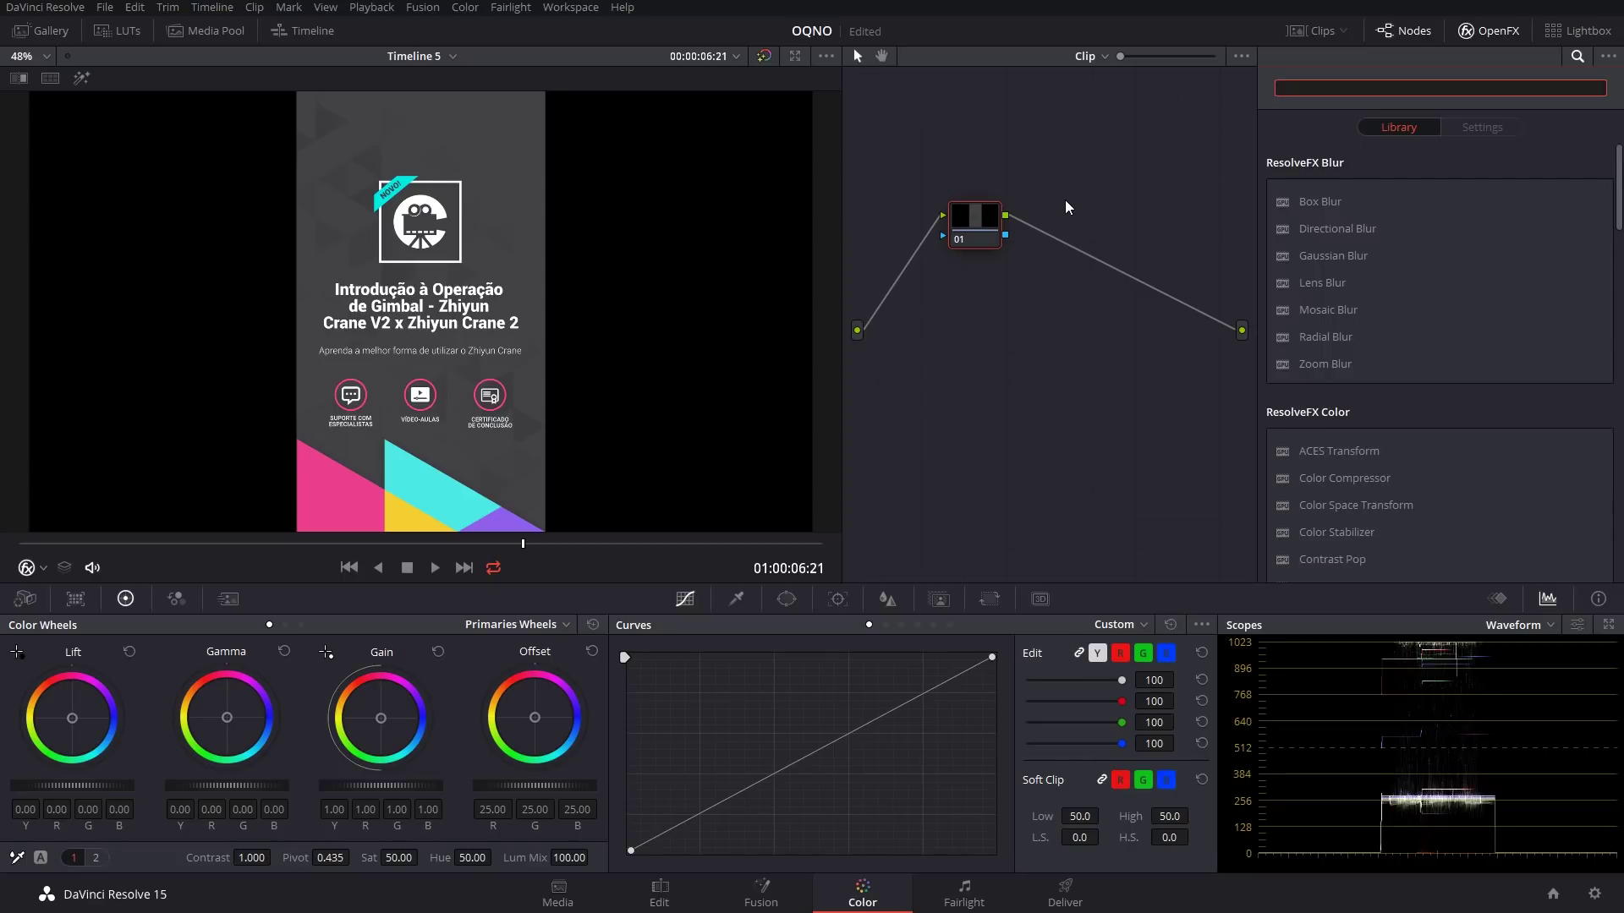
type("bla")
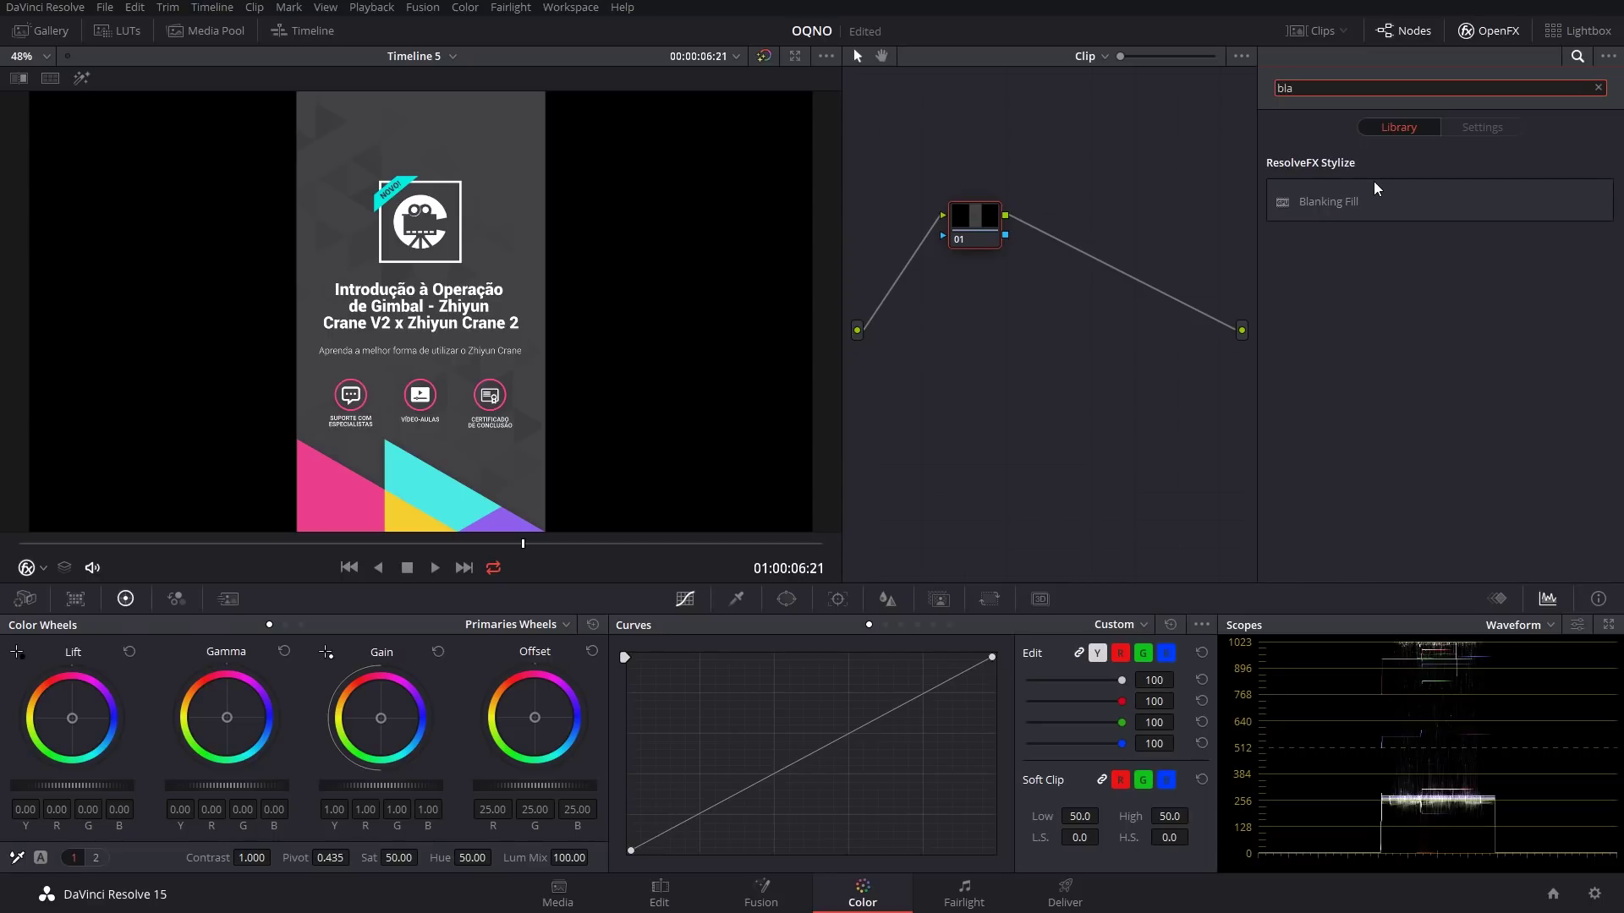
left_click(1326, 207)
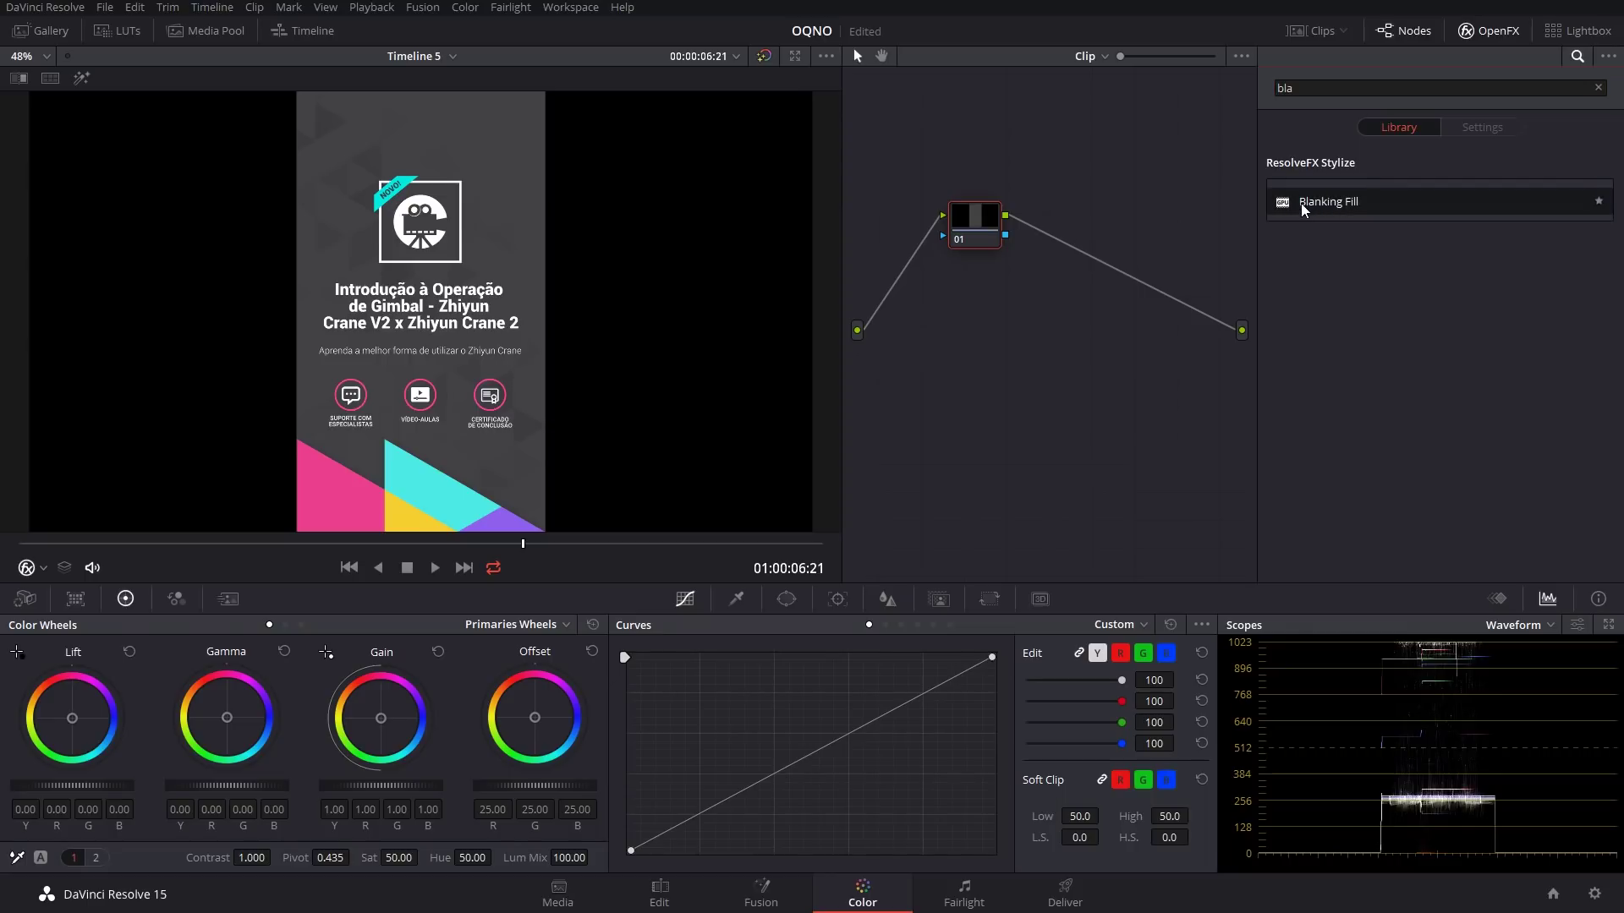
left_click_drag(1345, 211, 951, 218)
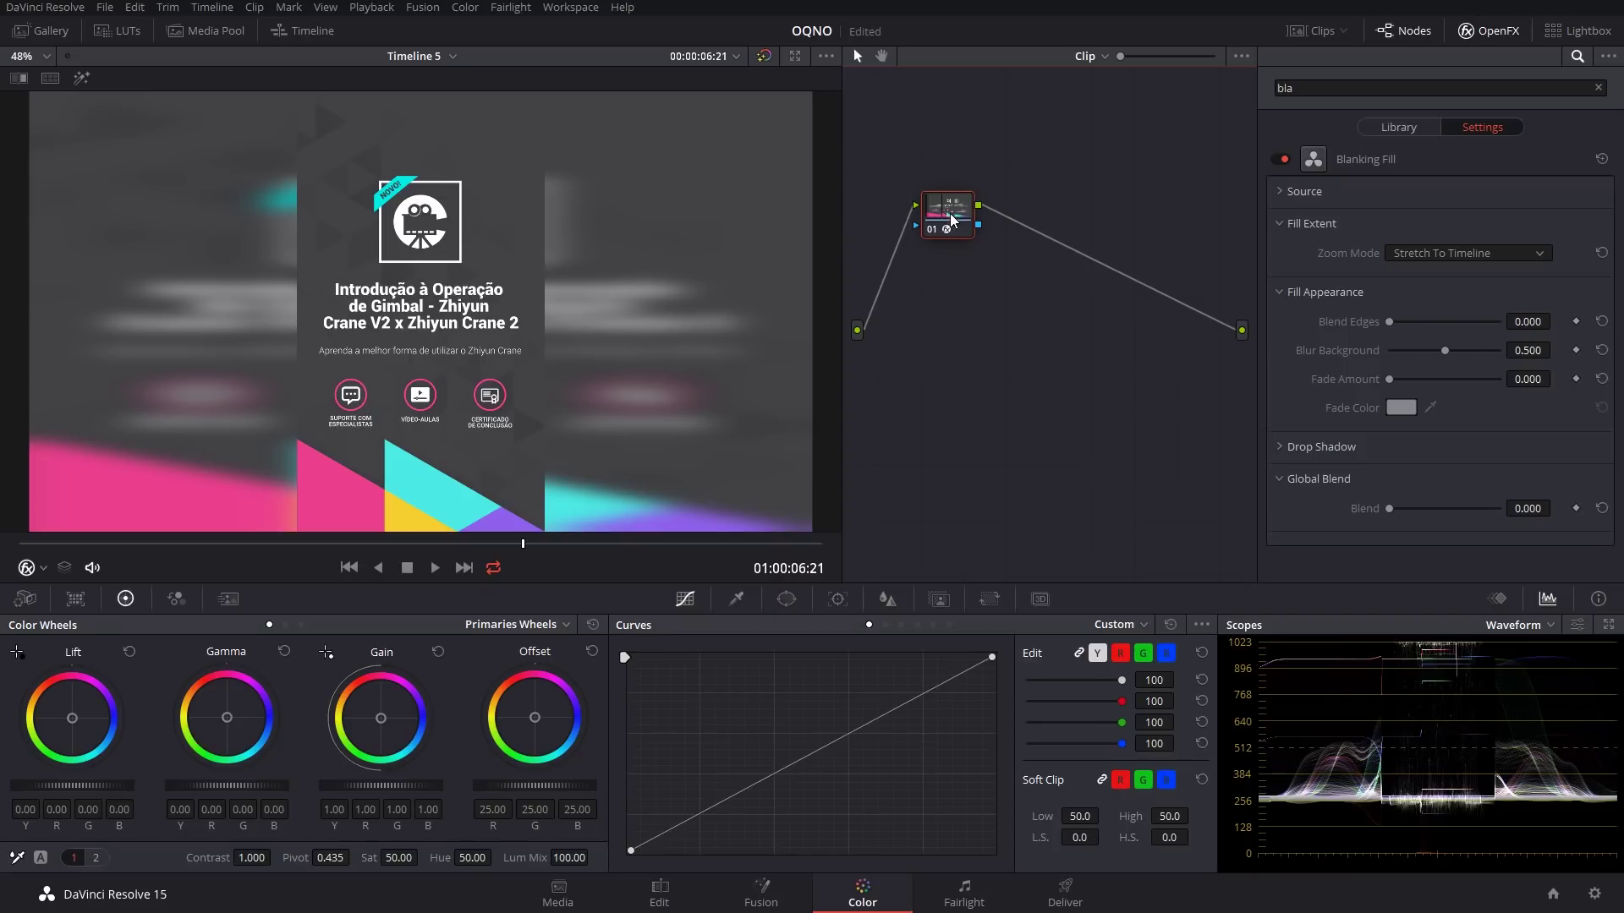
At 01:00:04:14, try Blend Edges and reset it, and set Blur Background to 0.695 and Fade Amount to 0.412.
left_click_drag(551, 543, 357, 540)
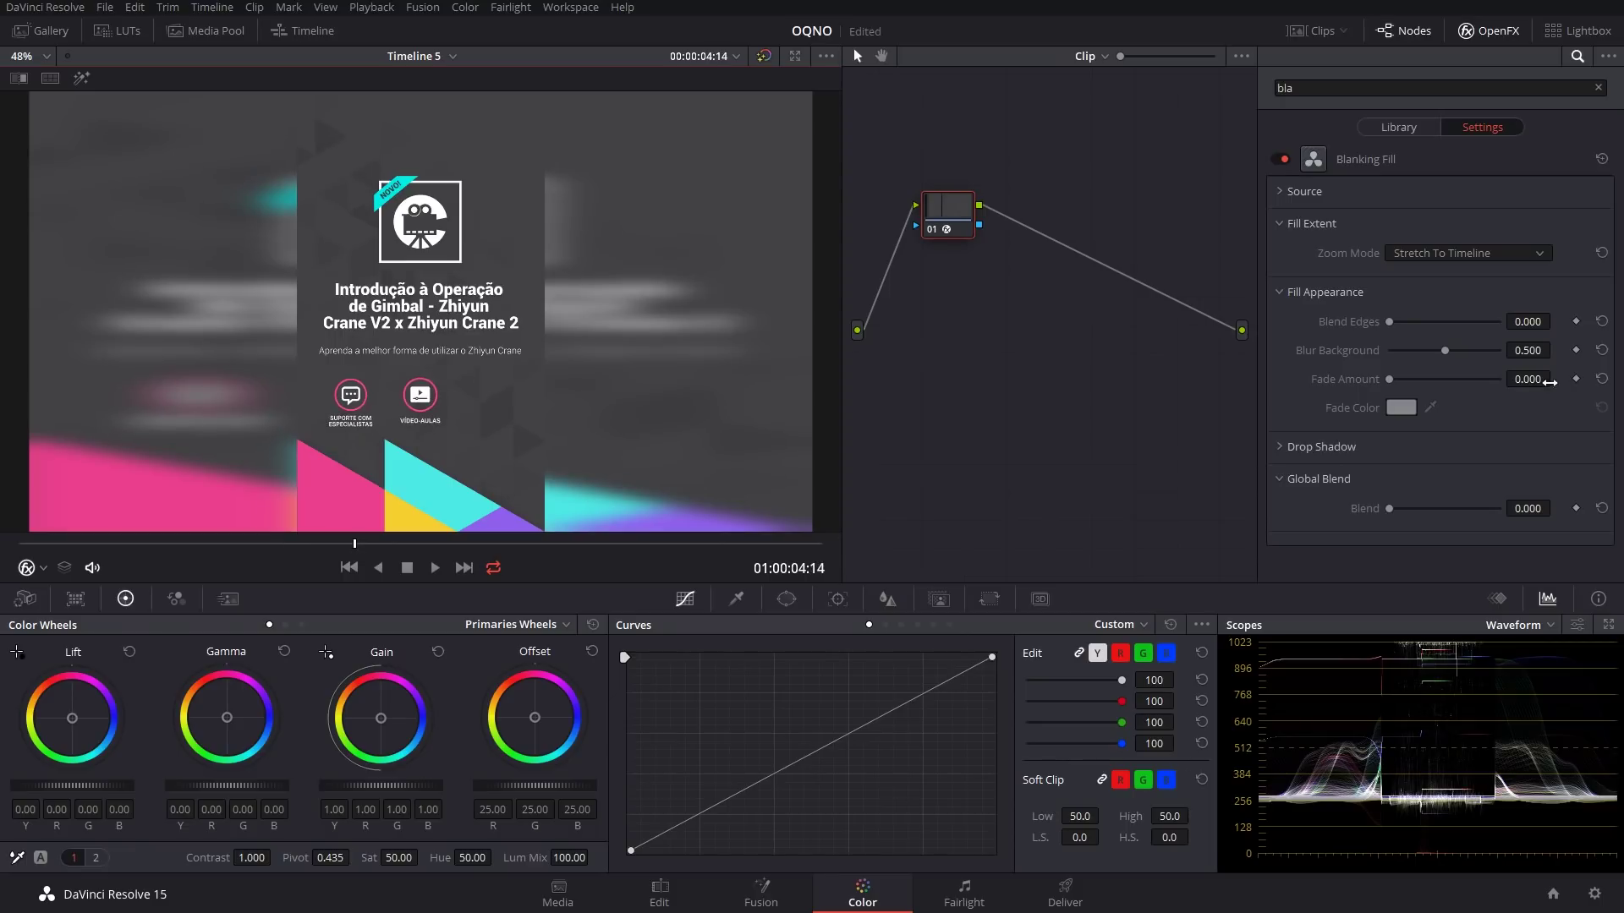
left_click_drag(1391, 321, 1476, 325)
double_click(1474, 321)
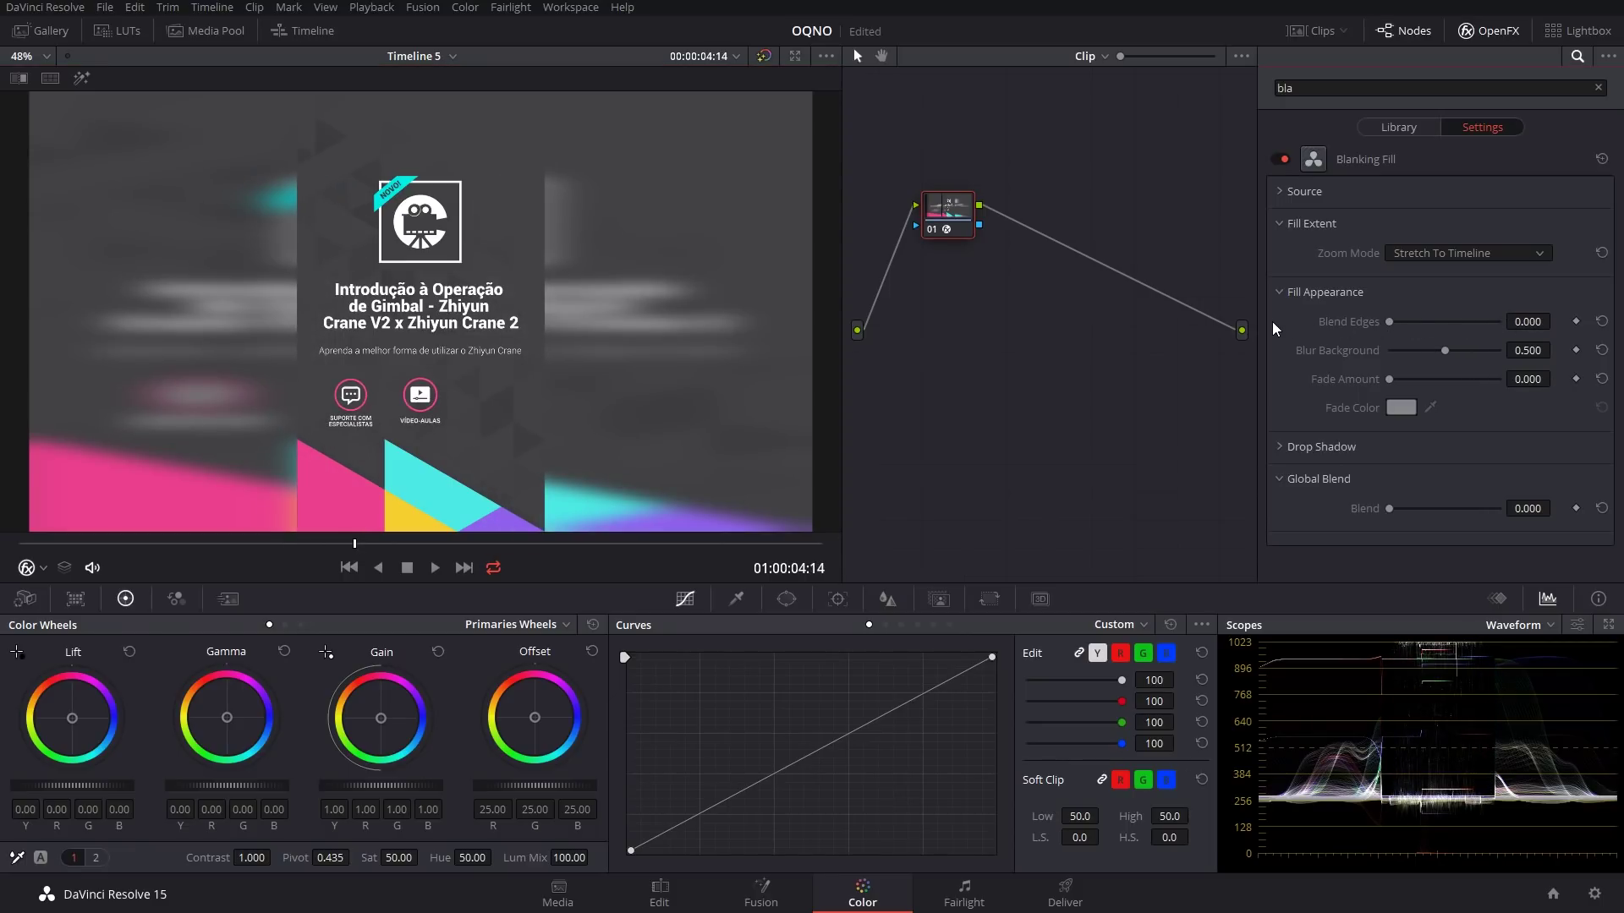
mouse_move(1443, 349)
left_mouse_down()
mouse_move(1500, 348)
mouse_move(1372, 349)
mouse_move(1494, 340)
mouse_move(1420, 345)
mouse_move(1473, 342)
mouse_move(1399, 380)
mouse_move(1468, 377)
mouse_move(1373, 373)
mouse_move(1435, 377)
left_mouse_up()
Change the background's Fade Color to black (#000000) and fine-tune the Fade Amount.
left_click(1400, 407)
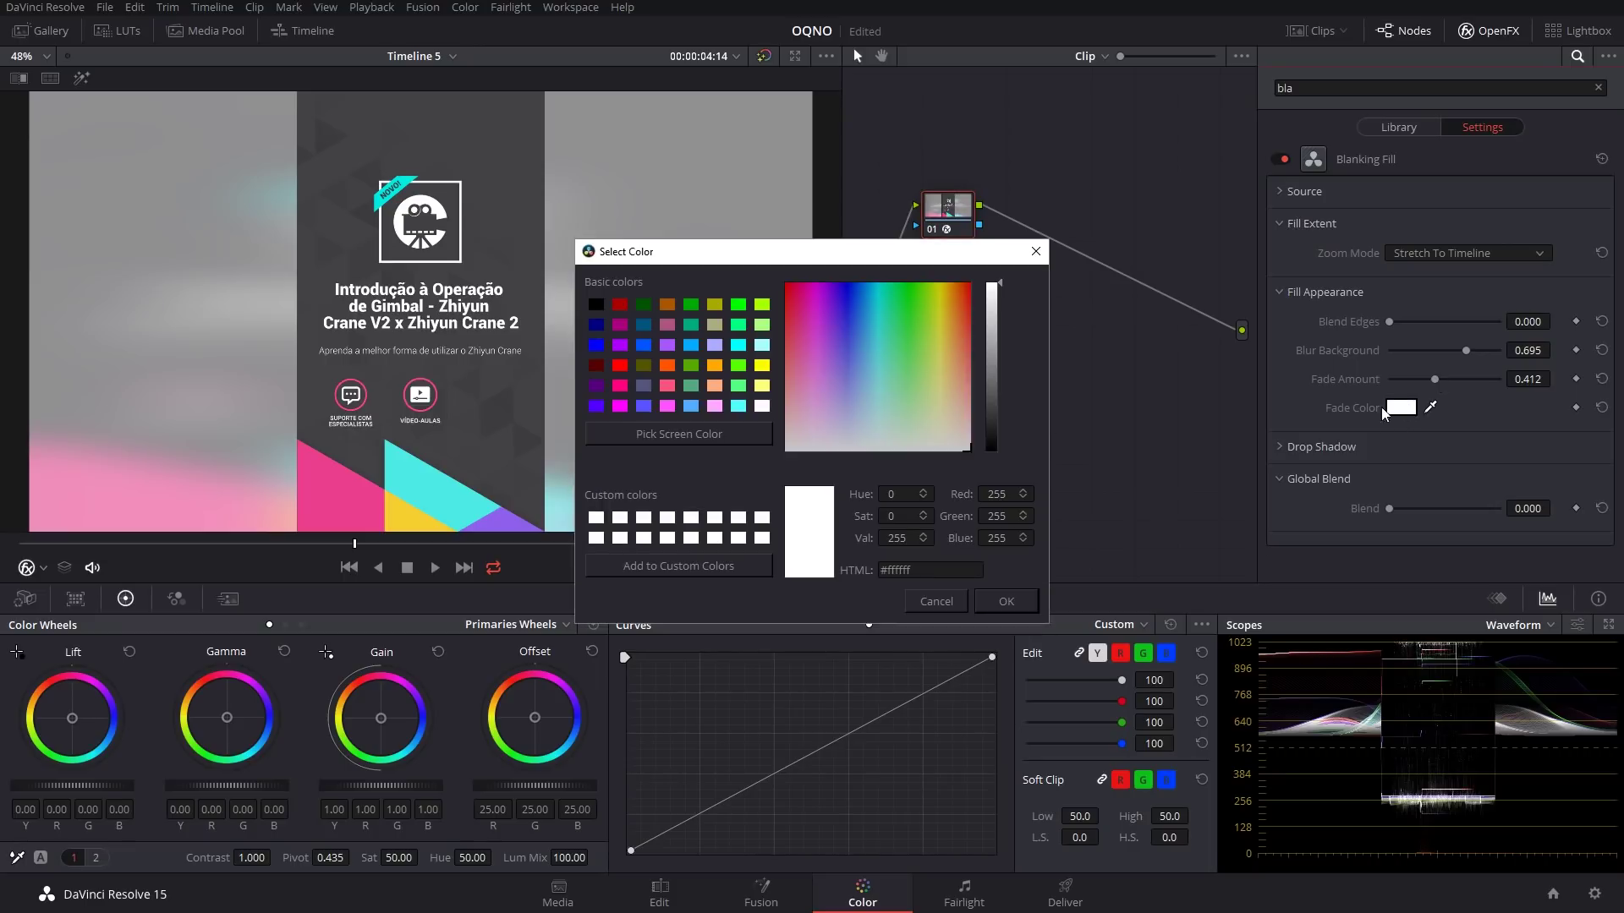
left_click(991, 412)
left_click_drag(992, 418, 1002, 457)
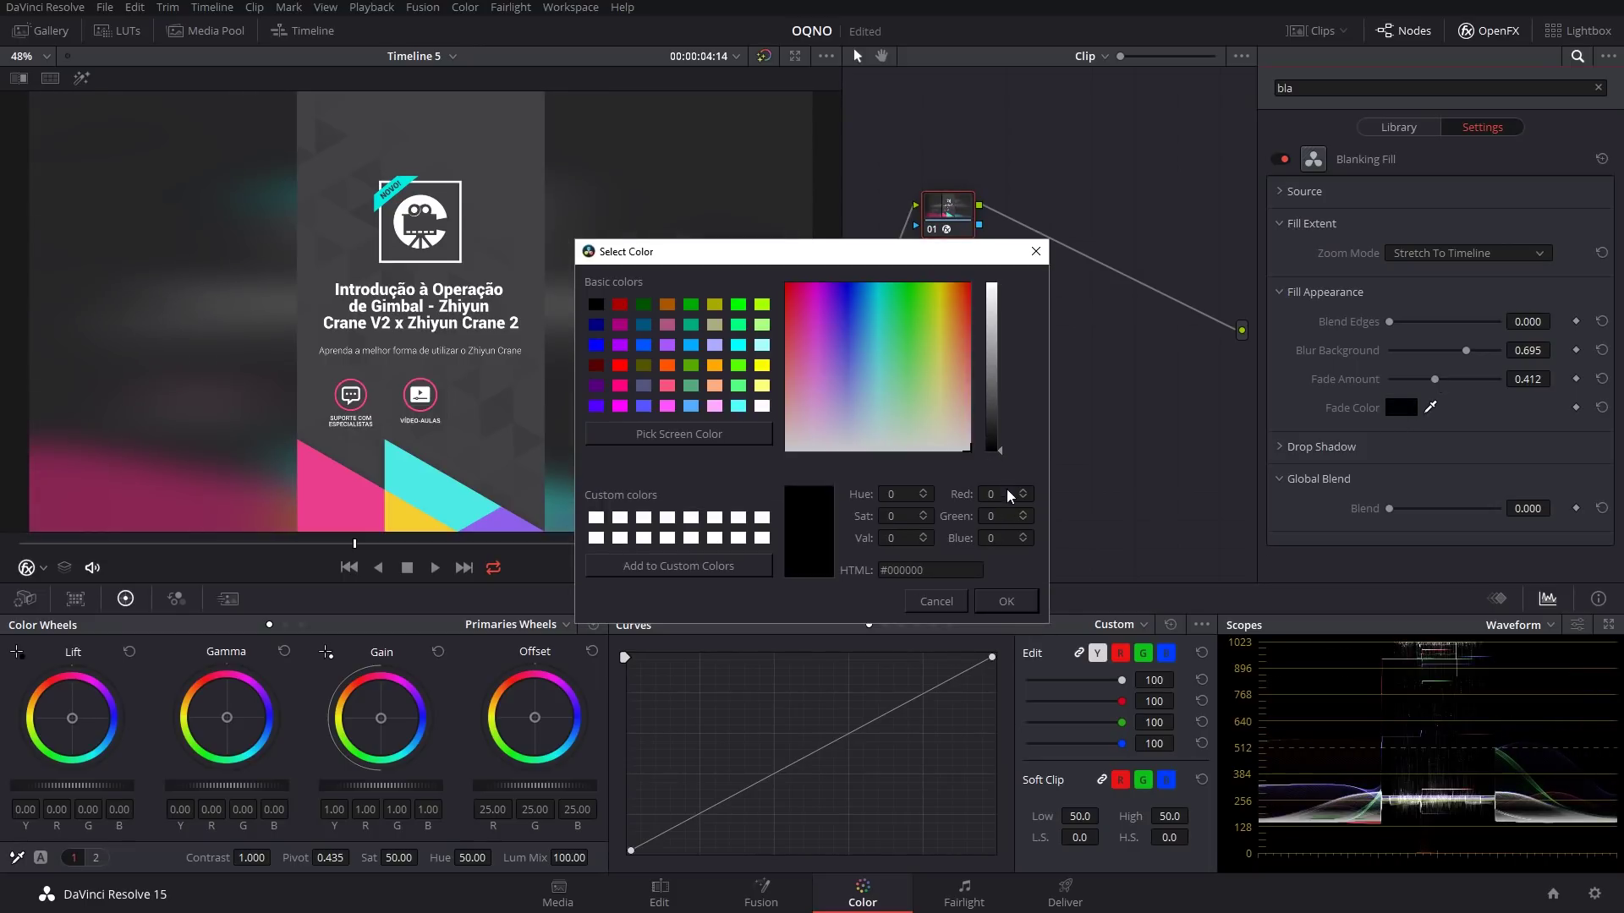
left_click(1007, 602)
mouse_move(1438, 388)
left_mouse_down()
mouse_move(1472, 390)
mouse_move(1424, 380)
mouse_move(1440, 385)
left_mouse_up()
left_click(1280, 292)
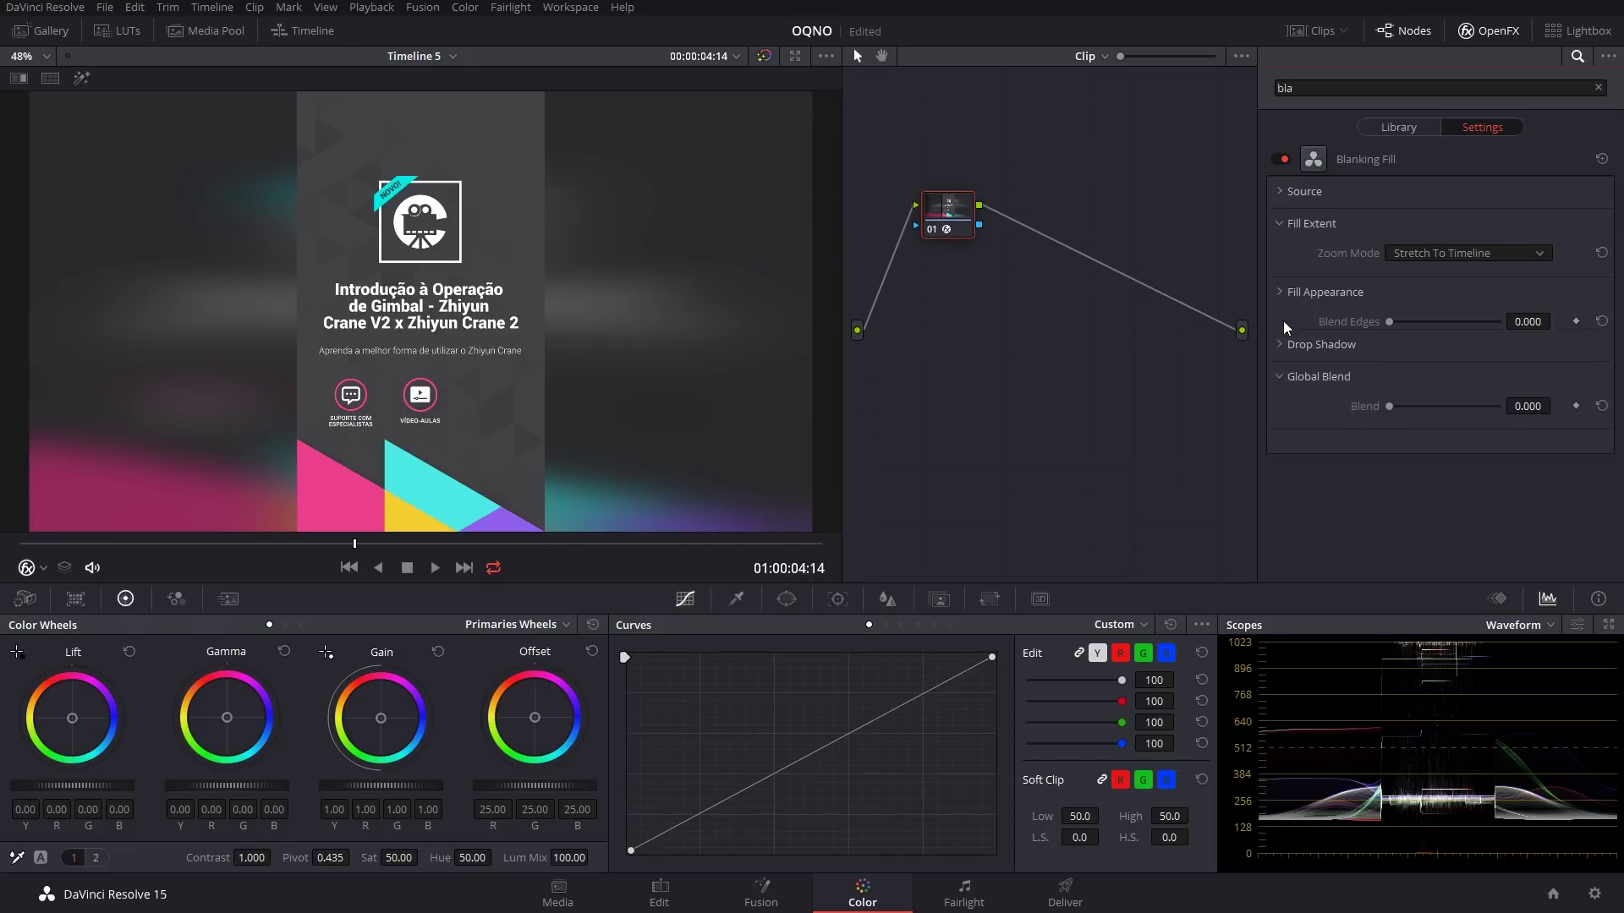
Give the central image a drop shadow with a Drop Angle of 67.3, and adjust its Shadow Strength and Drop Distance.
left_click(1280, 328)
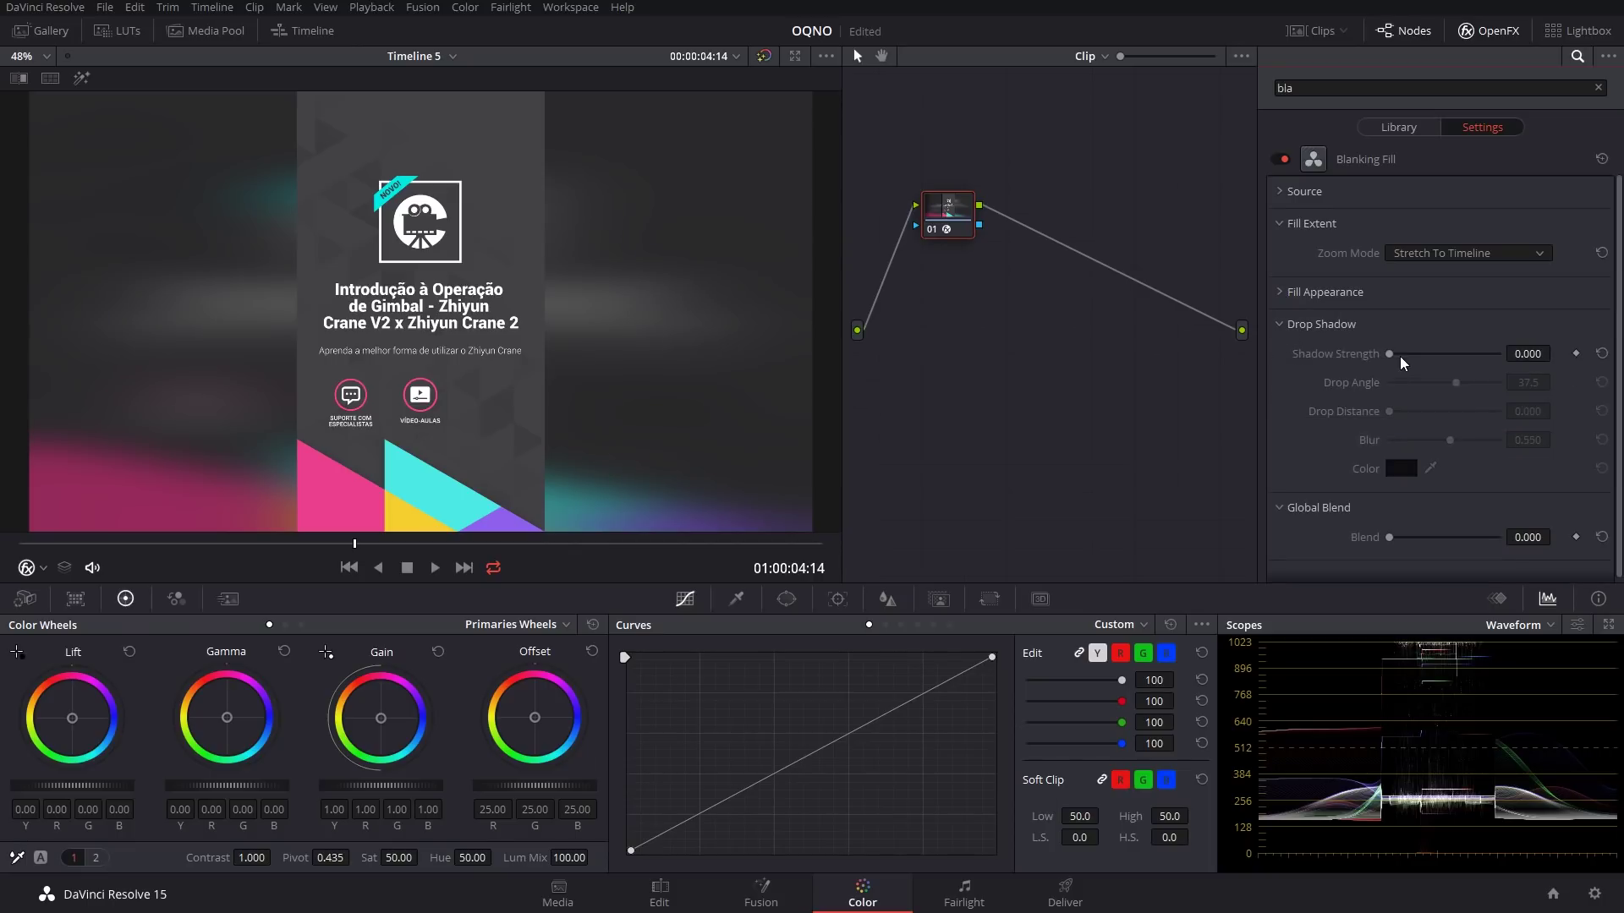
left_click_drag(1432, 363, 1389, 415)
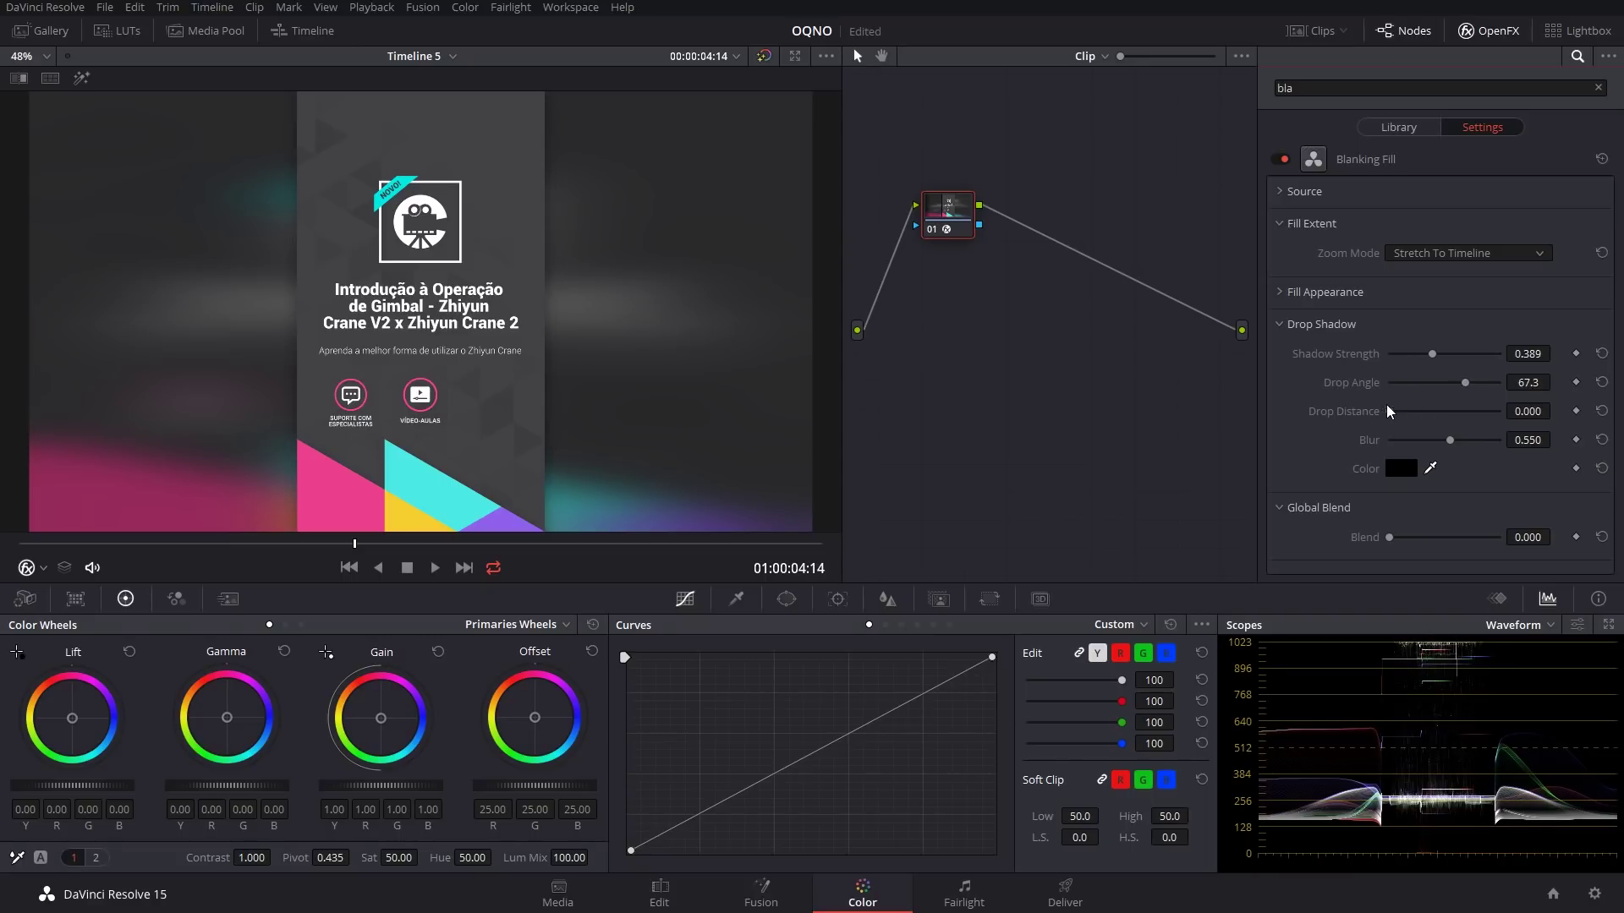
left_click_drag(1429, 356, 1449, 356)
left_click_drag(1391, 412, 1419, 440)
left_click(1281, 324)
left_click(1281, 357)
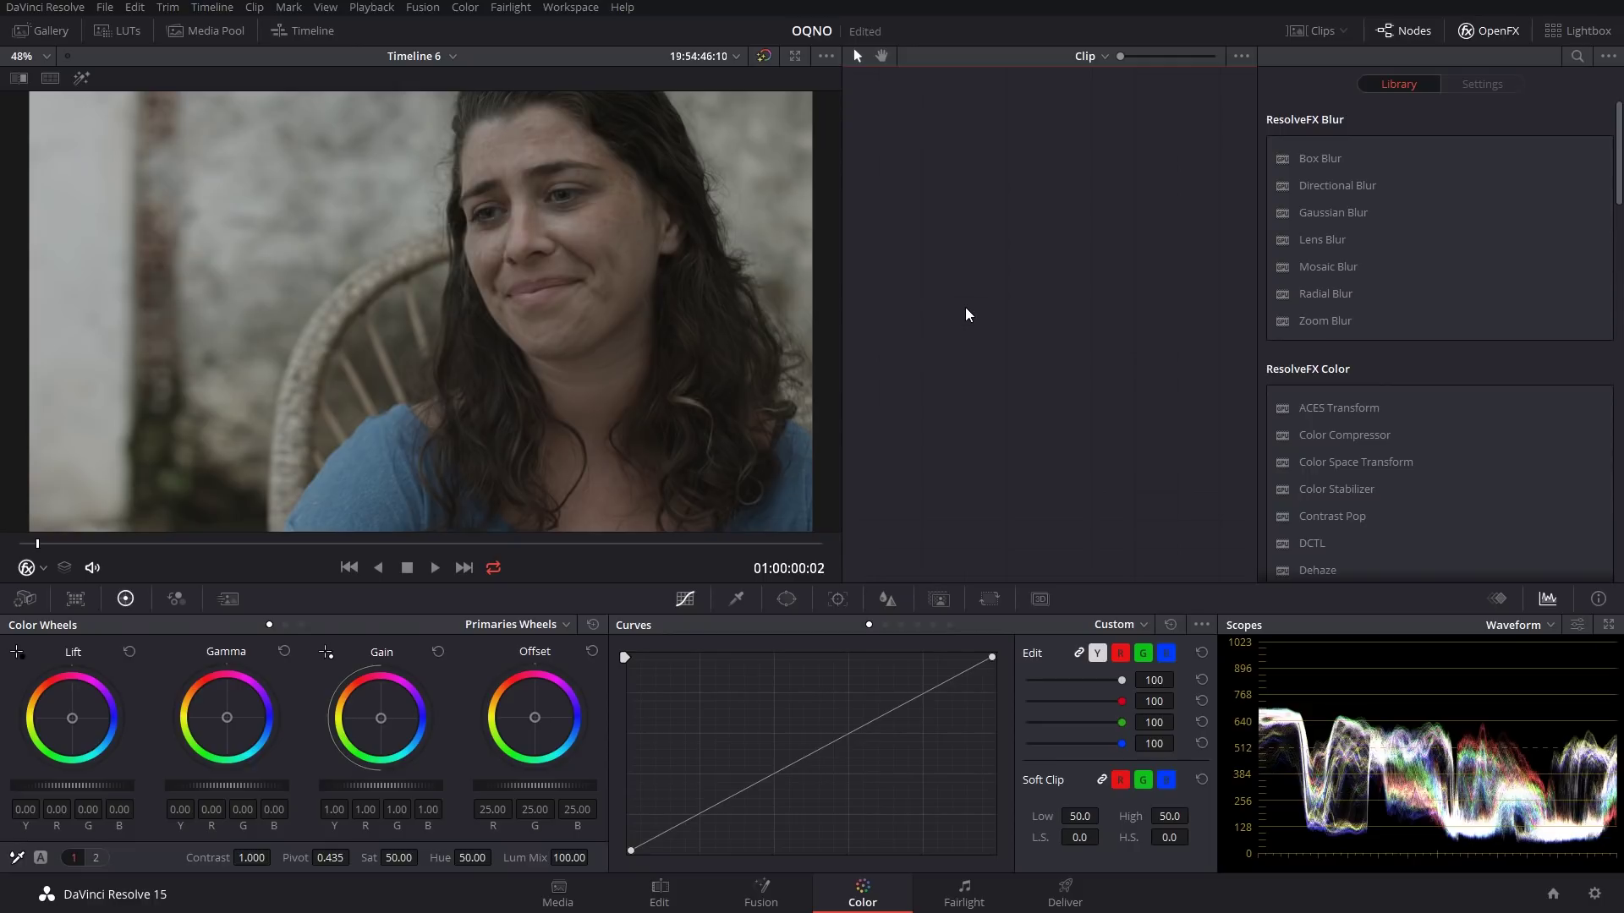
Search the effects library for Beauty, widen the node editor and apply the effect to node 01 of the woman's portrait clip.
left_click(1578, 58)
type("be")
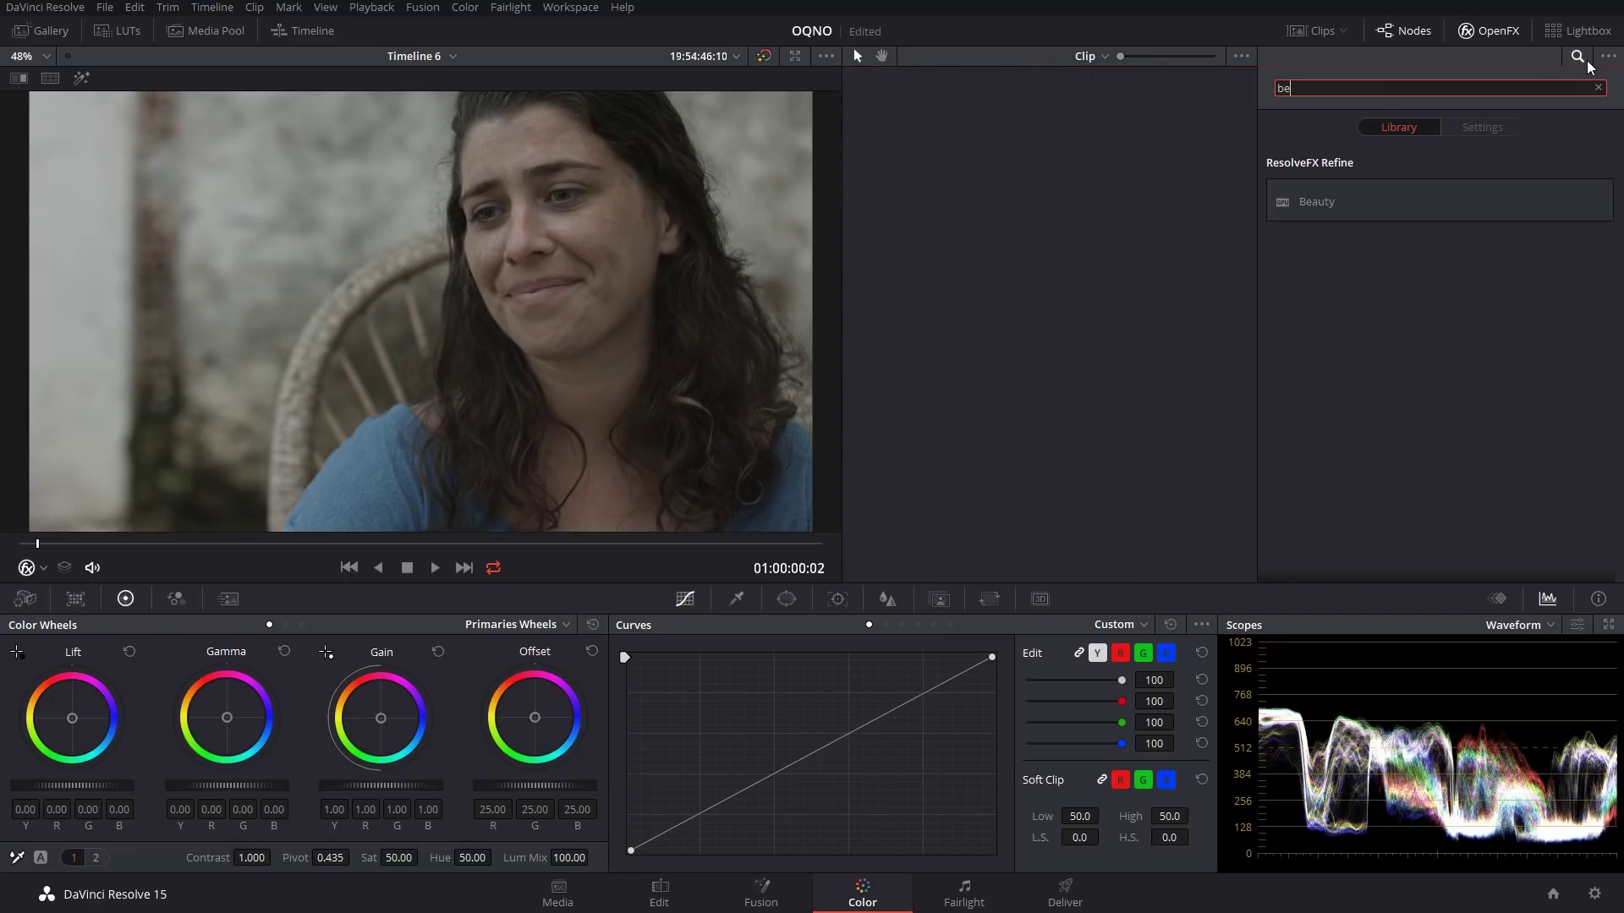
left_click(1316, 213)
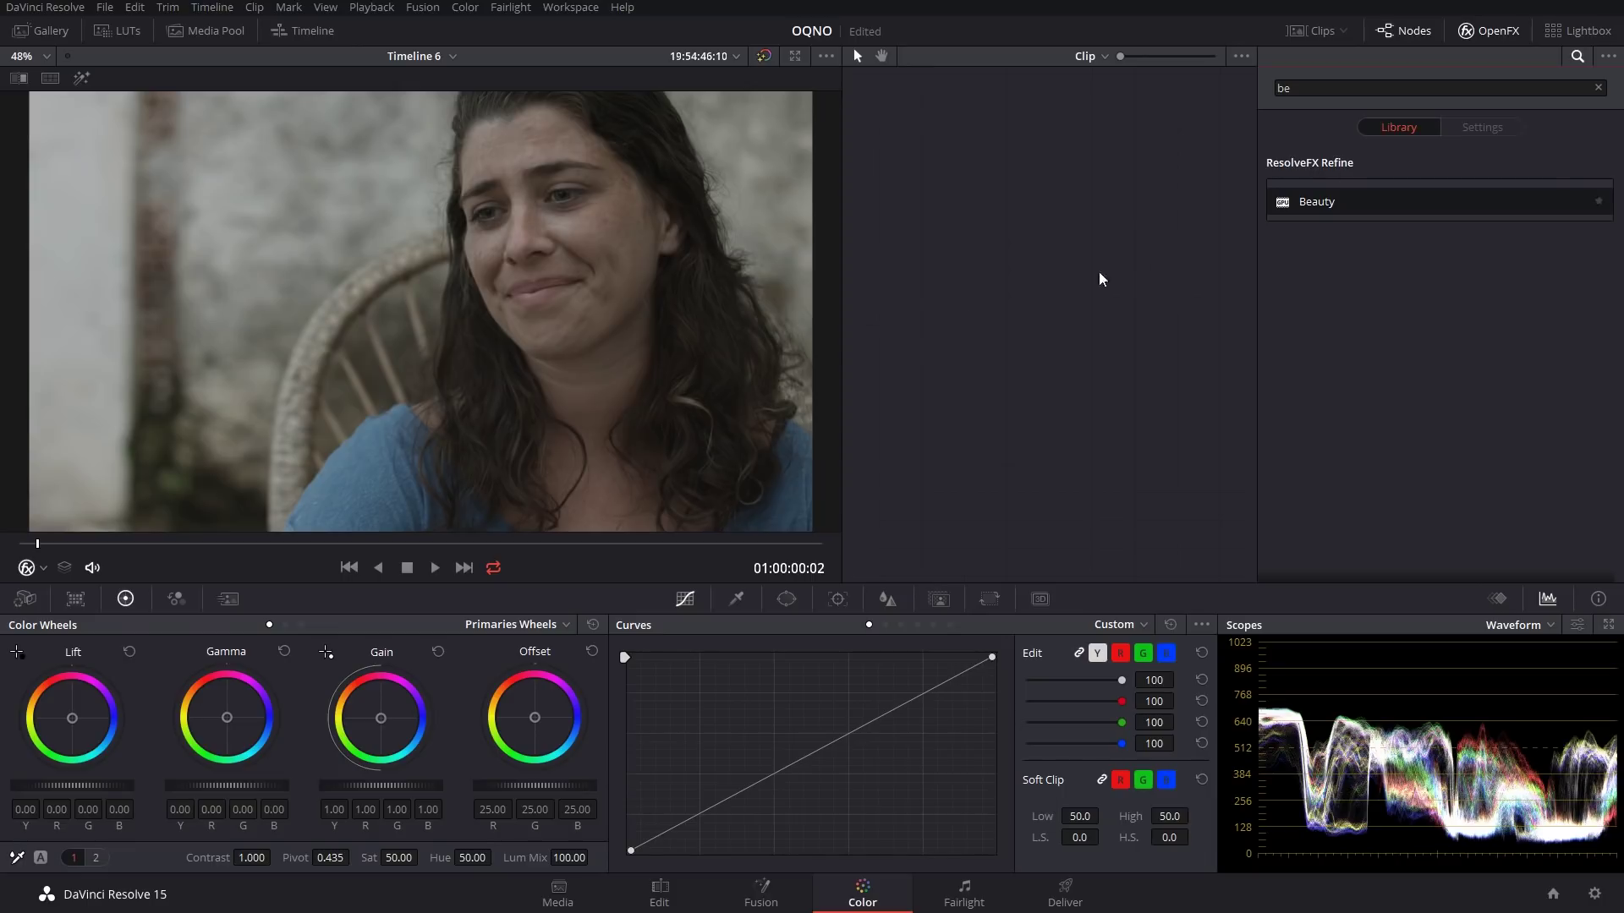
left_click_drag(840, 220, 748, 221)
left_click_drag(1318, 205, 933, 222)
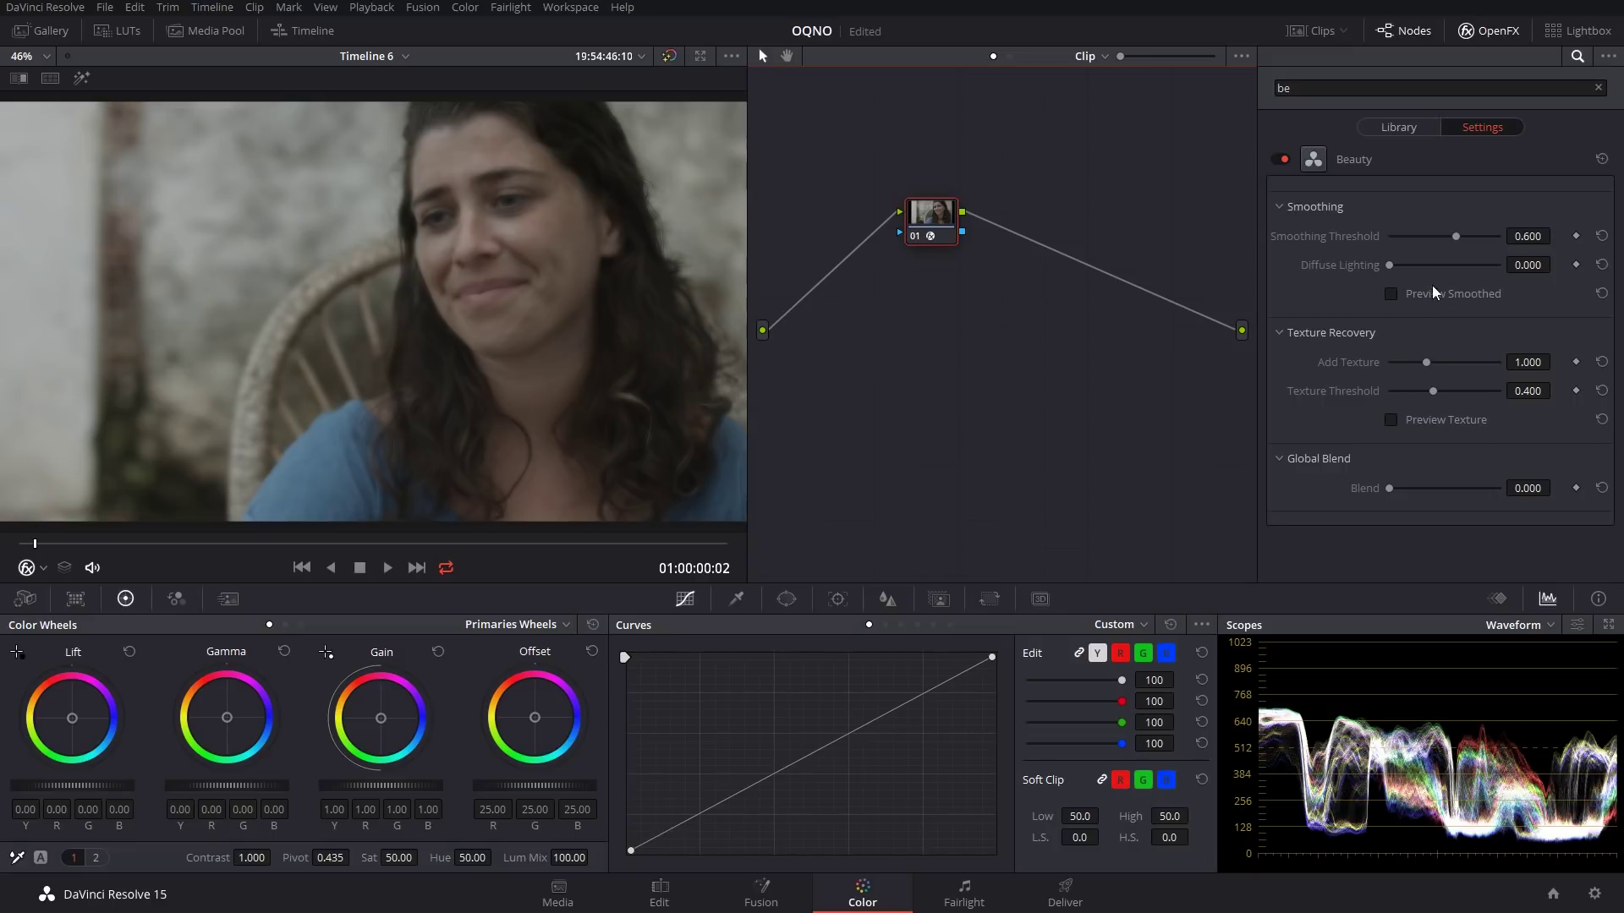
Try a Smoothing Threshold of 0.633 and Diffuse Lighting of 0.626 on the Beauty effect, checking the smoothed preview.
left_click_drag(1456, 239, 1439, 267)
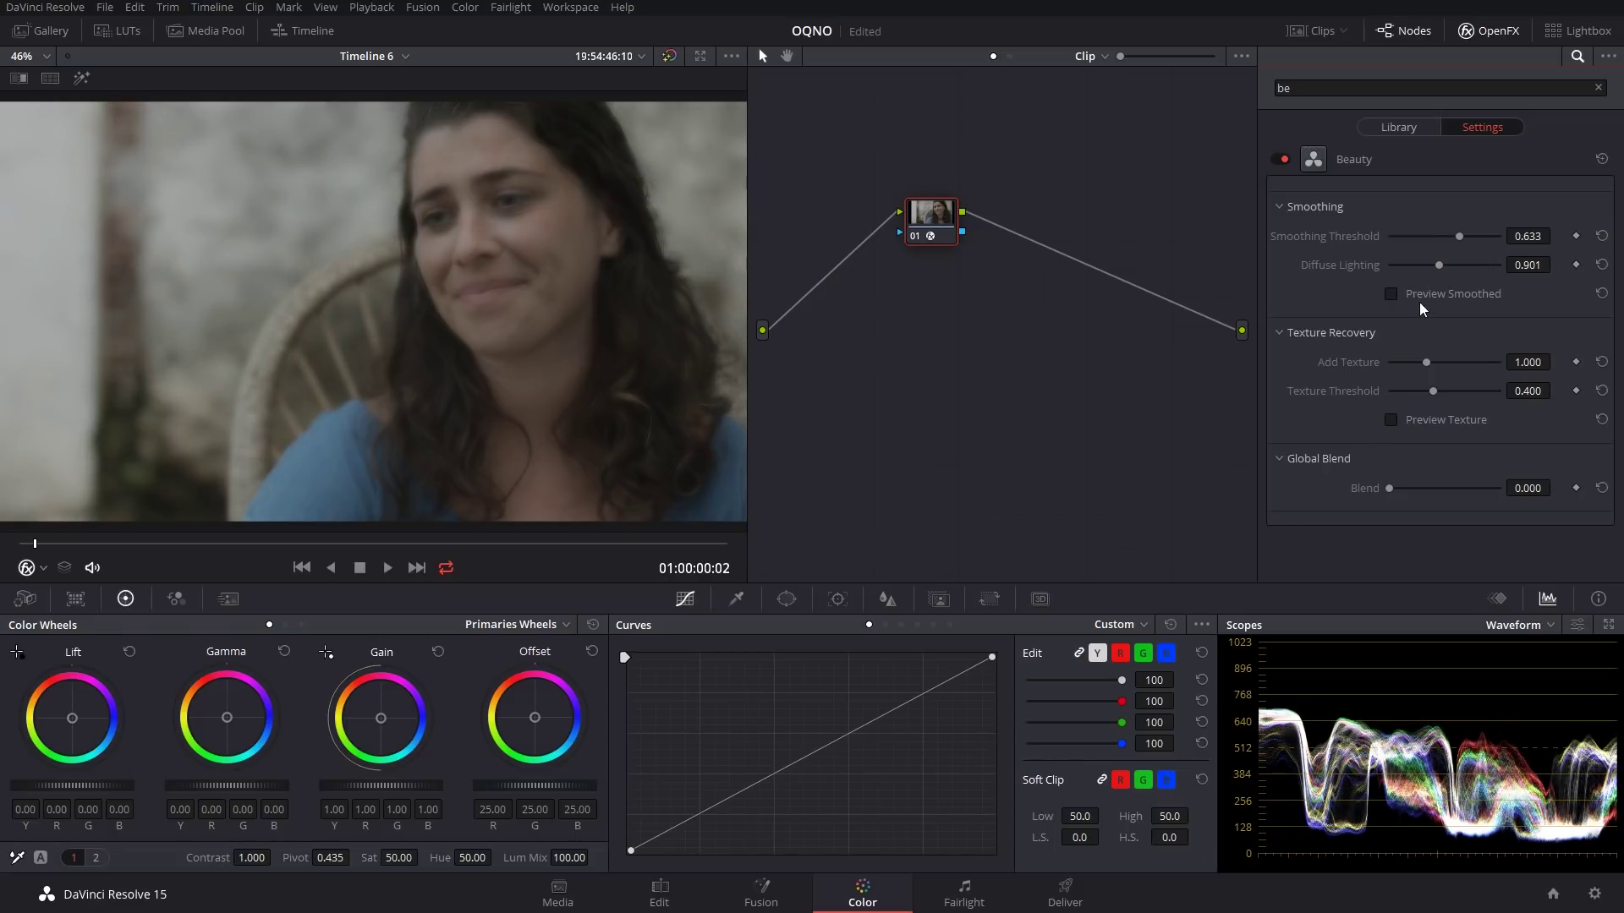
left_click(1391, 294)
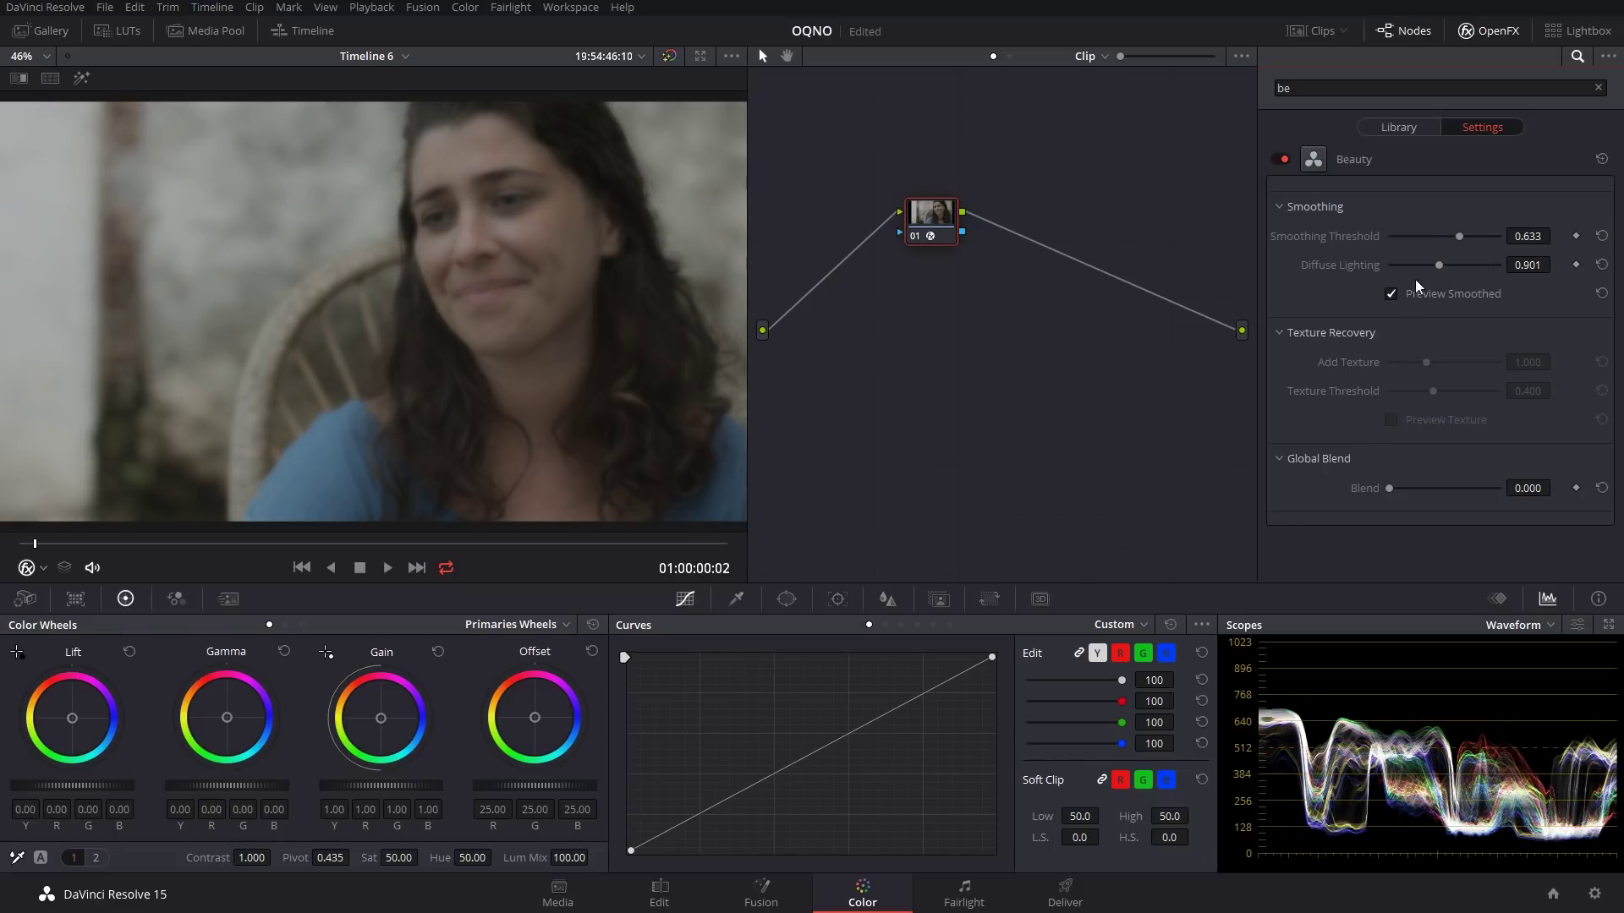
left_click_drag(1443, 262, 1424, 267)
left_click(1392, 294)
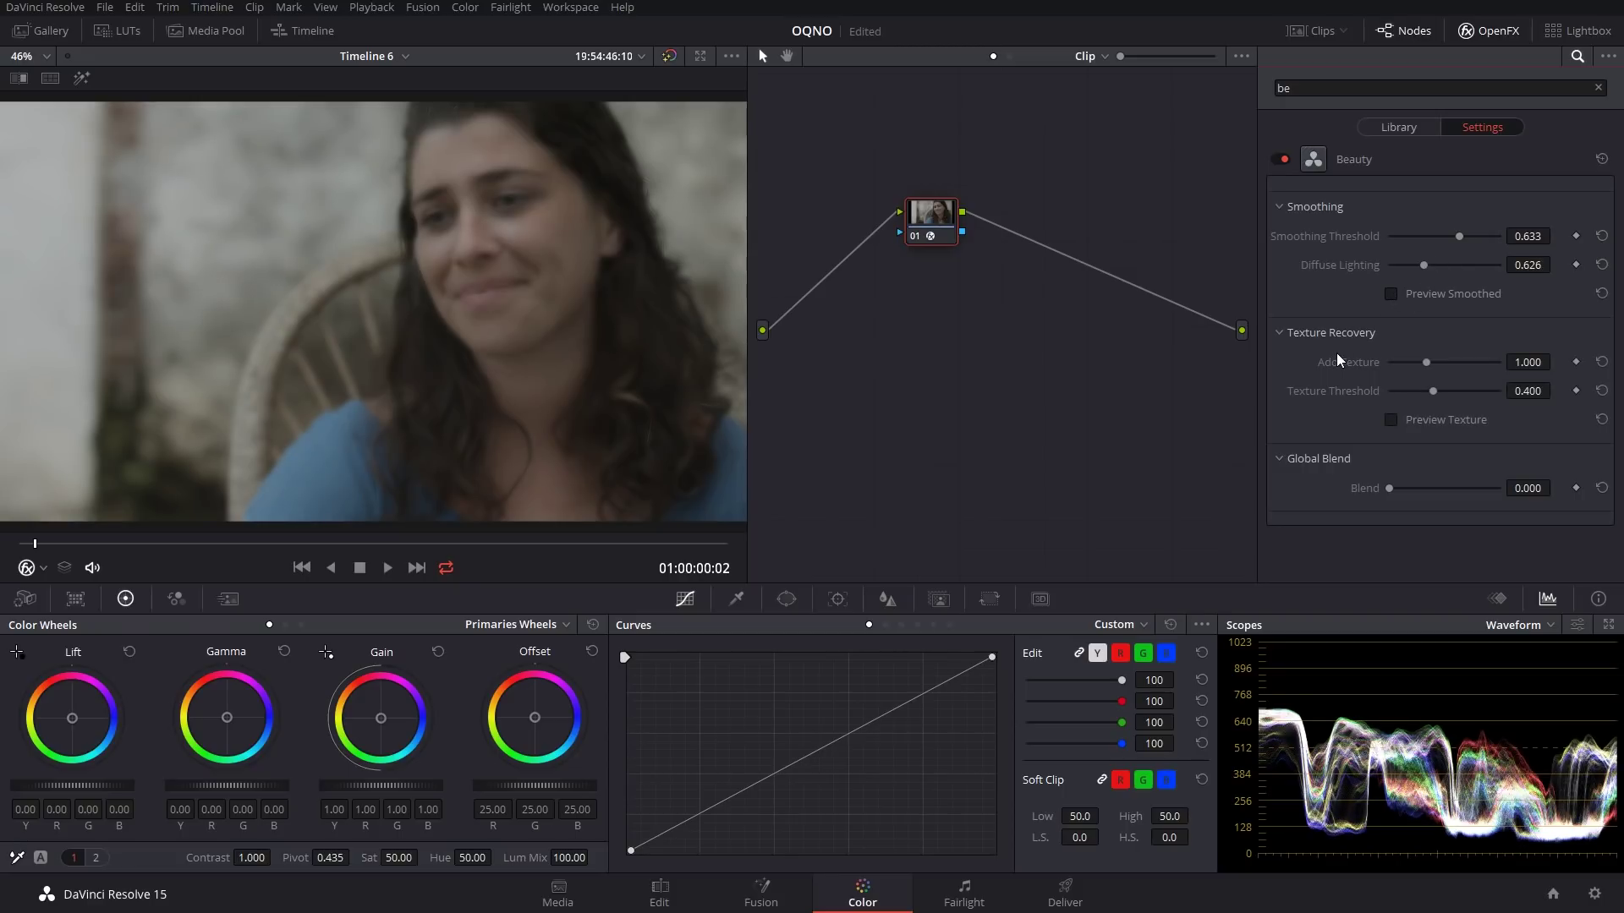
Try Add Texture at 2.405 and Texture Threshold at 0.320, briefly previewing the recovered texture.
mouse_move(1421, 361)
left_mouse_down()
mouse_move(1484, 366)
mouse_move(1428, 366)
mouse_move(1479, 364)
mouse_move(1425, 389)
left_mouse_up()
left_click(1428, 419)
left_click(1409, 417)
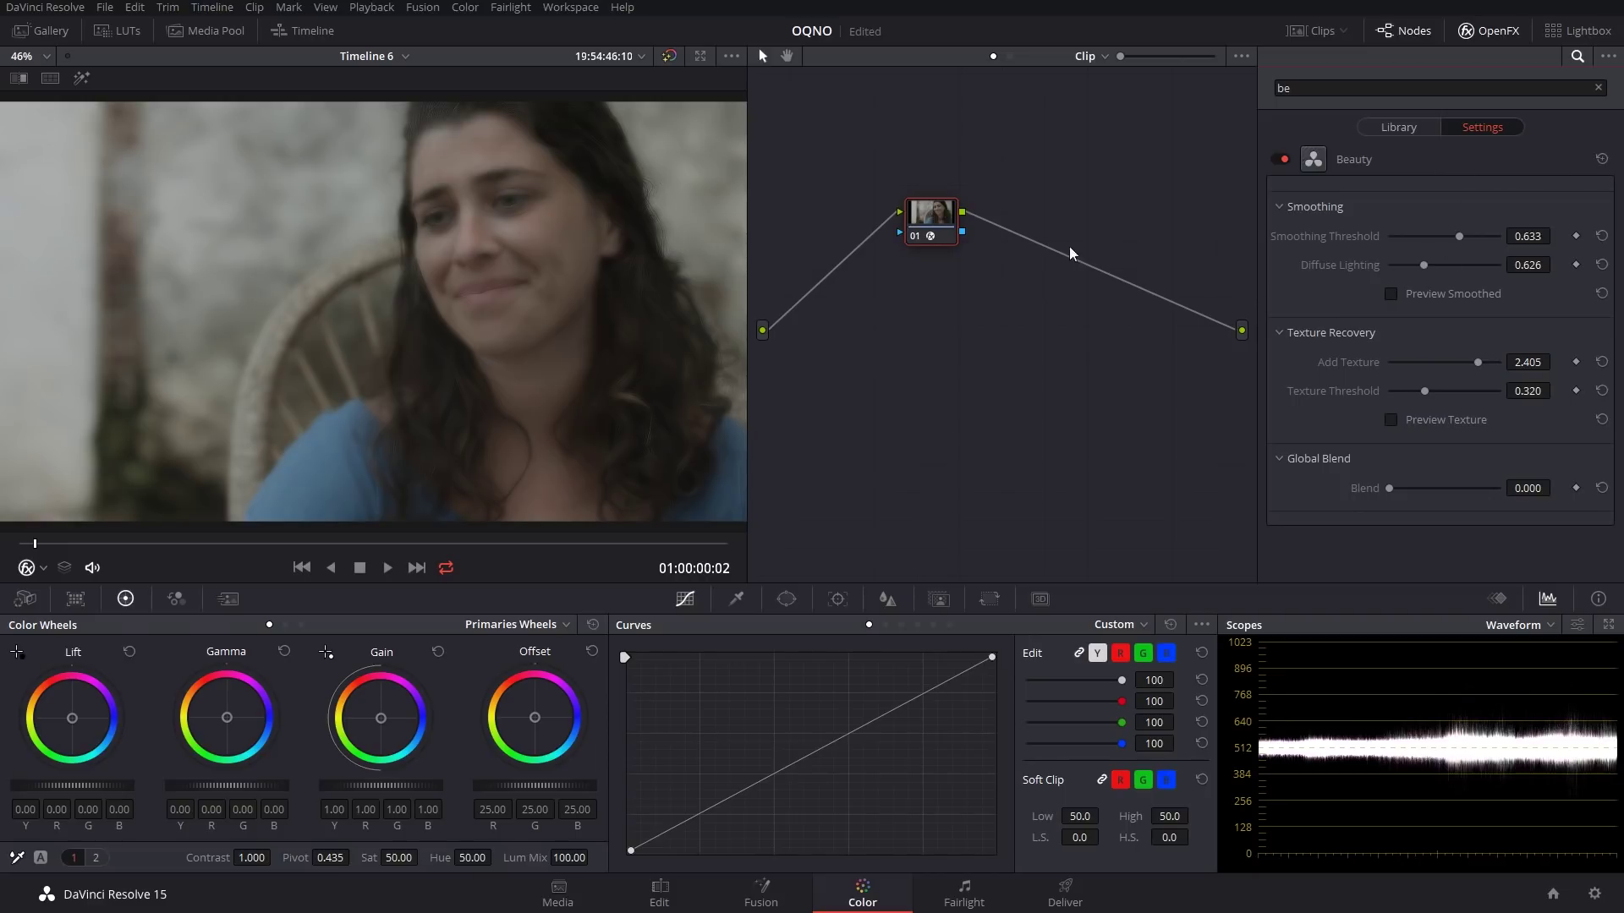
Sample the woman's forehead skin on node 01 with the Qualifier in 3D mode and show the highlighted selection.
left_click_drag(938, 230, 926, 268)
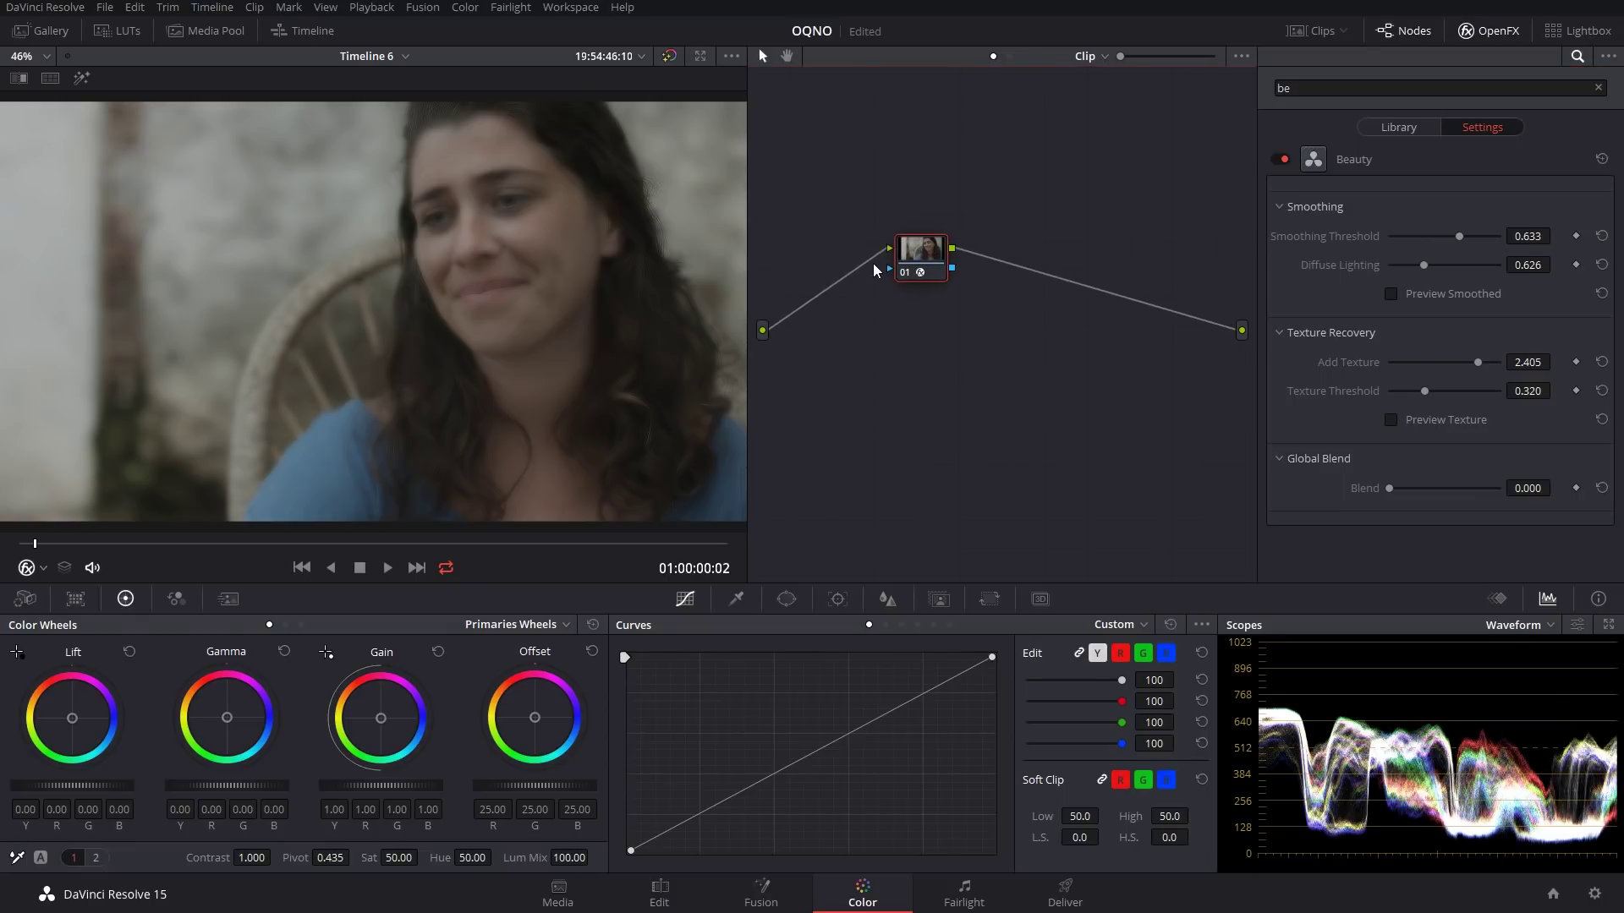
left_click(736, 599)
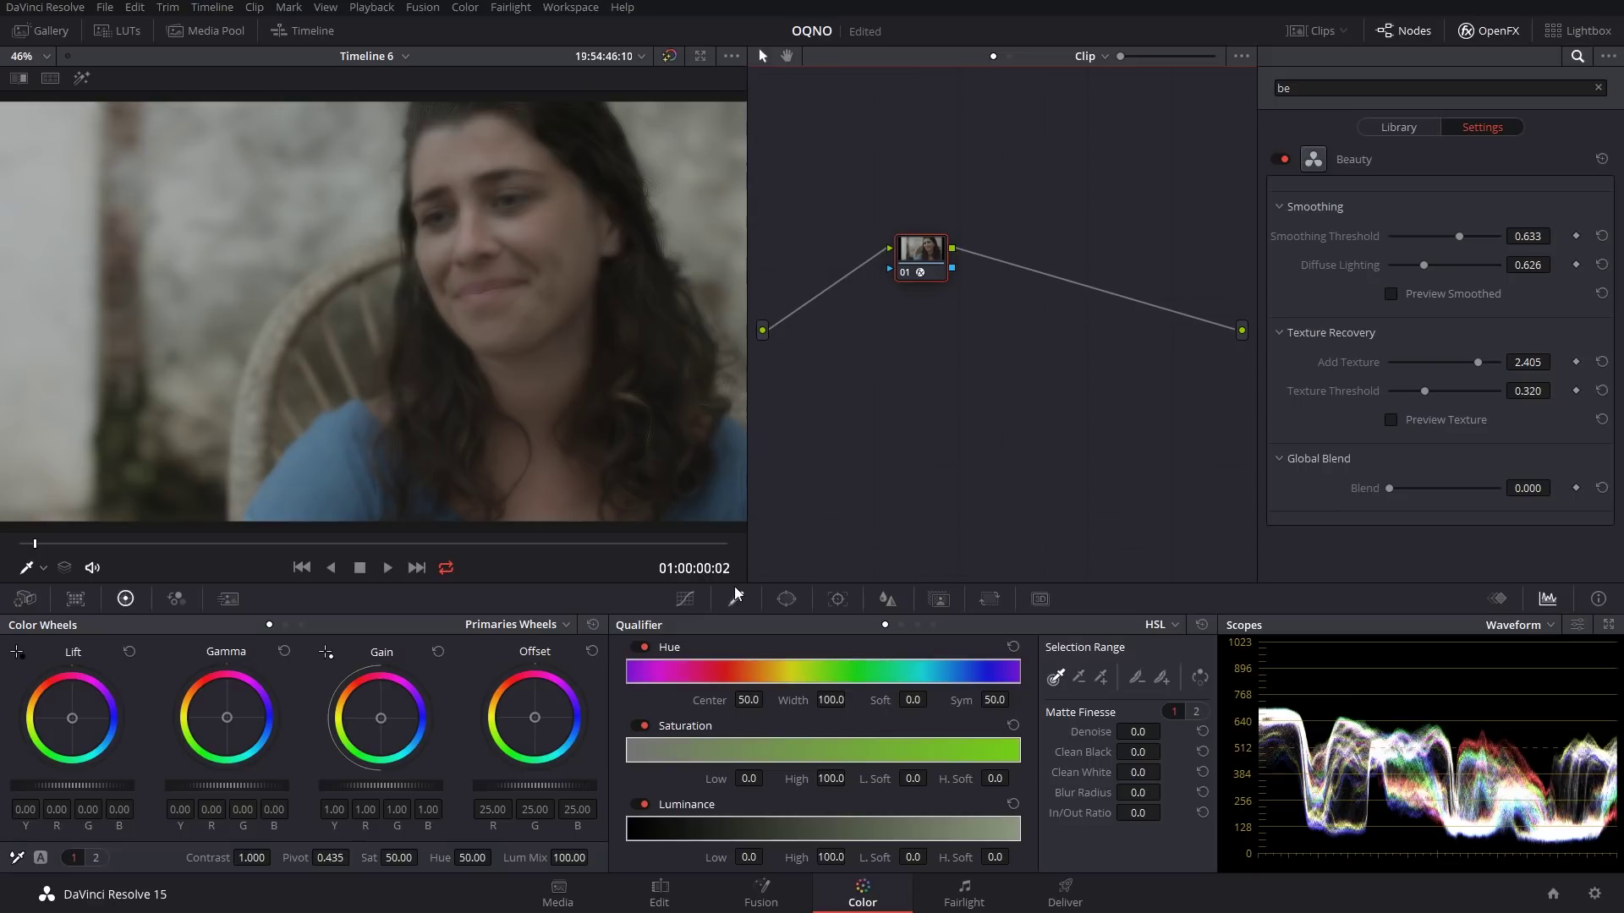
left_click(1164, 624)
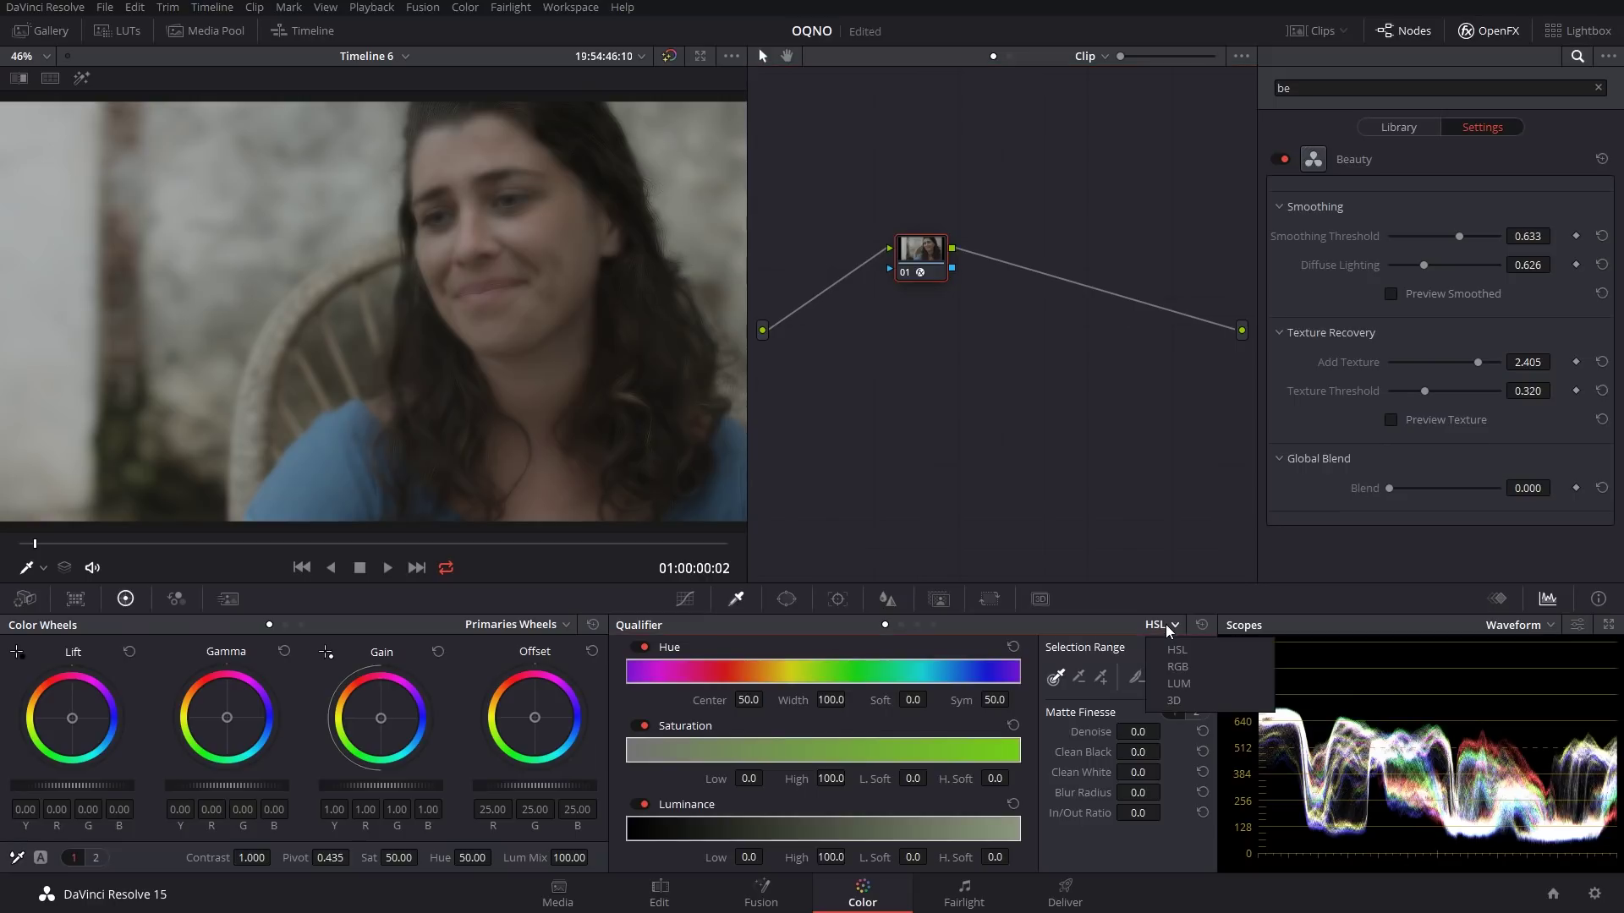
left_click(1184, 699)
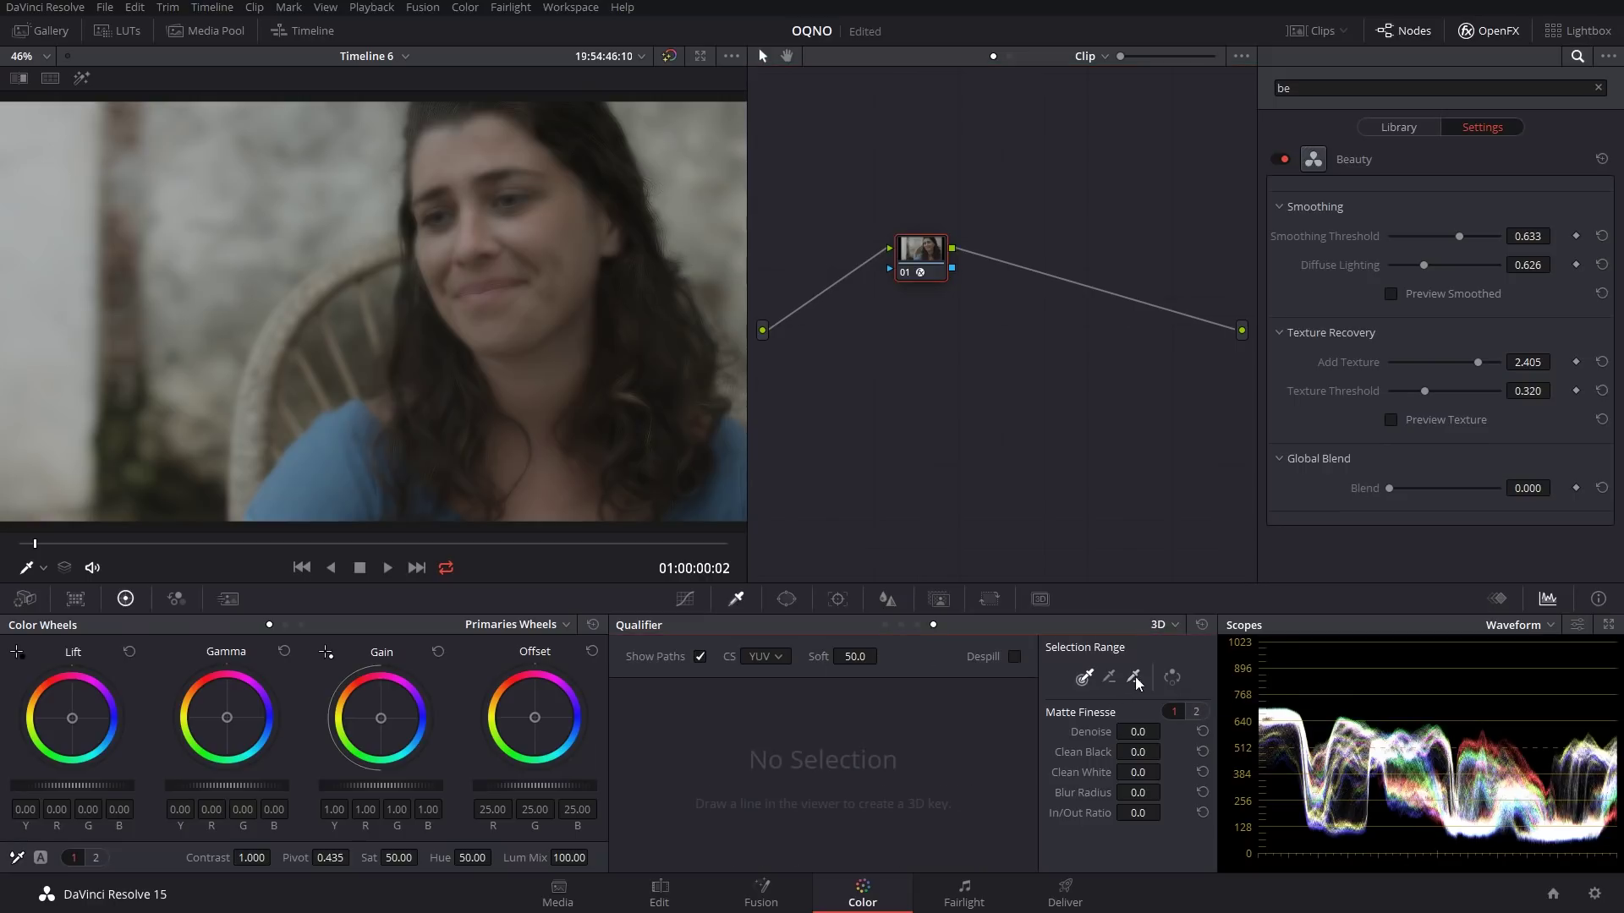
left_click_drag(493, 153, 450, 152)
left_click(81, 78)
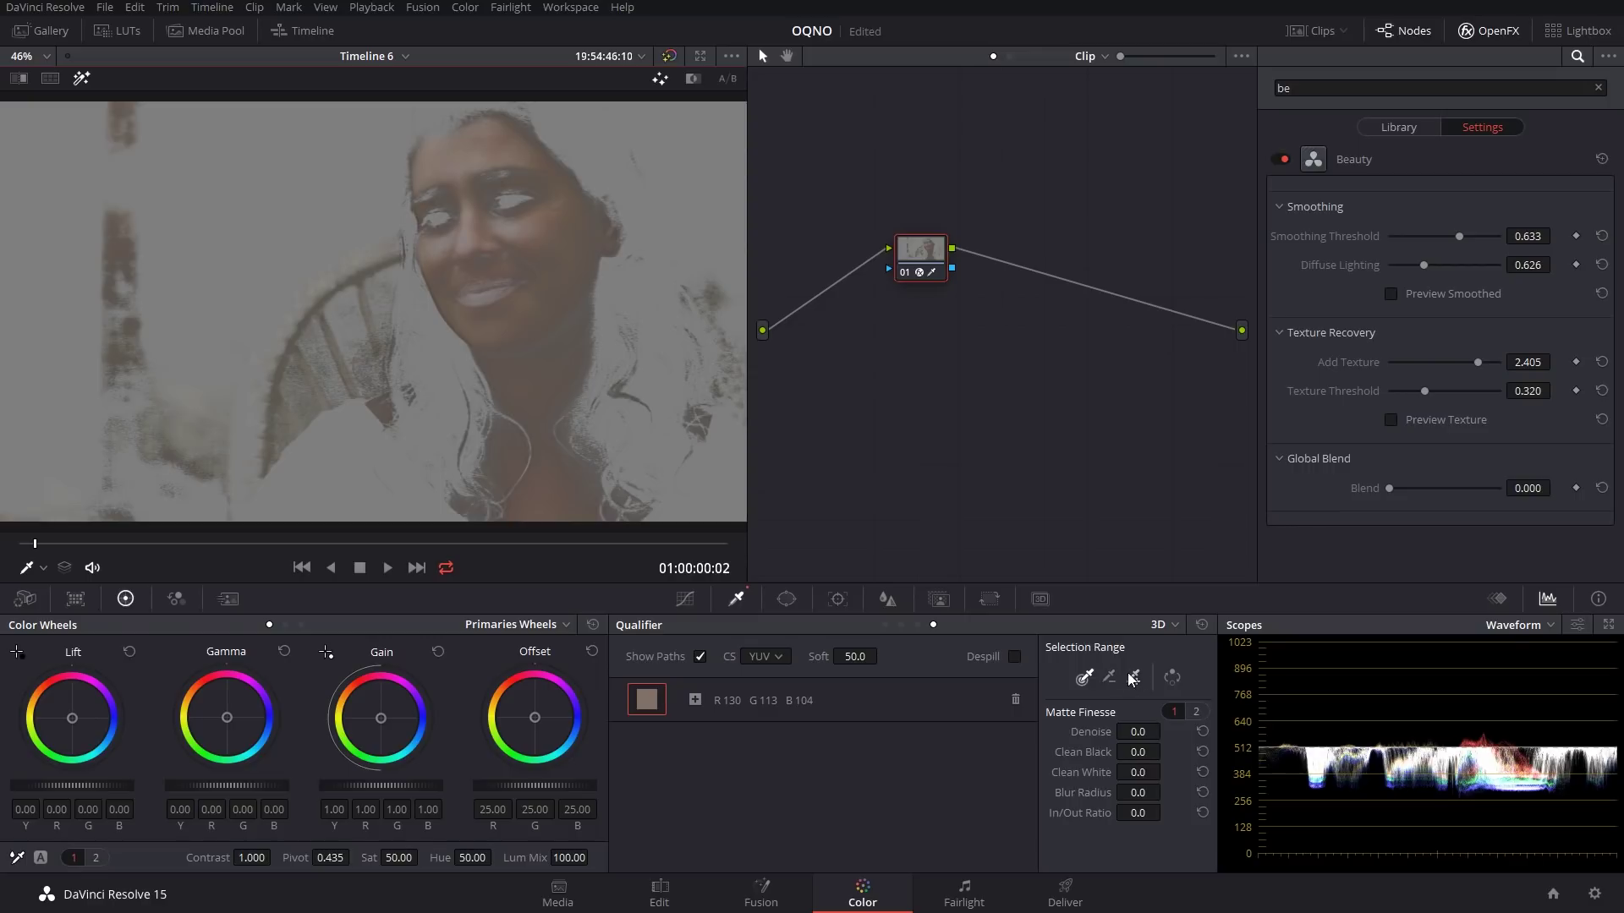
View the matte in black and white and set Denoise to 9.0, Clean Black to 18.6, Clean White to 8.4 and Blur Radius to 10.4.
left_click_drag(1142, 732, 1166, 731)
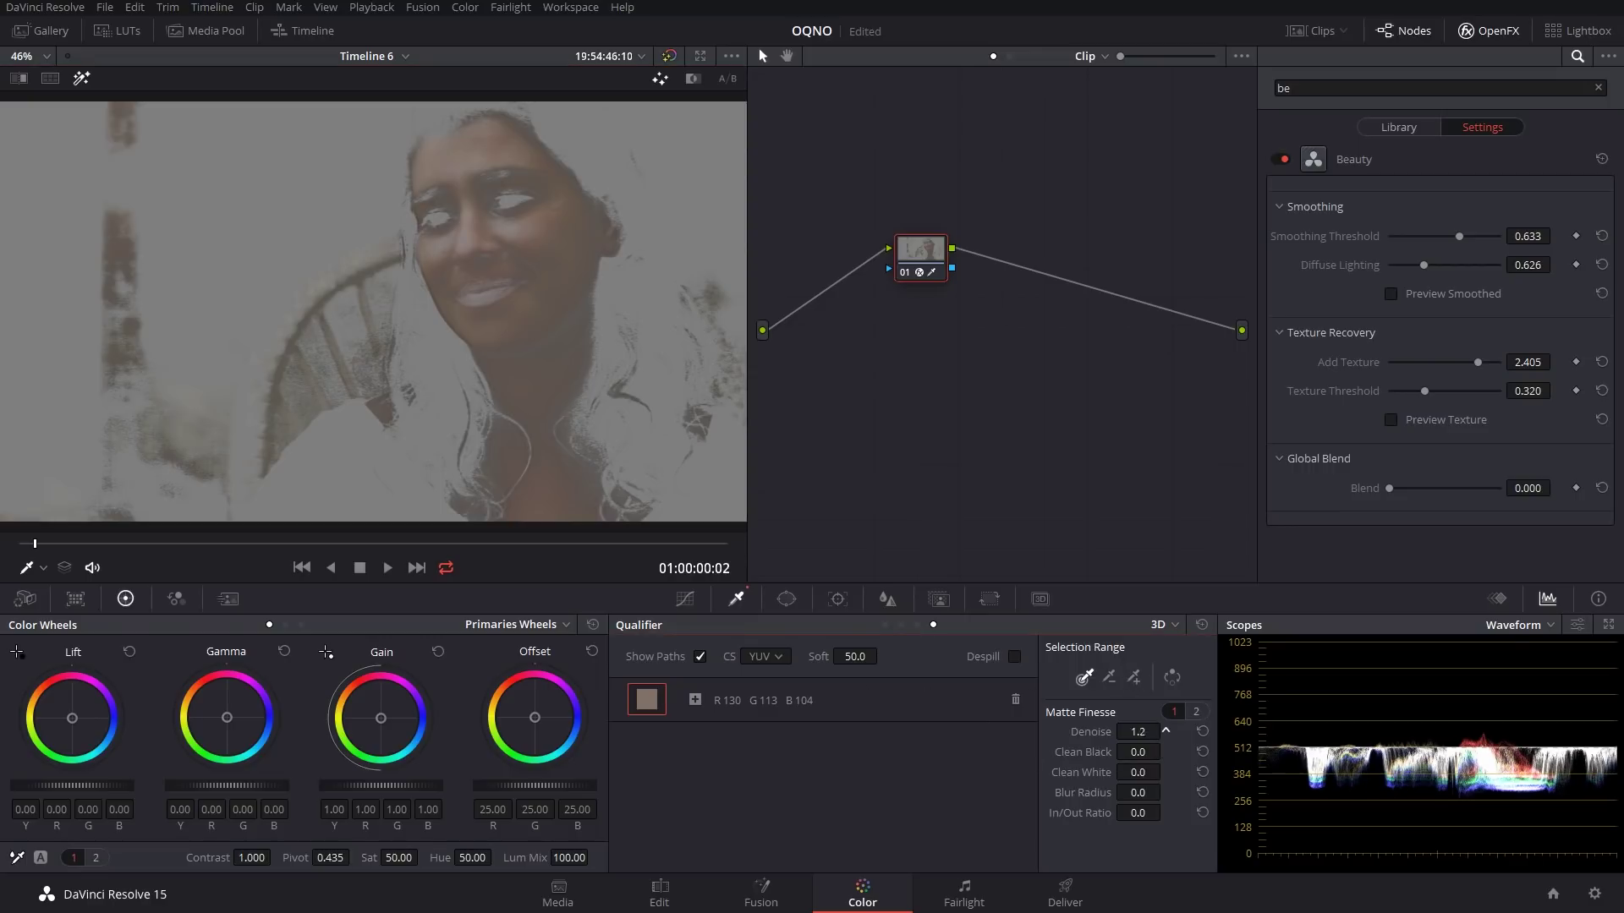
left_click(693, 78)
left_click_drag(1137, 752, 1142, 792)
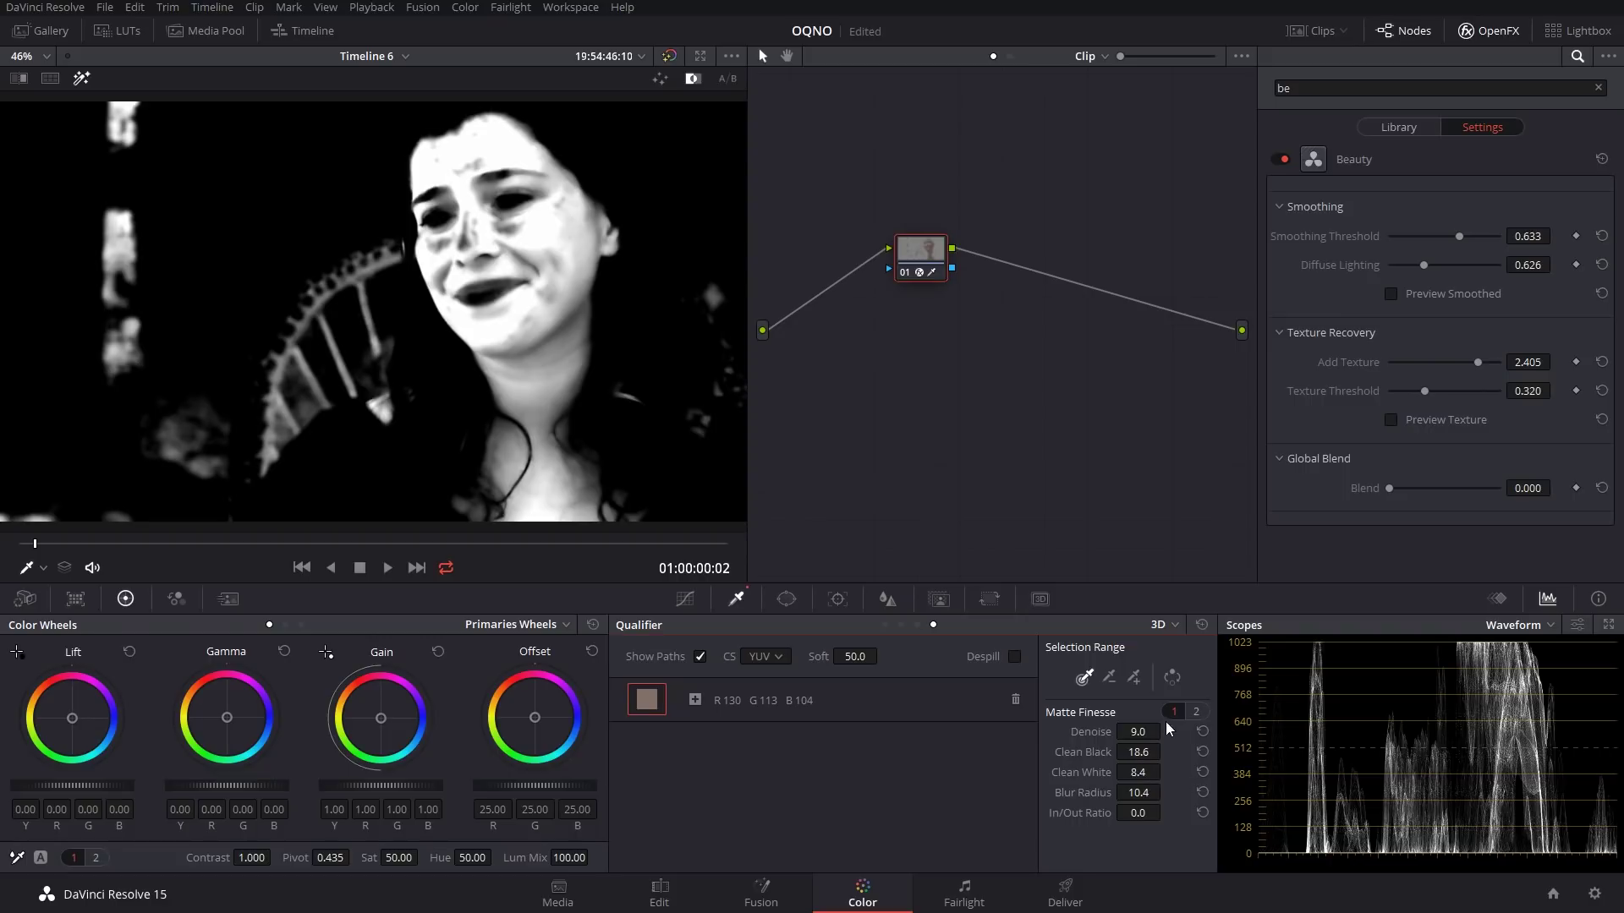
Add cheek, nose and mouth-side skin samples to the key, and set Clean Black to 24.4 and Clean White to 16.0.
left_click(1134, 676)
left_click(519, 232)
left_click(482, 235)
left_click(486, 279)
left_click_drag(1137, 752, 1163, 772)
left_click(443, 297)
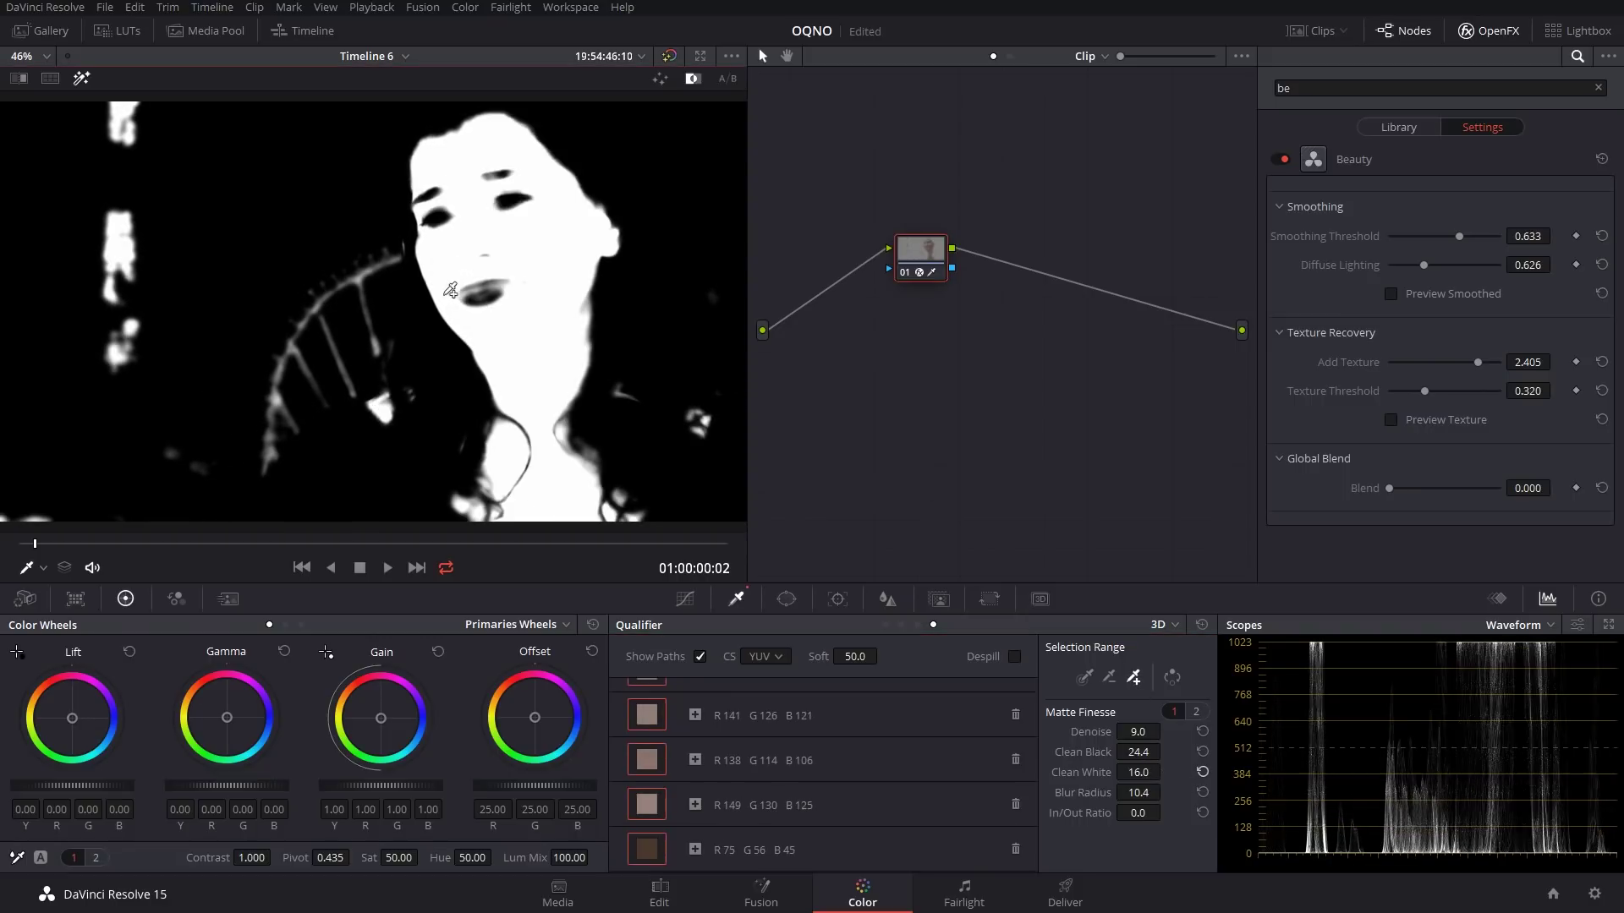
Shrink the skin matte with a Radius of 4 in the second Matte Finesse page and turn off the highlight view.
left_click(1196, 711)
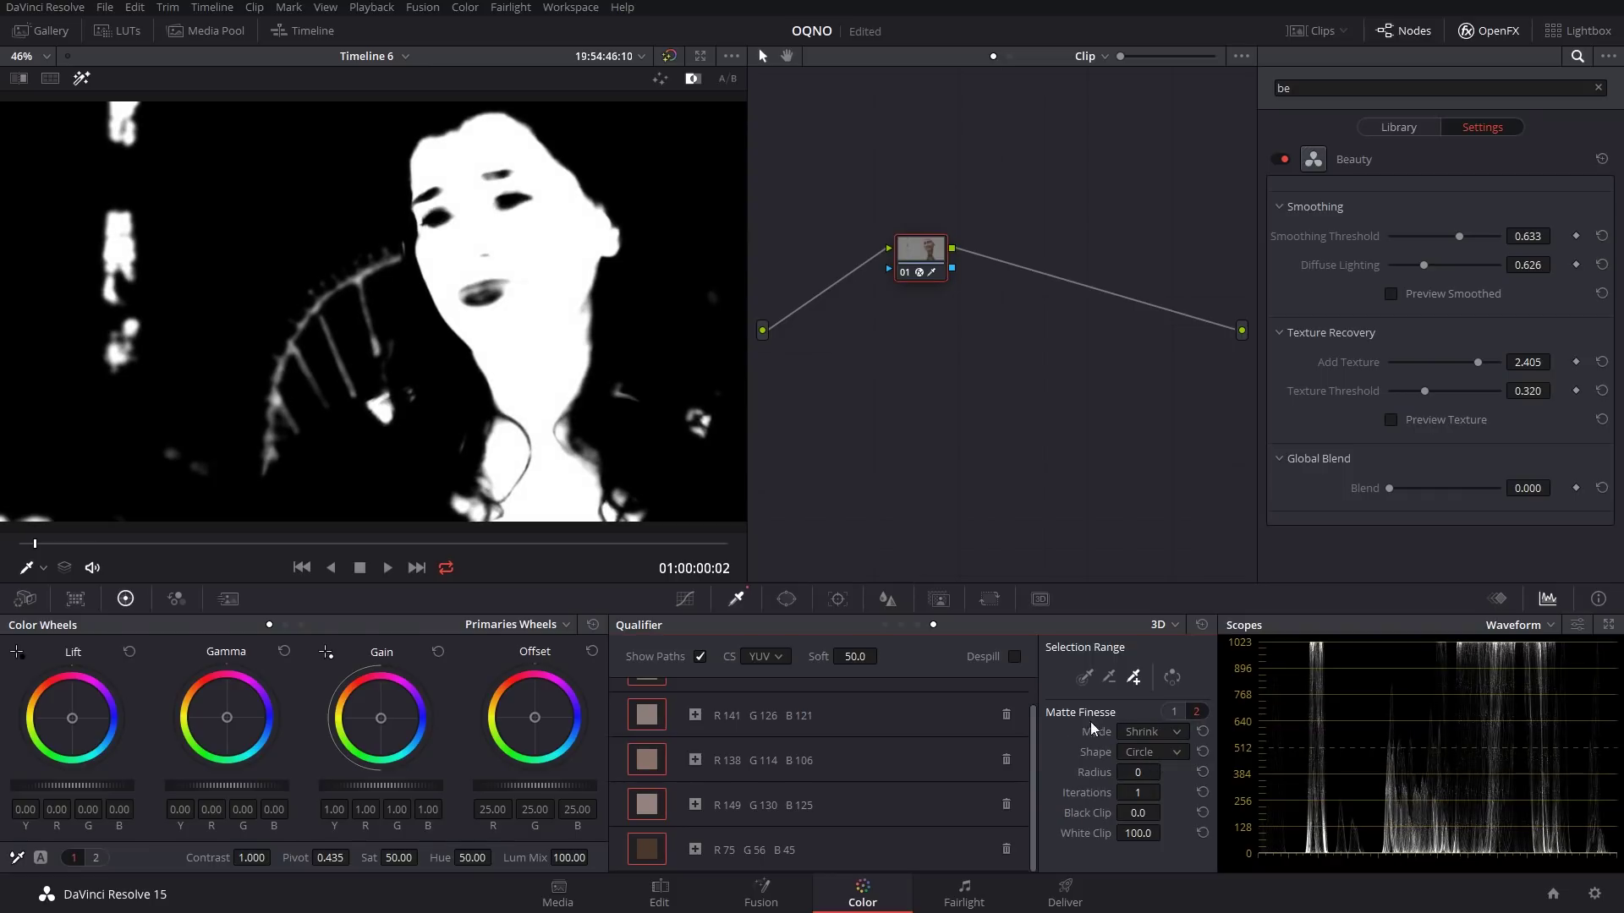
left_click_drag(1165, 771, 1165, 771)
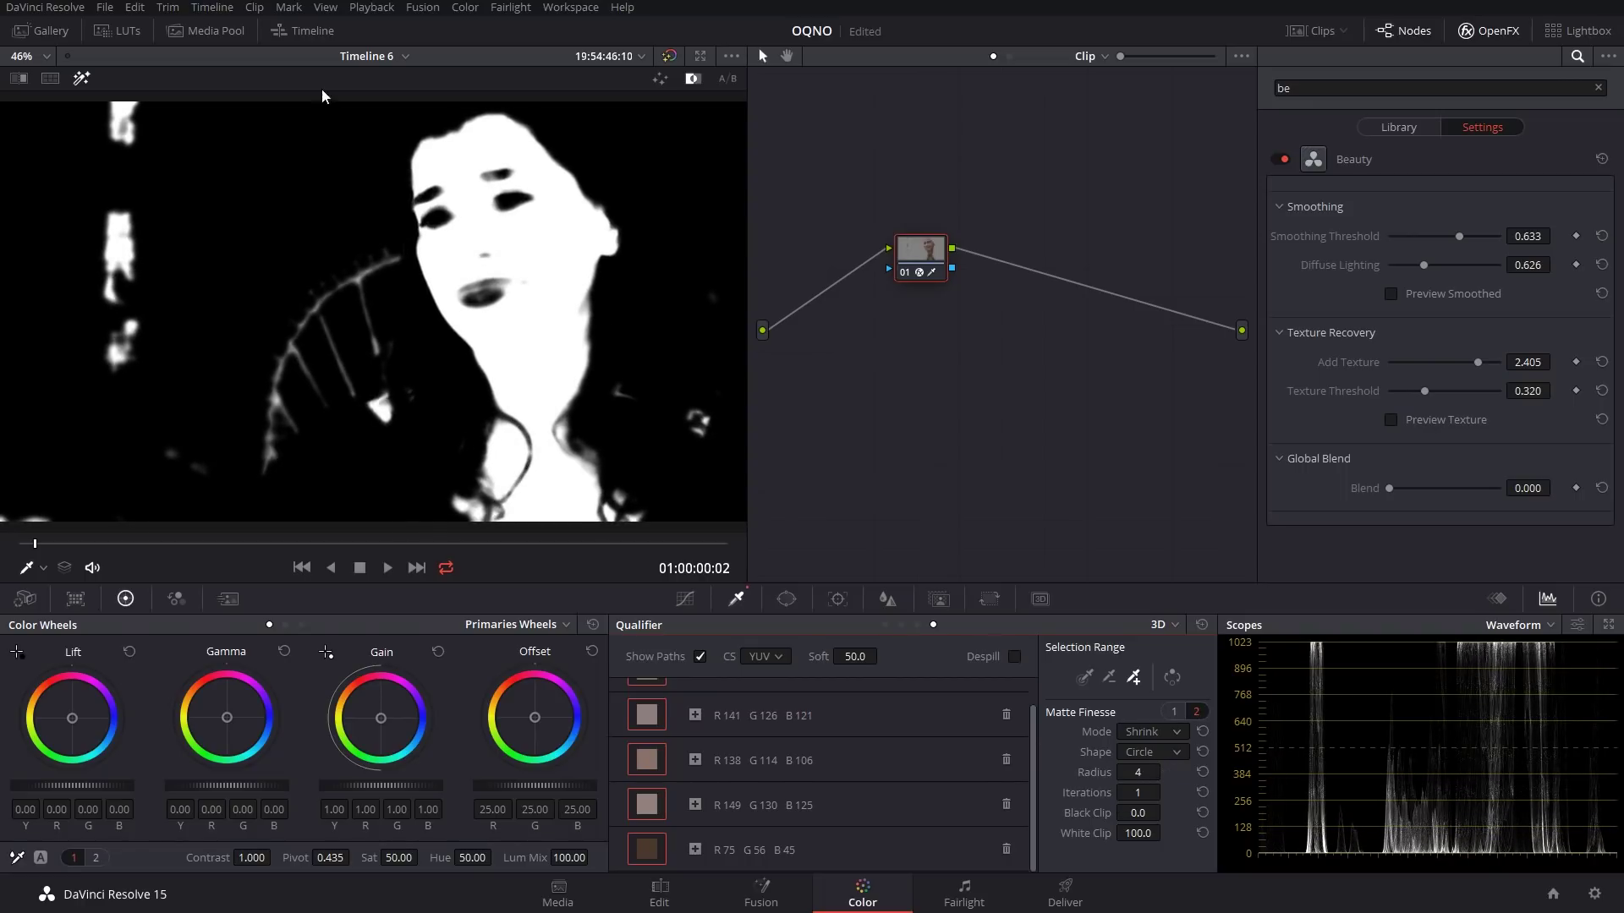
left_click(81, 77)
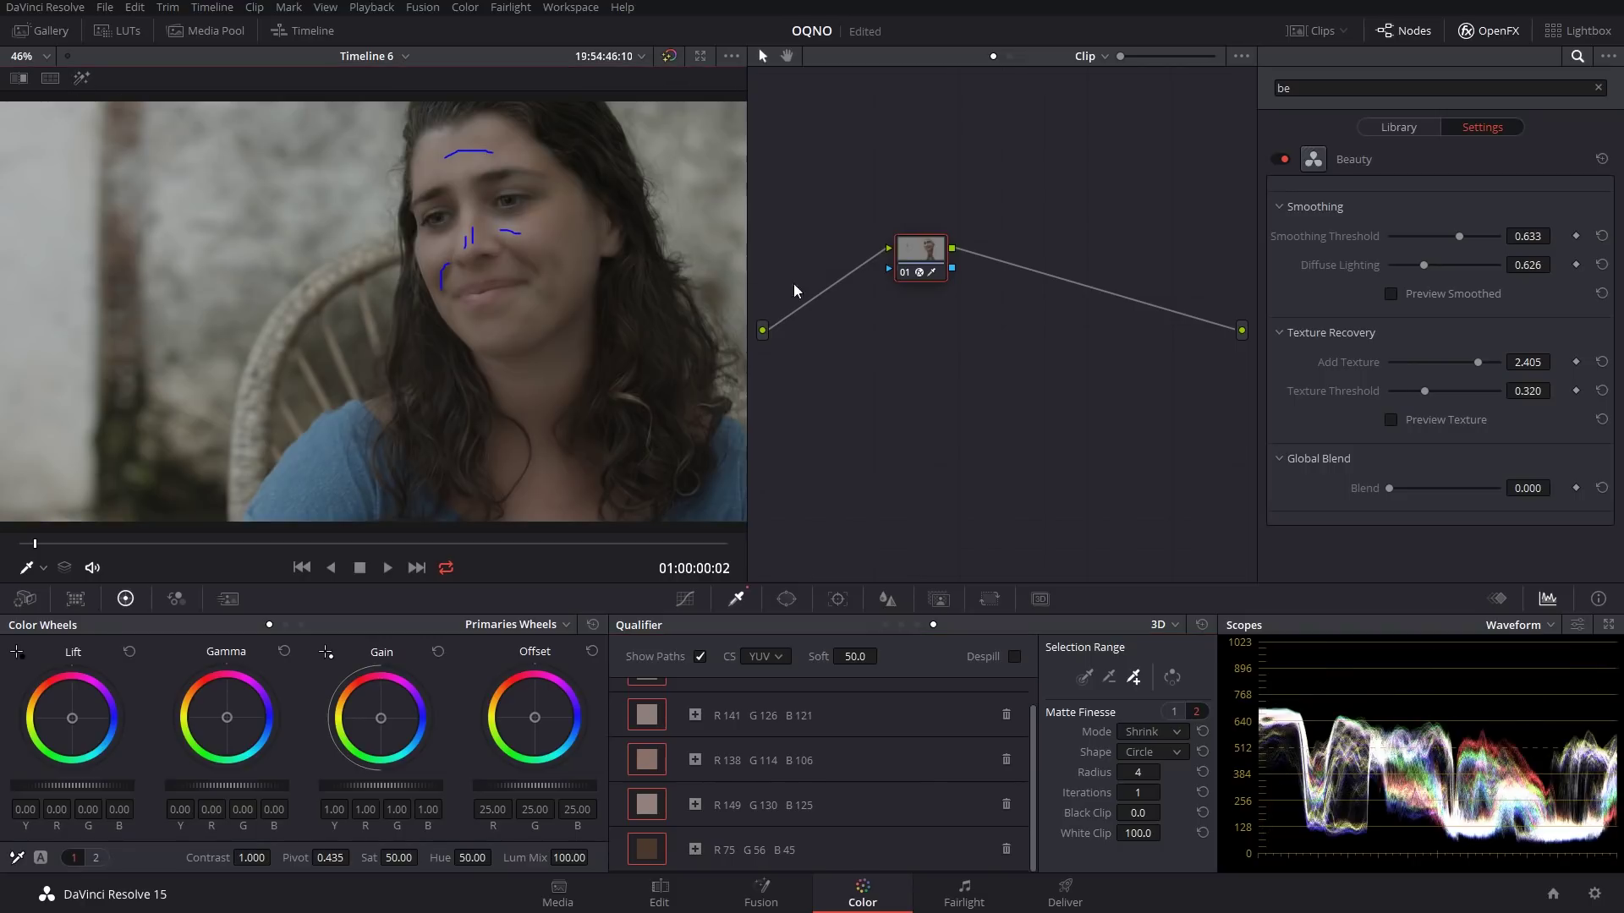
Reset the Beauty effect's Smoothing Threshold, Diffuse Lighting, Add Texture and Texture Threshold to their defaults, with the face viewed up close.
scroll(474, 207, "up", 4)
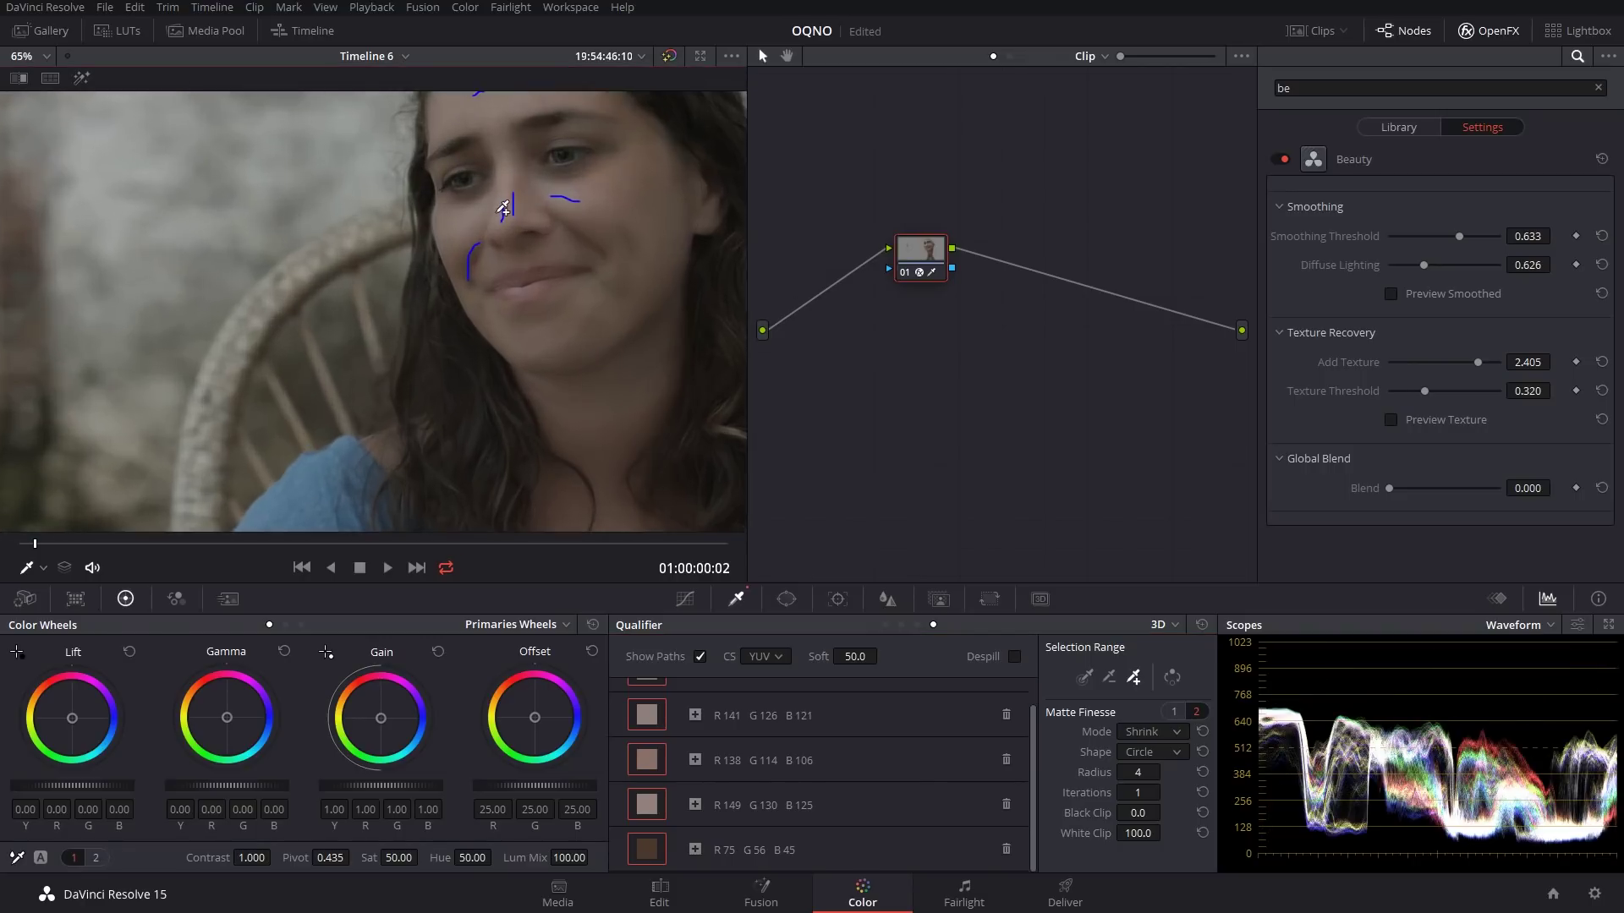
left_click_drag(346, 336, 505, 329)
scroll(324, 328, "up", 1)
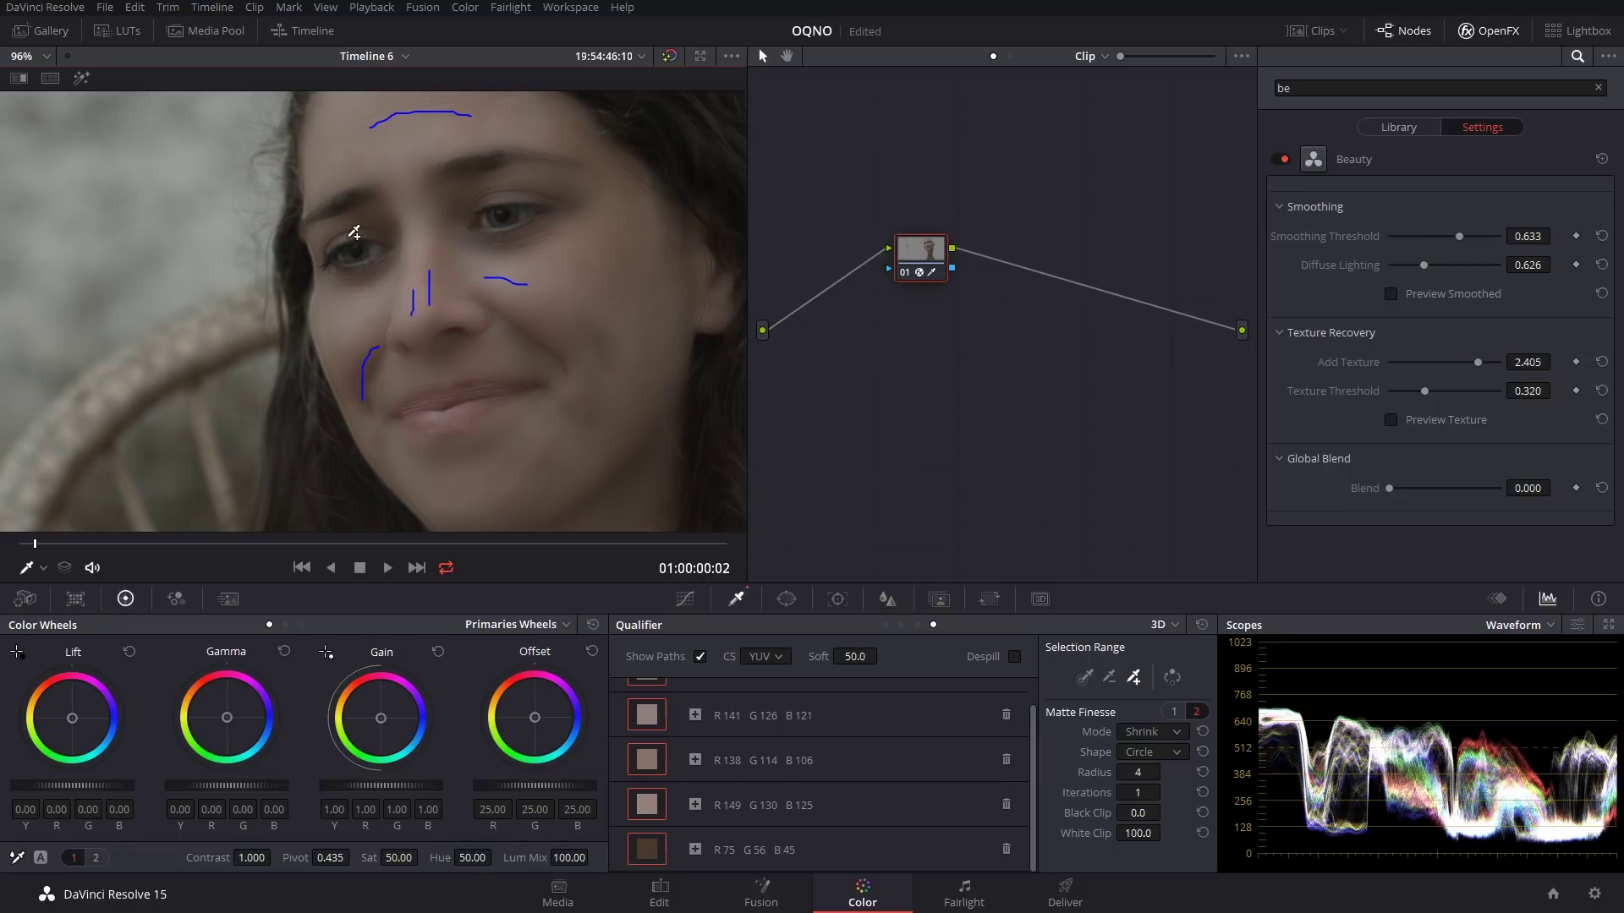
scroll(494, 301, "down", 1)
left_click(1602, 236)
left_click(1602, 265)
left_click(1602, 362)
left_click(1602, 390)
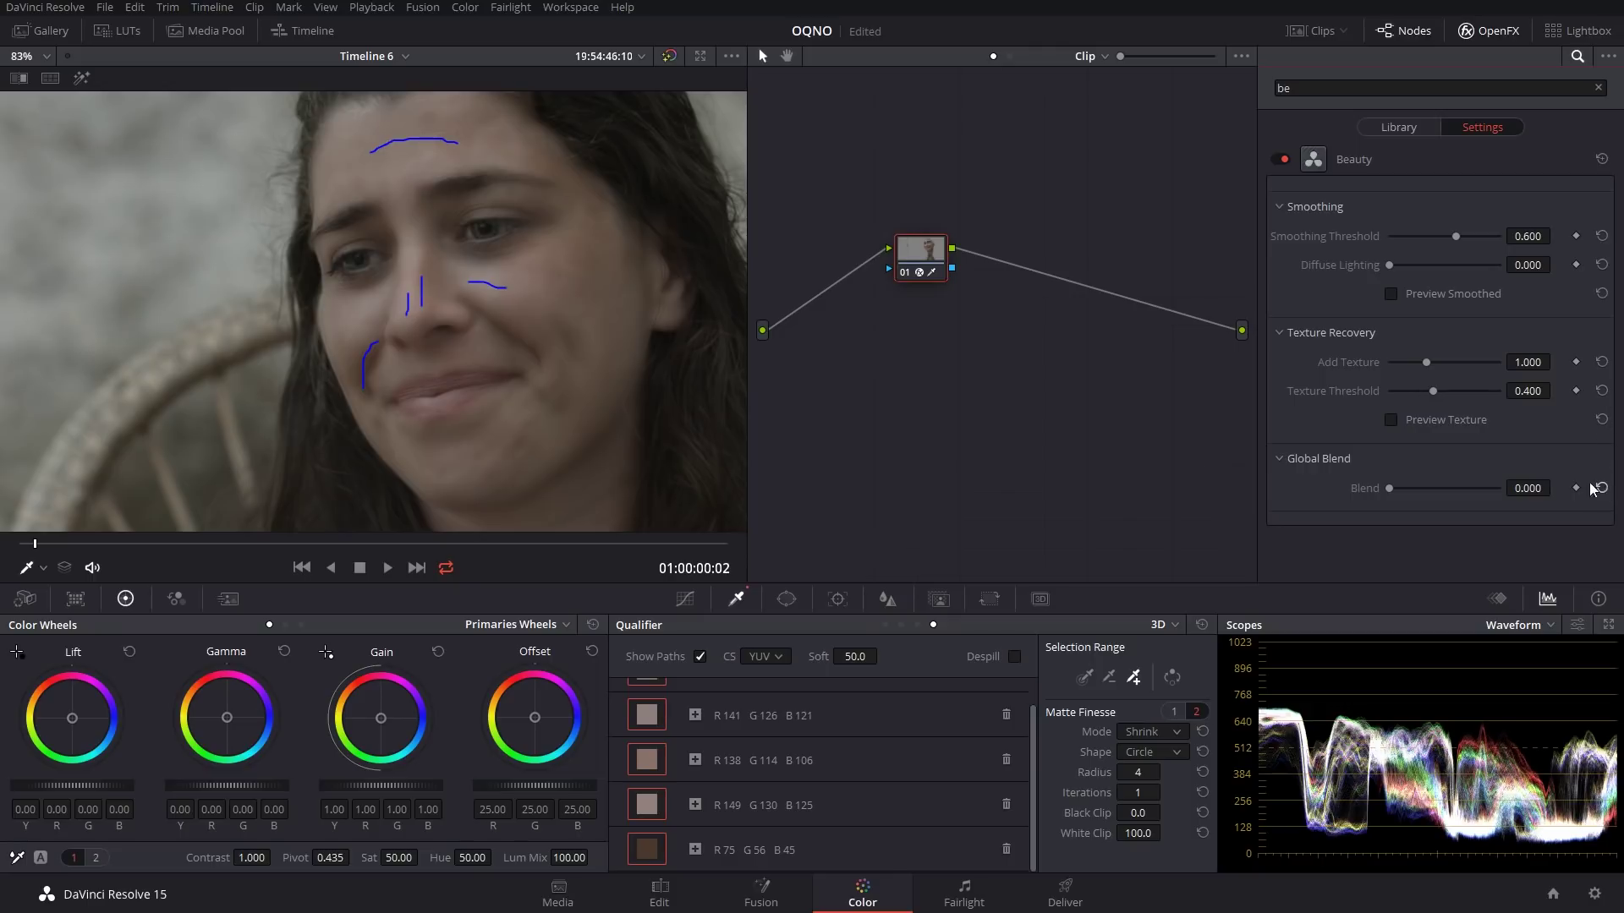
Lower the Smoothing Threshold to 0 to see the face without smoothing.
mouse_move(471, 309)
left_mouse_down()
mouse_move(347, 370)
mouse_move(503, 268)
mouse_move(424, 297)
left_mouse_up()
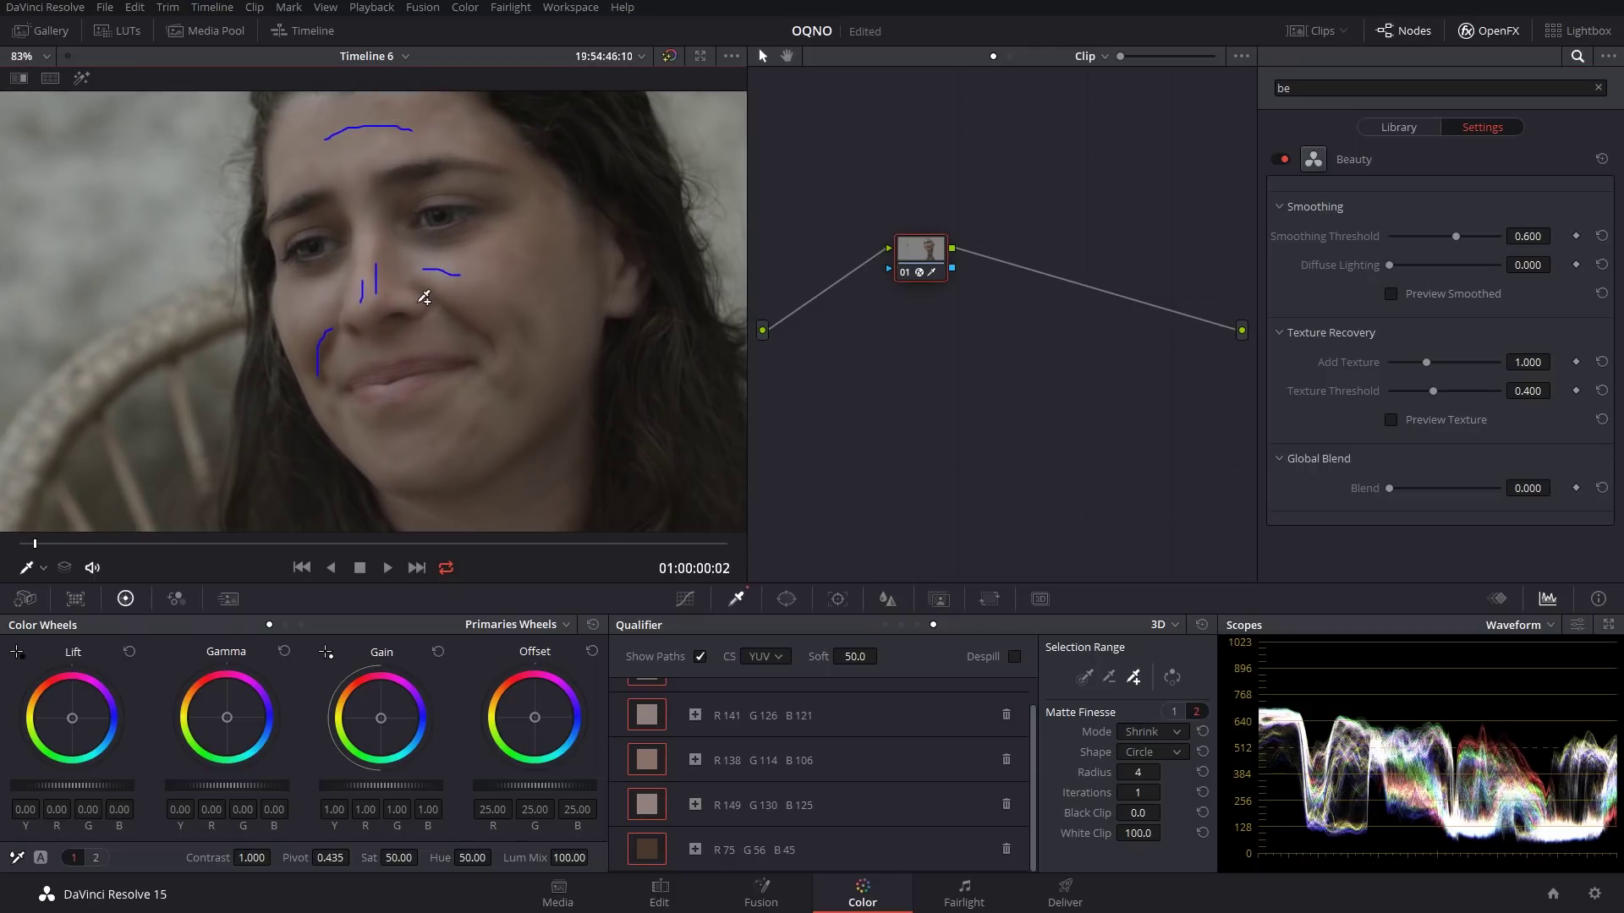
scroll(424, 296, "up", 2)
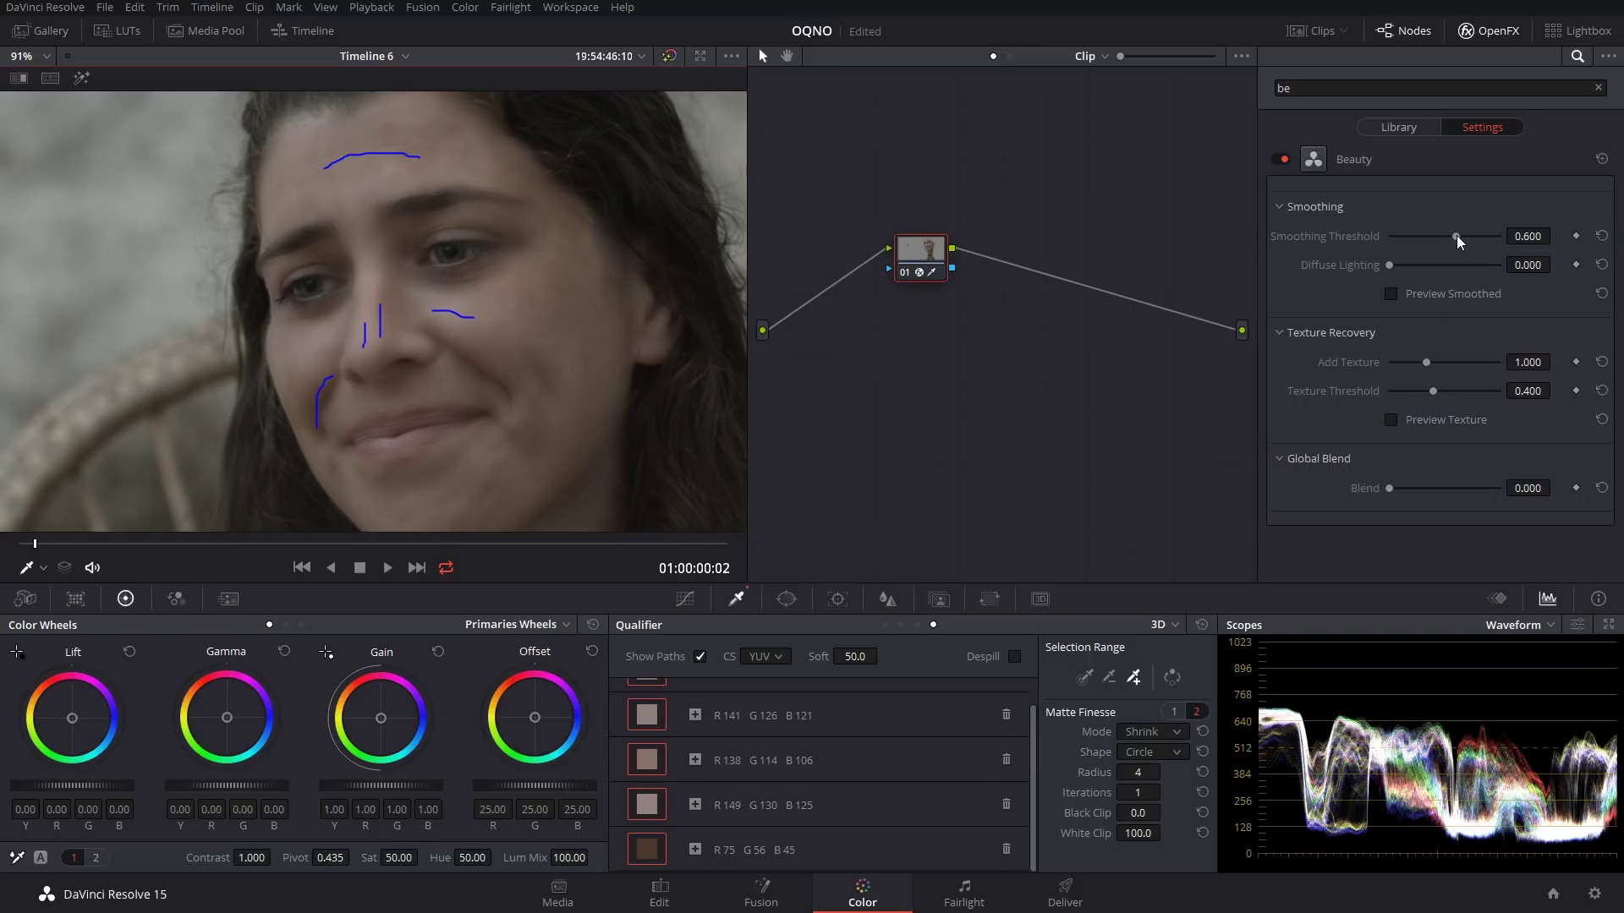
left_click_drag(1456, 235, 1412, 234)
left_click(1528, 236)
type("0")
key("Return")
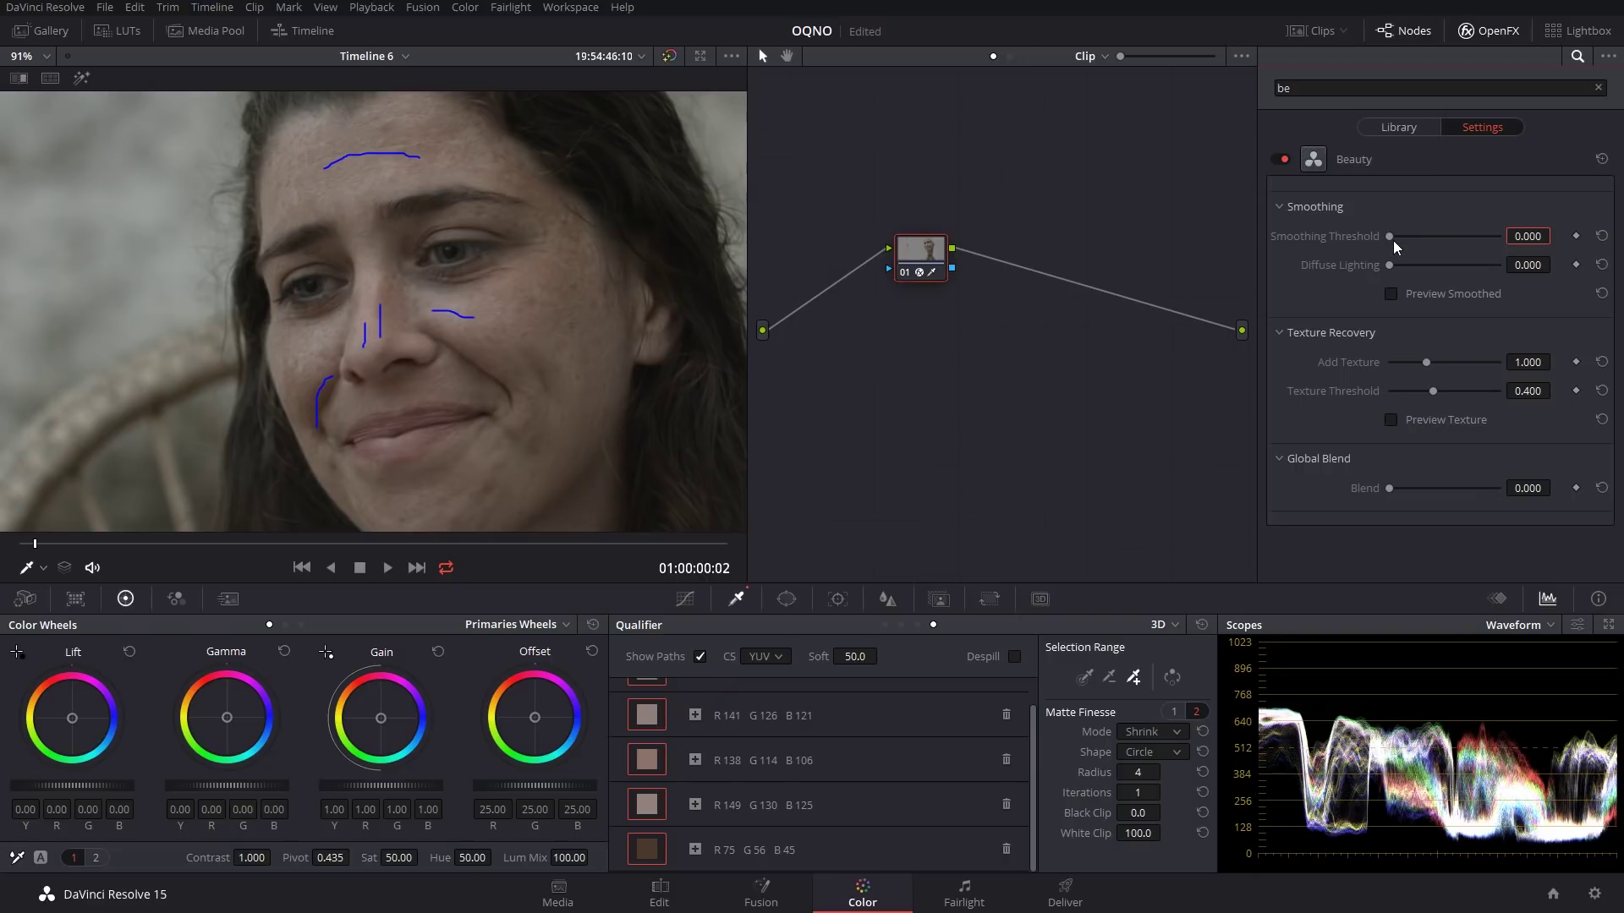
Set the Smoothing Threshold to 0.374 and Diffuse Lighting to 0.718, comparing against no diffuse lighting.
mouse_move(1401, 235)
left_mouse_down()
mouse_move(1449, 235)
mouse_move(1417, 235)
mouse_move(1436, 233)
mouse_move(1414, 266)
mouse_move(1443, 265)
mouse_move(1403, 265)
left_mouse_up()
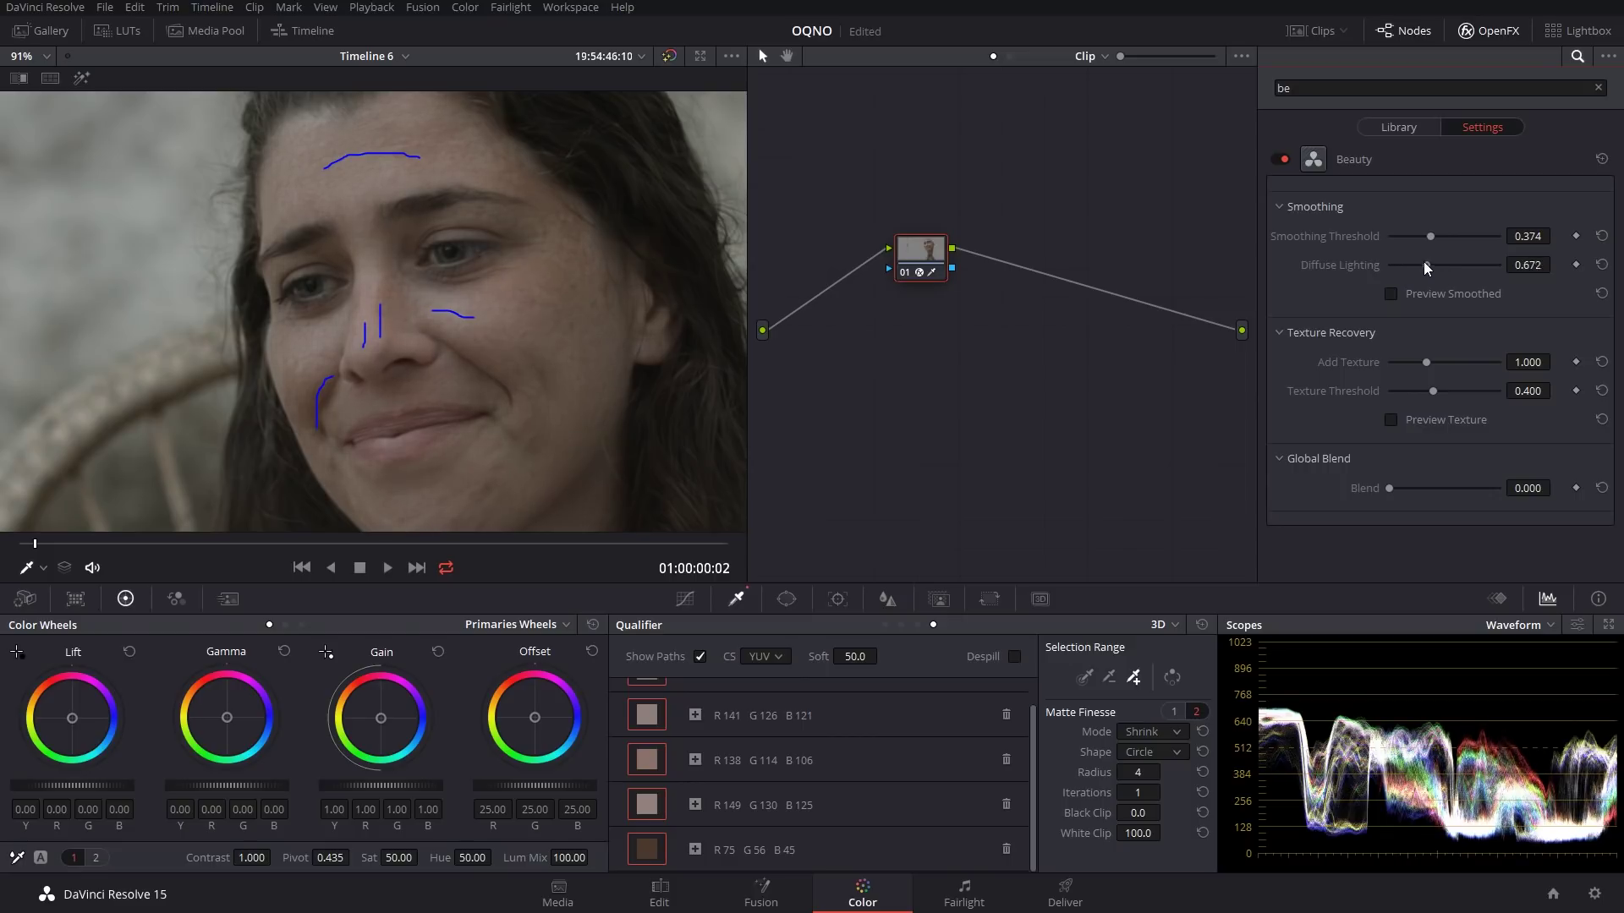
left_click_drag(1414, 265, 1353, 270)
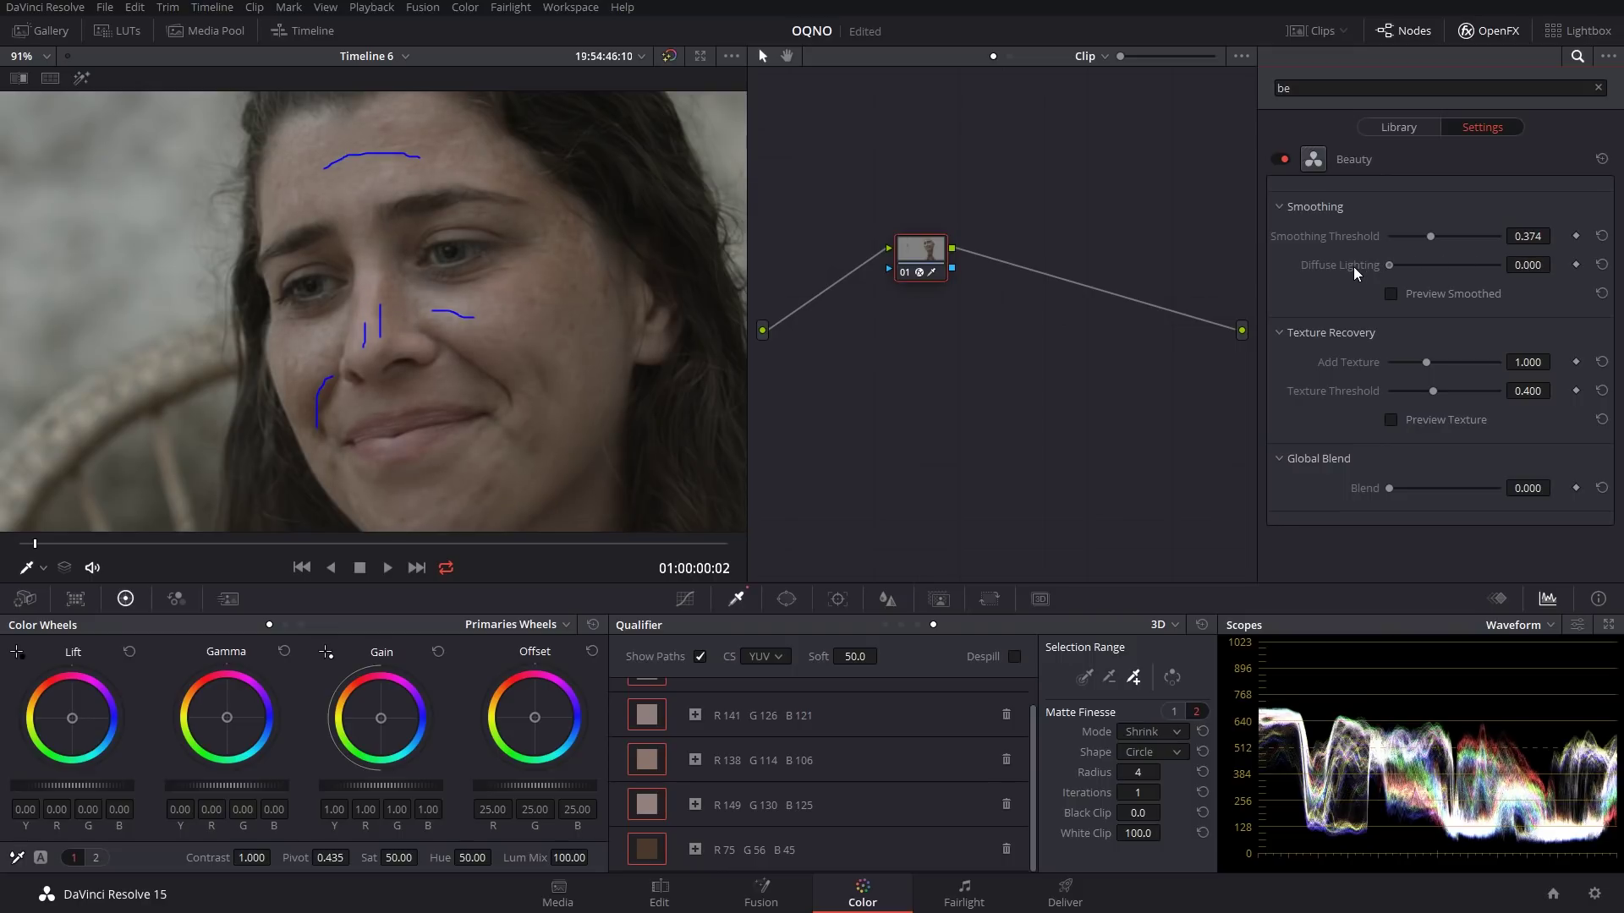
left_click_drag(1395, 267, 1428, 264)
Set Texture Threshold to 0.465 and Add Texture to 0.961, checking the texture preview in between.
left_click_drag(1421, 359, 1439, 388)
left_click(1394, 419)
left_click(1392, 420)
left_click_drag(1422, 362, 1424, 362)
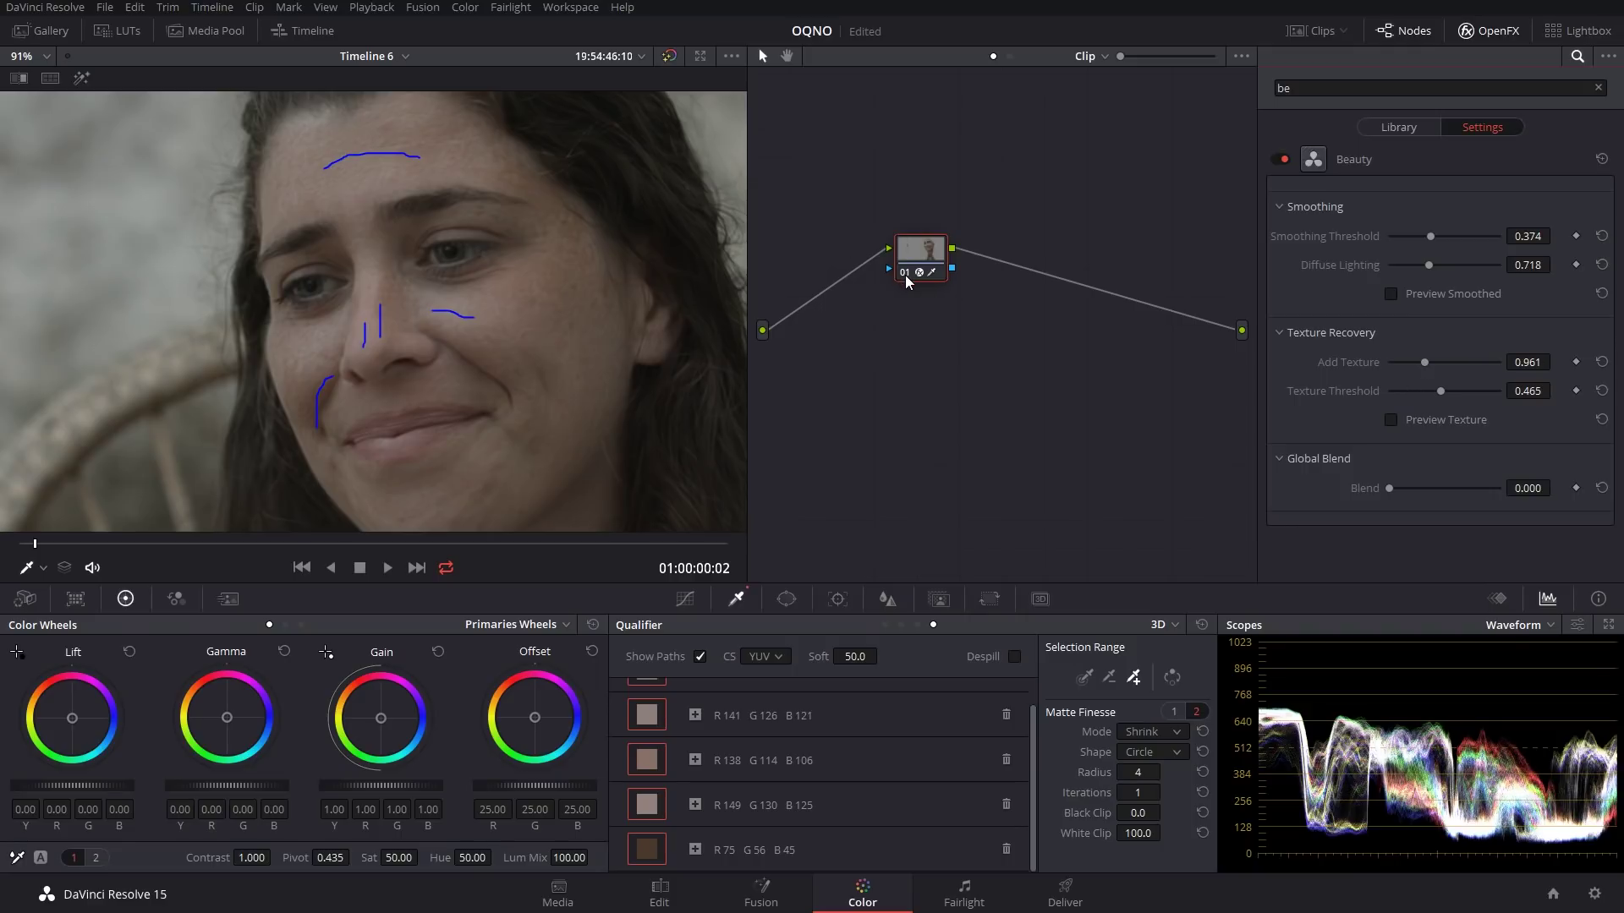
Switch the Beauty effect off and on for comparison, and turn off the qualifier overlay in the viewer.
left_click(1281, 159)
left_click(1281, 159)
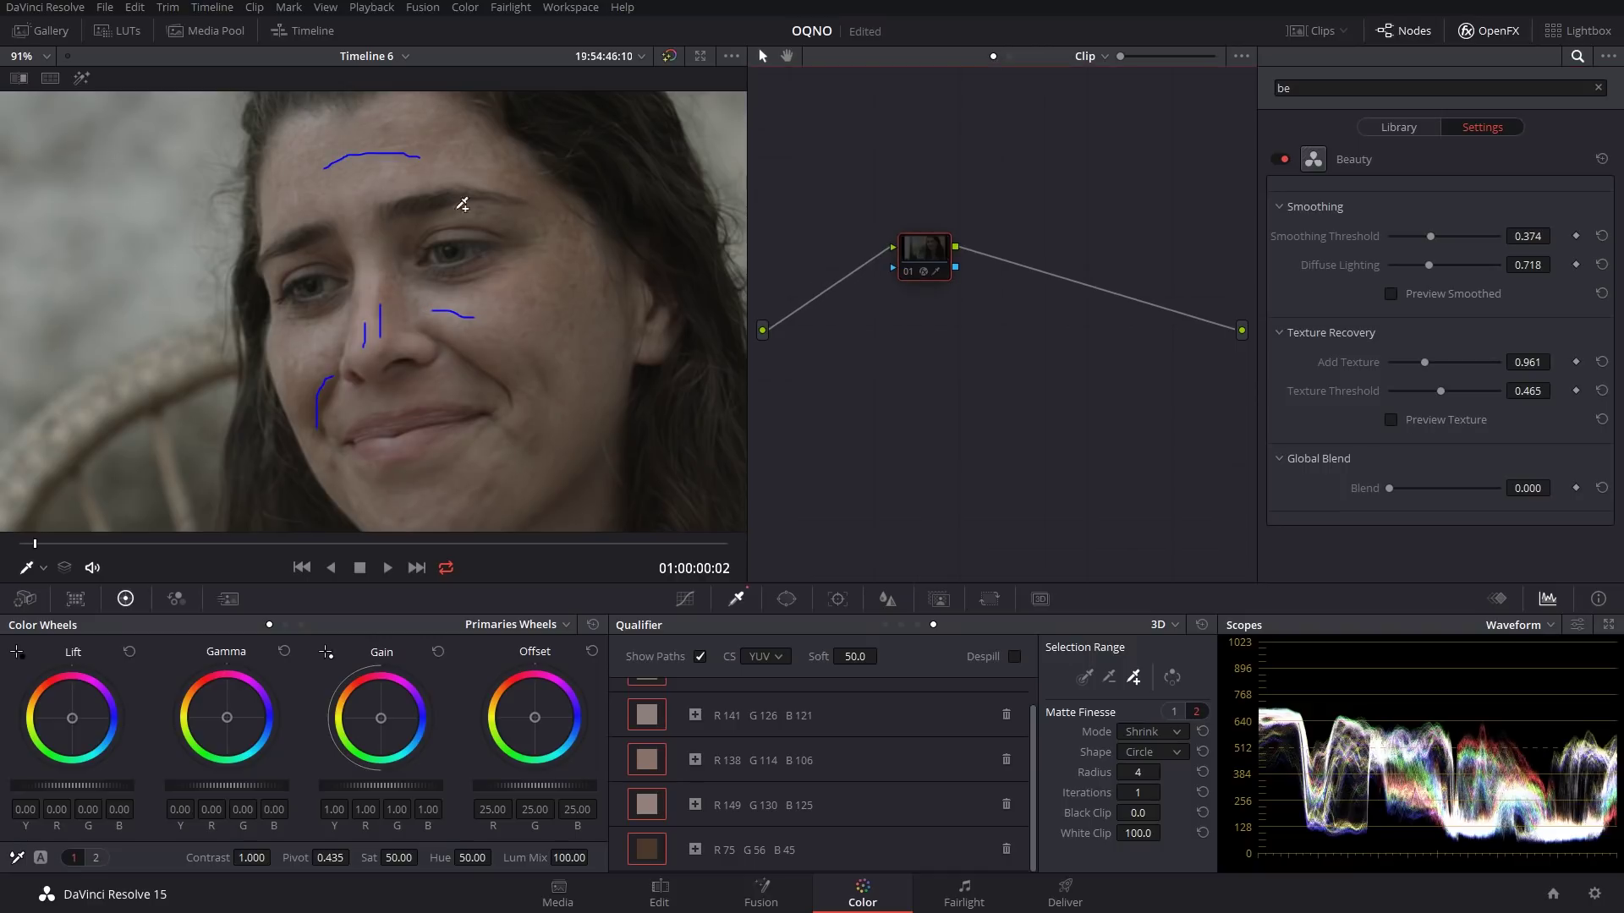
left_click(42, 567)
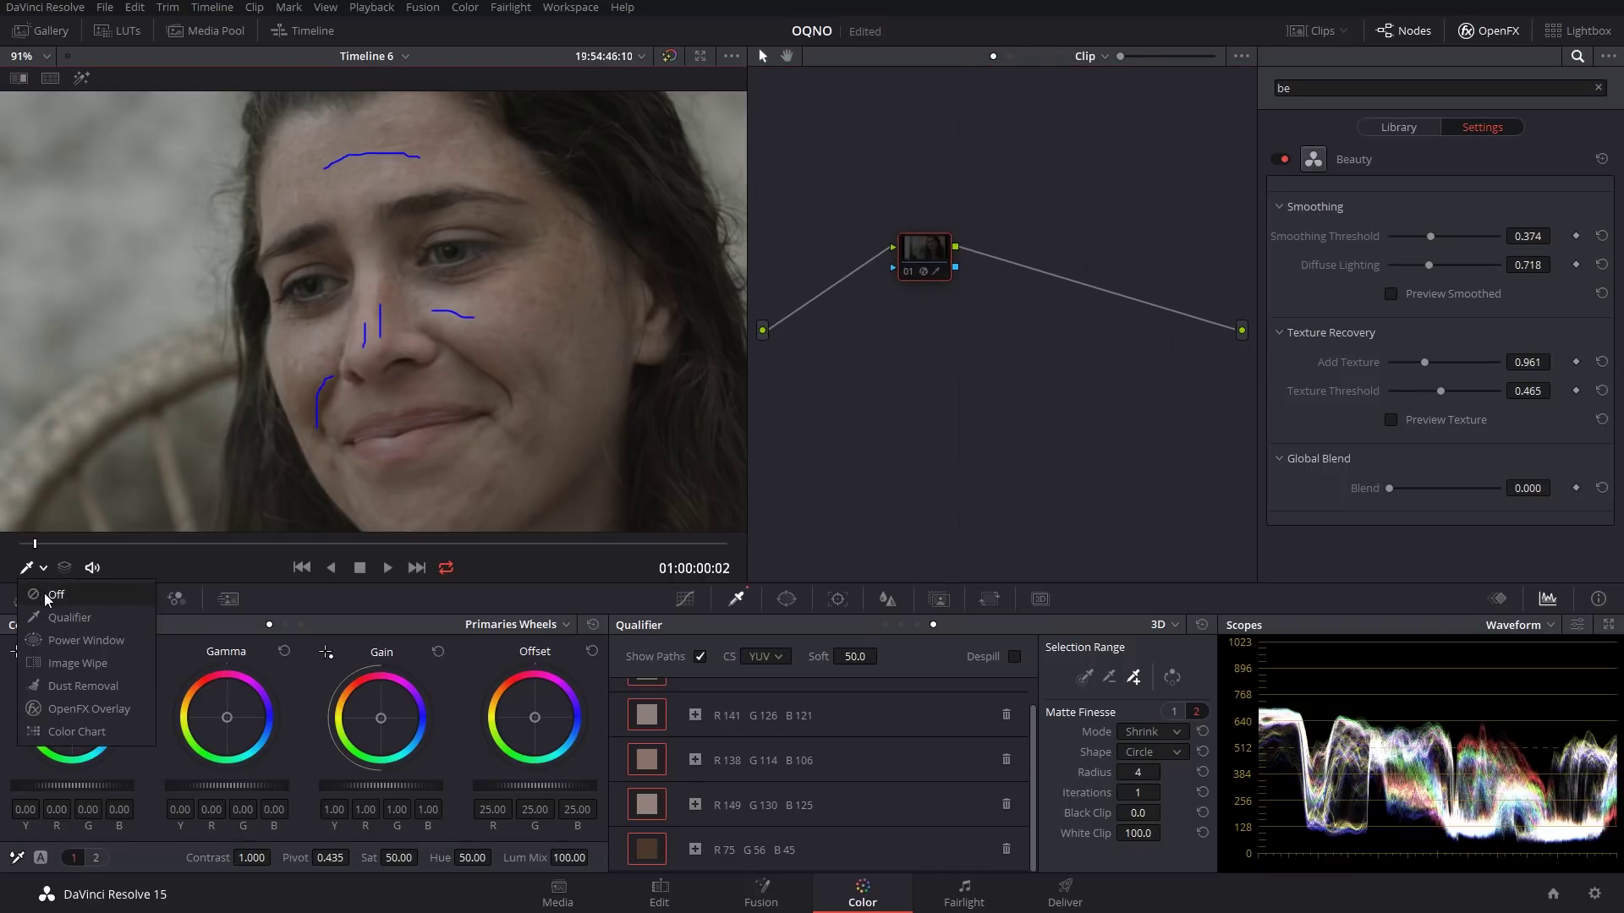
left_click(55, 592)
Toggle node 01 off and on to compare the portrait before and after, both close up and from farther out.
left_click(911, 271)
left_click(911, 270)
left_click(911, 270)
scroll(537, 313, "down", 3)
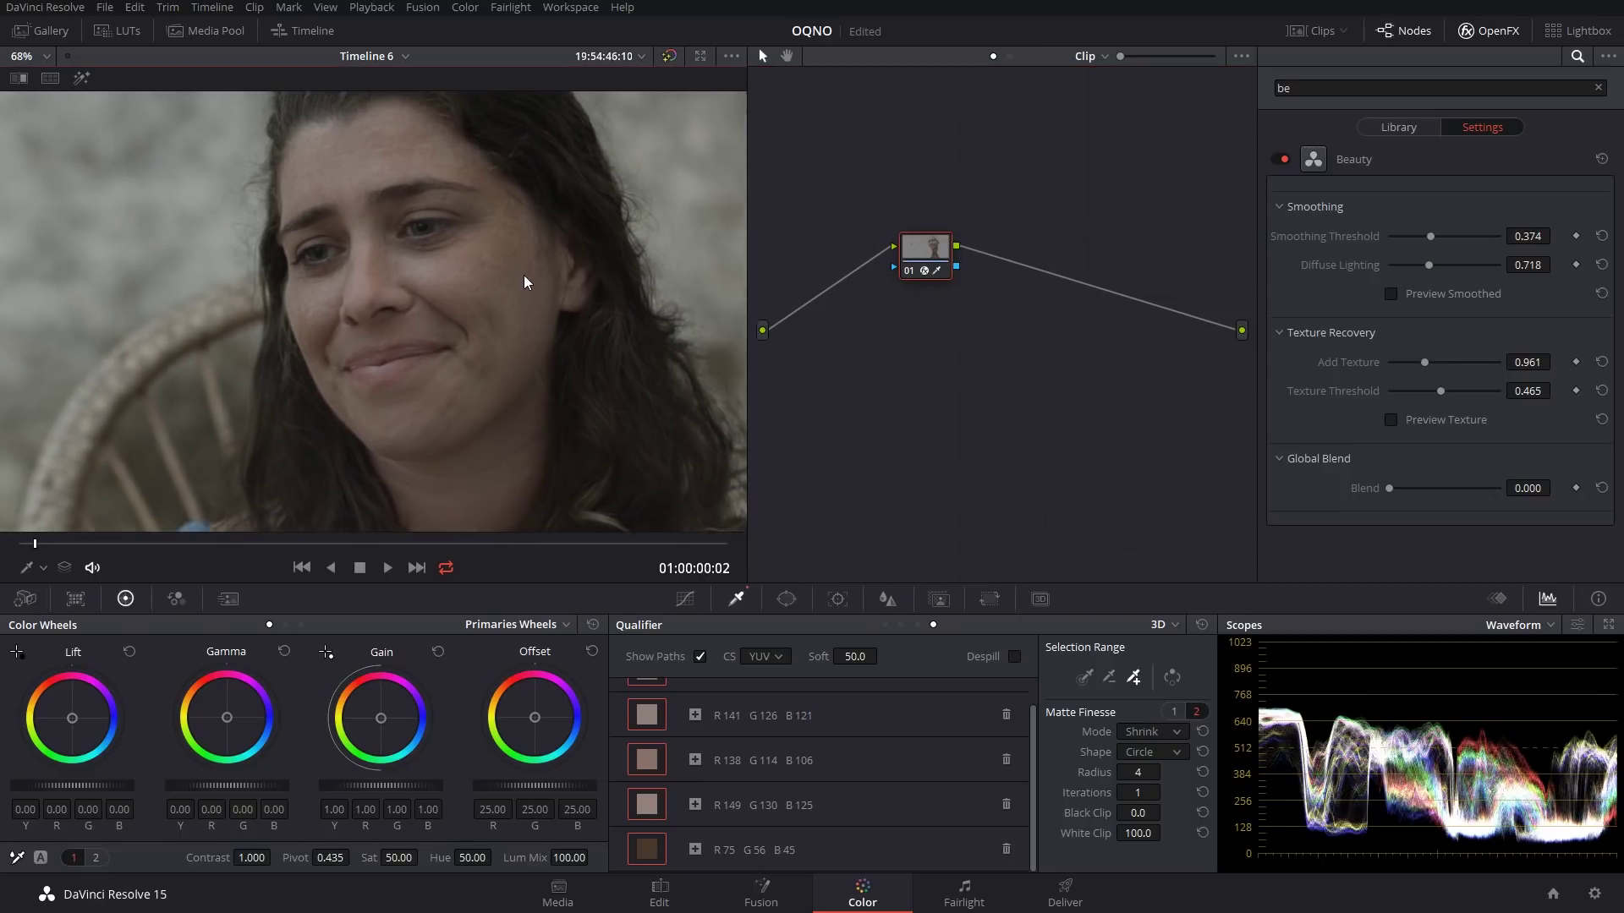
left_click(909, 273)
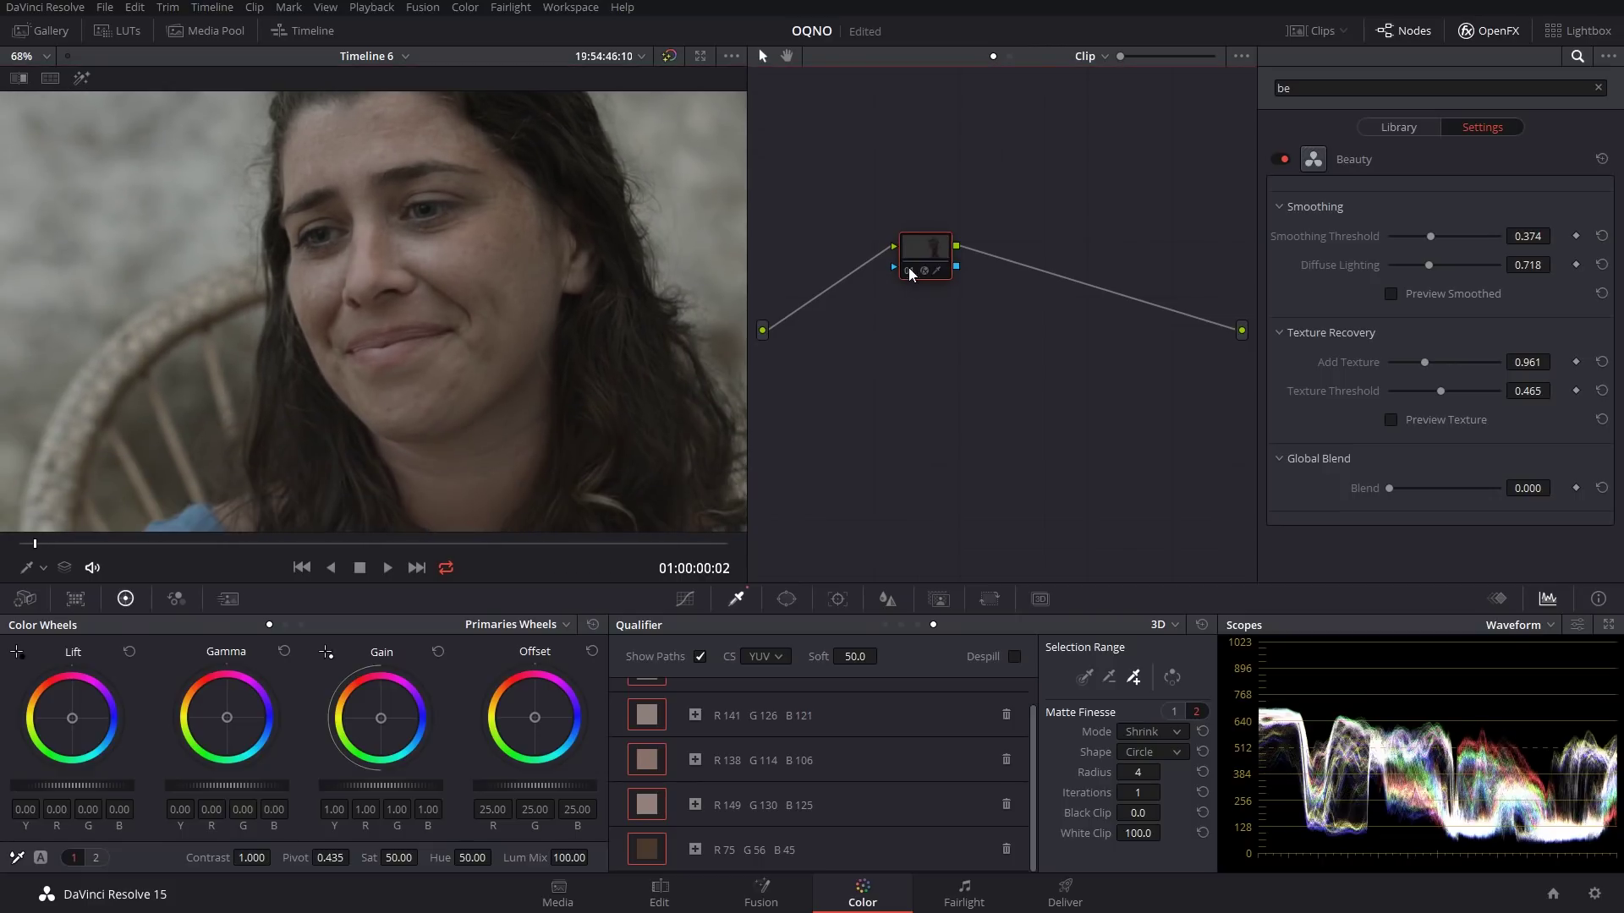